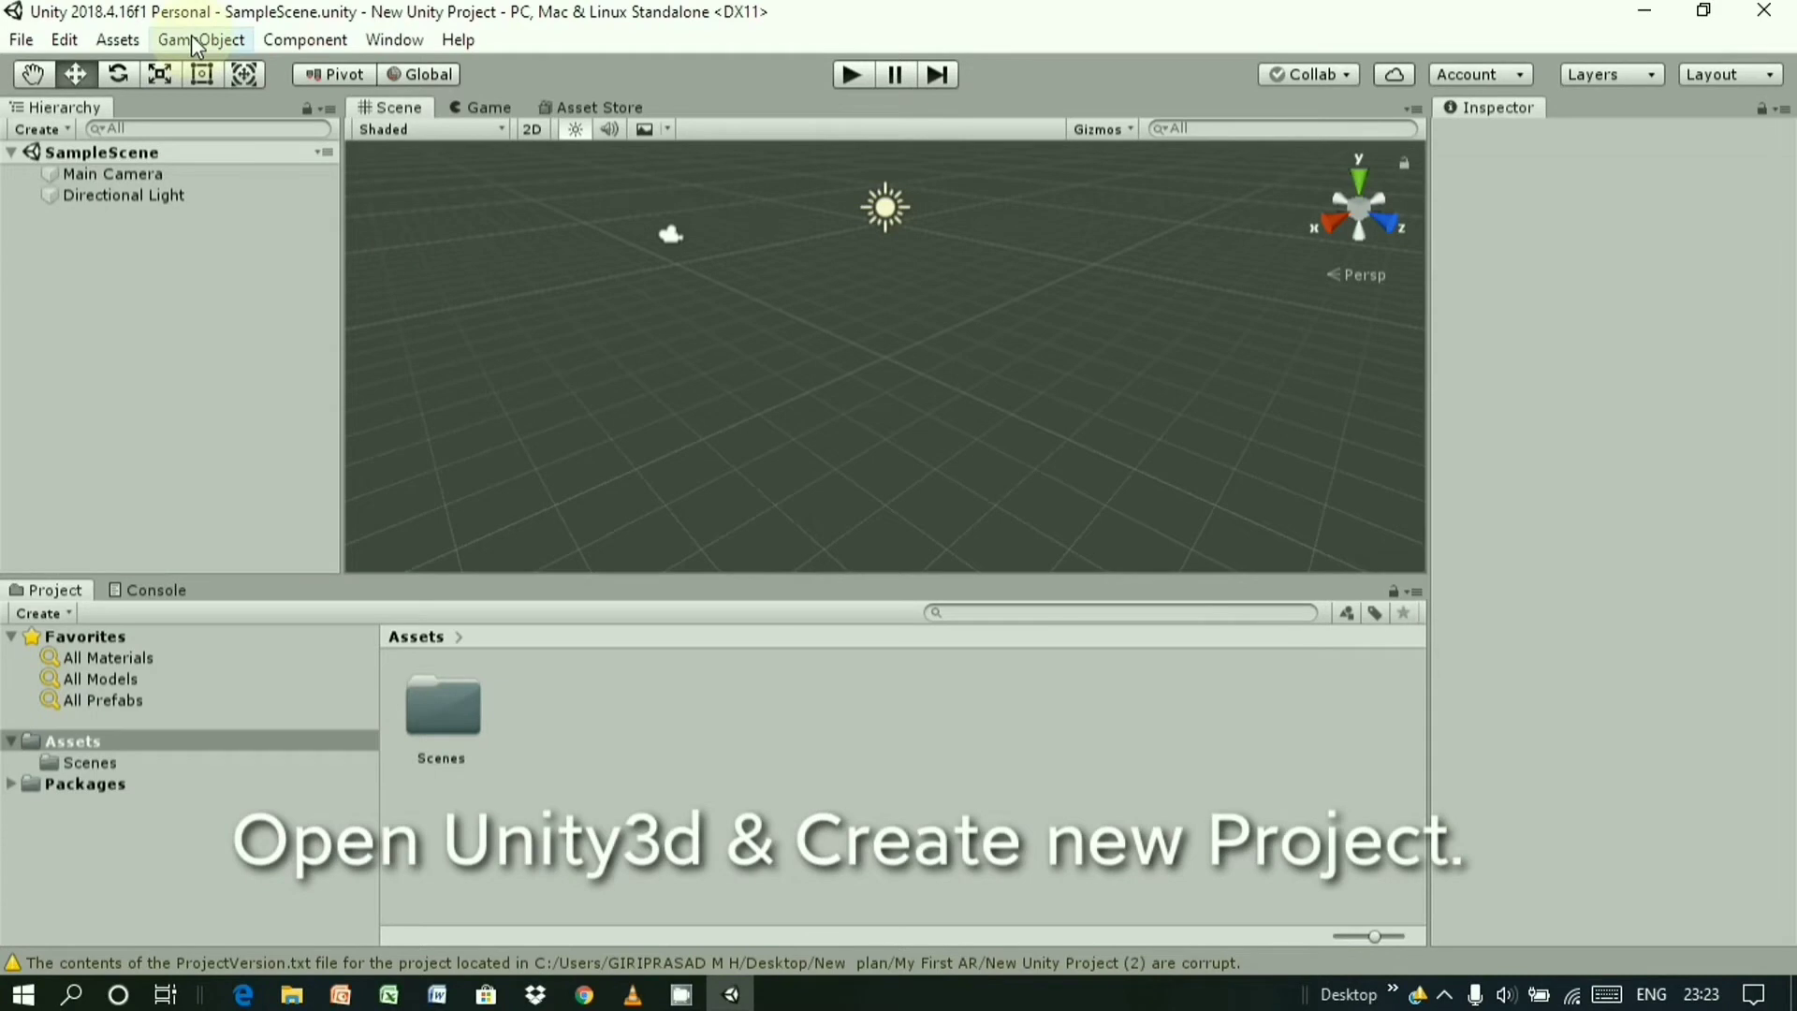
- Add a Vuforia AR Camera to the scene, importing the Vuforia Engine assets
click(197, 42)
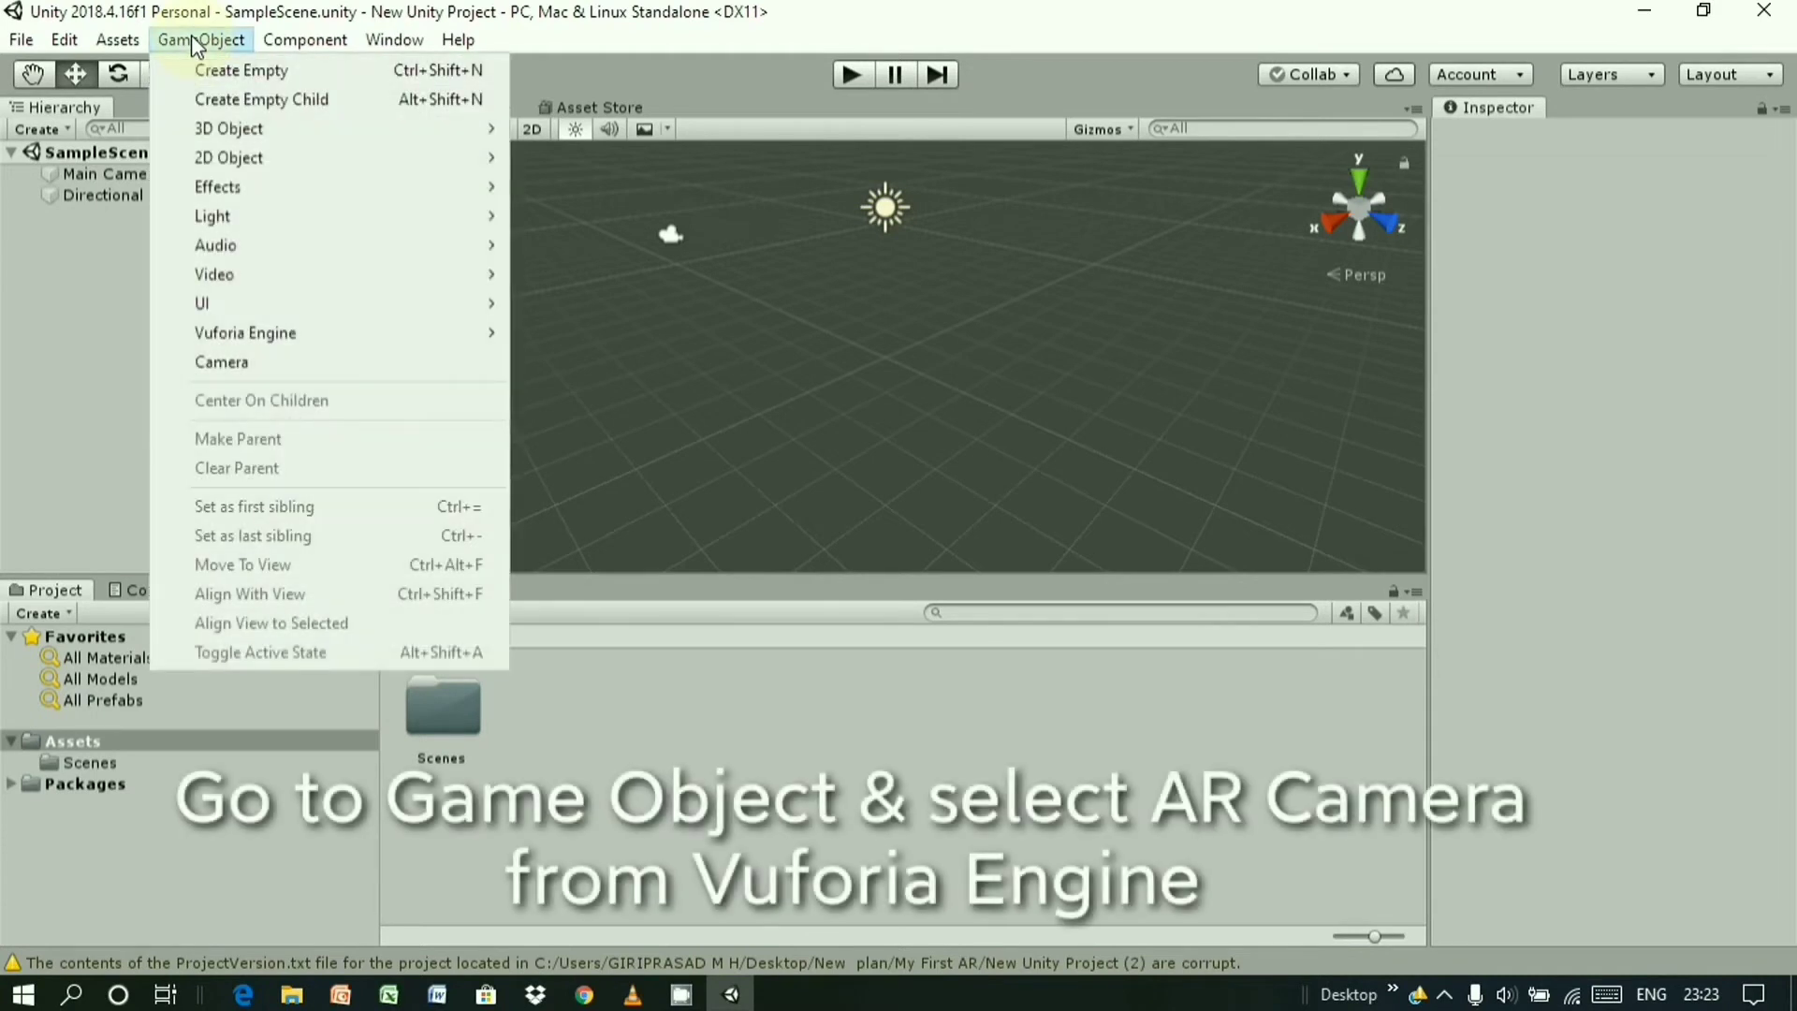
mouse_move(273, 335)
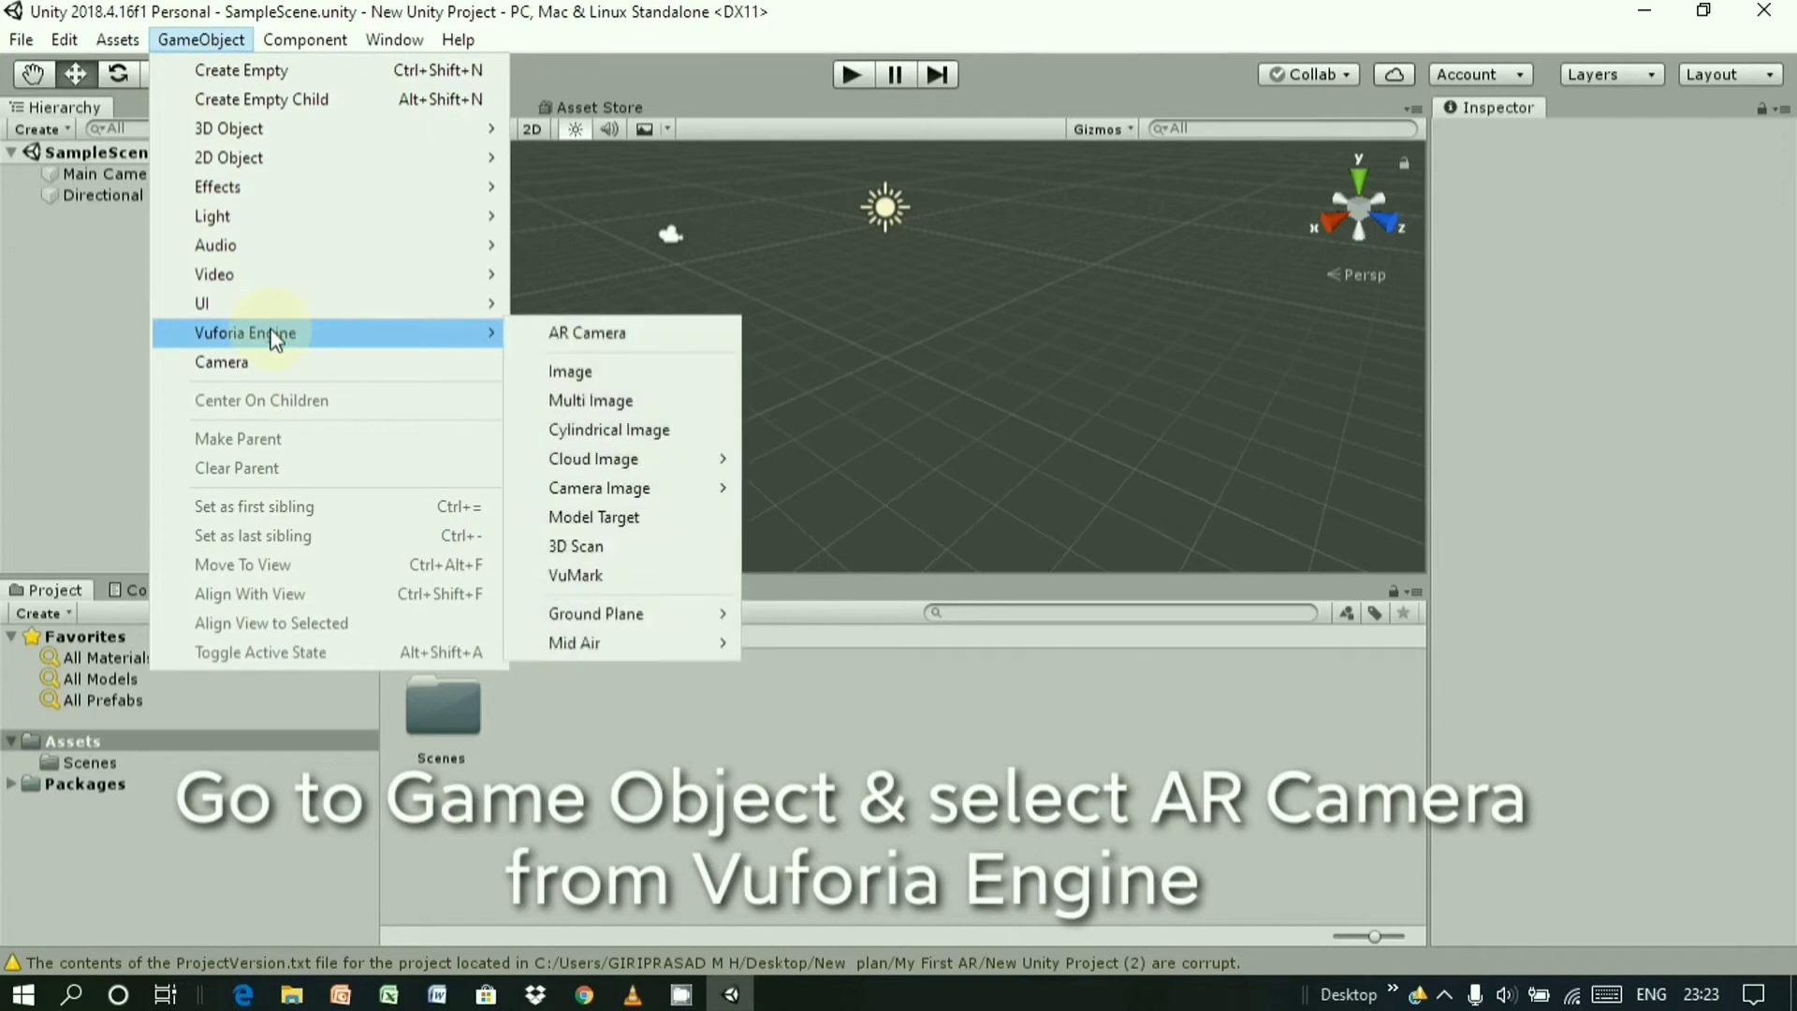
click(556, 339)
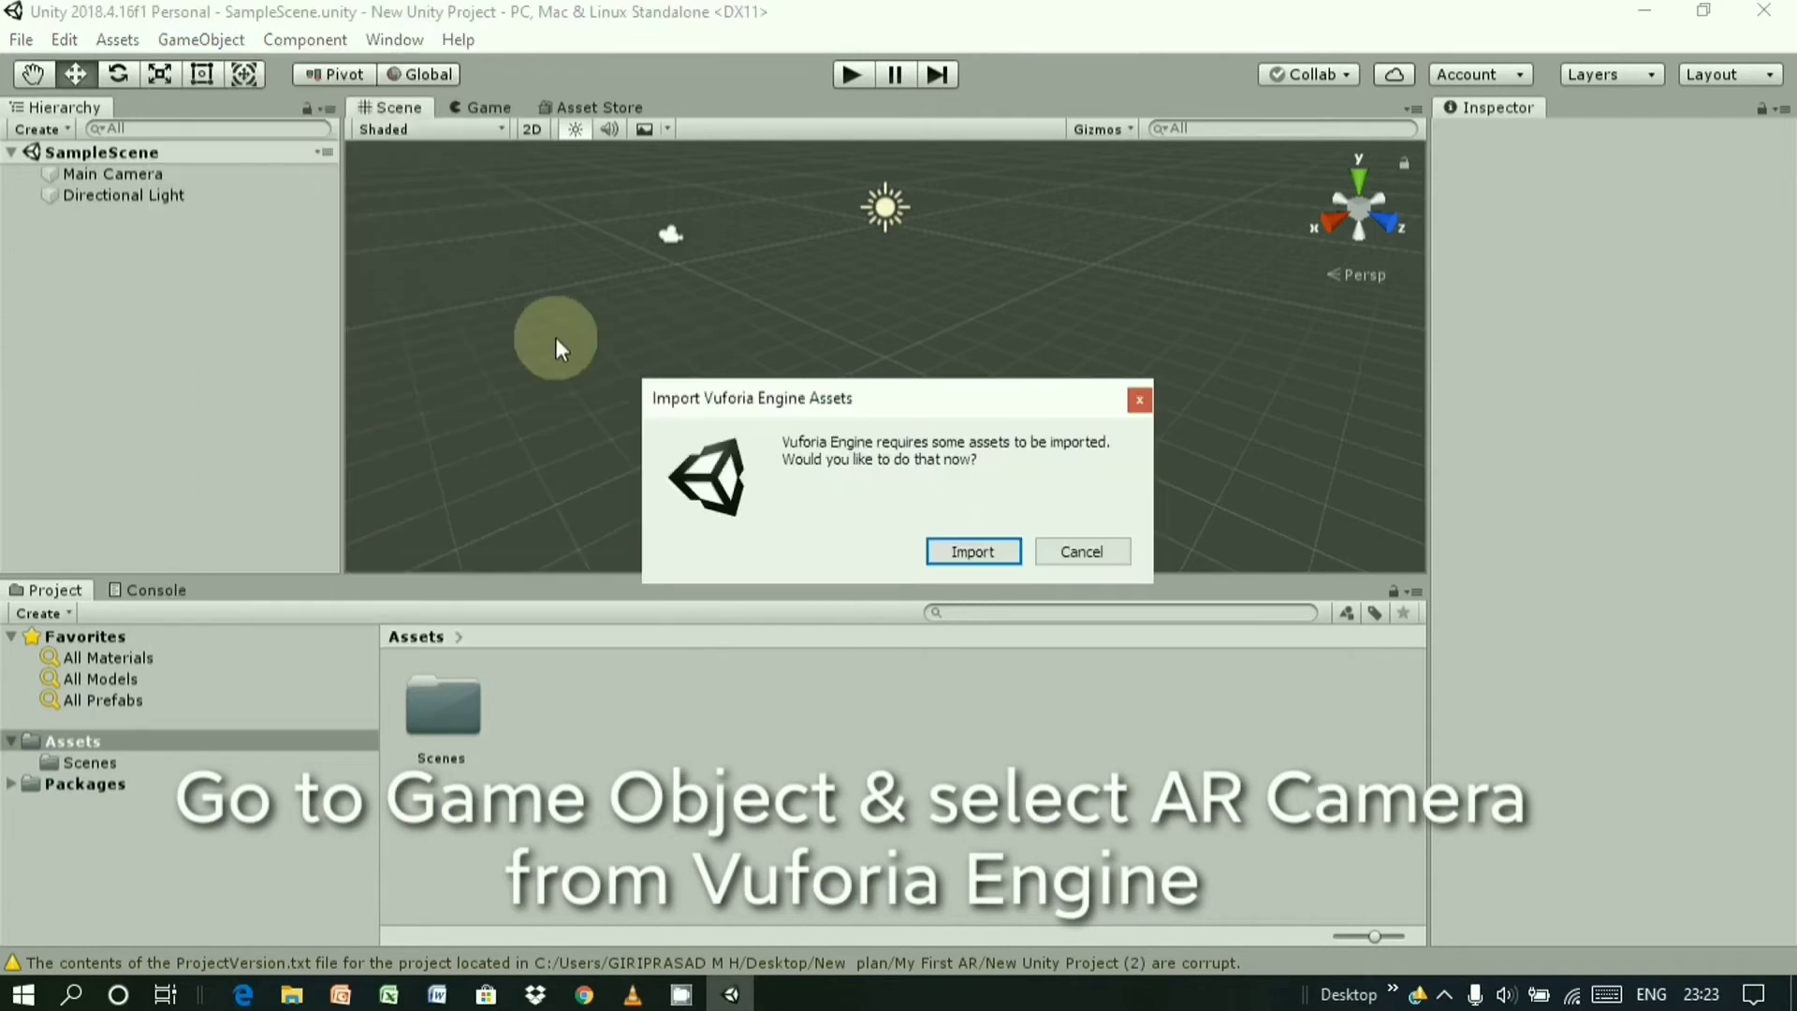
click(961, 557)
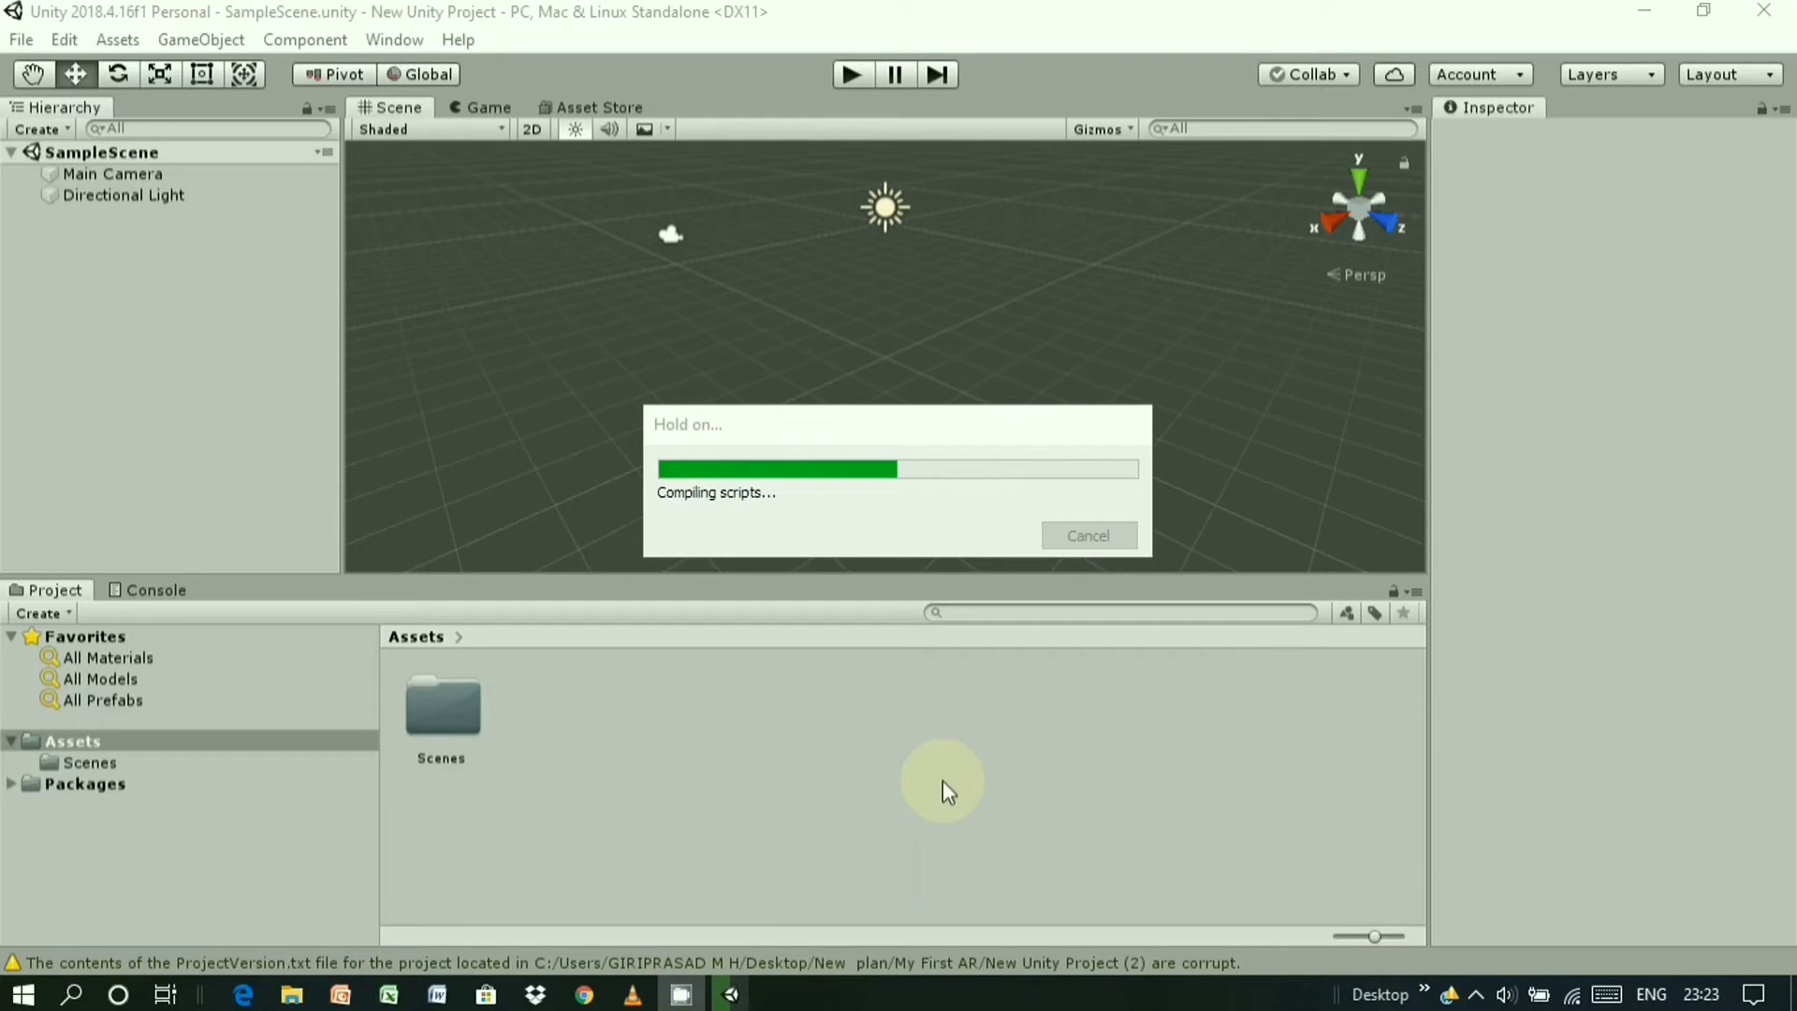
click(1476, 994)
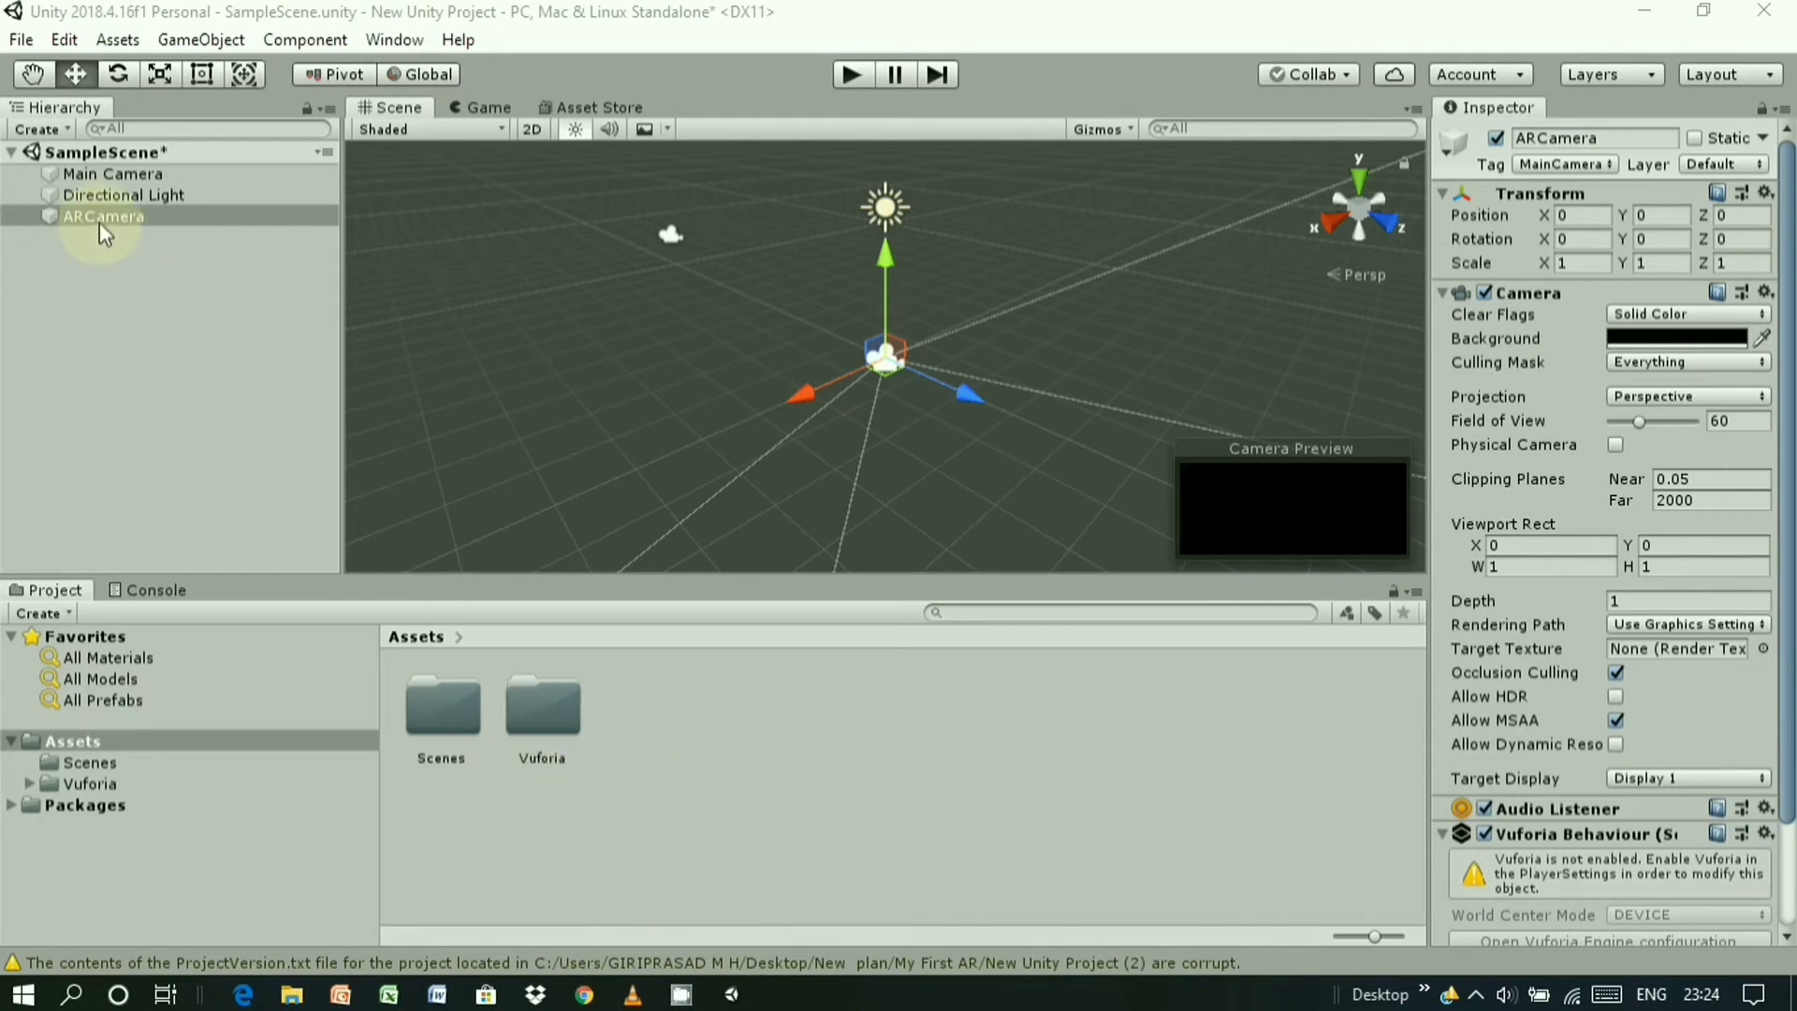
- Delete the original Main Camera from the Hierarchy
click(131, 178)
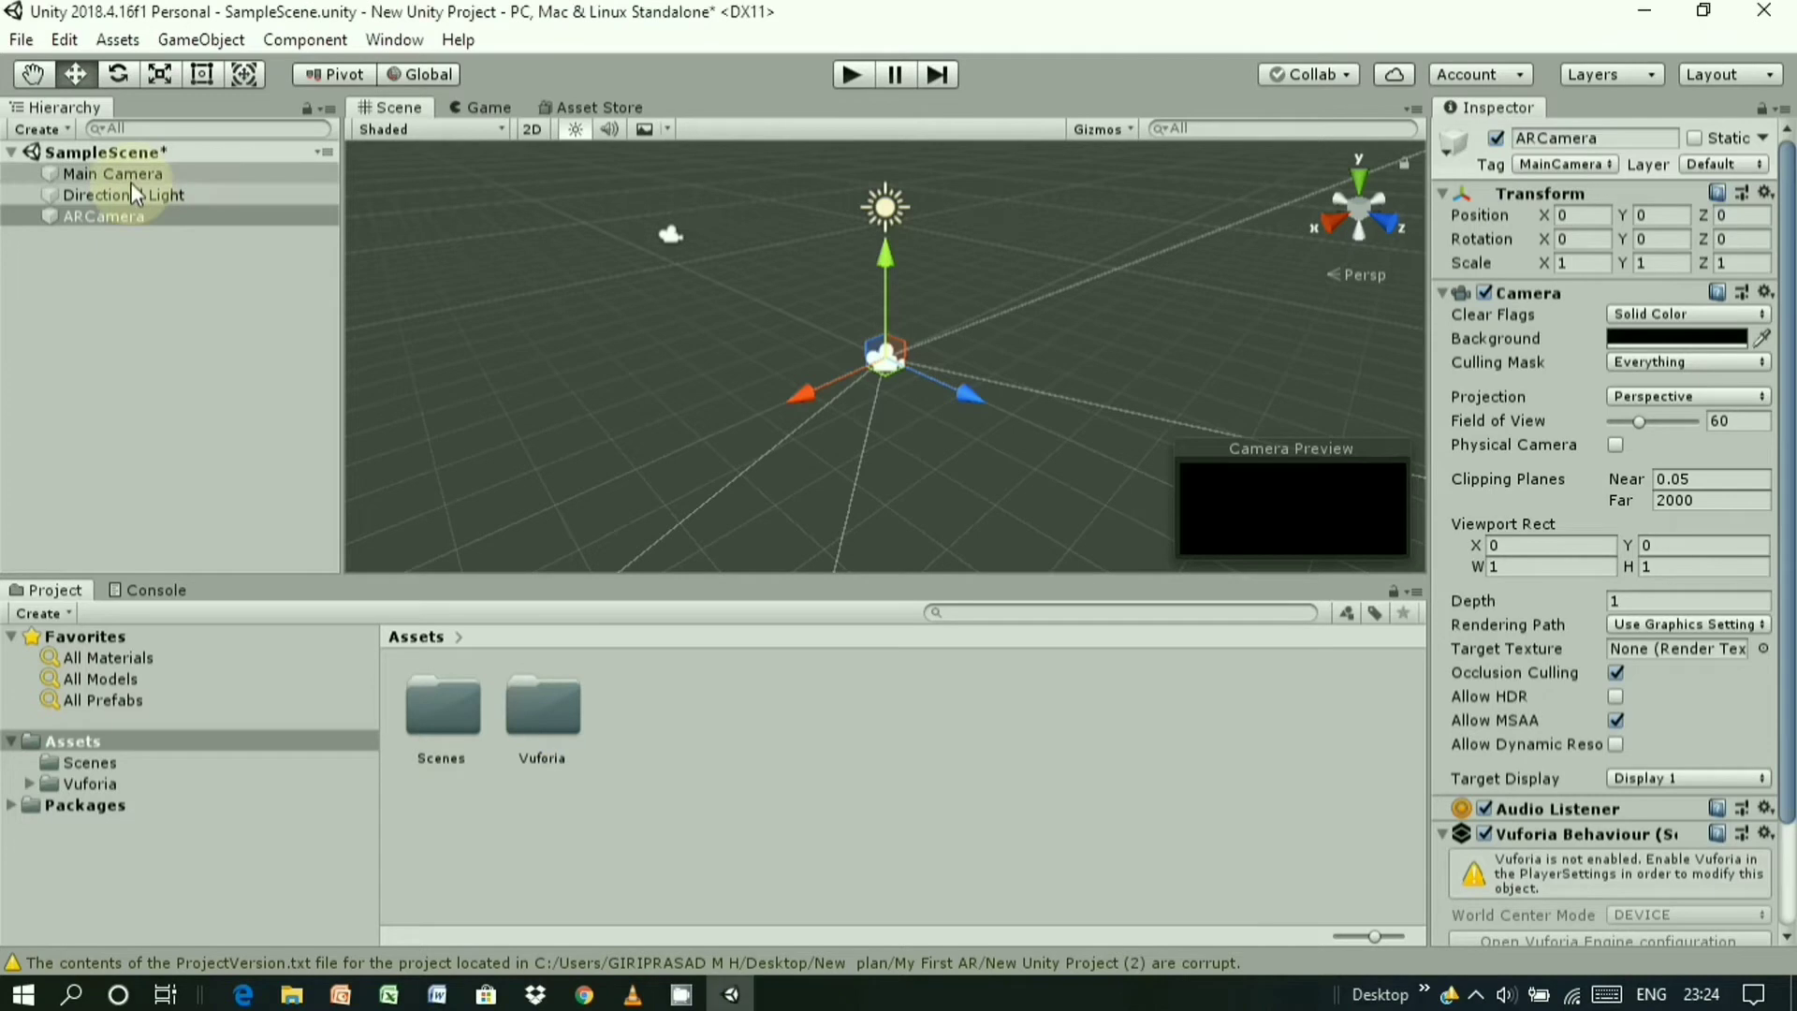
right_click(134, 174)
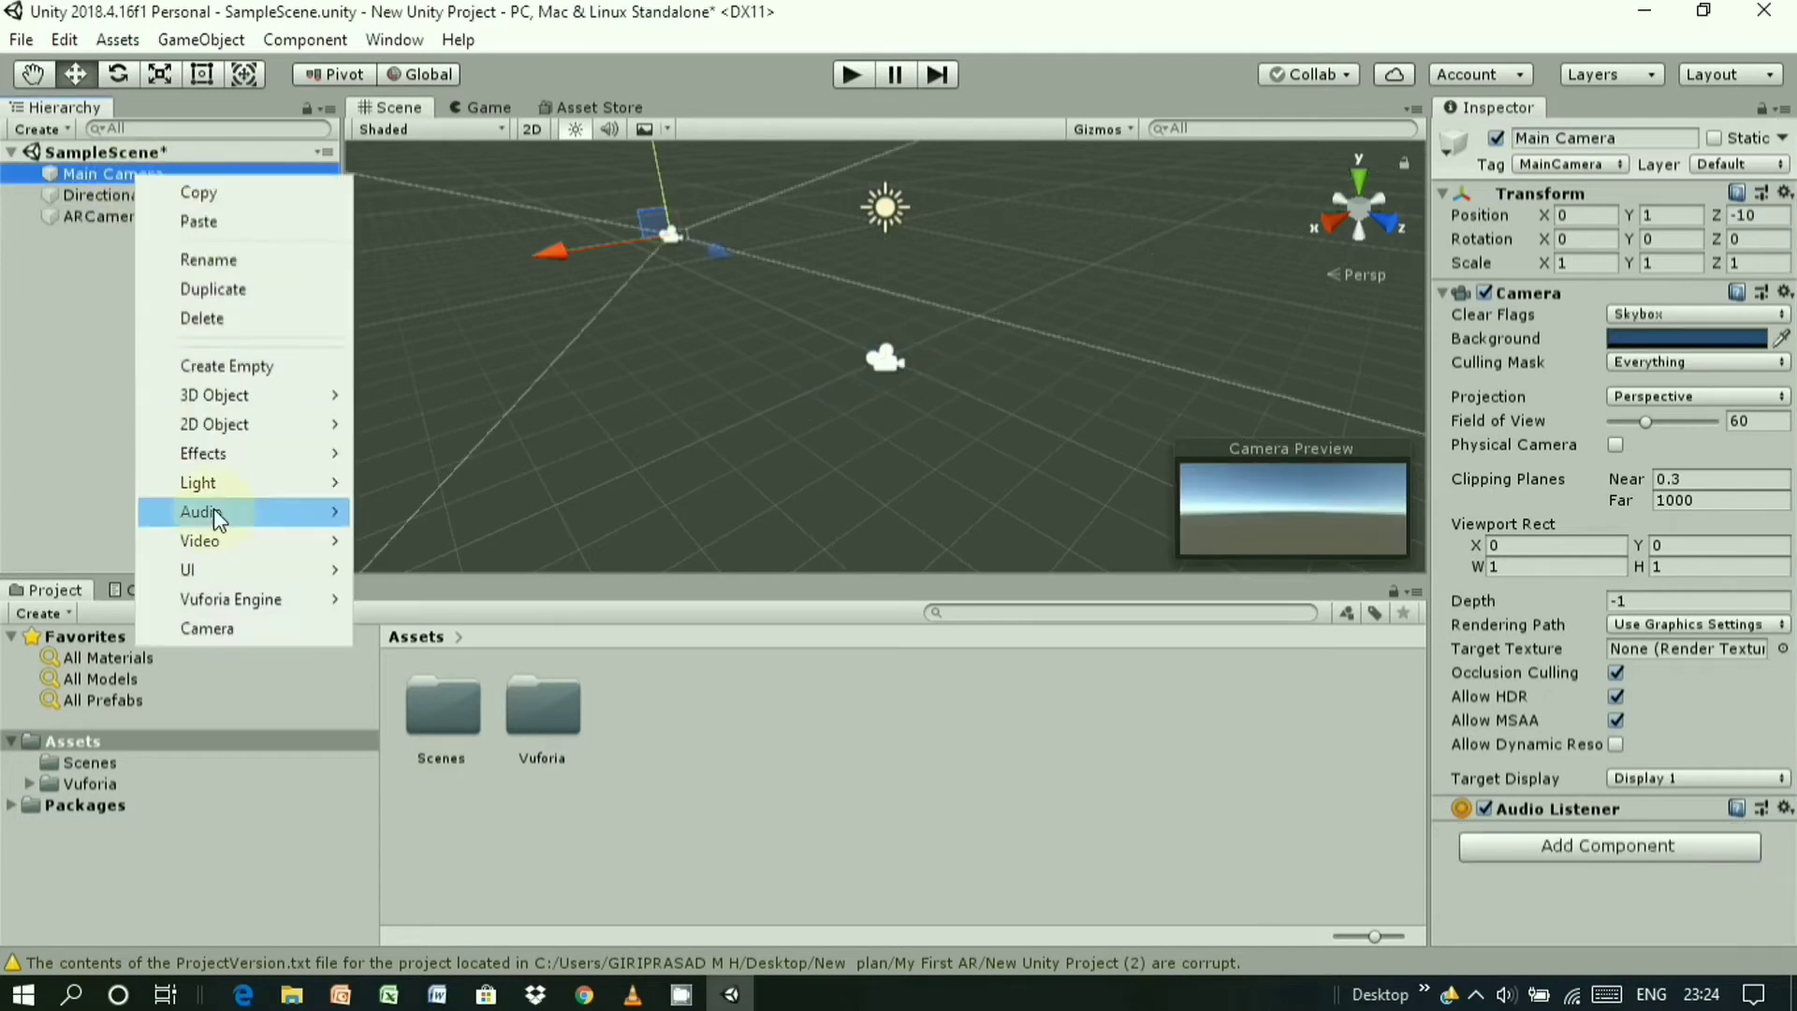
click(225, 321)
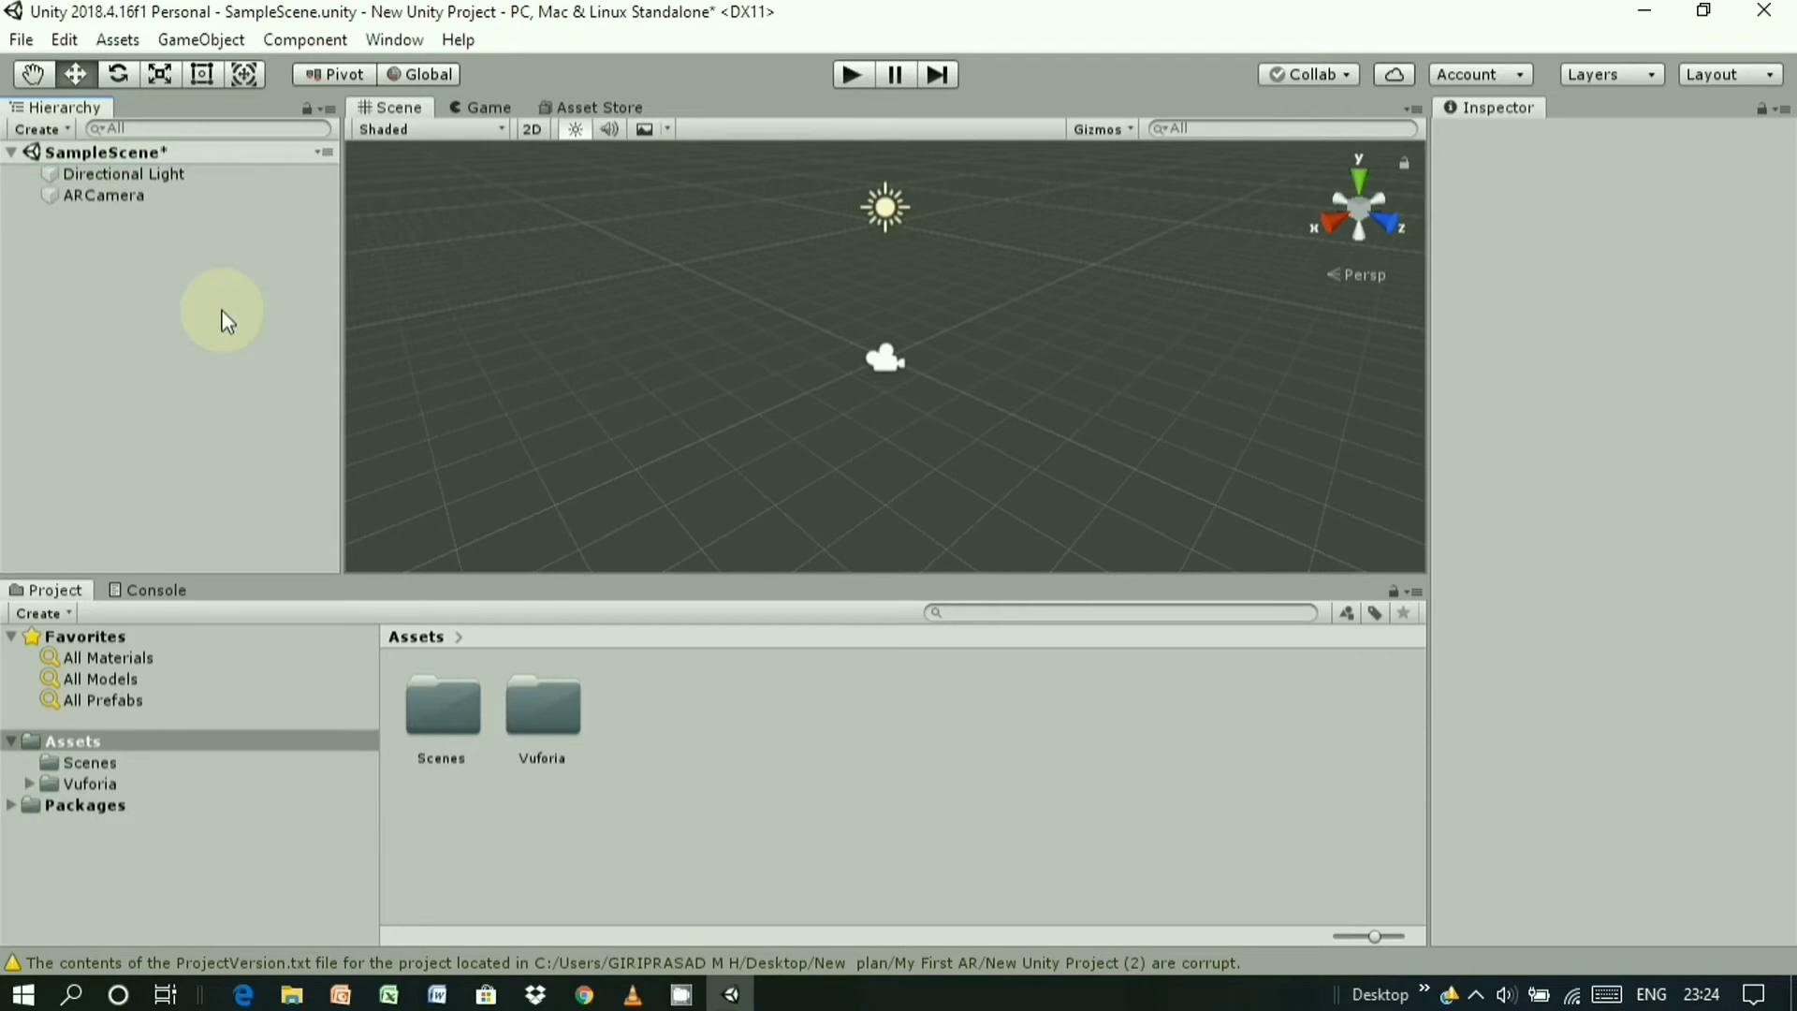
click(208, 39)
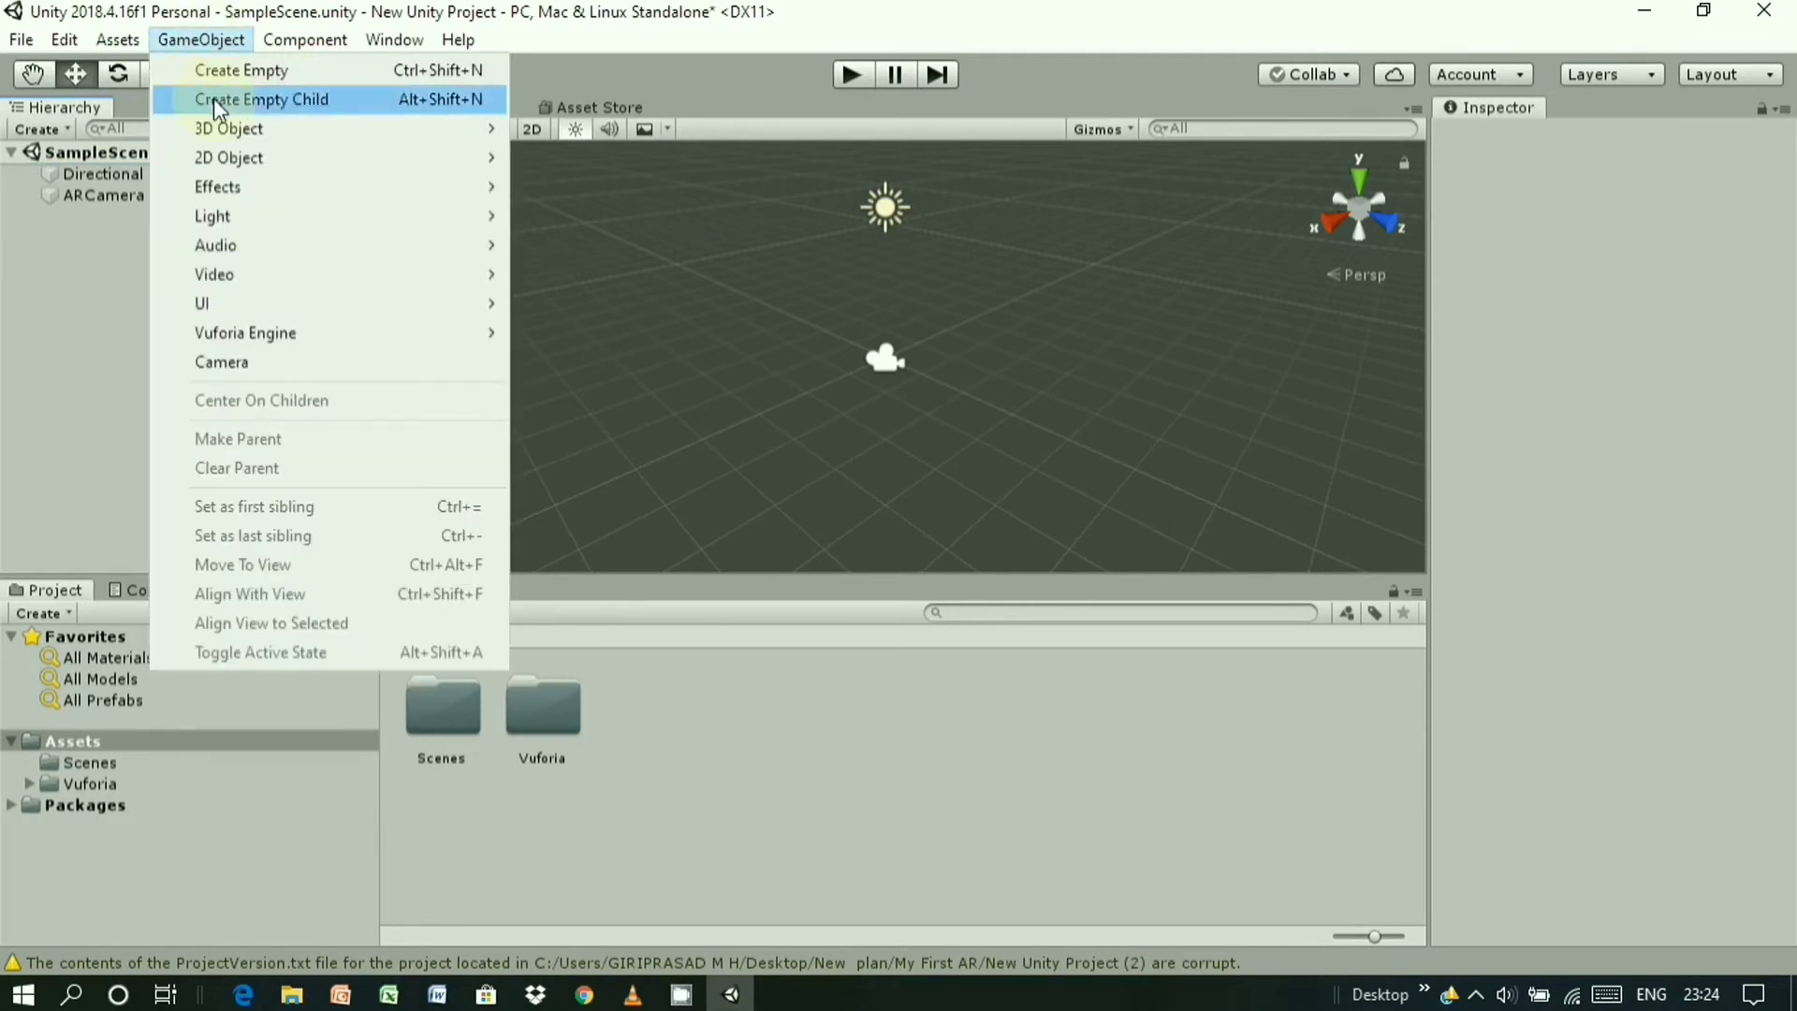
- Add a Vuforia Image target with the default VuforiaMars_Images database, then select ImageTarget
mouse_move(233, 335)
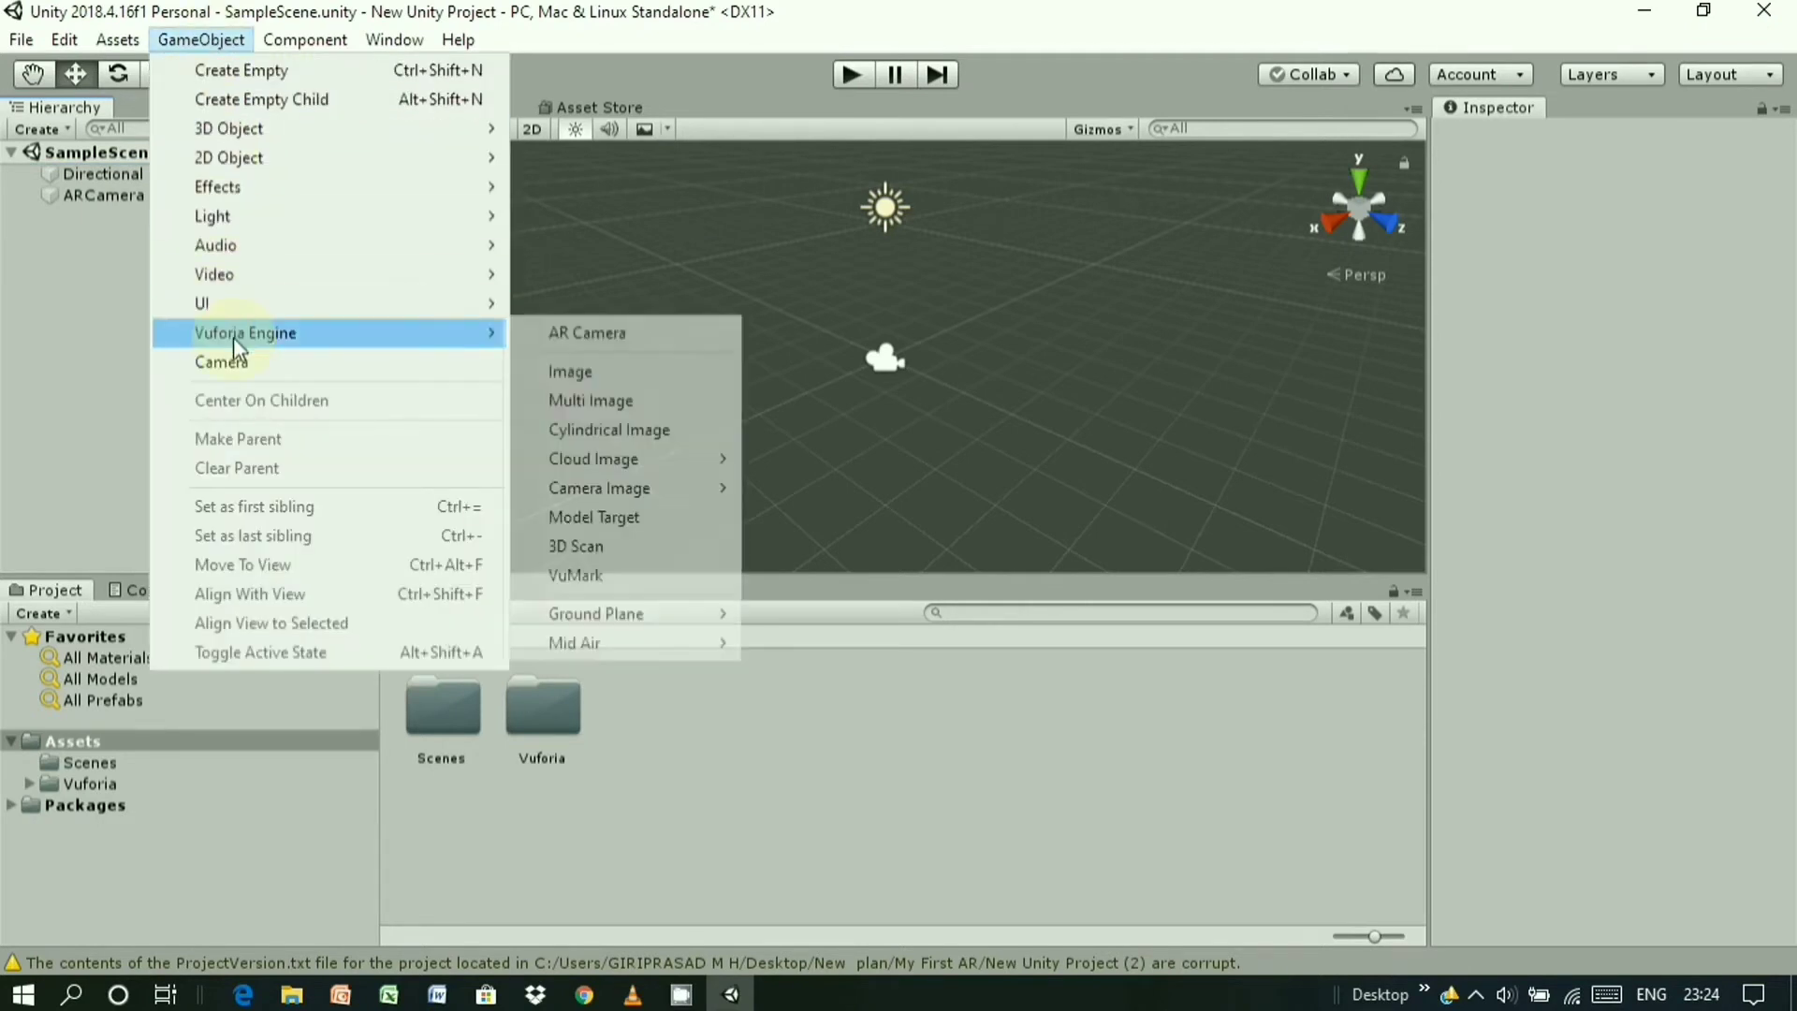
click(589, 379)
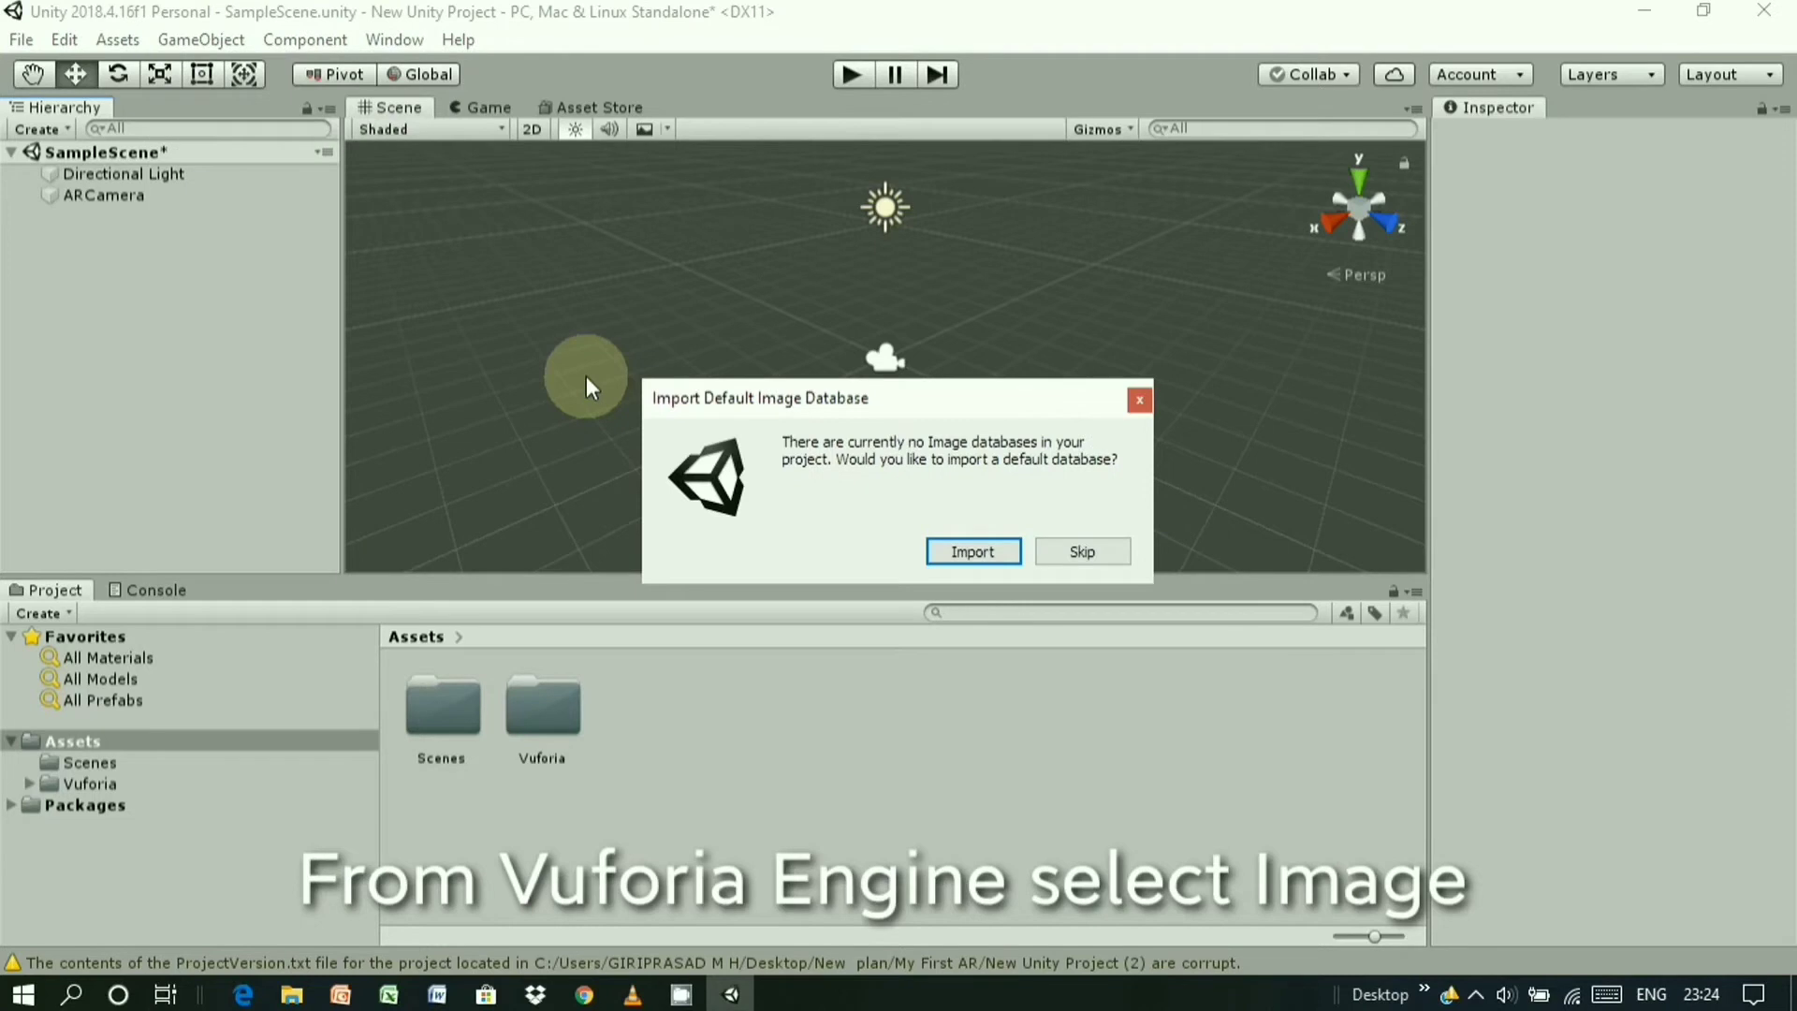
click(947, 550)
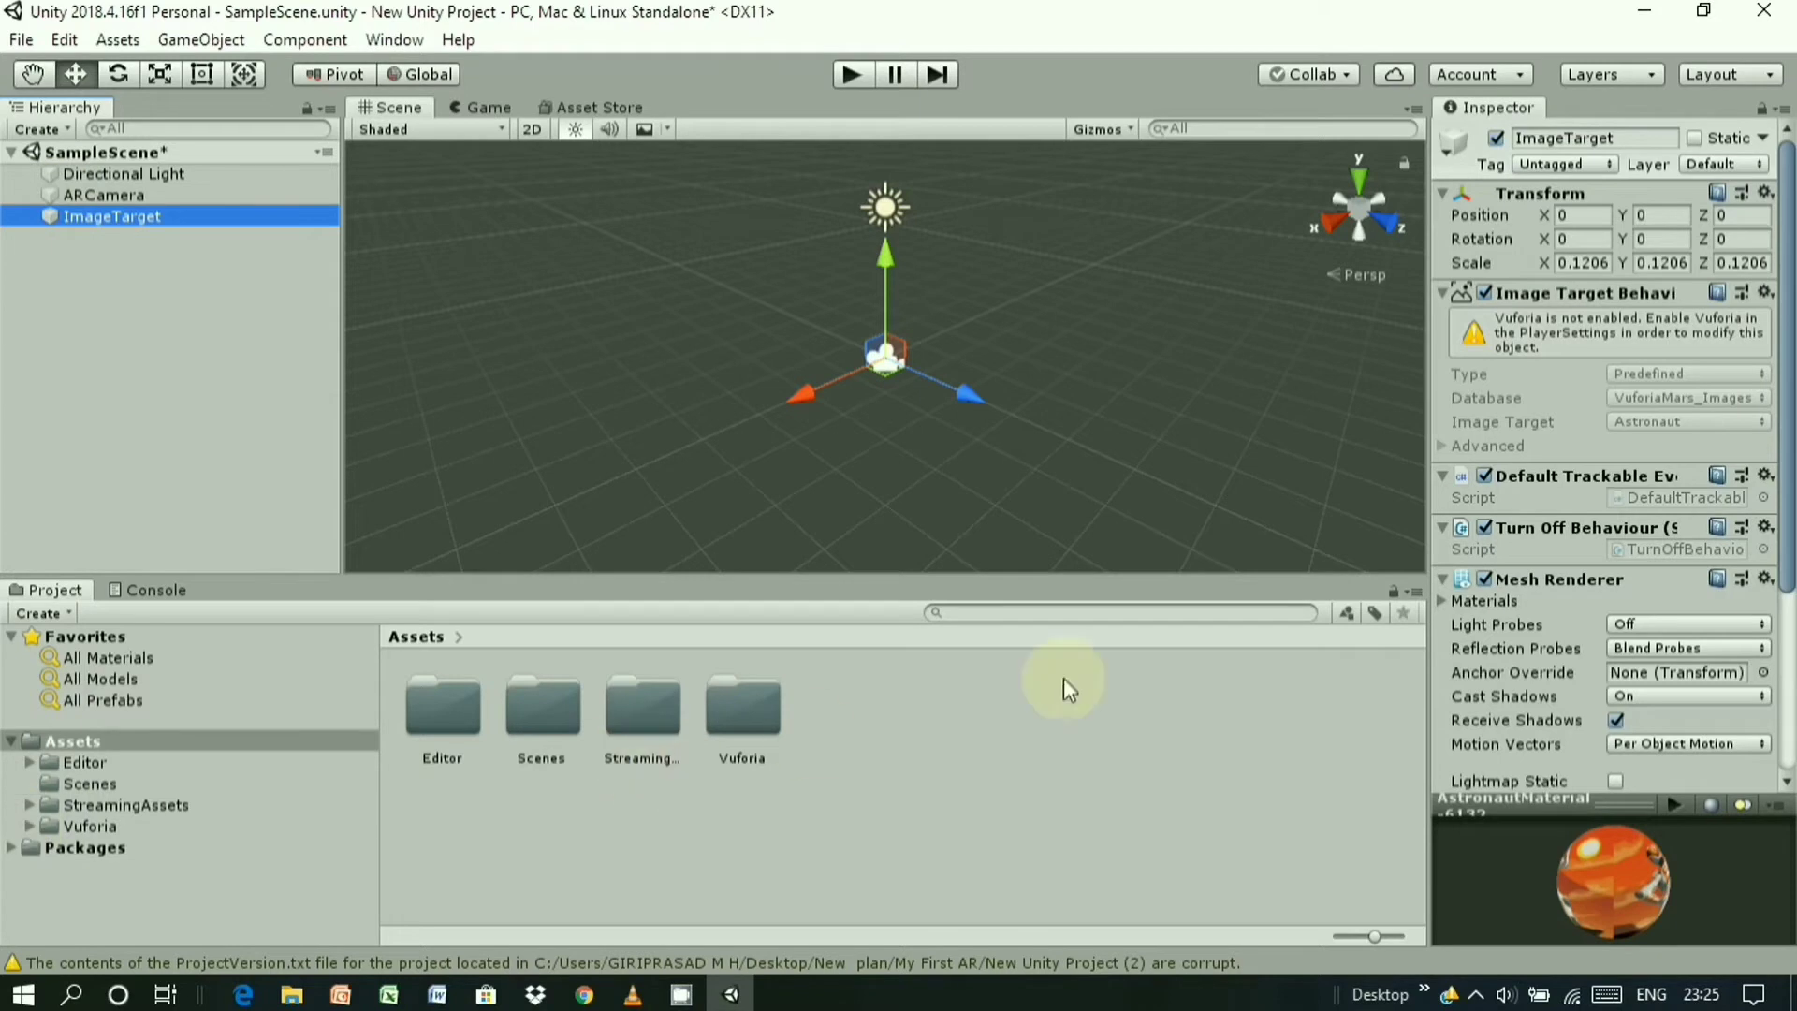
click(1457, 319)
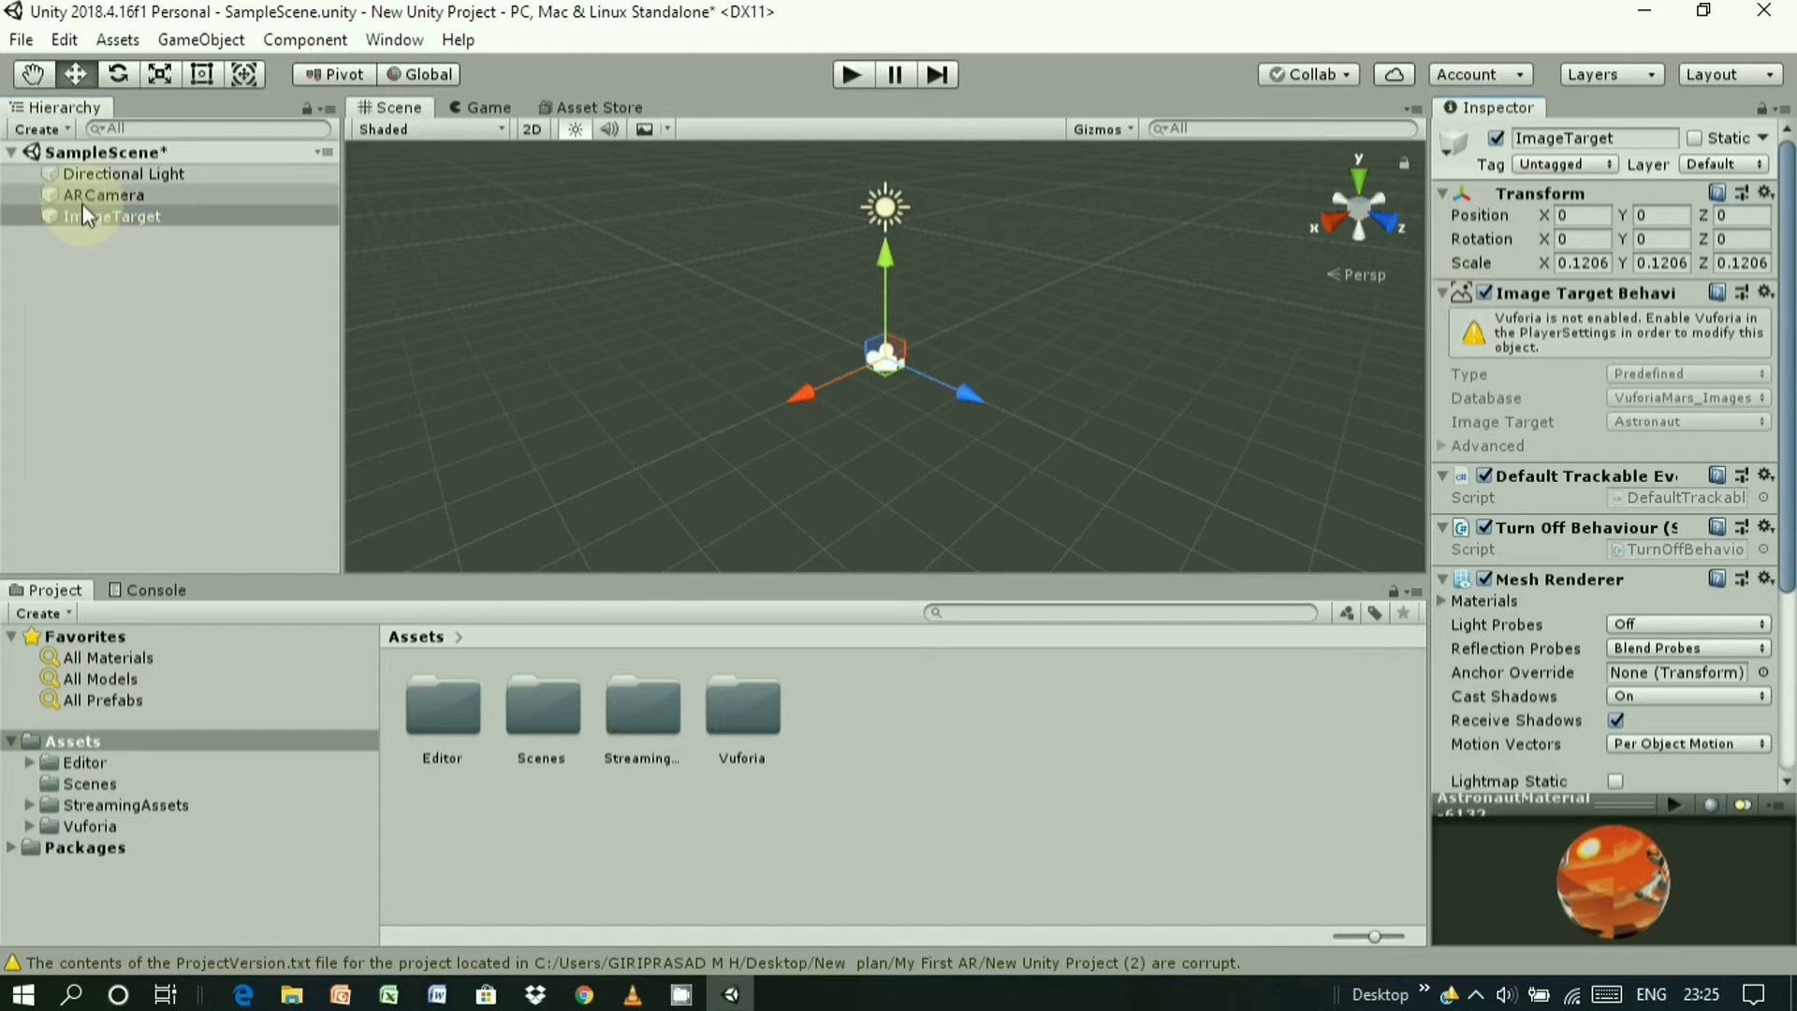
click(86, 215)
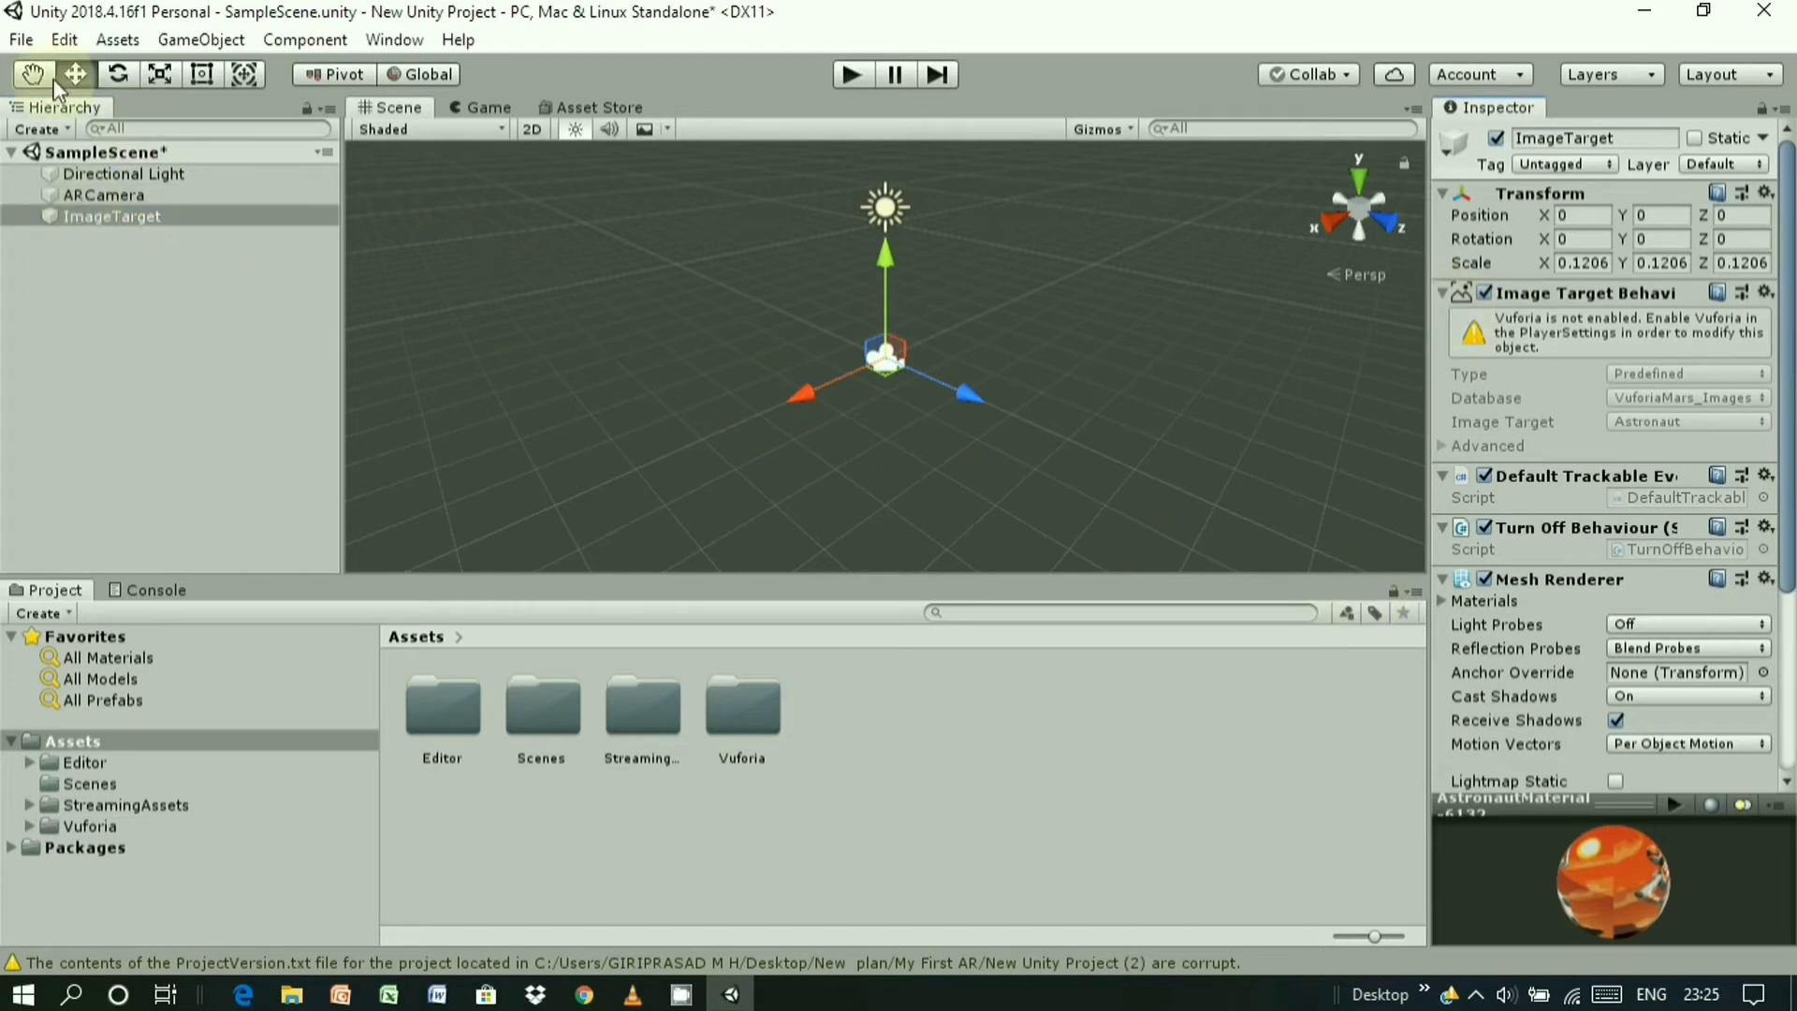
click(20, 39)
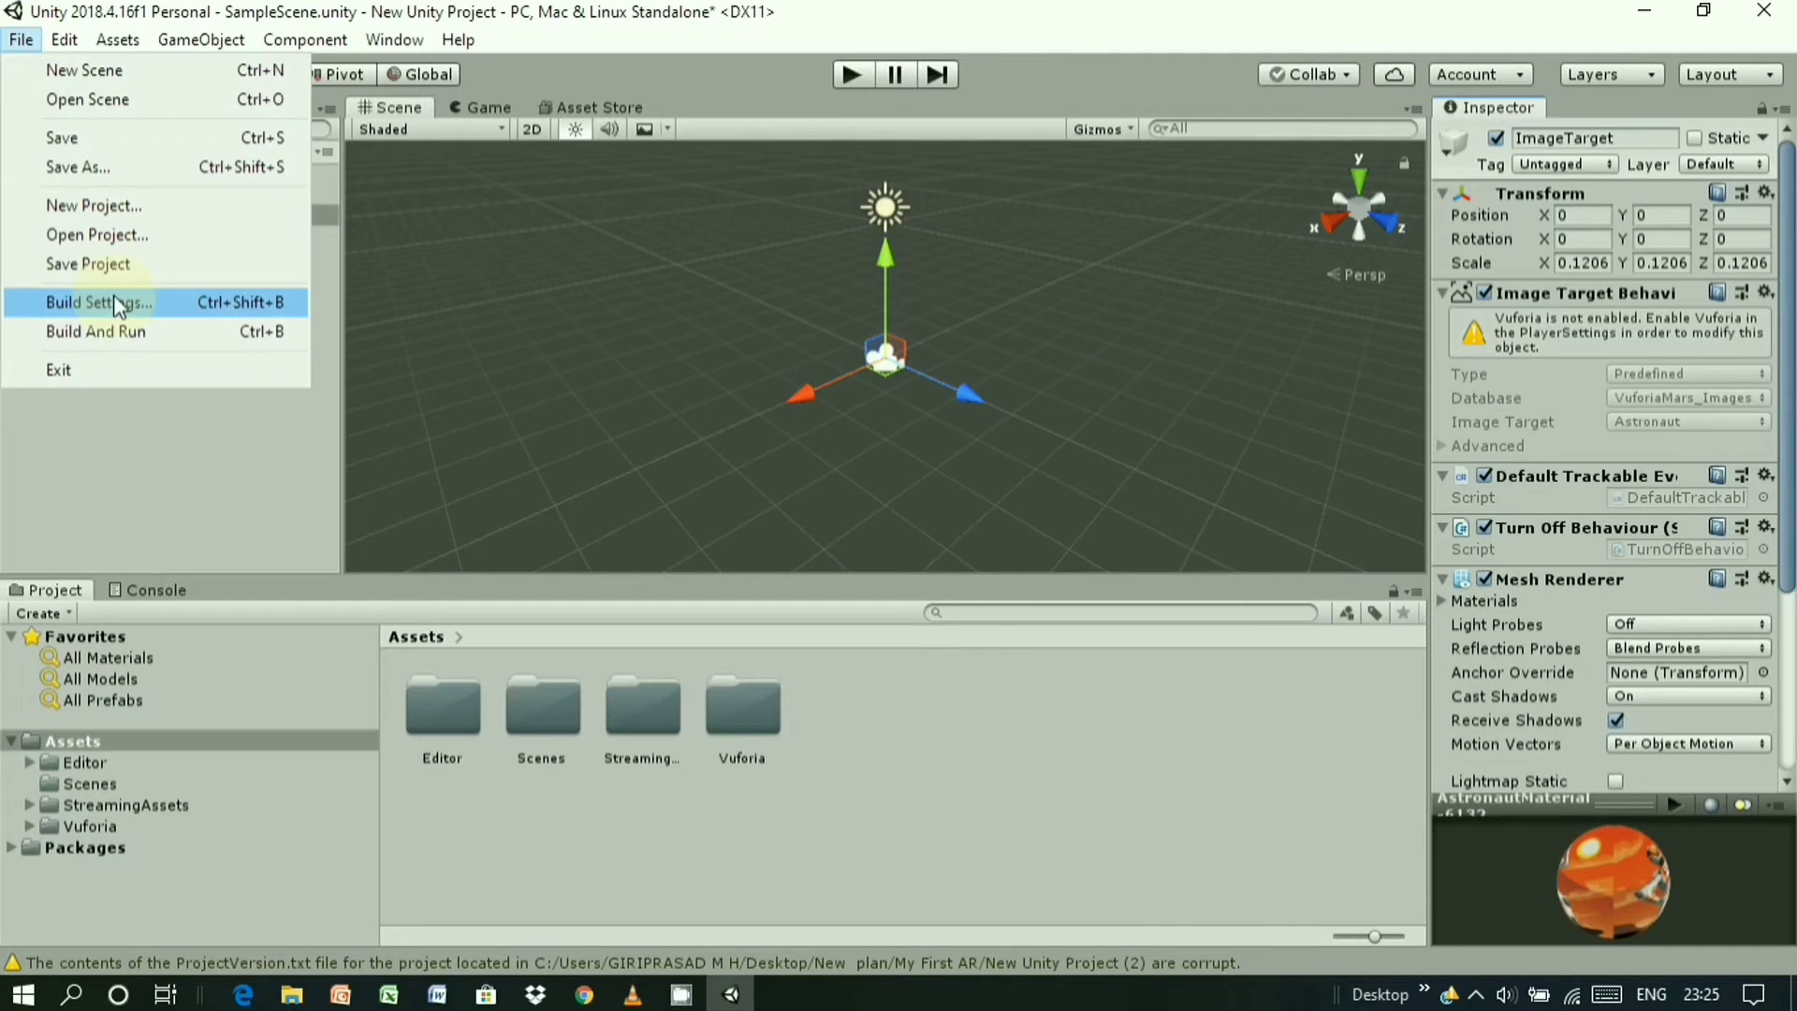
- Tick Vuforia Augmented Reality under Player Settings' XR Settings, then close Build Settings
click(118, 302)
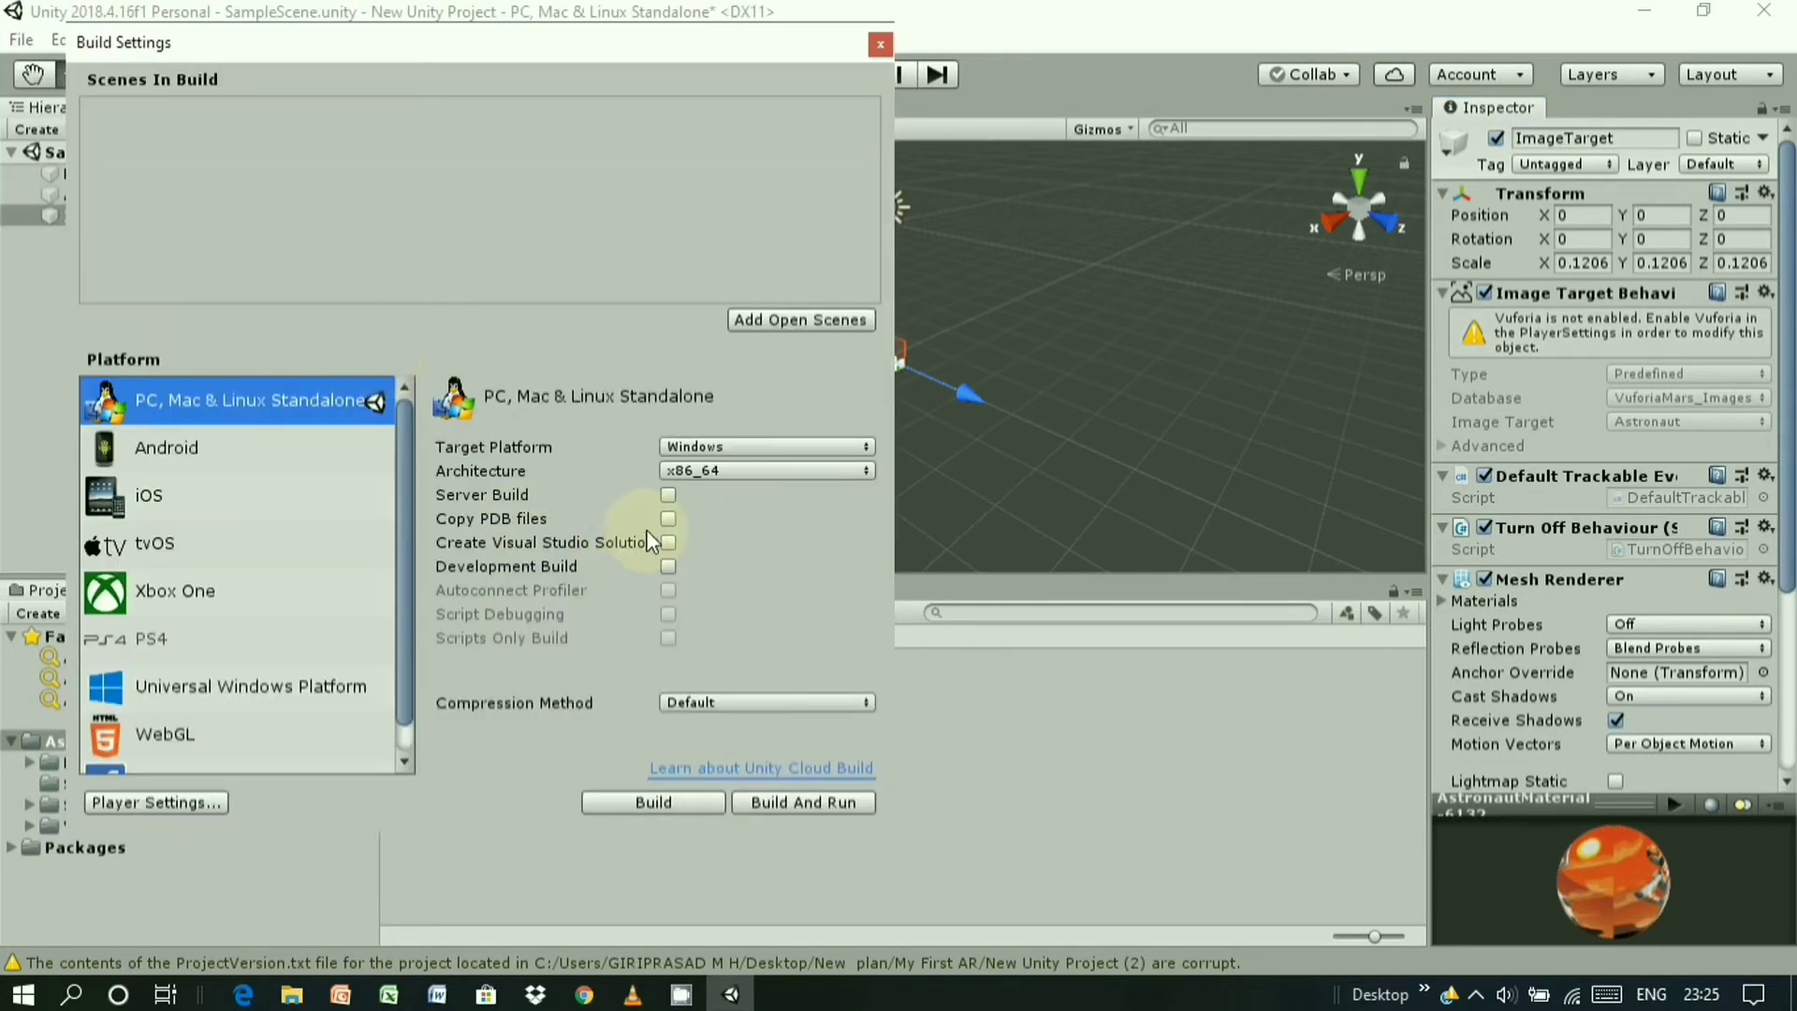
scroll(255, 549, down, 1)
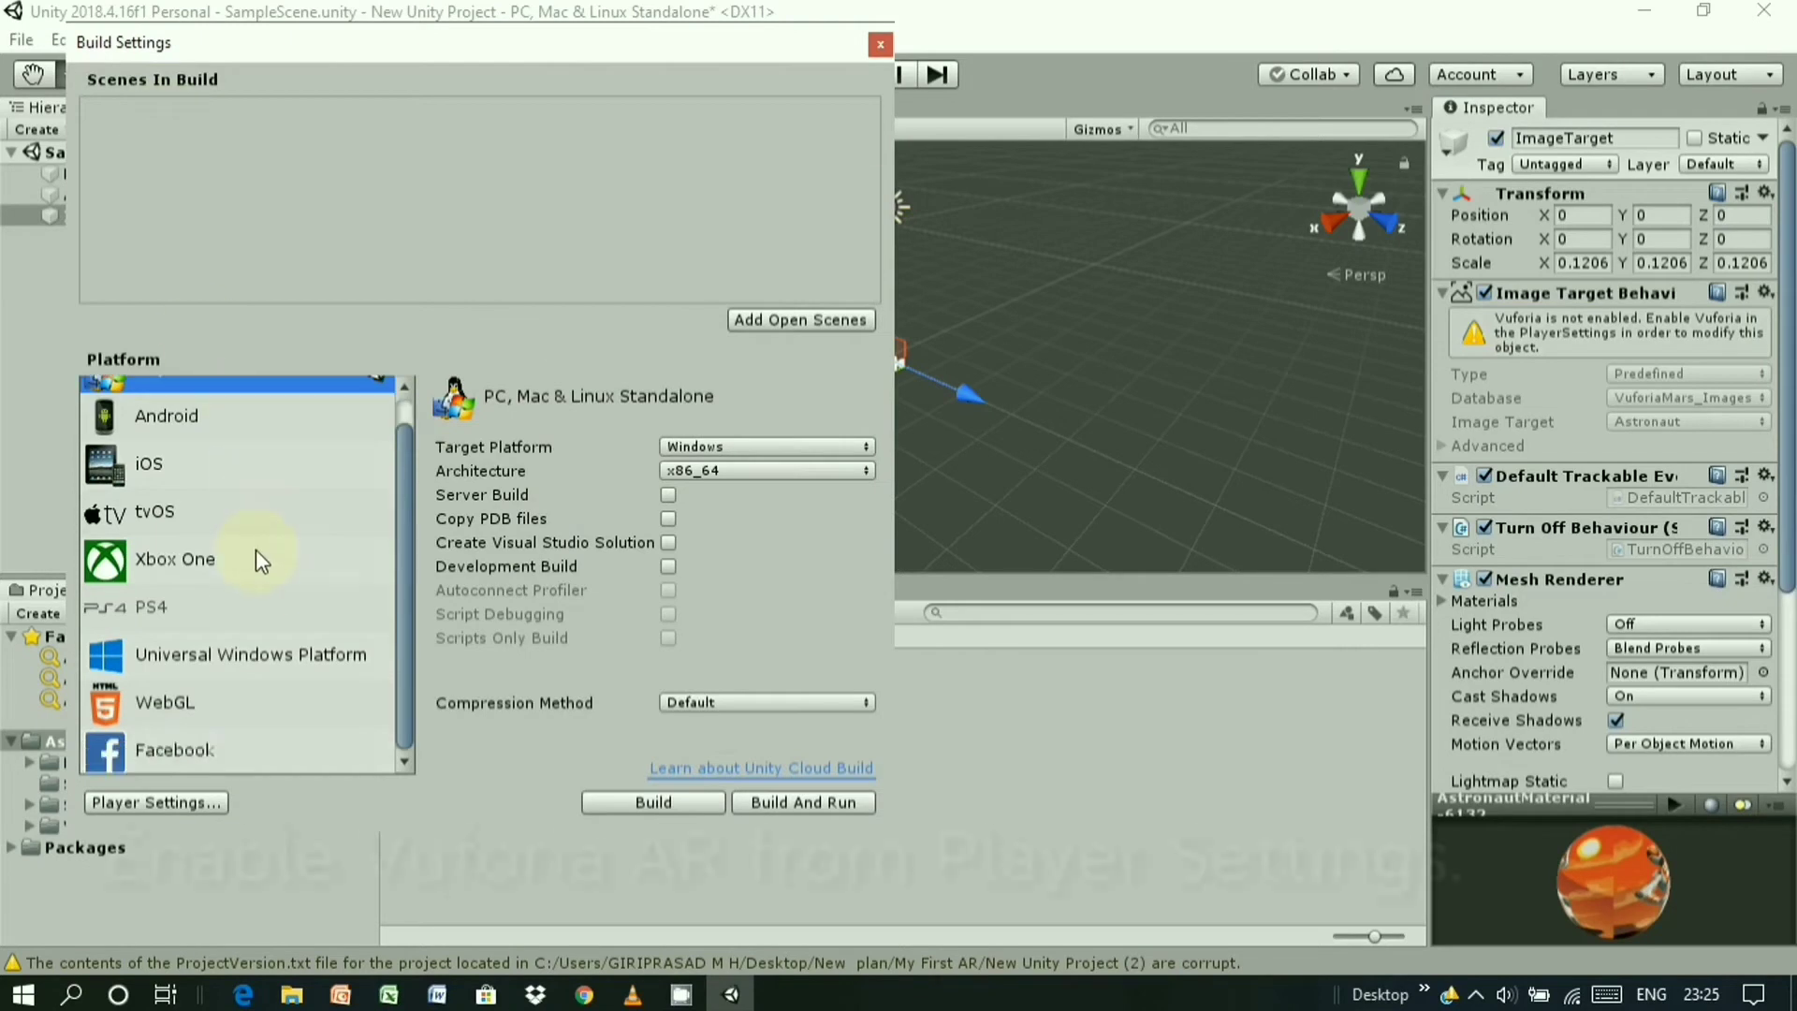
click(177, 801)
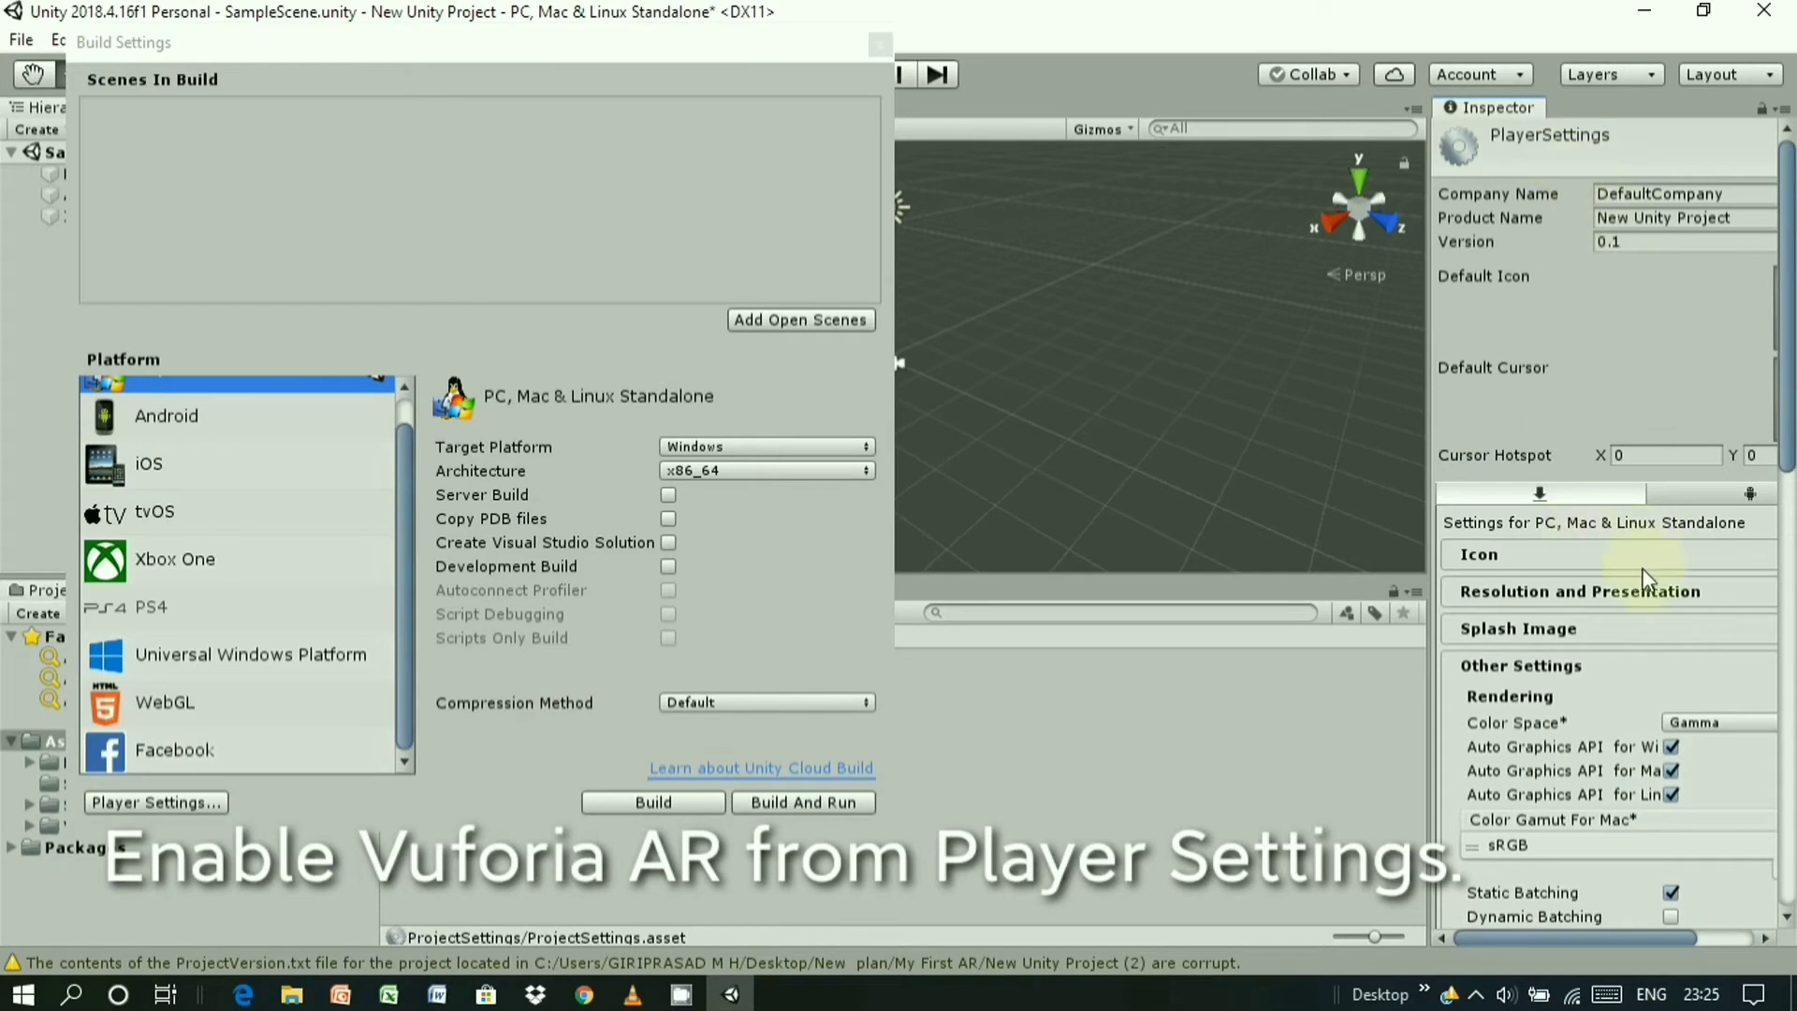
scroll(1642, 625, down, 6)
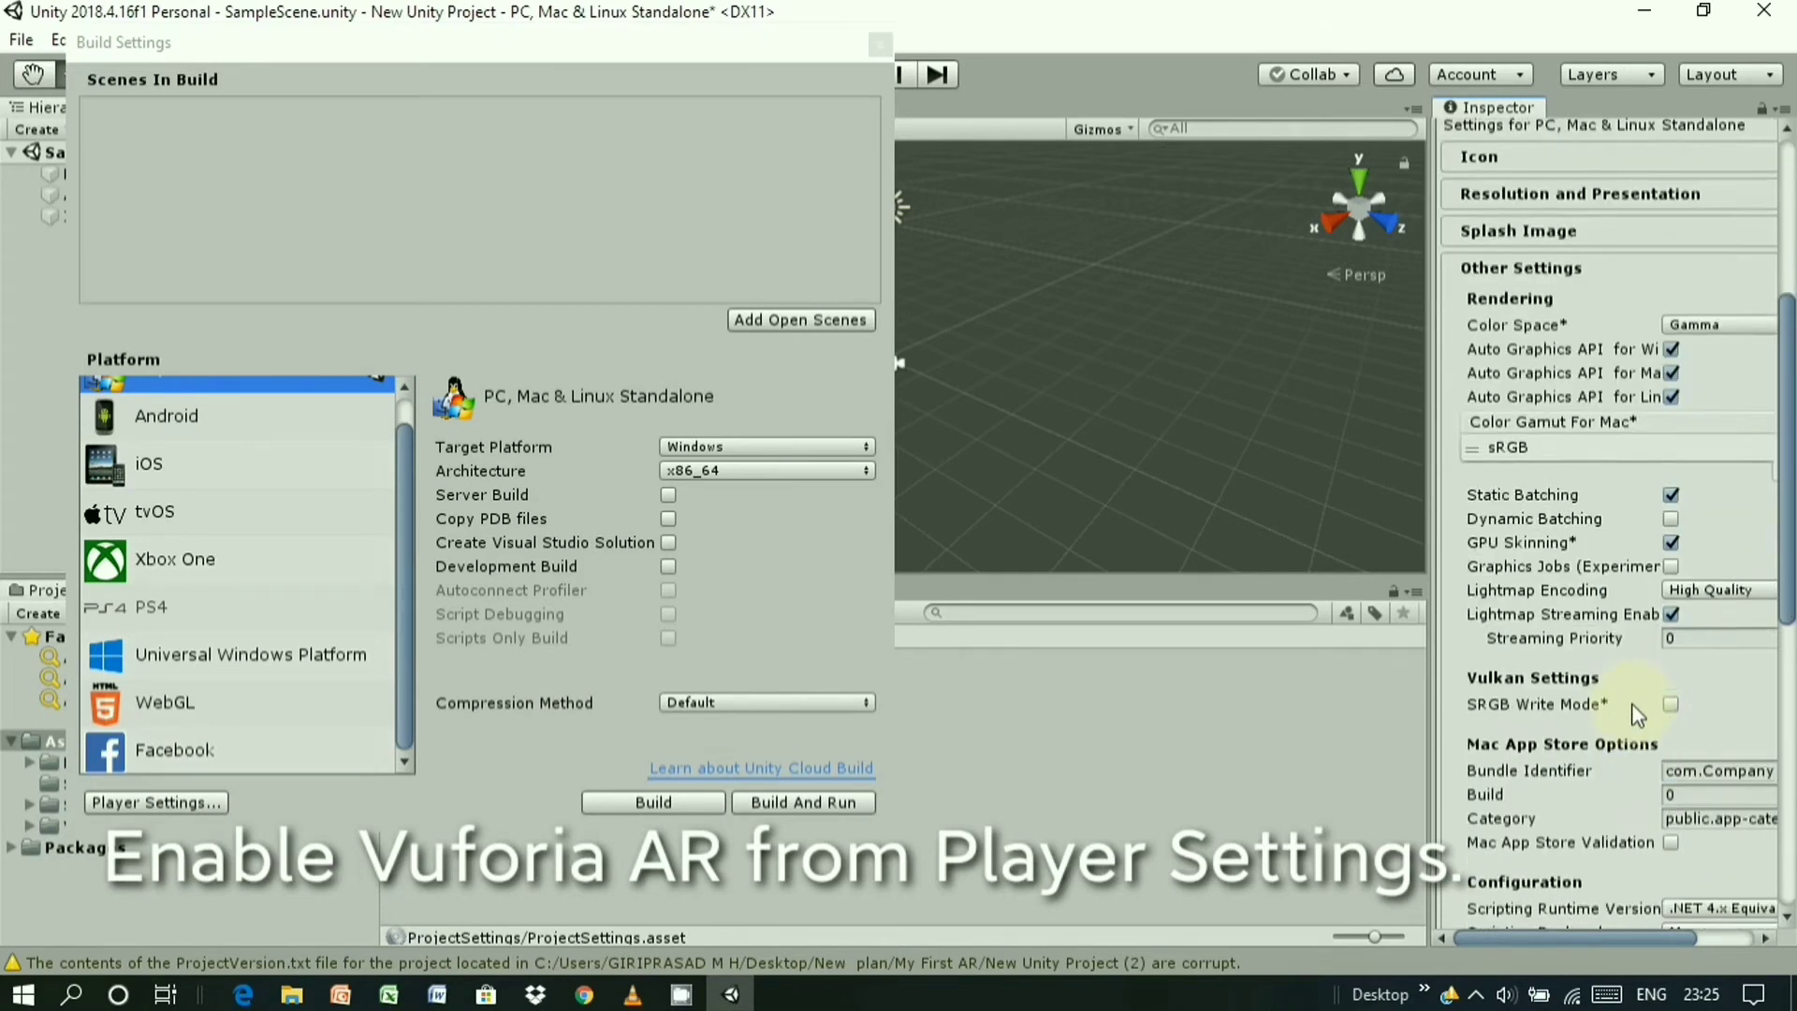
scroll(1631, 704, down, 4)
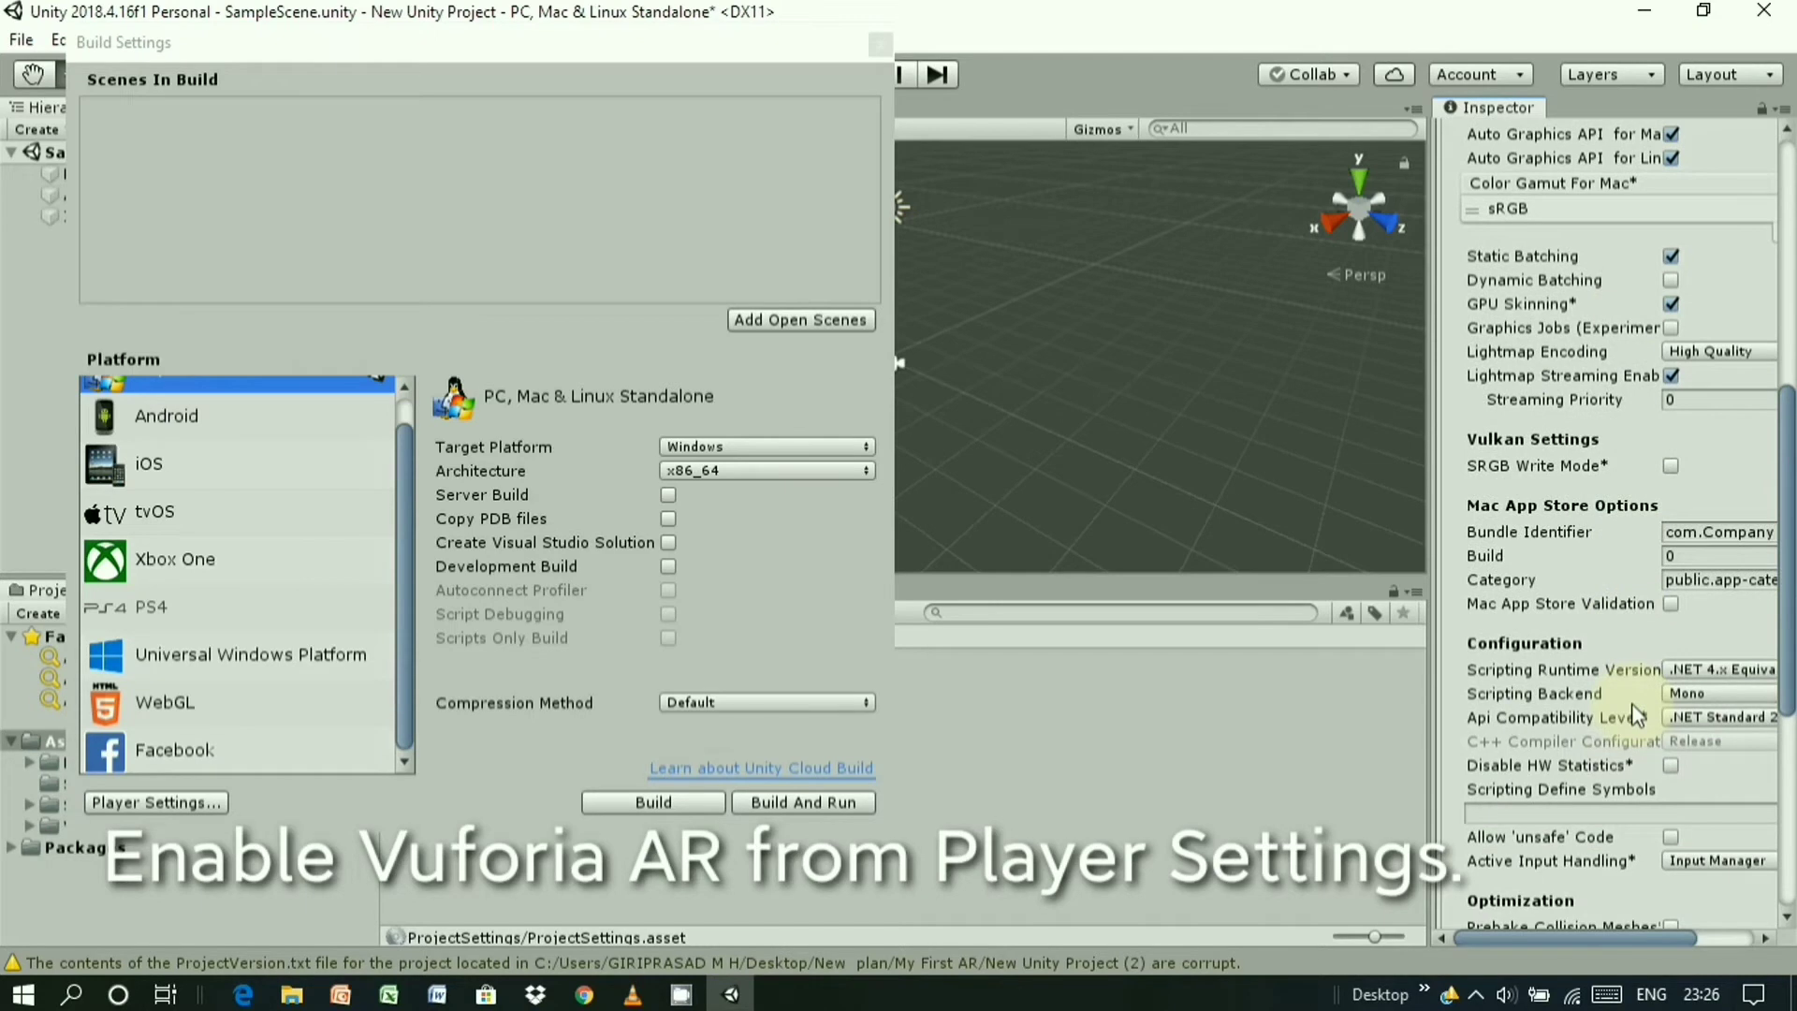
scroll(1632, 704, down, 6)
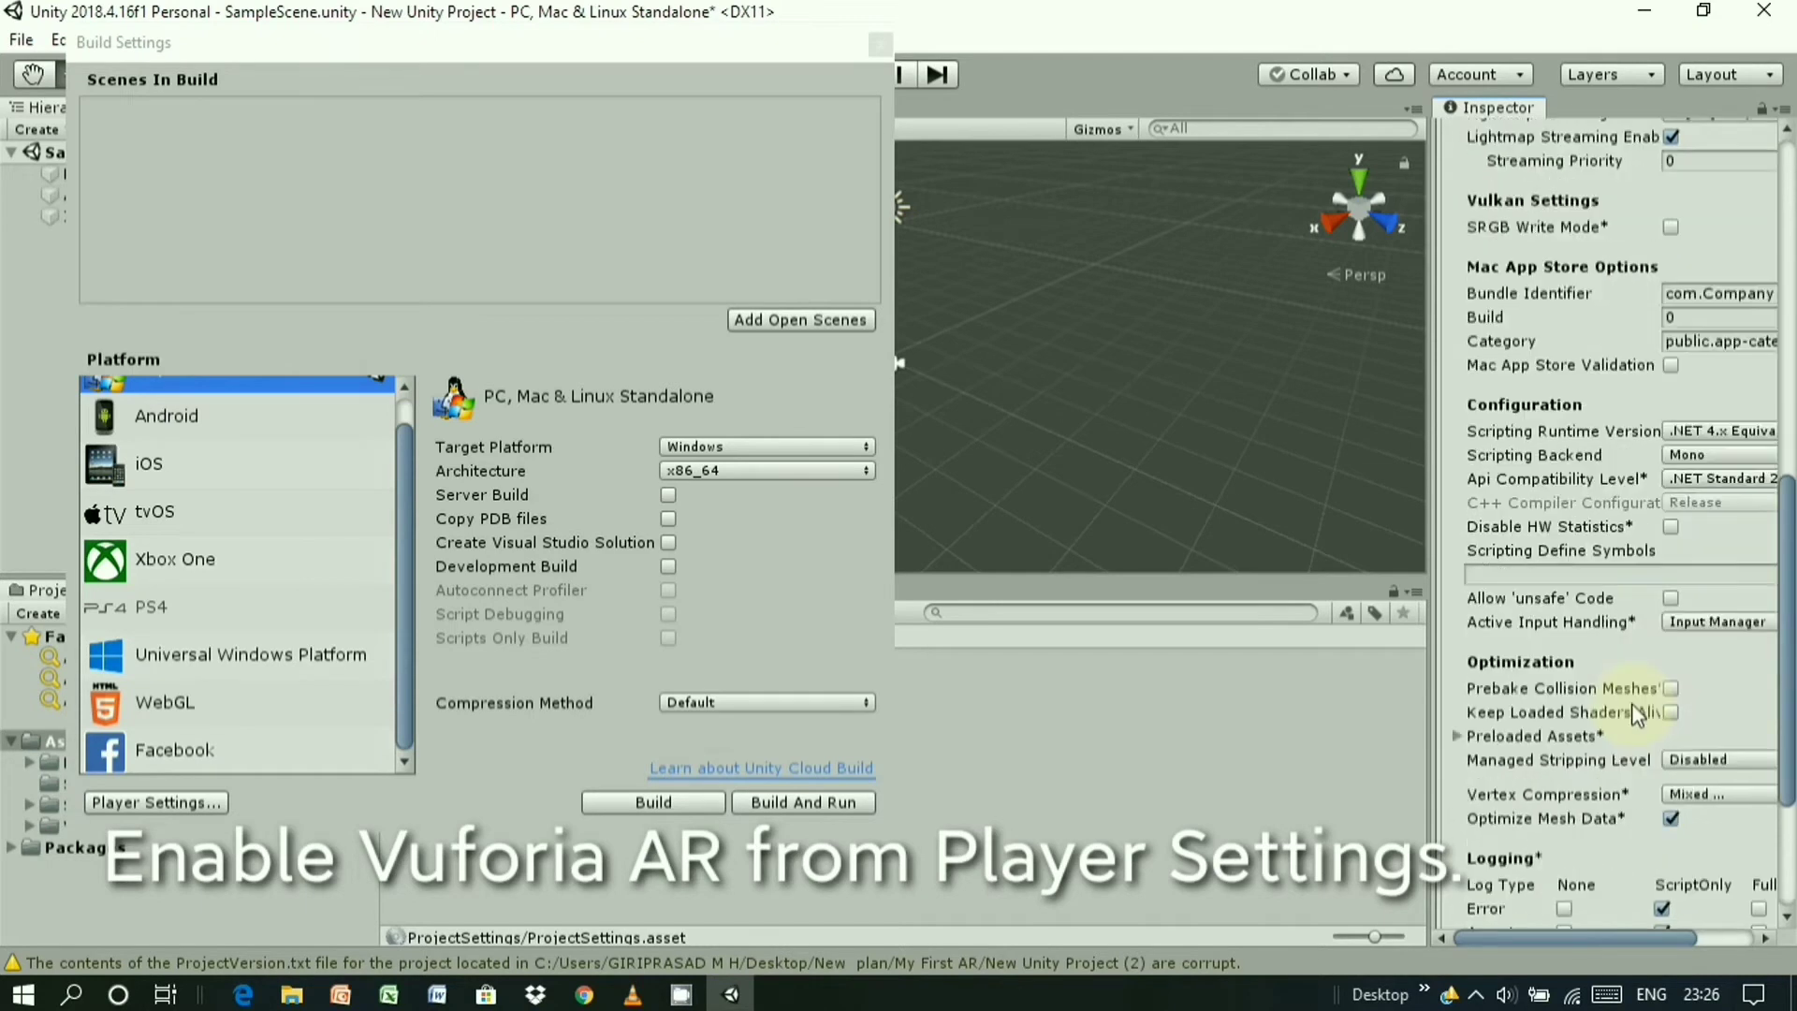
scroll(1632, 704, down, 1)
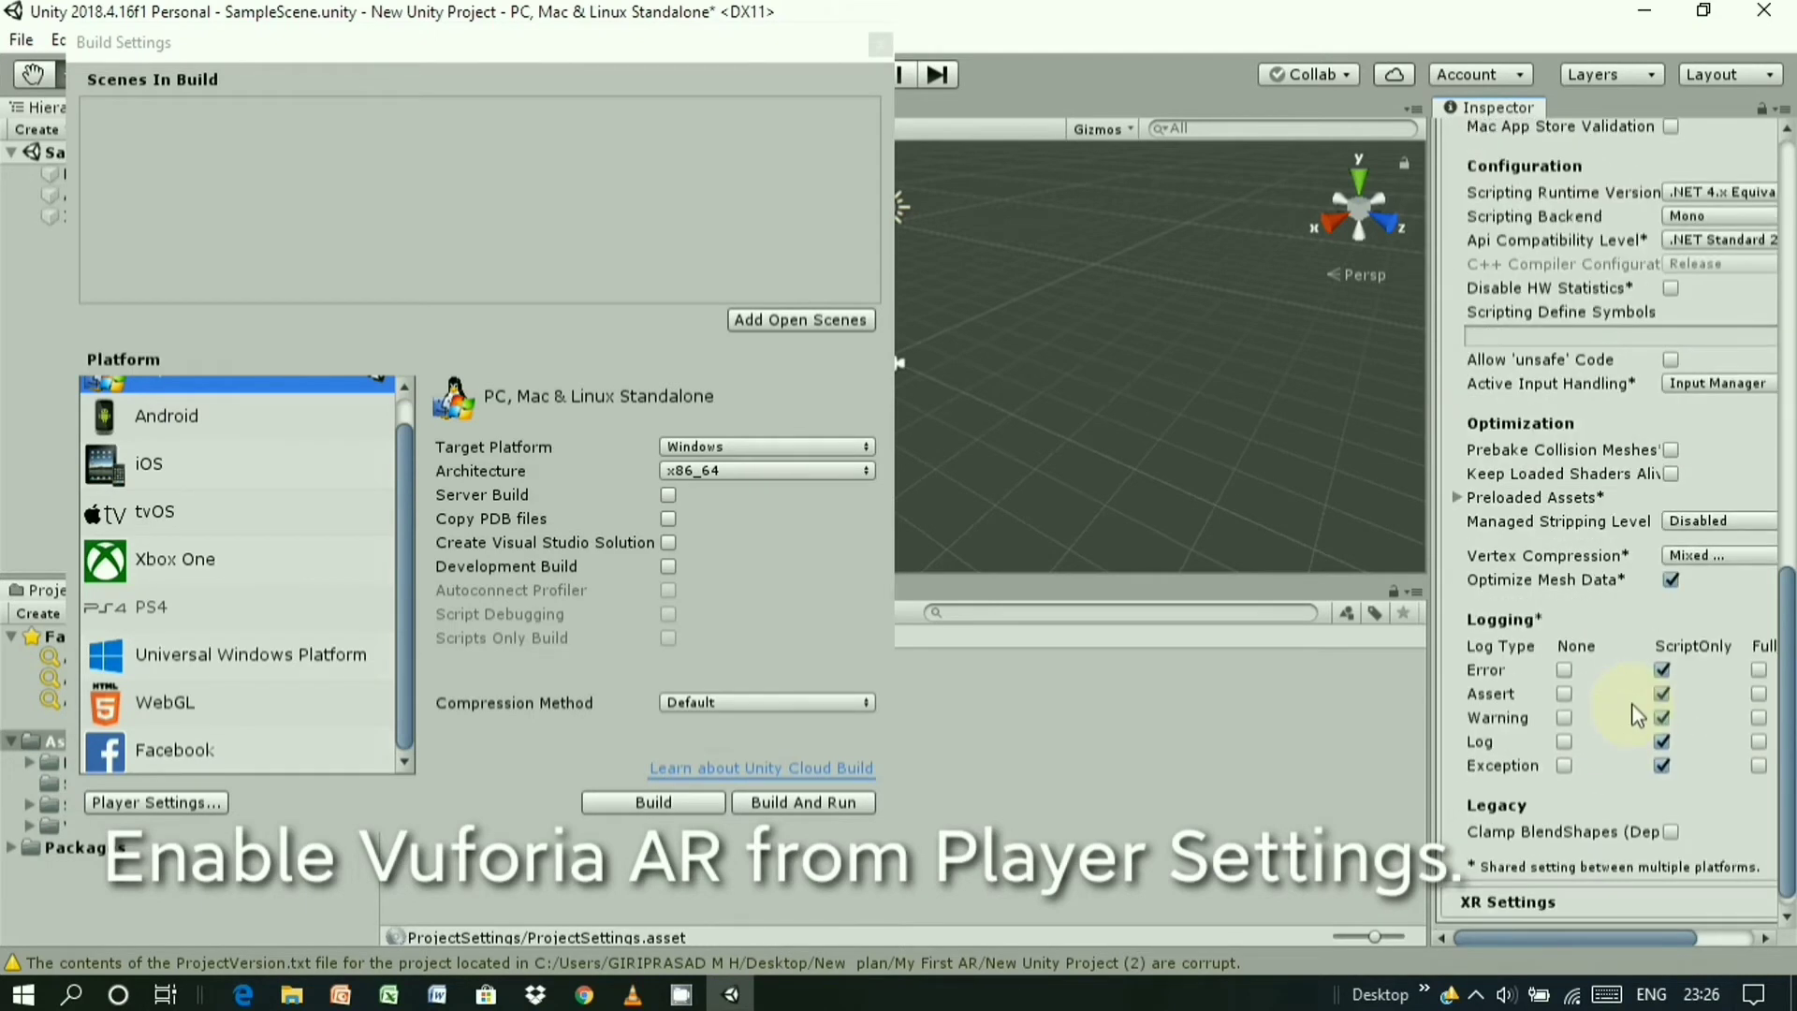
scroll(1631, 704, down, 1)
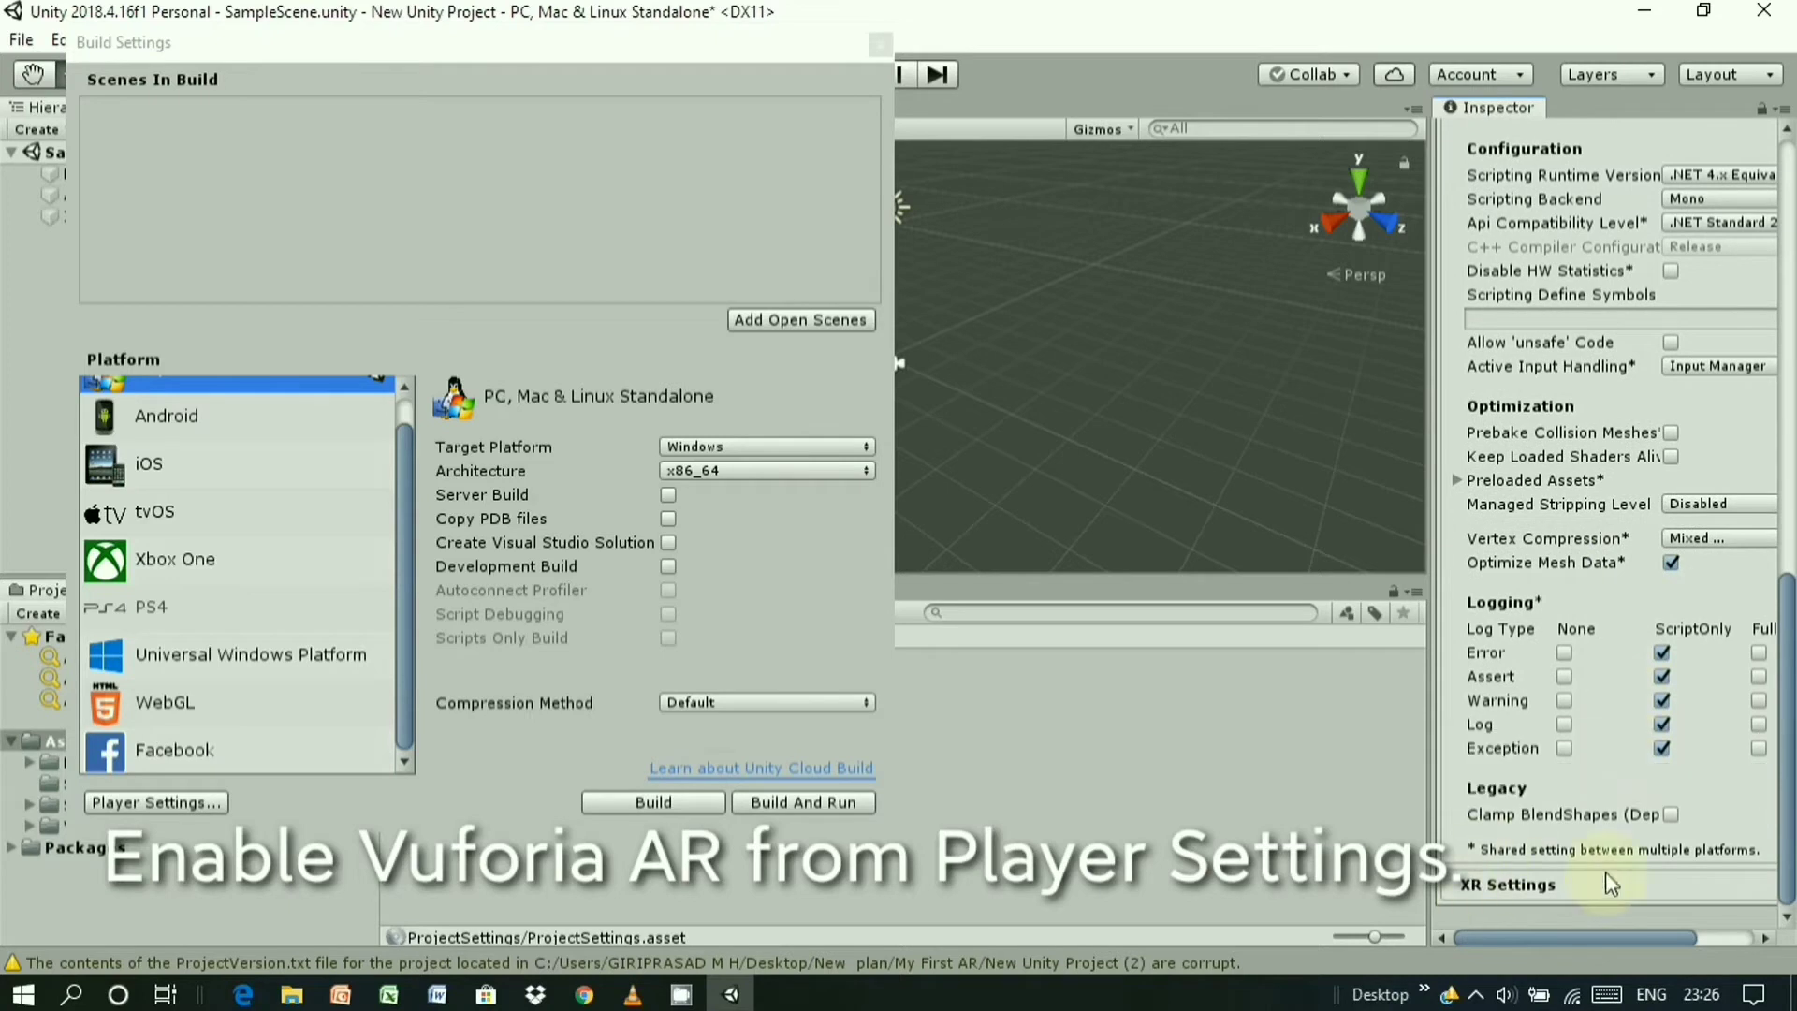
click(1627, 884)
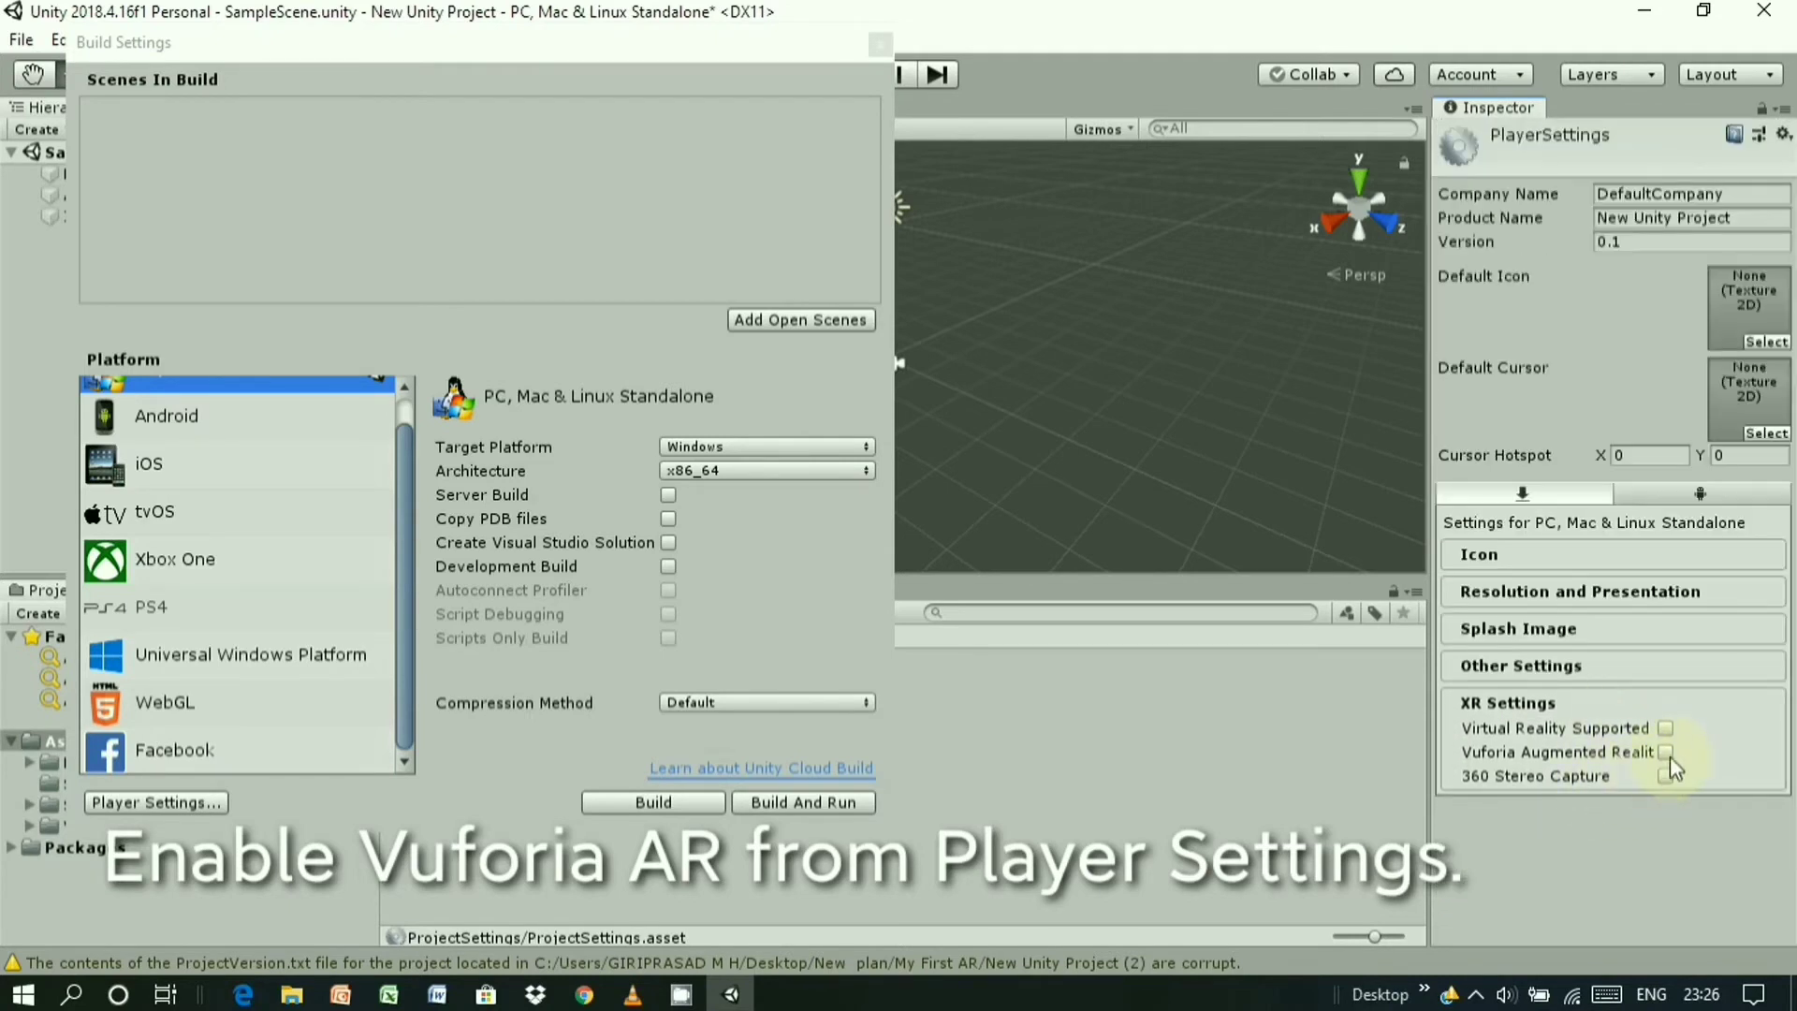
click(1670, 755)
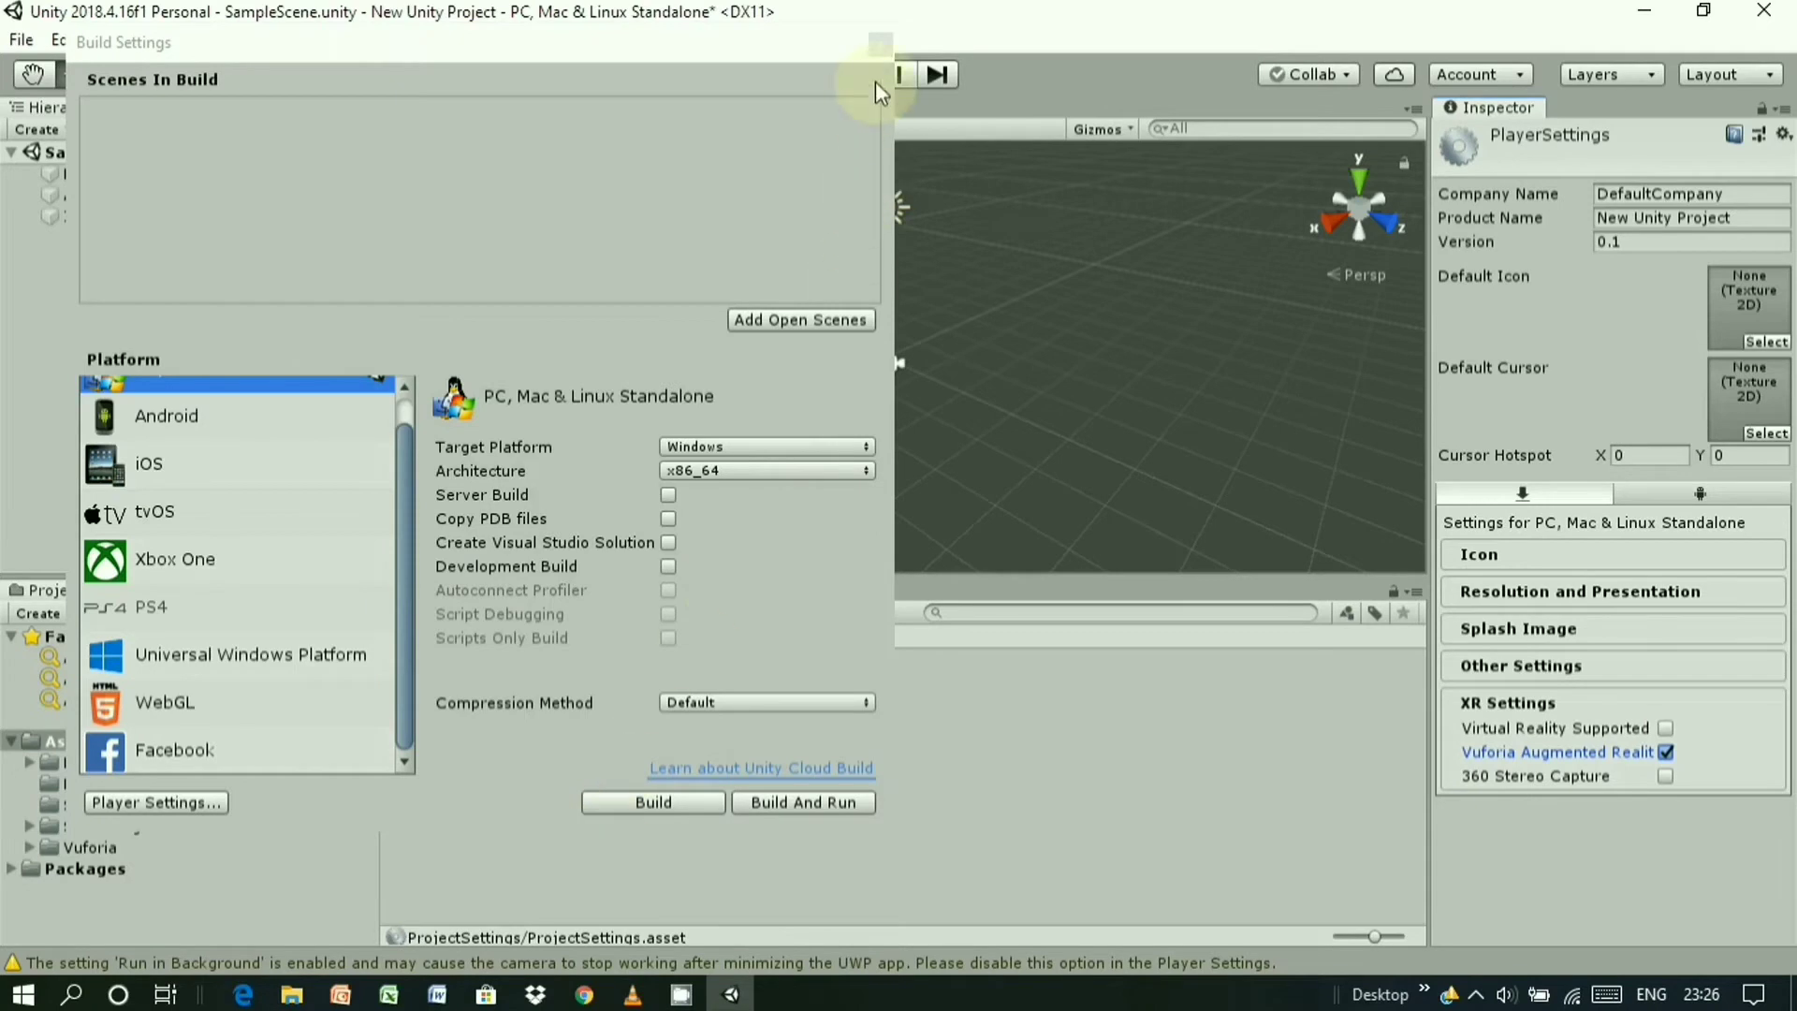
click(880, 44)
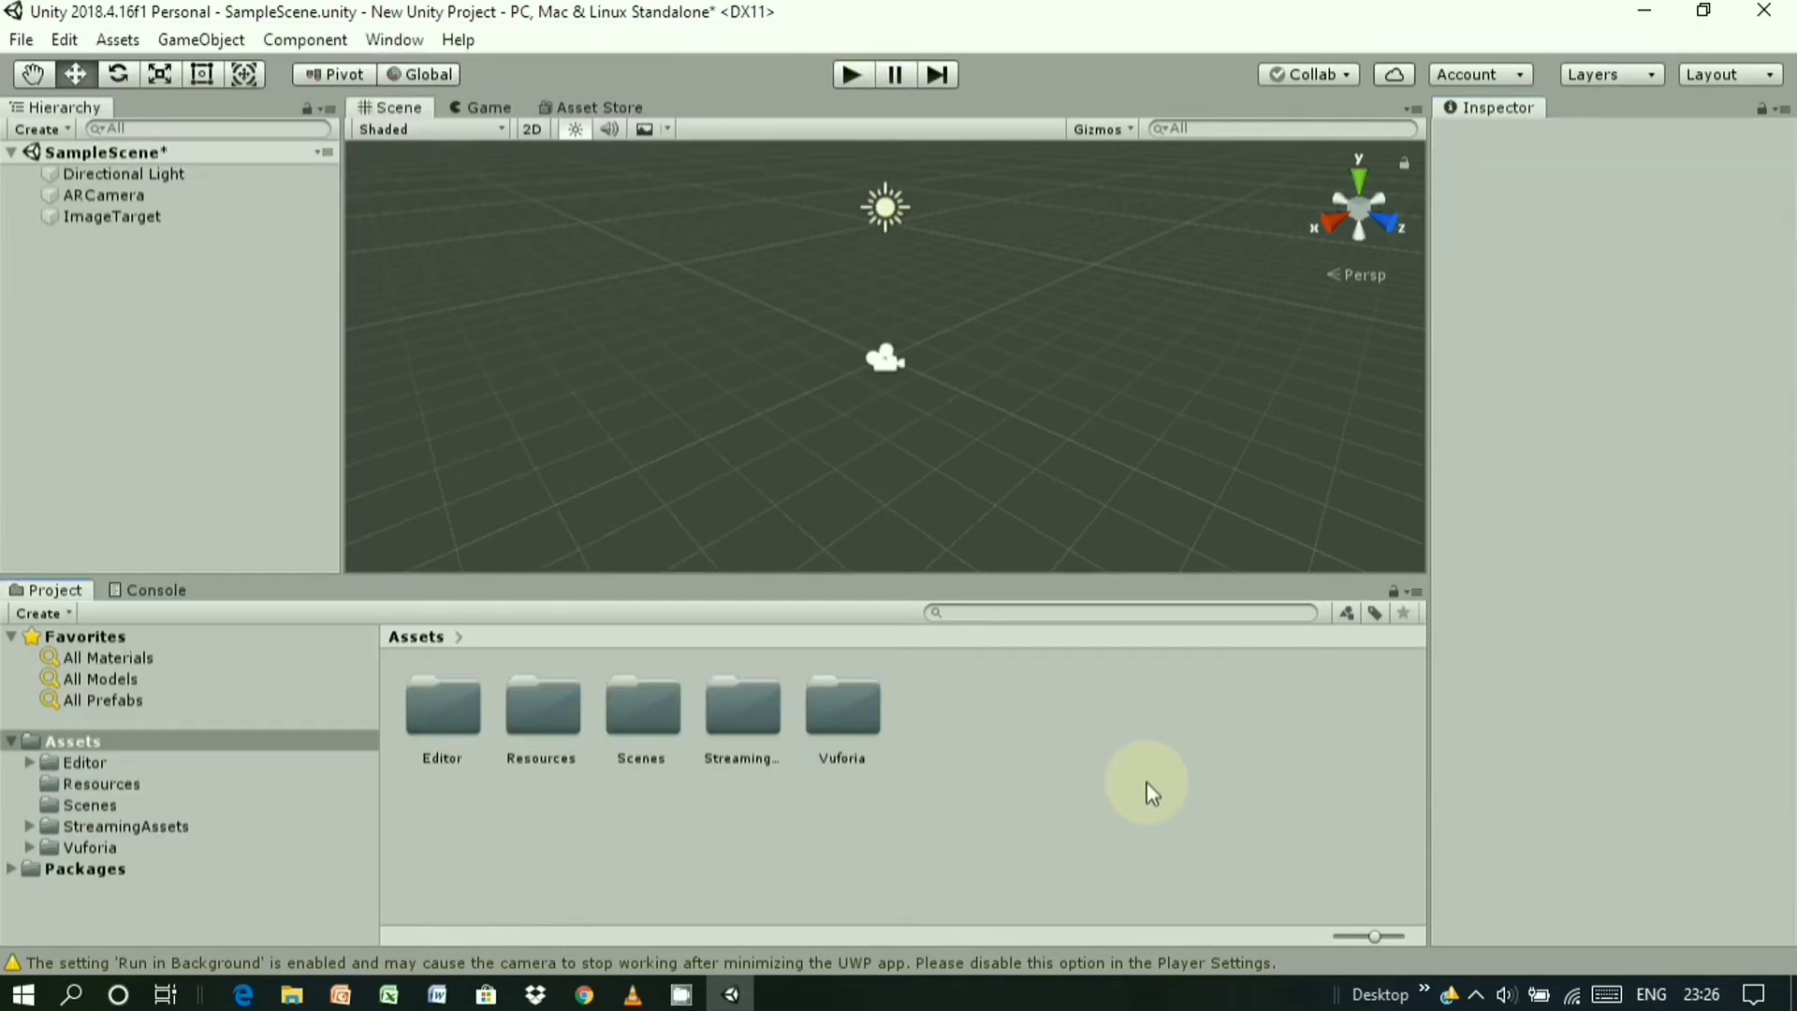
- Use ImageTarget's Add Target to open Vuforia's Image Targets page in a maximized browser
click(140, 217)
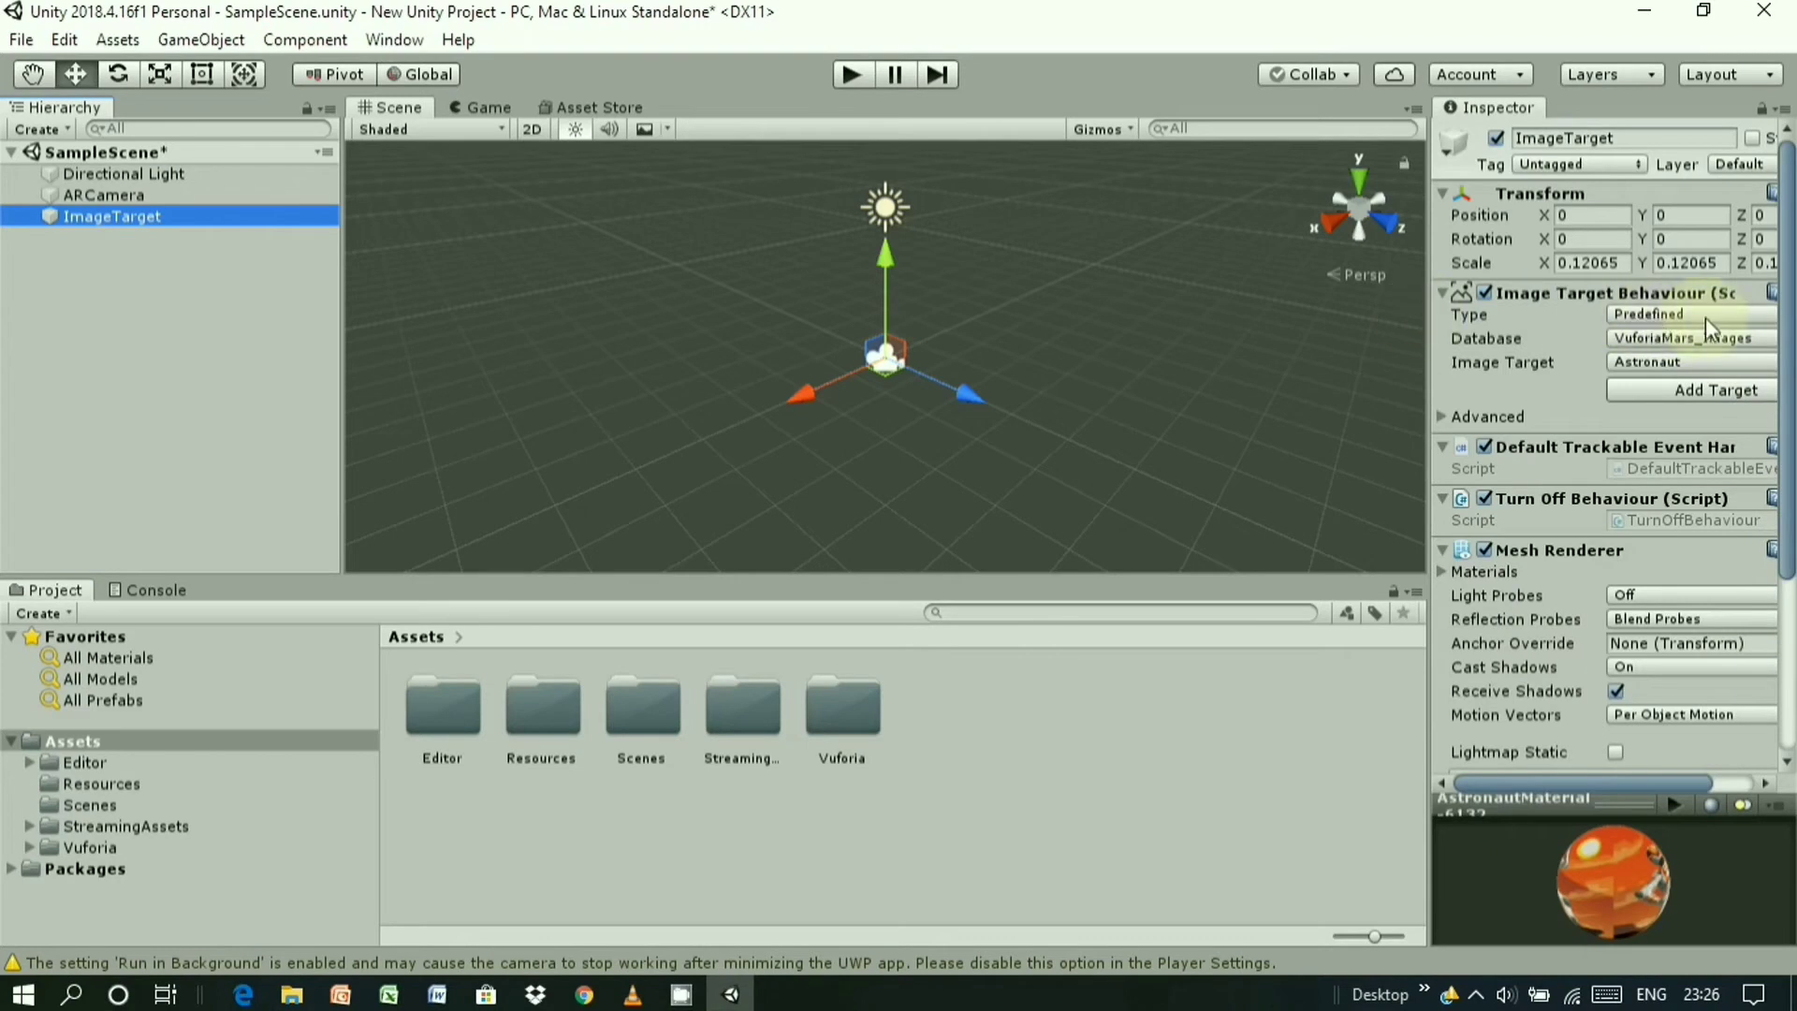
click(1706, 391)
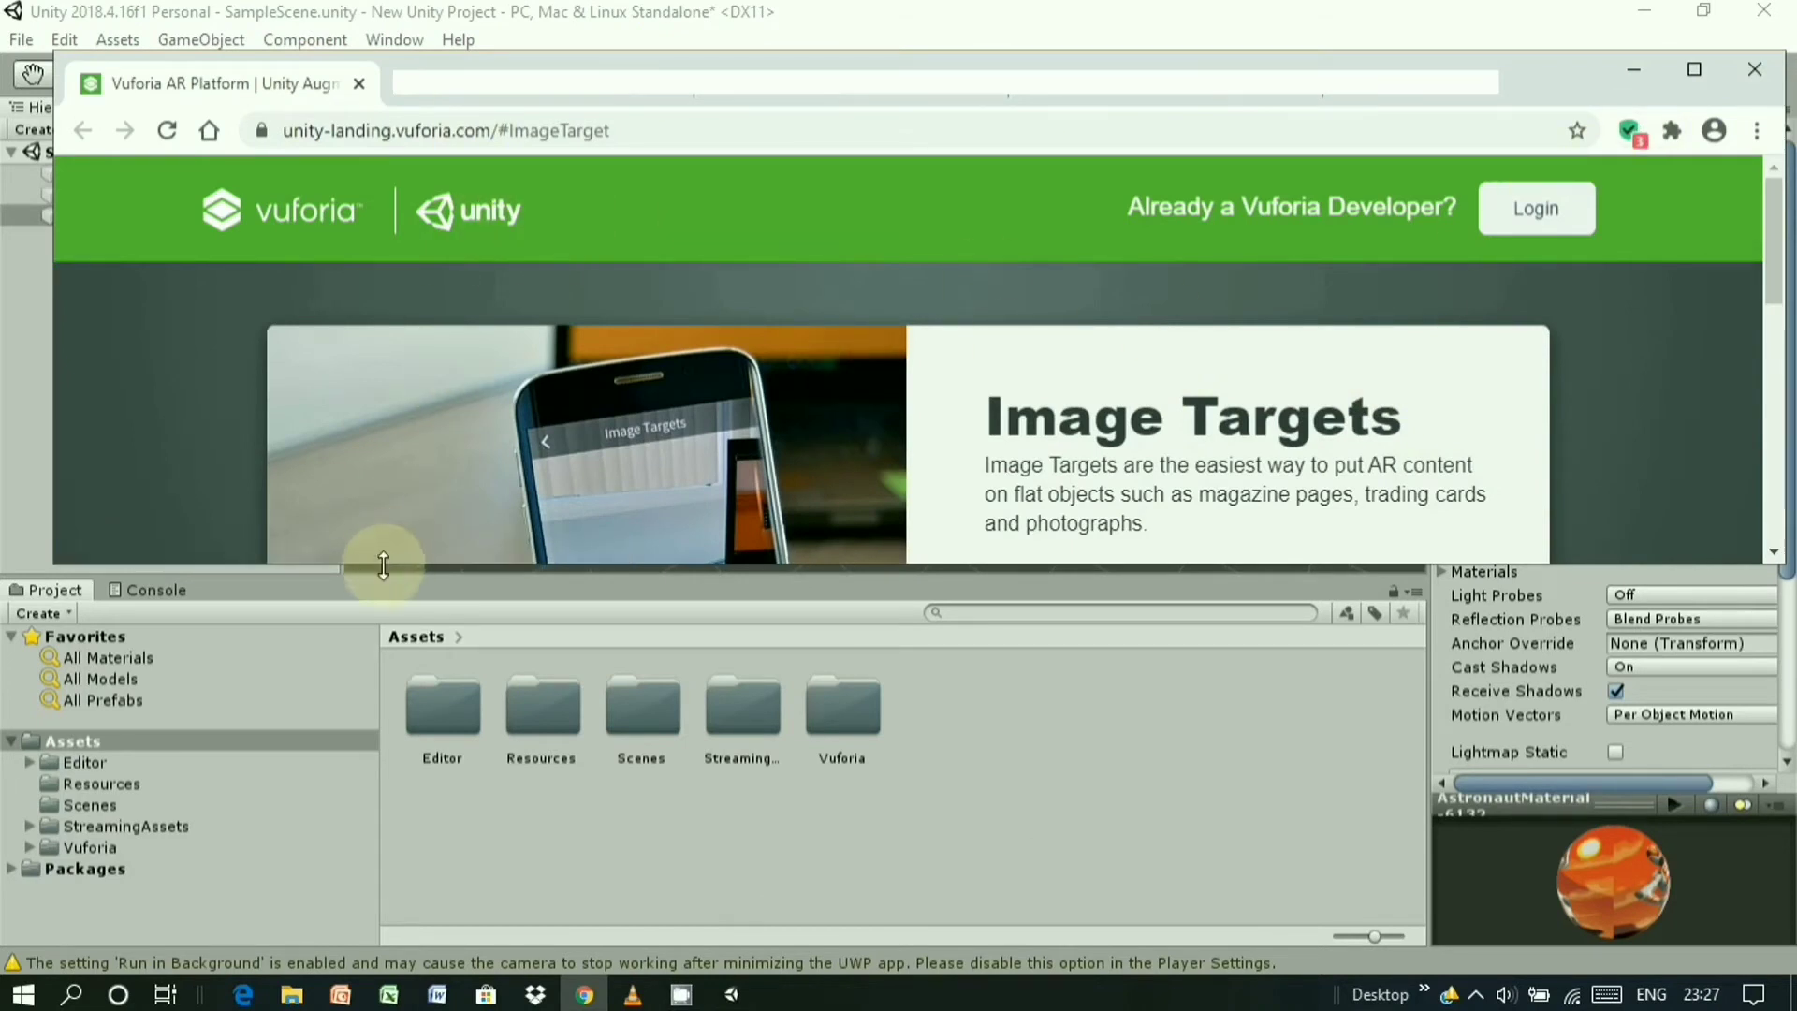
click(1694, 69)
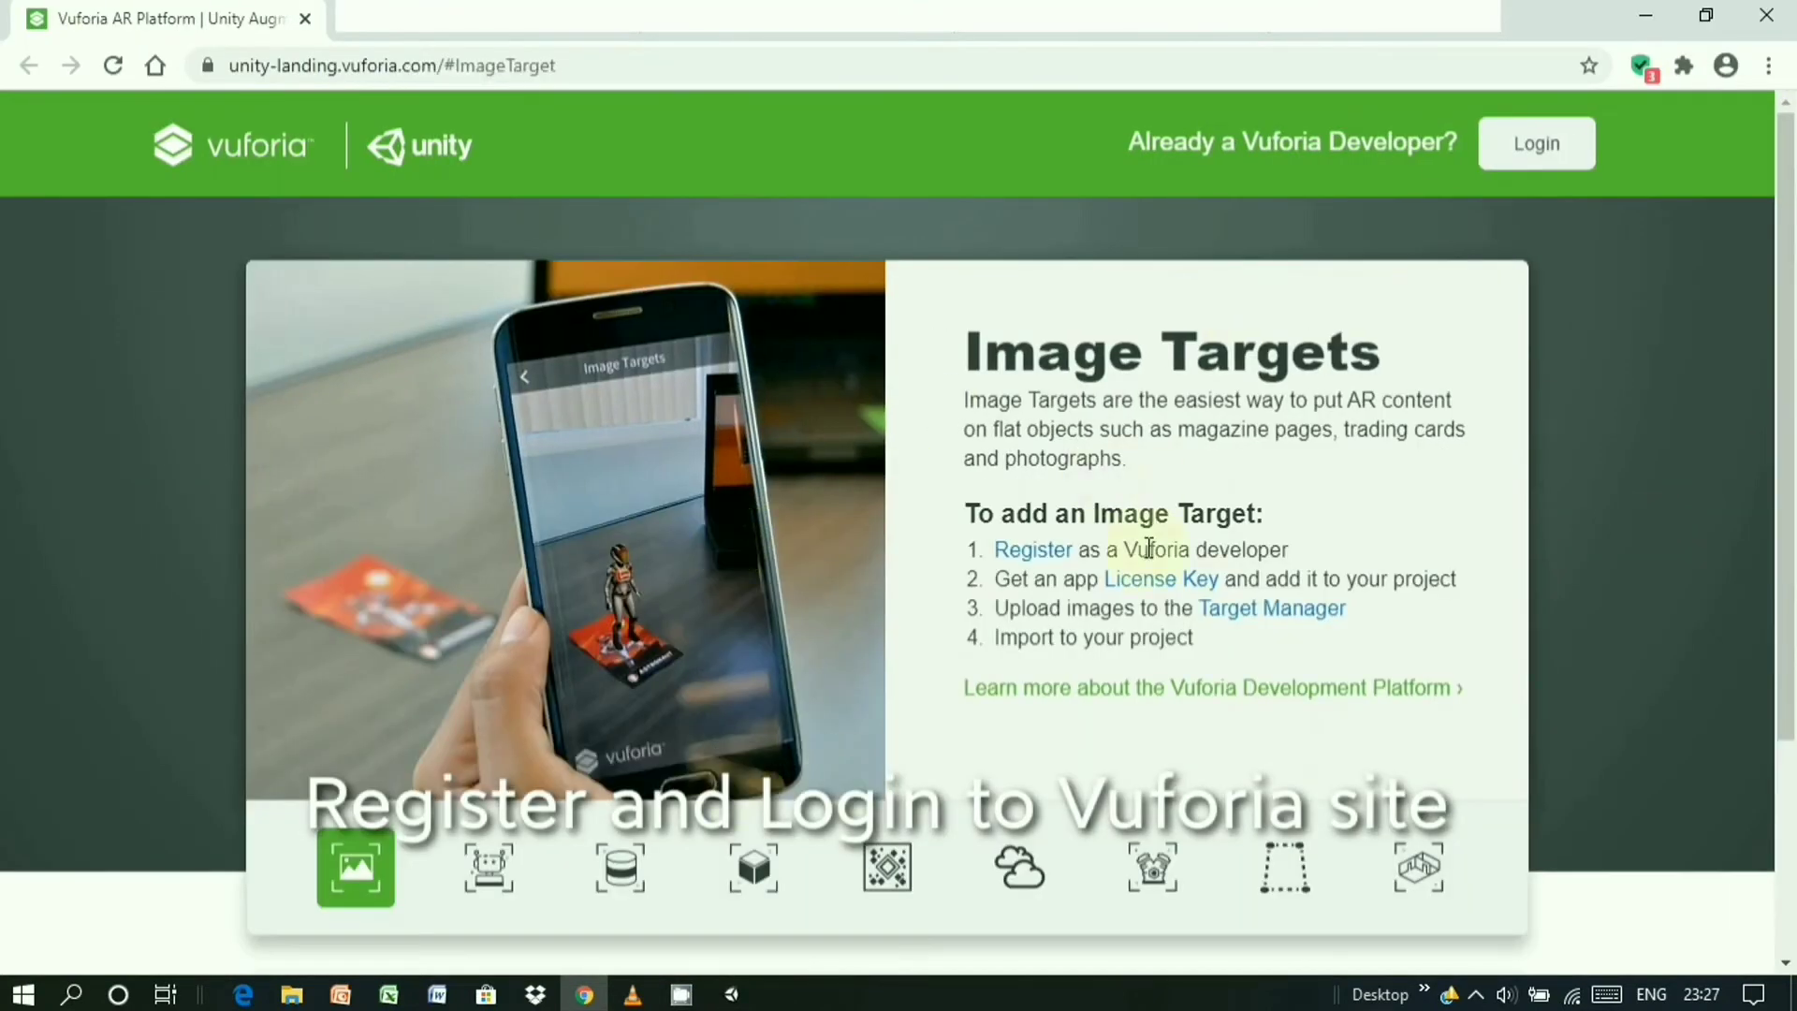
- Log into the Vuforia Developer Portal with the account e-mail and password
click(1509, 149)
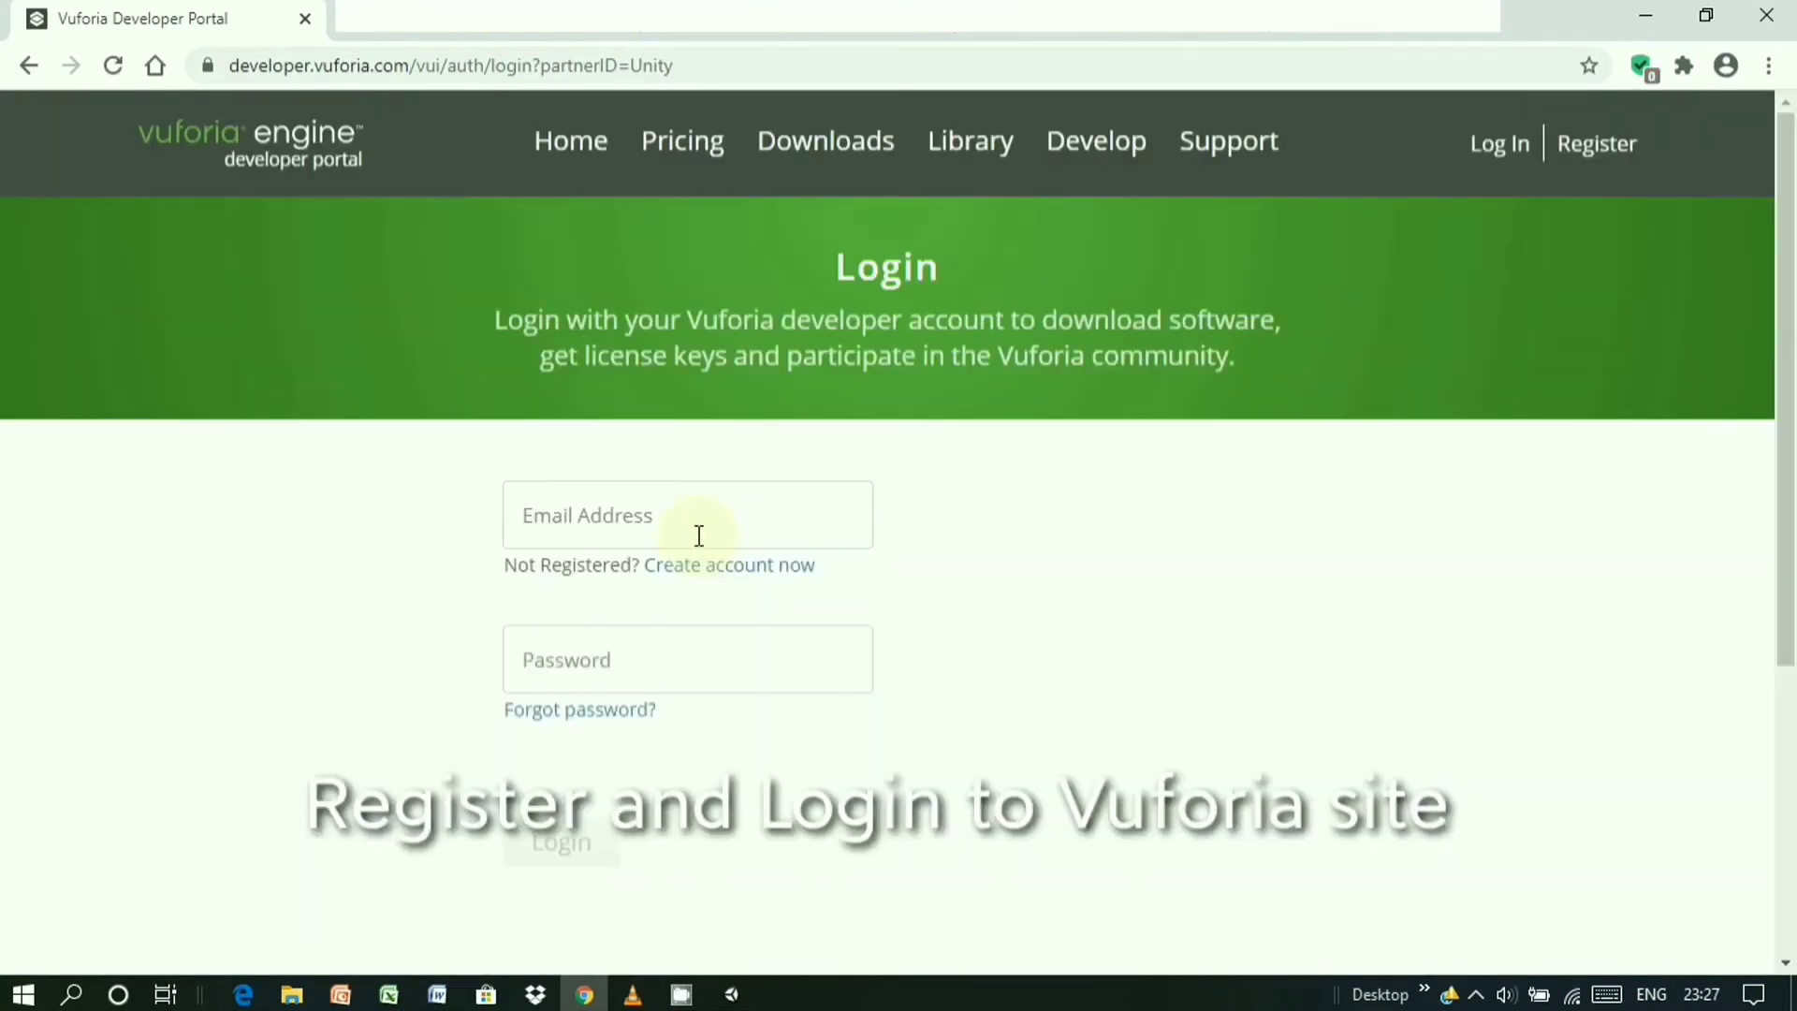
click(722, 517)
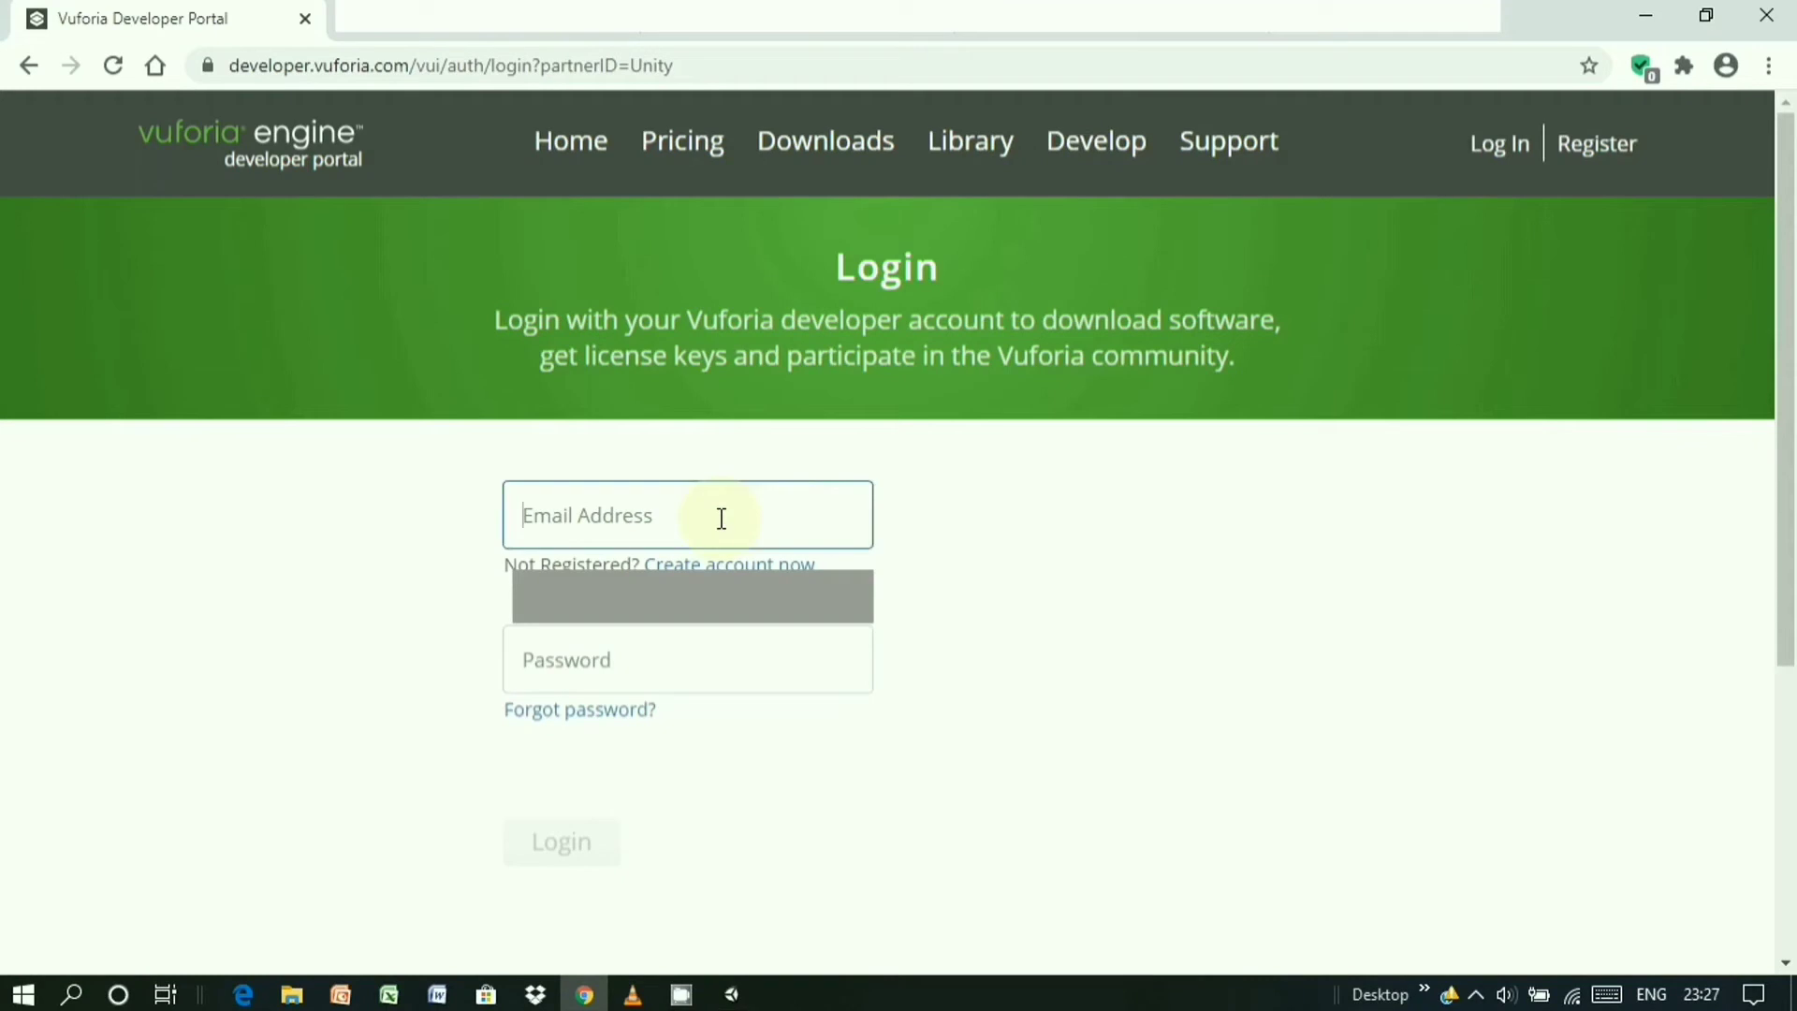
key(Down)
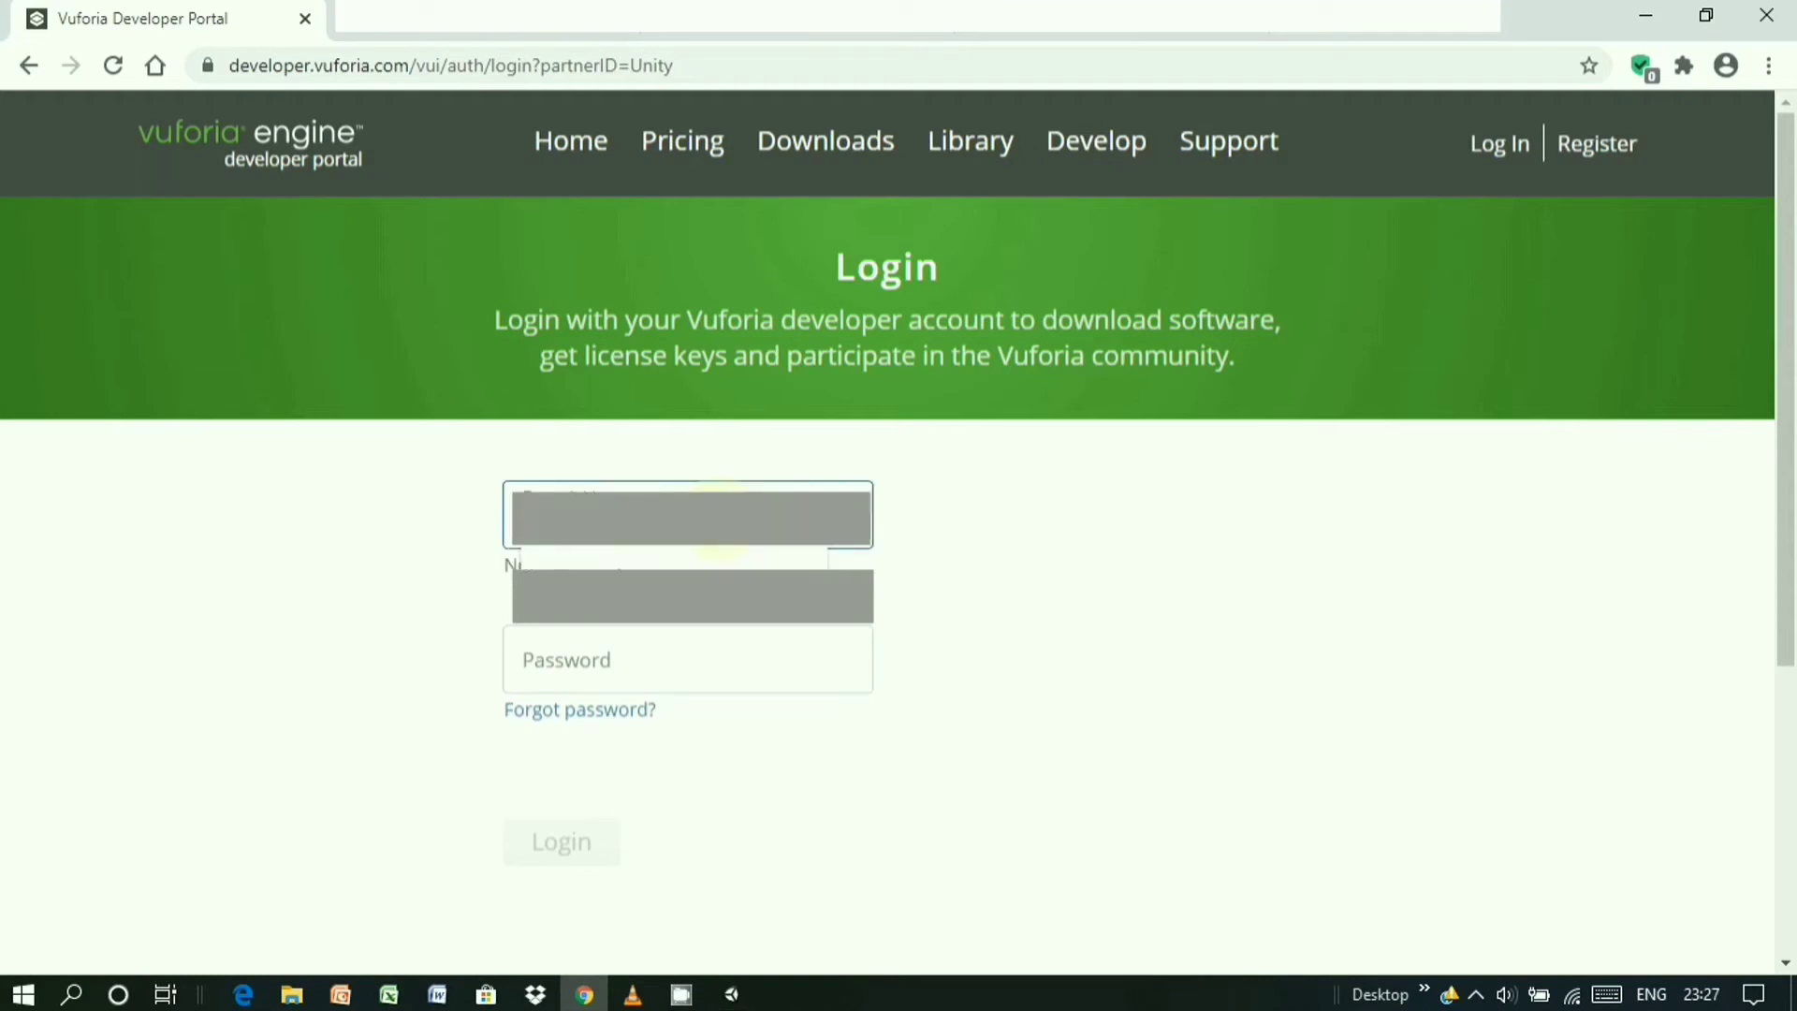
click(684, 616)
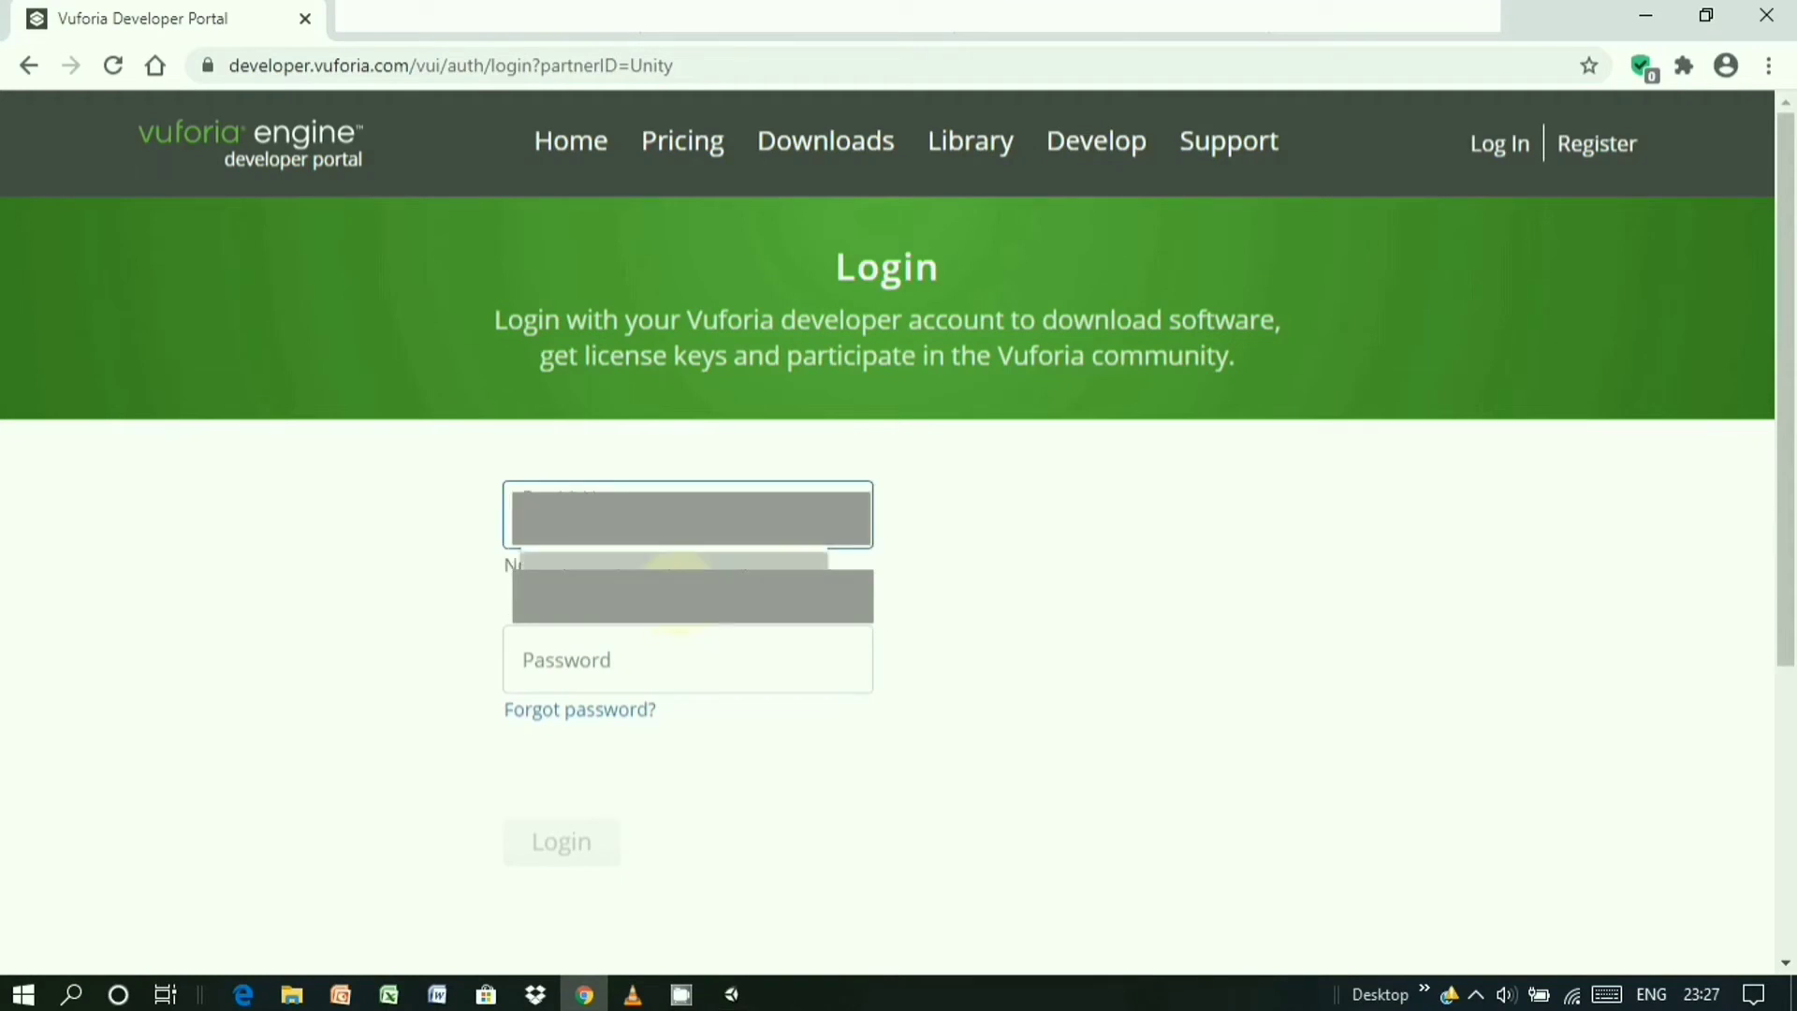
click(638, 666)
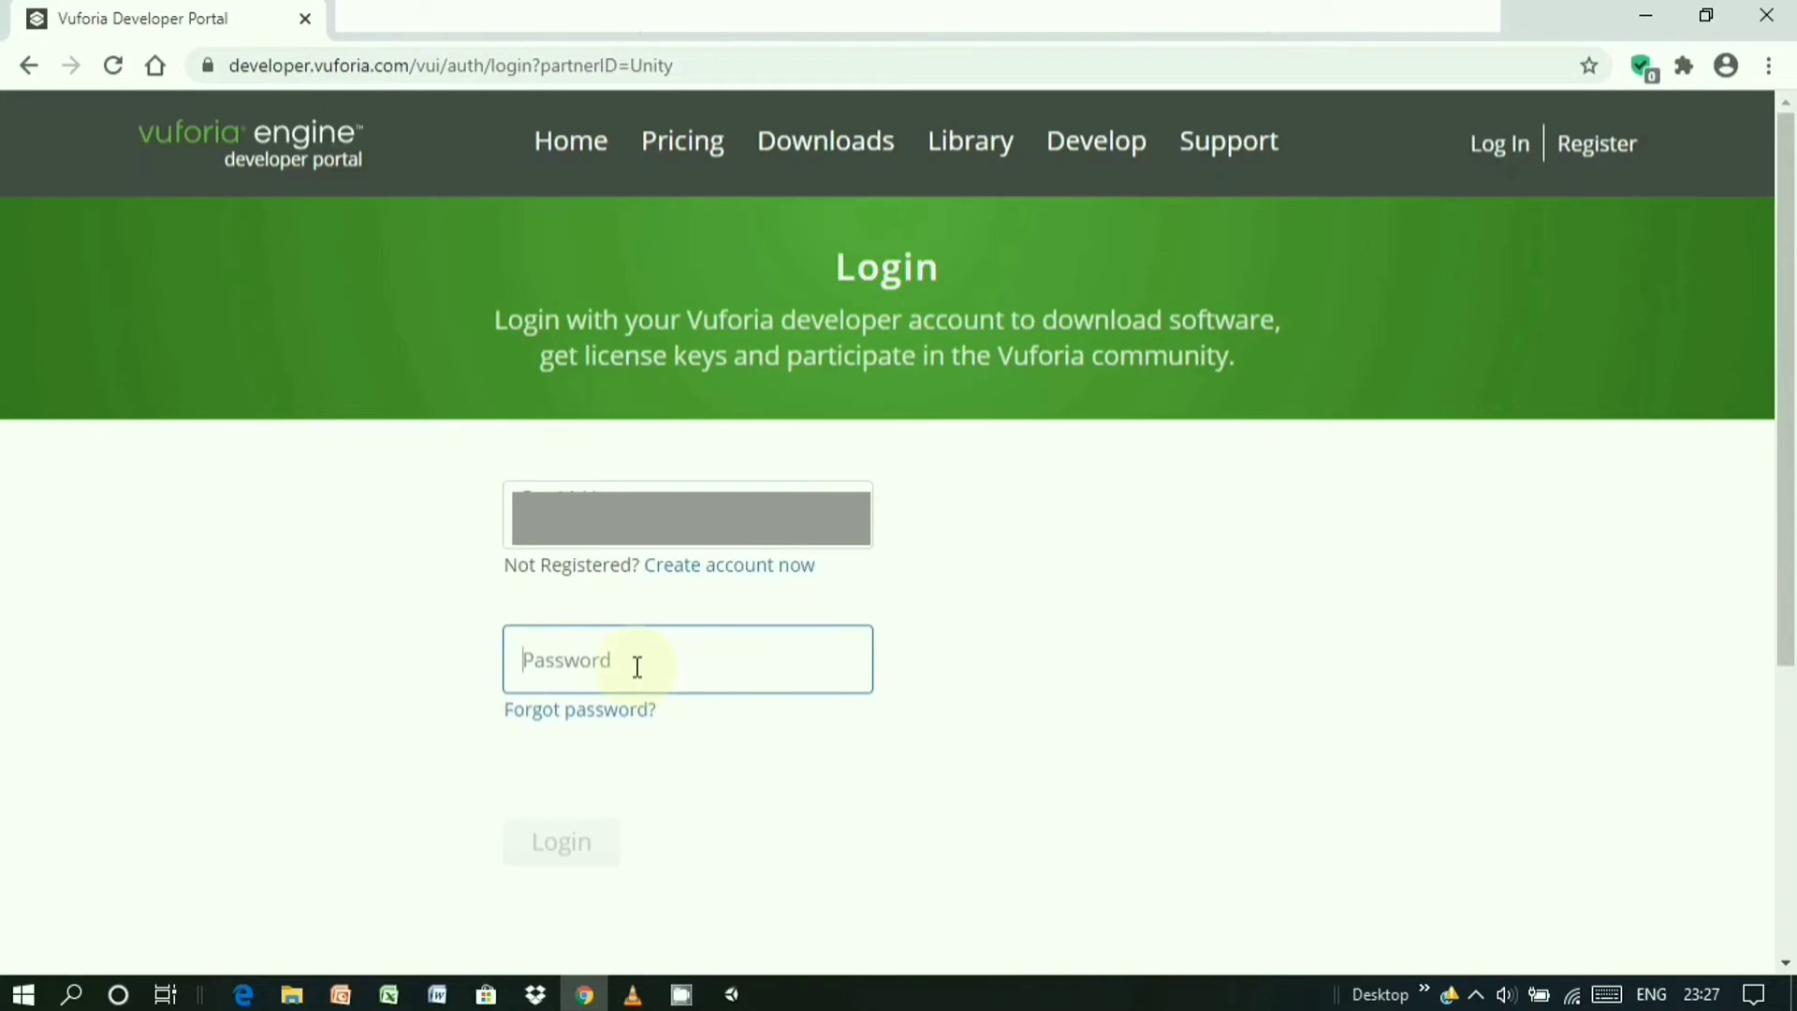
text(•••••)
text(*)
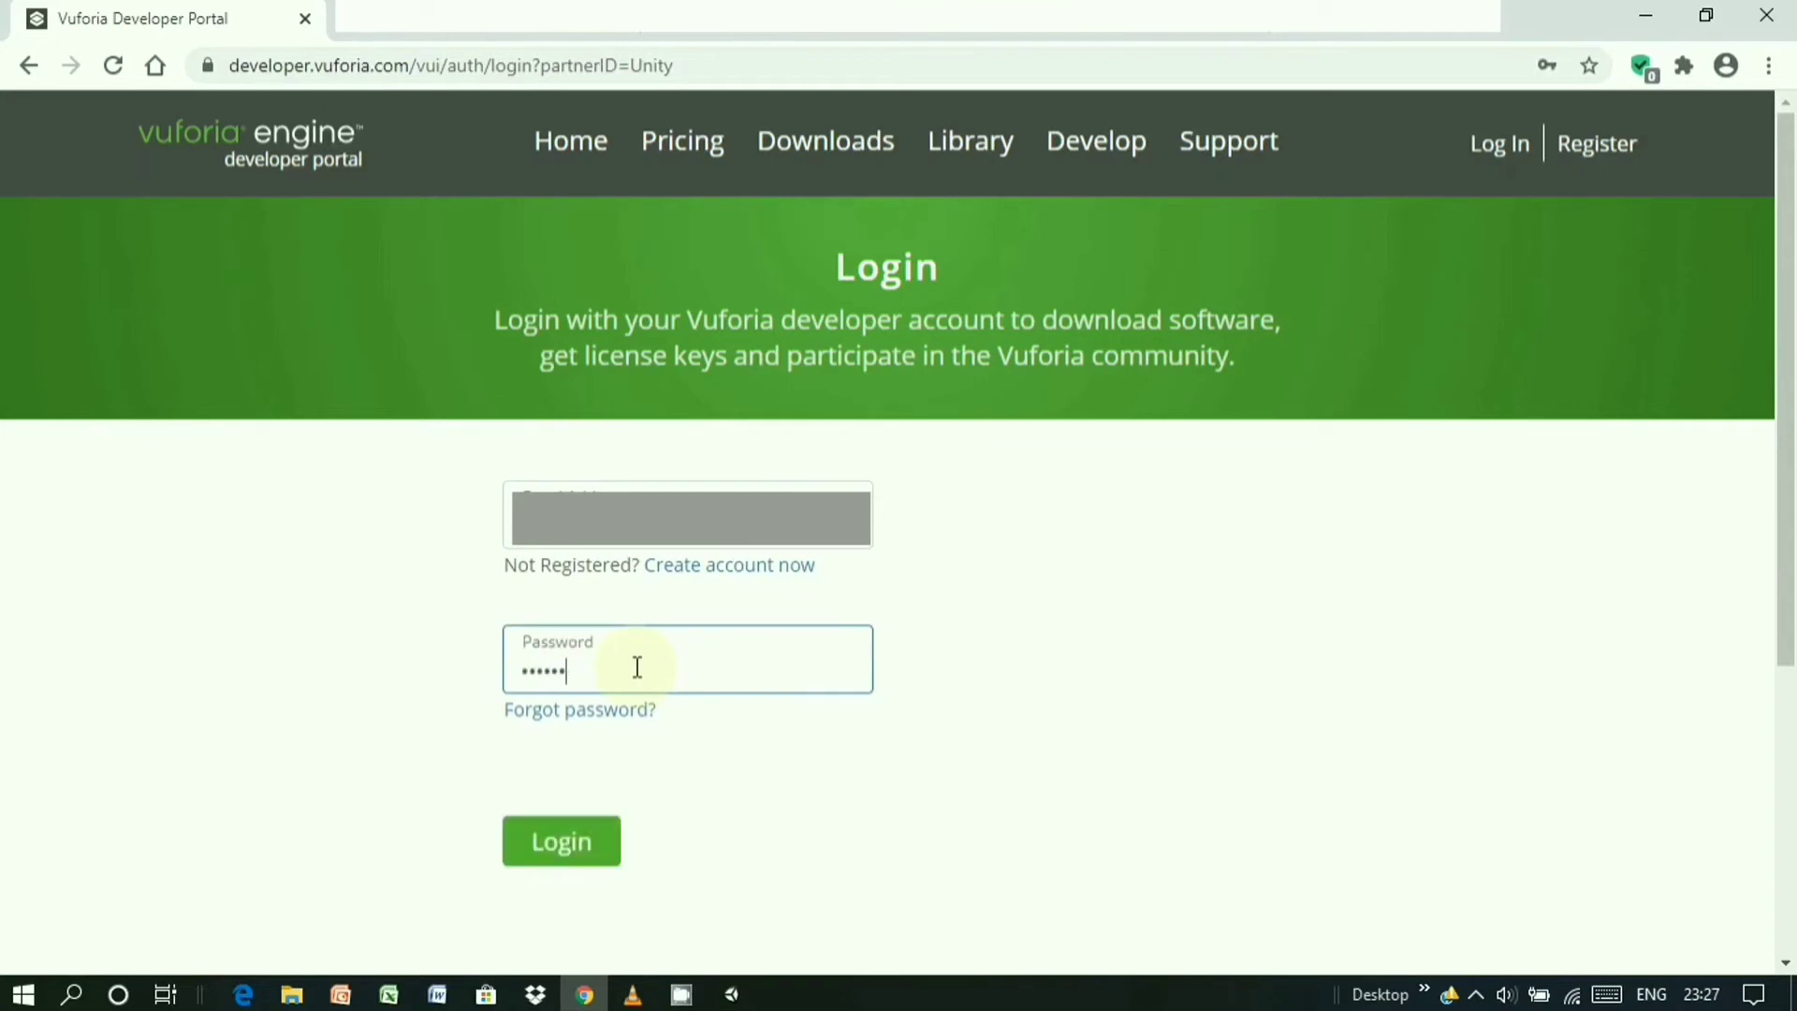
text(********)
click(602, 852)
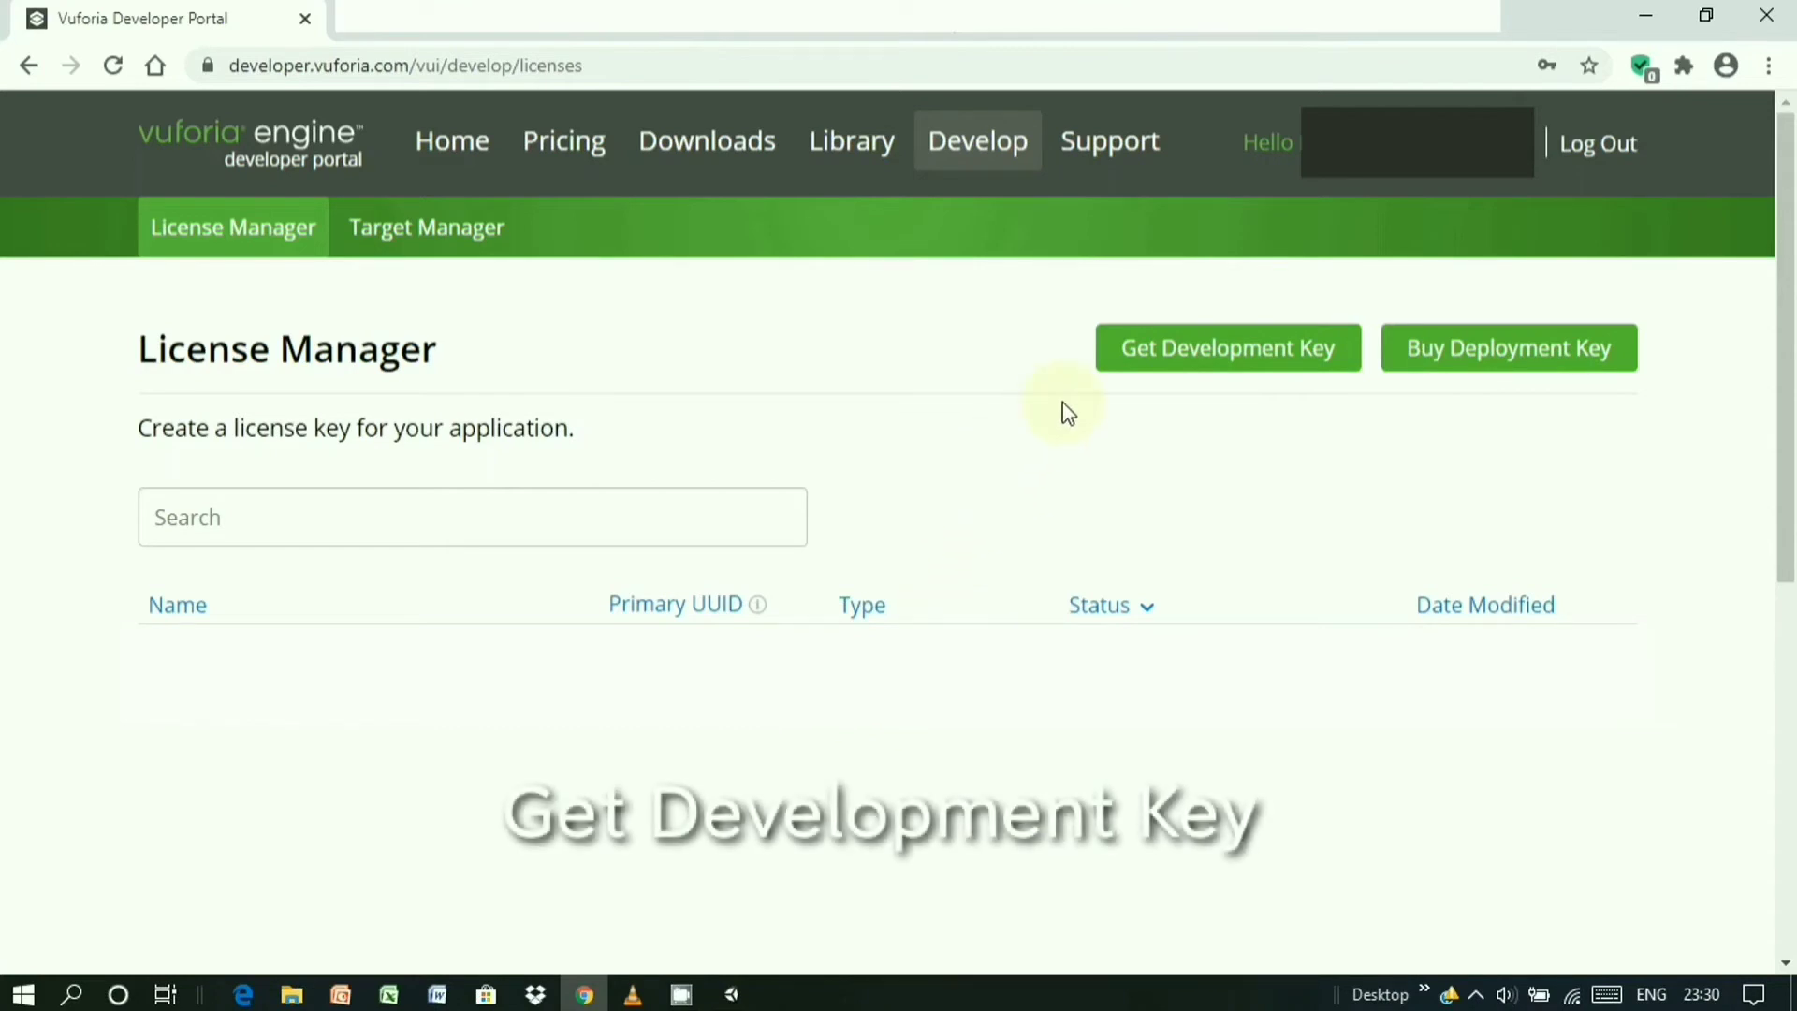
- Create a free development license named 'My First AR', accepting the developer agreement
click(1167, 364)
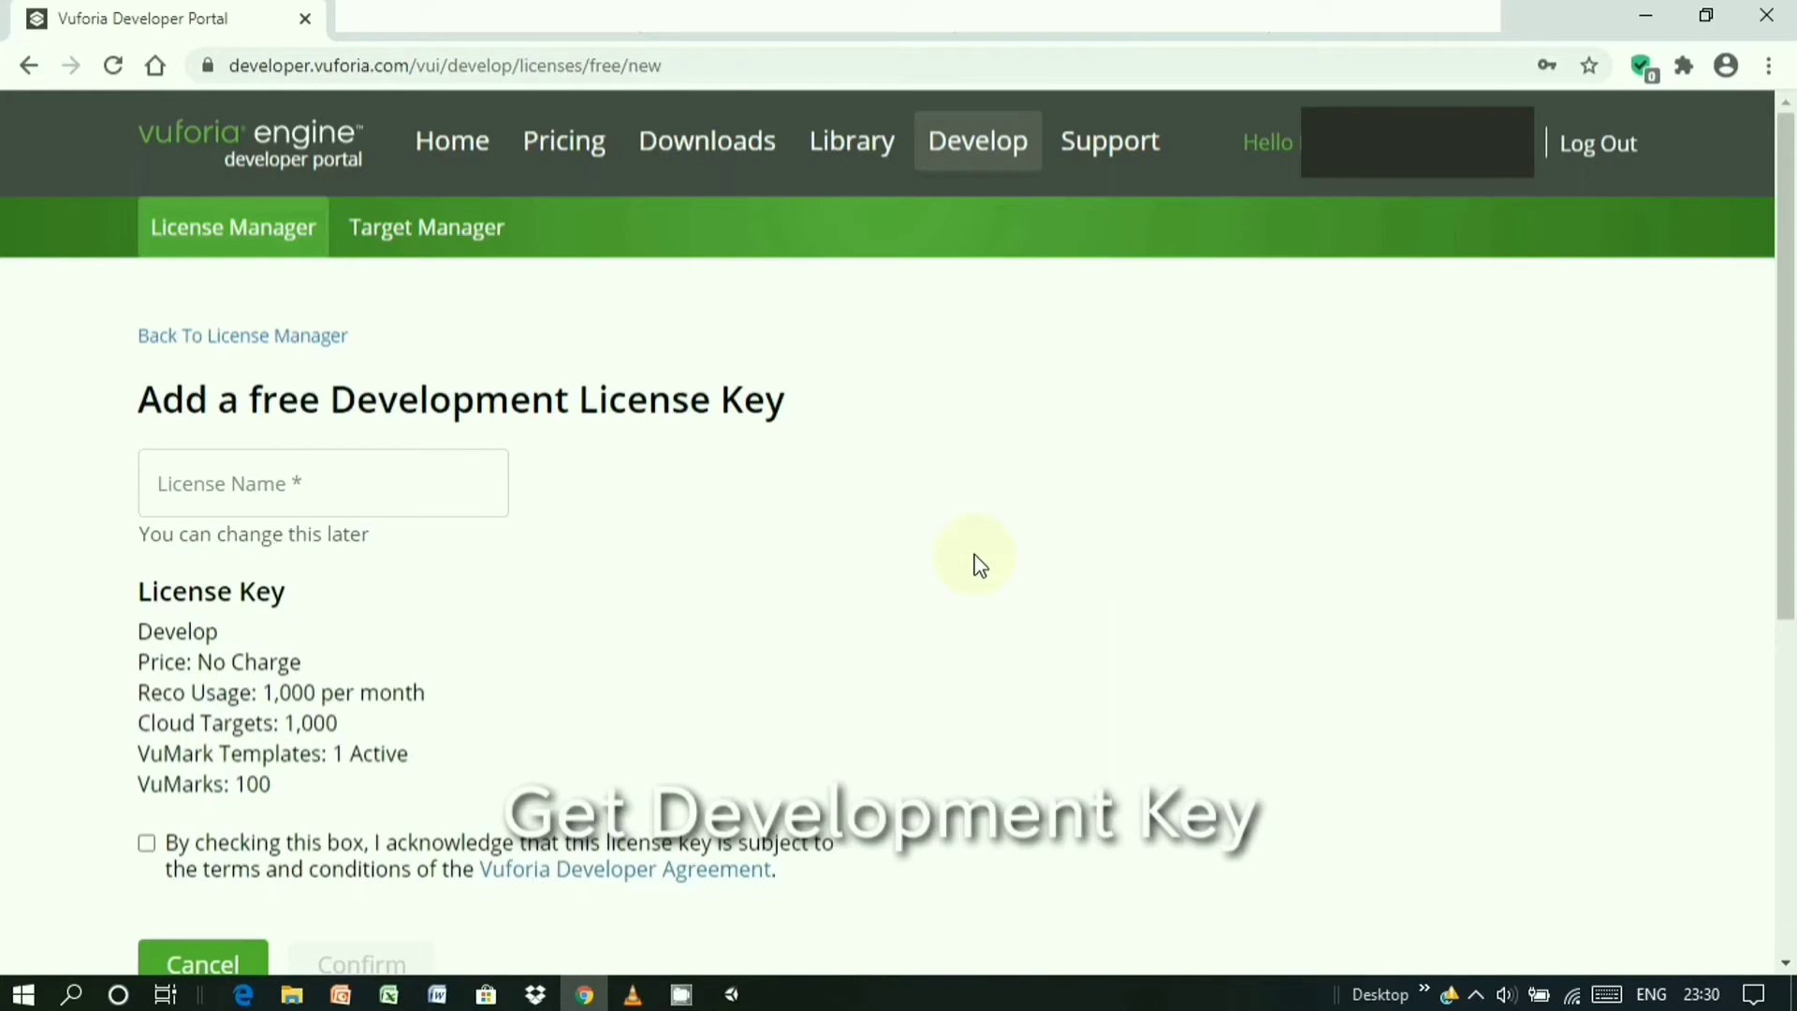
click(146, 843)
click(150, 506)
text(M)
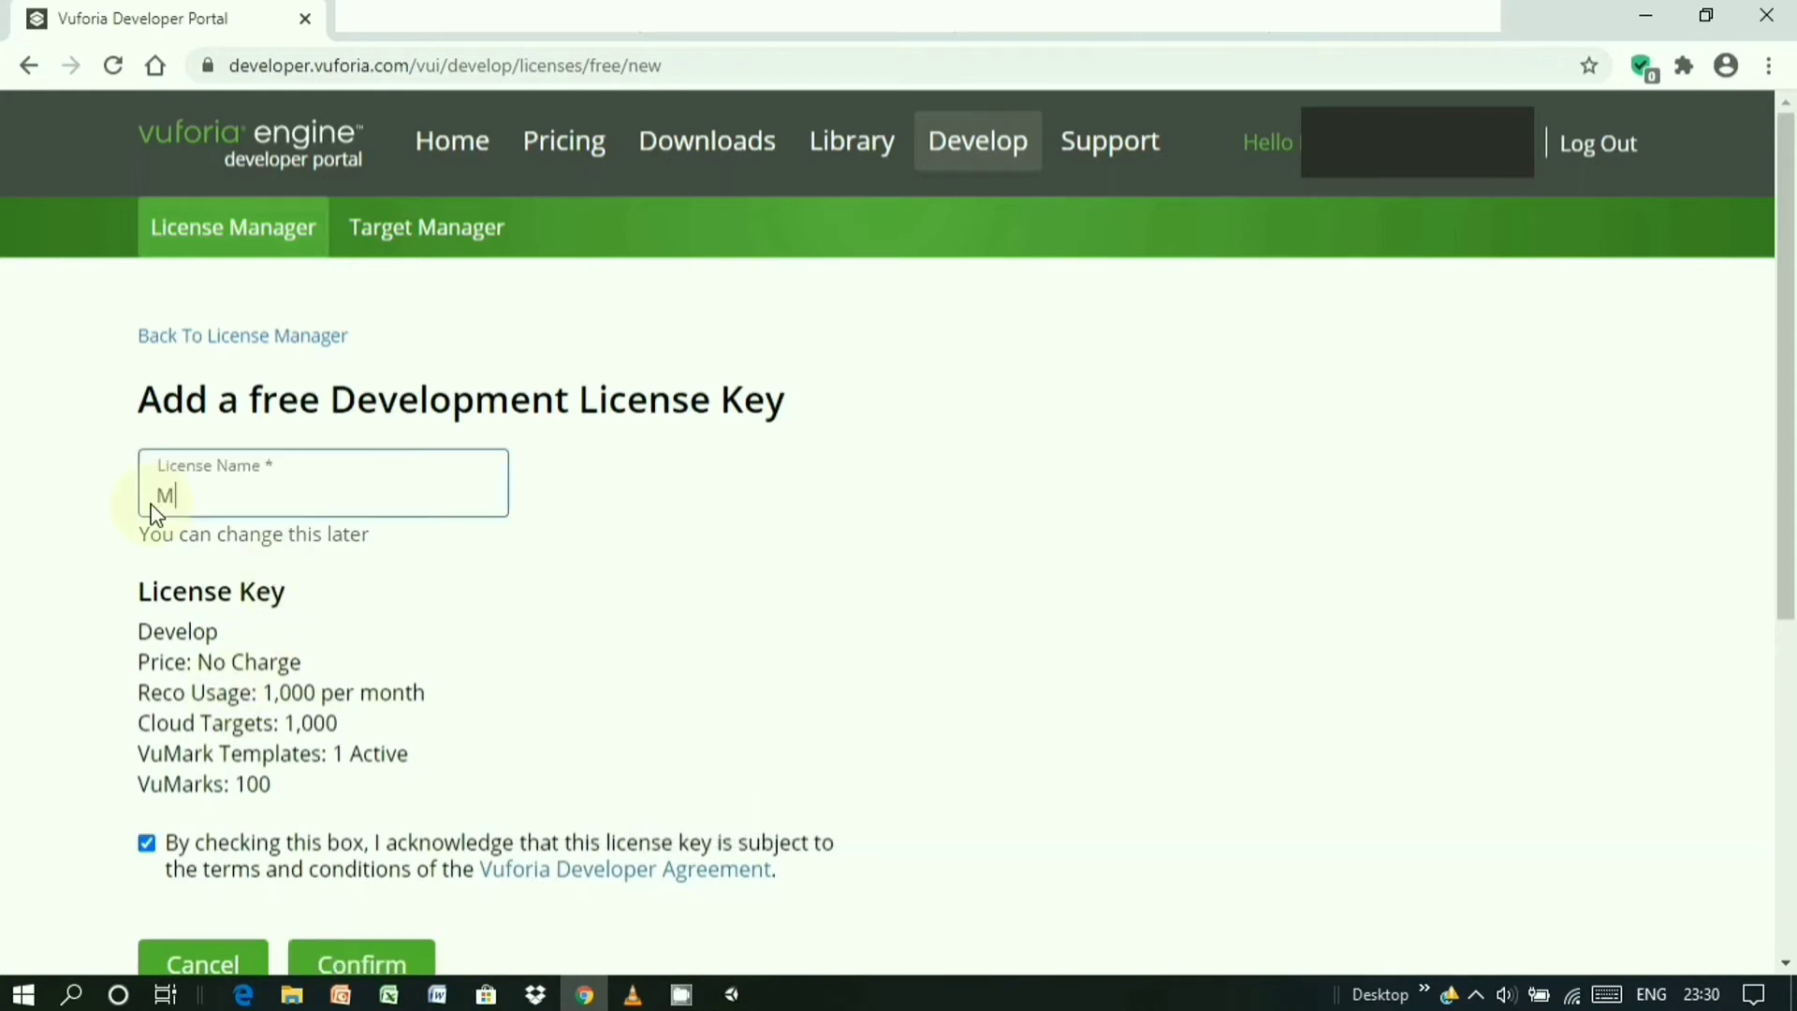
text(YF)
key(BackSpace)
key(BackSpace)
text(yFirst AR)
click(188, 496)
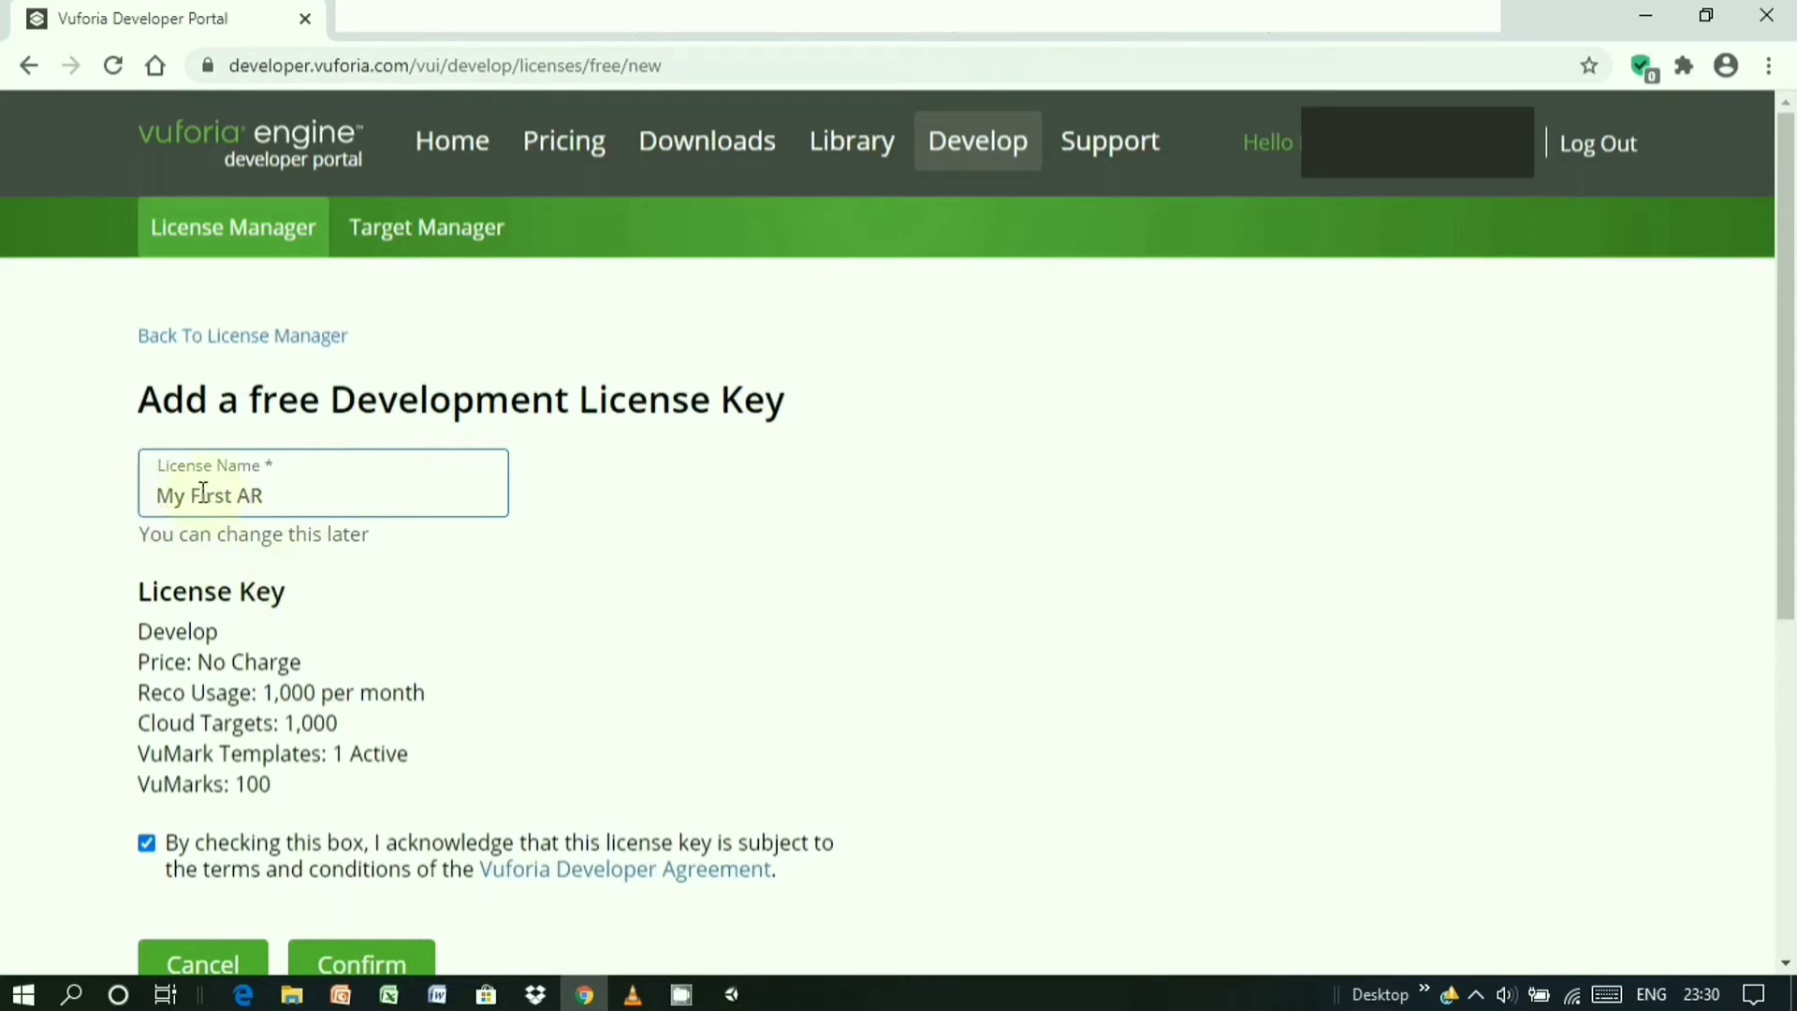
scroll(337, 561, down, 3)
click(390, 708)
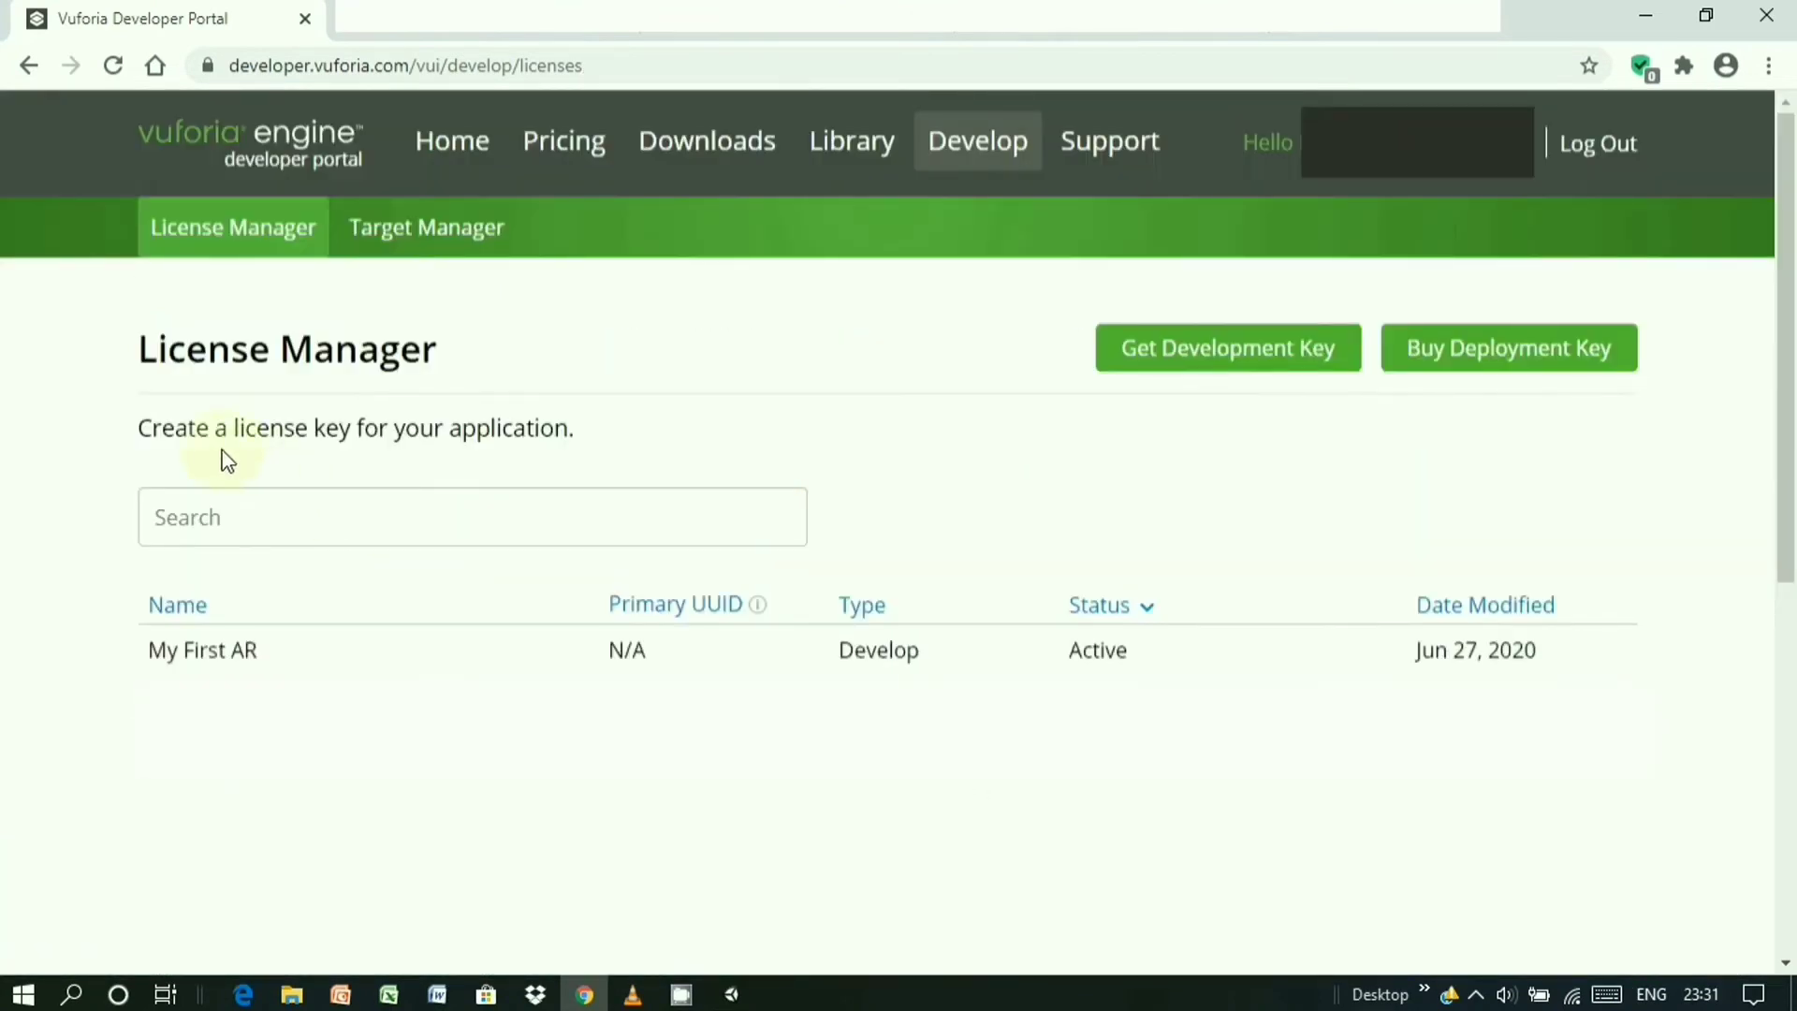
- Open the My First AR license and copy its license key
click(897, 670)
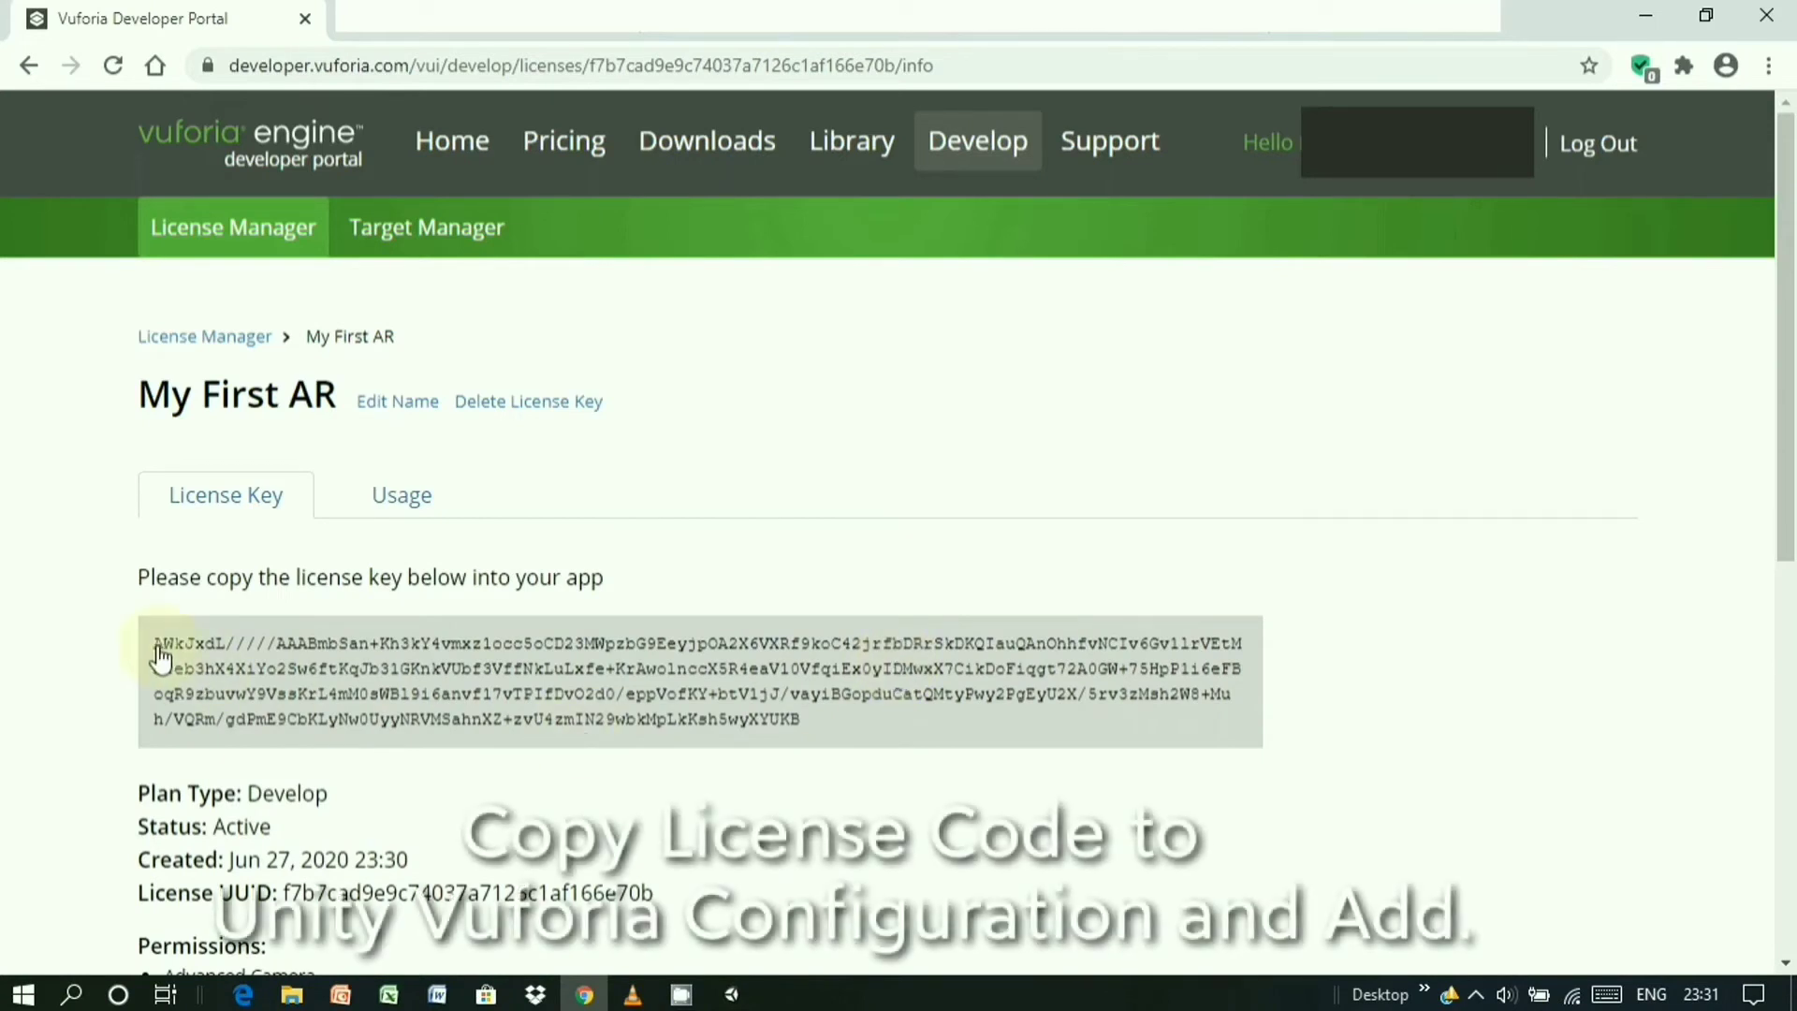
drag(159, 655, 1019, 763)
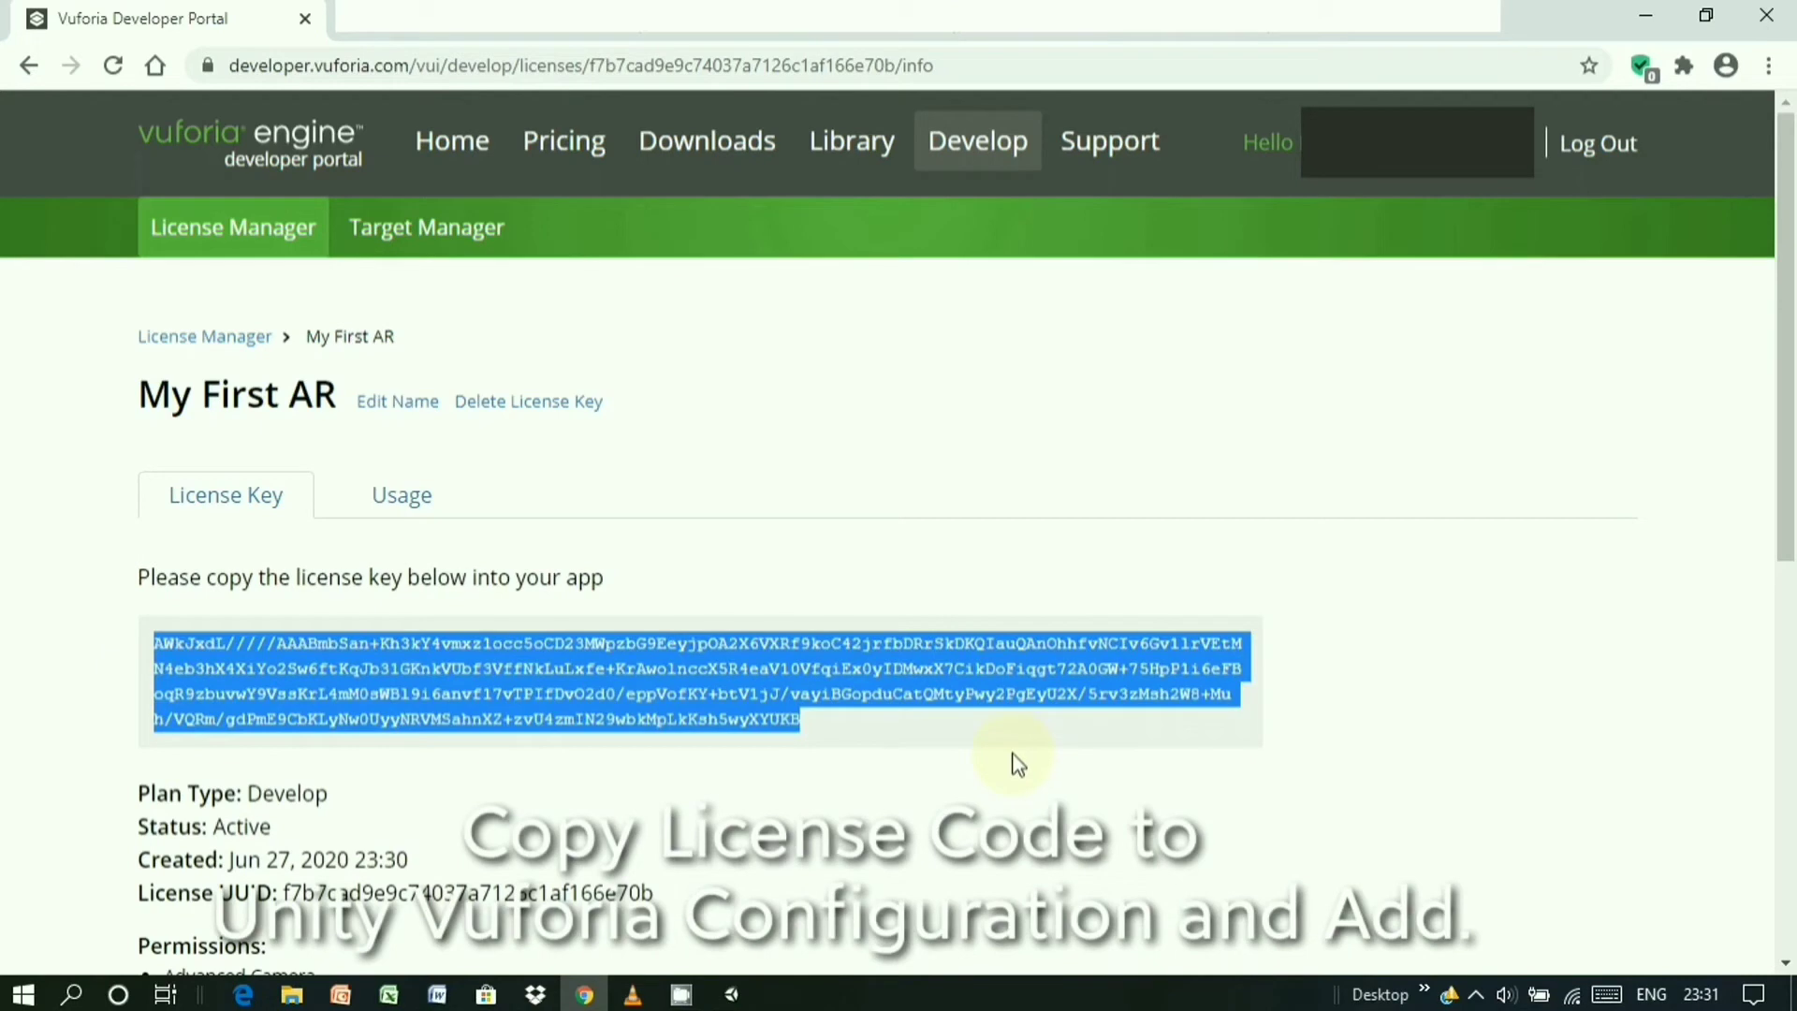
scroll(1015, 759, down, 6)
scroll(1015, 759, up, 6)
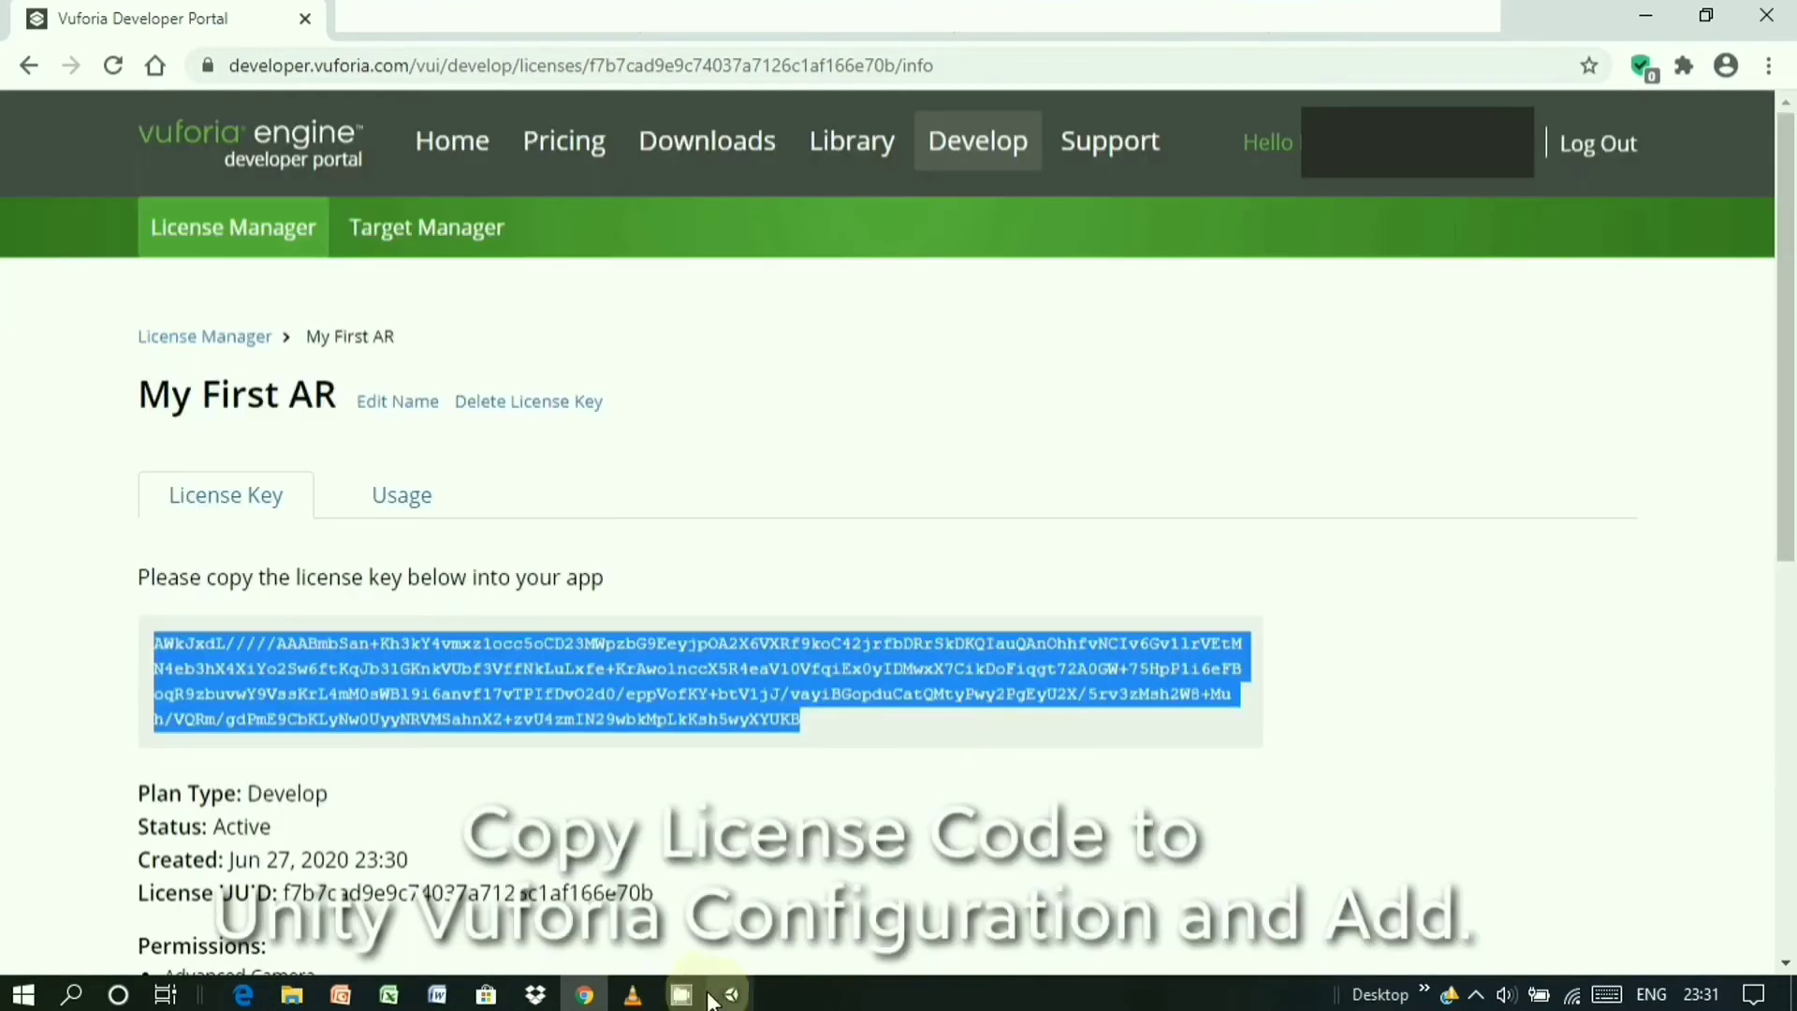
click(681, 997)
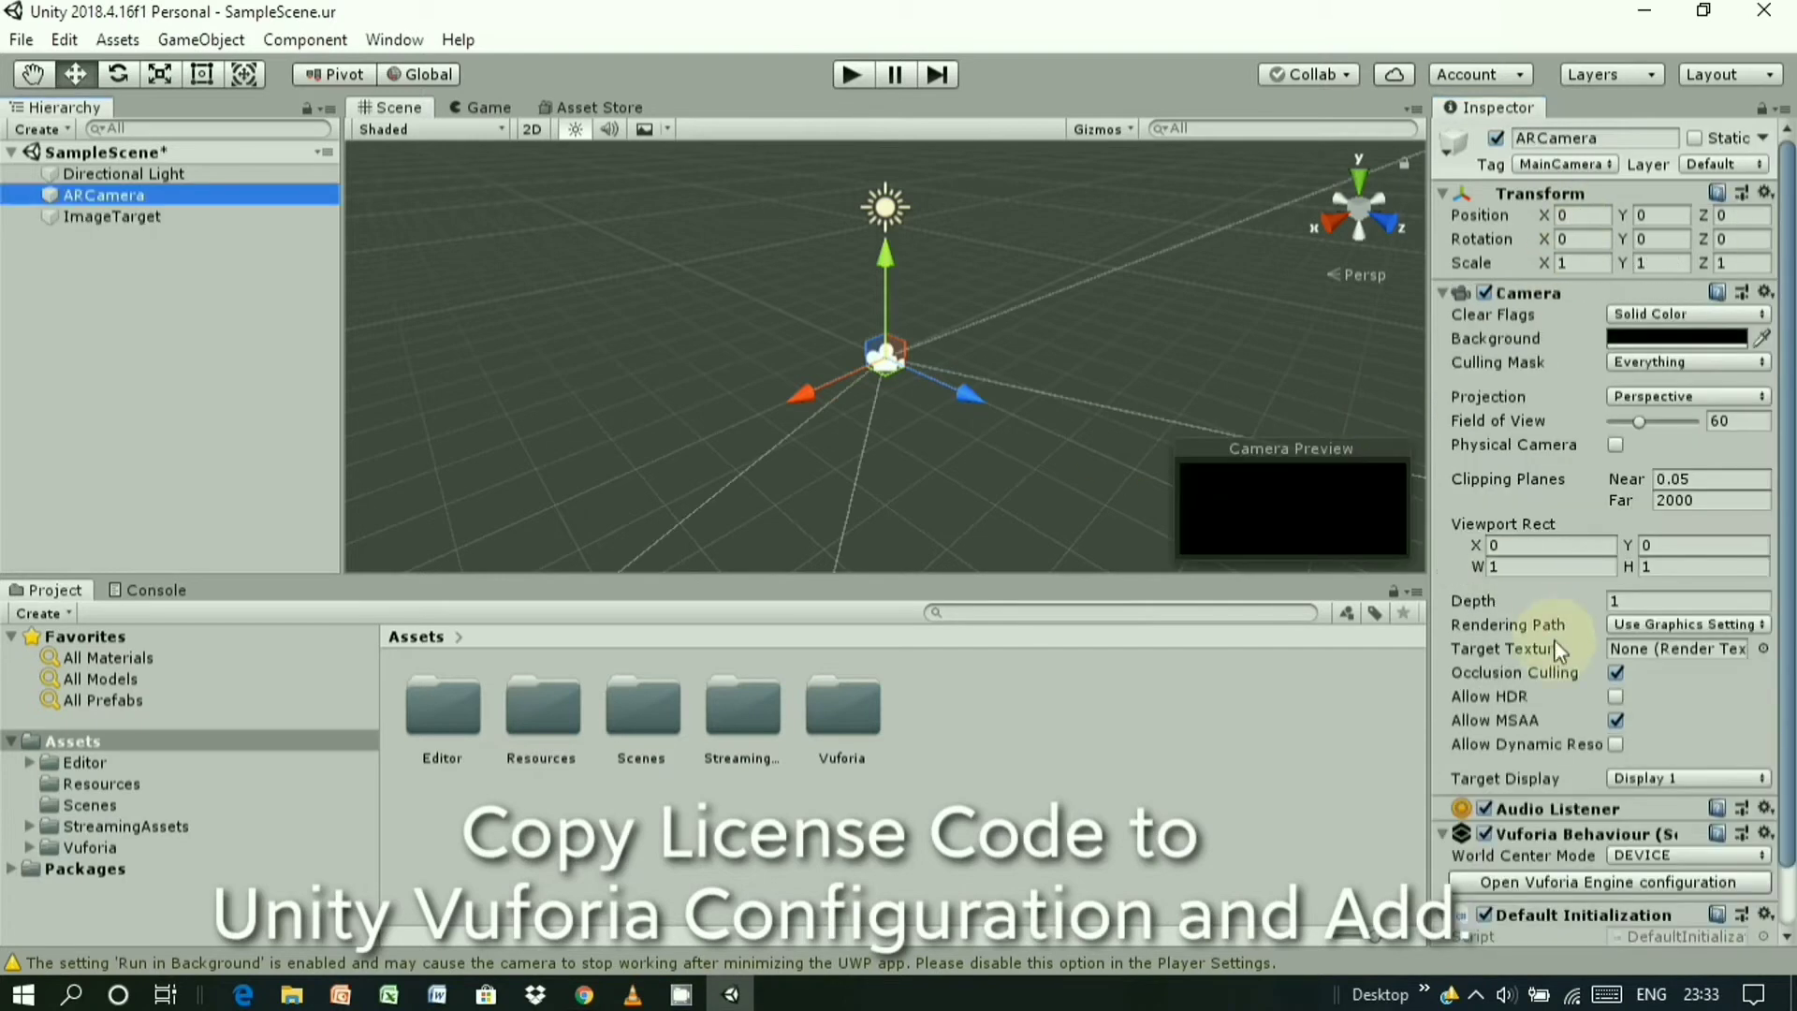
- Paste the copied key as App License Key in ARCamera's Vuforia Engine configuration
scroll(1492, 838, down, 2)
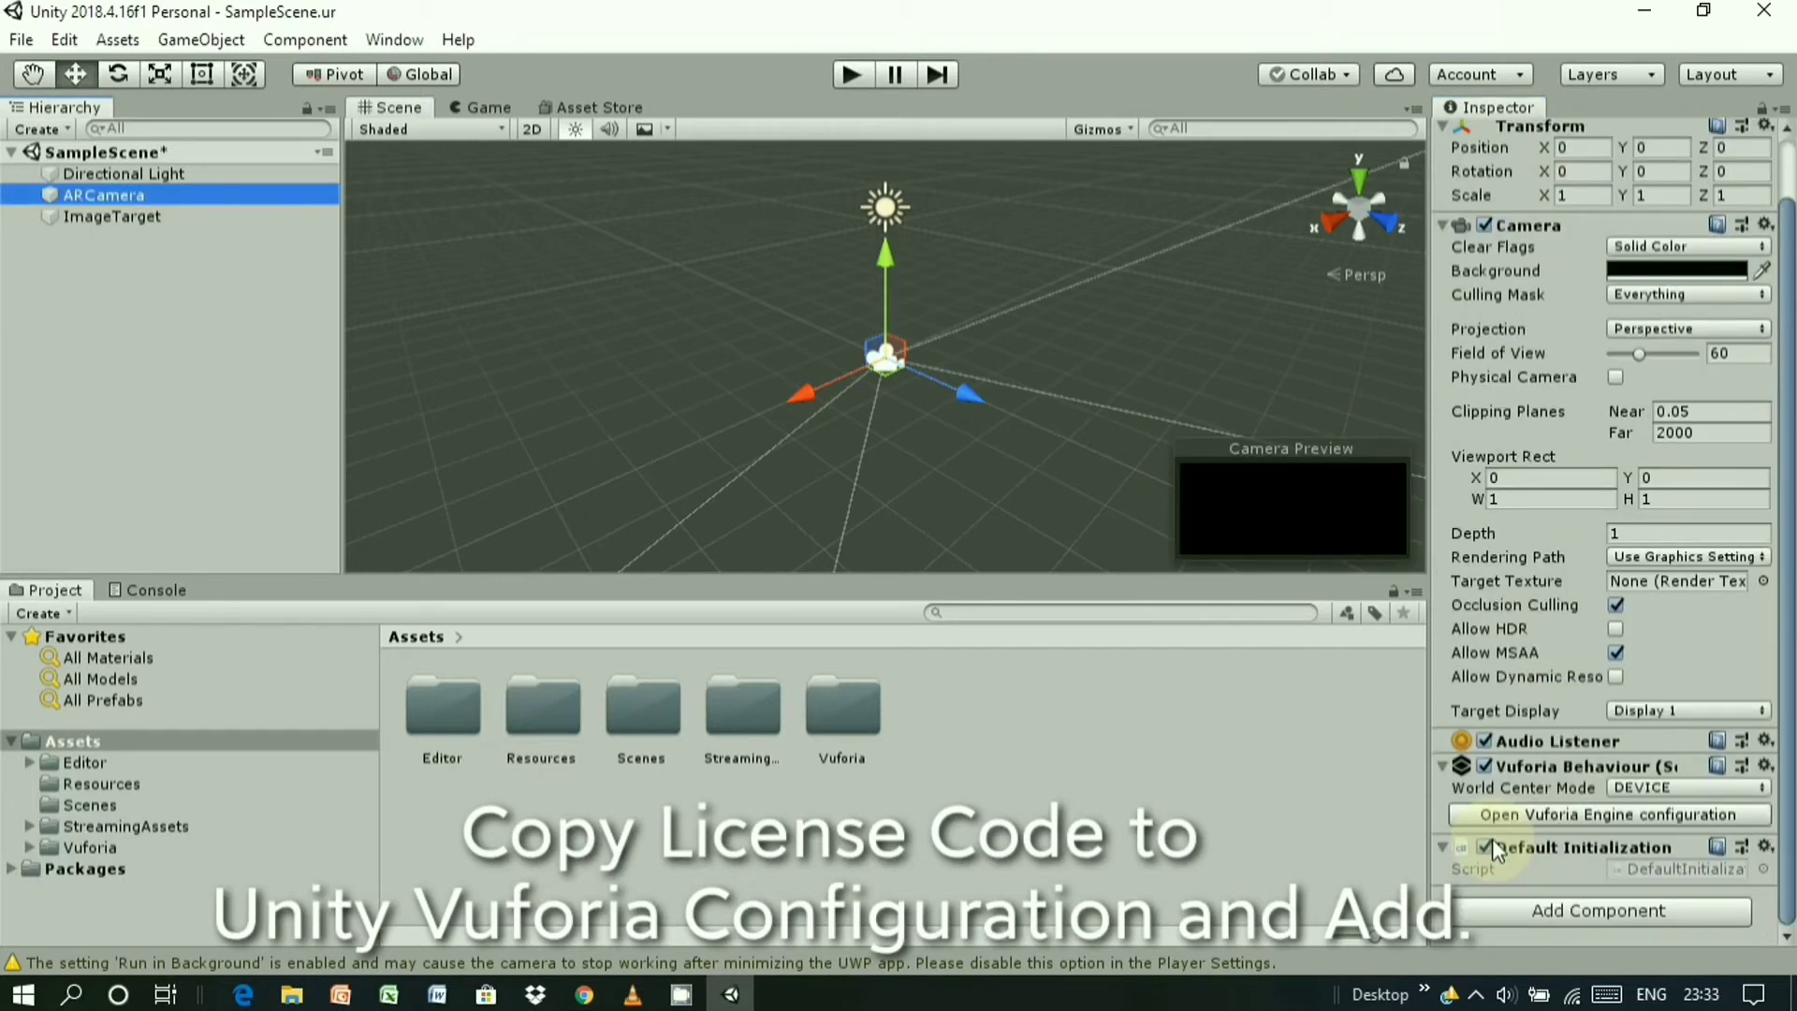
drag(1425, 749, 1296, 749)
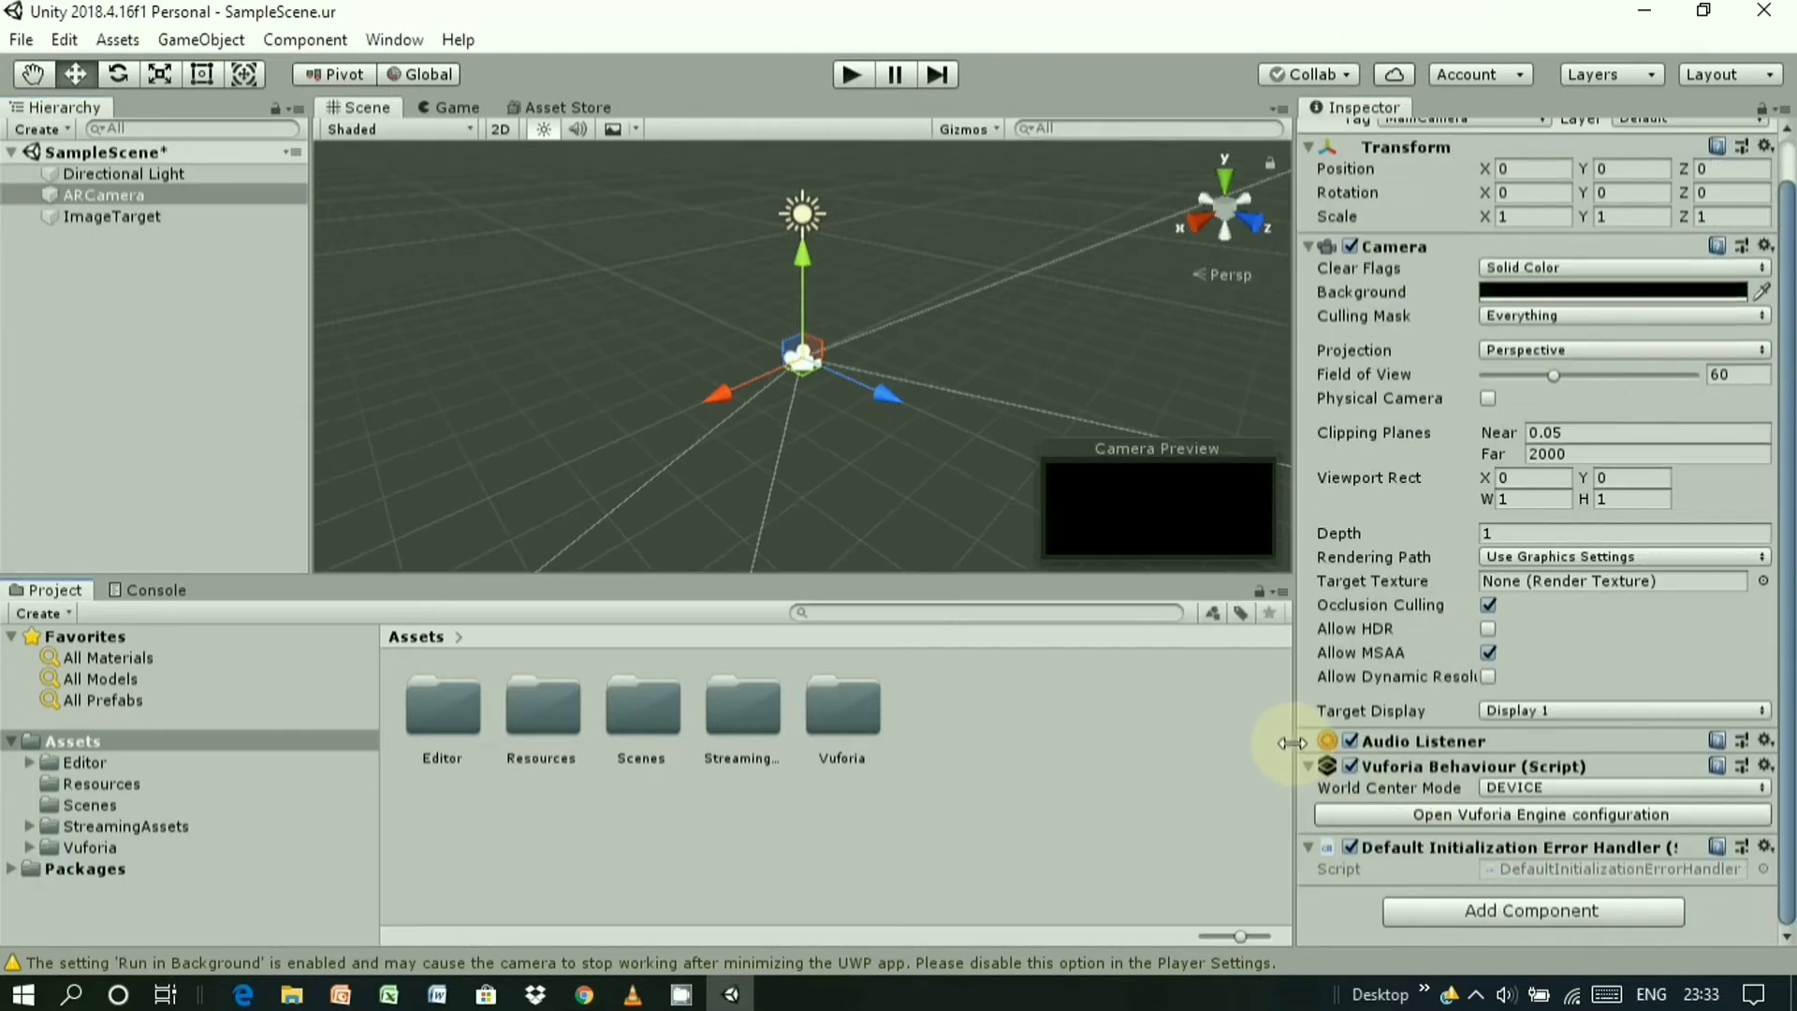
click(1558, 816)
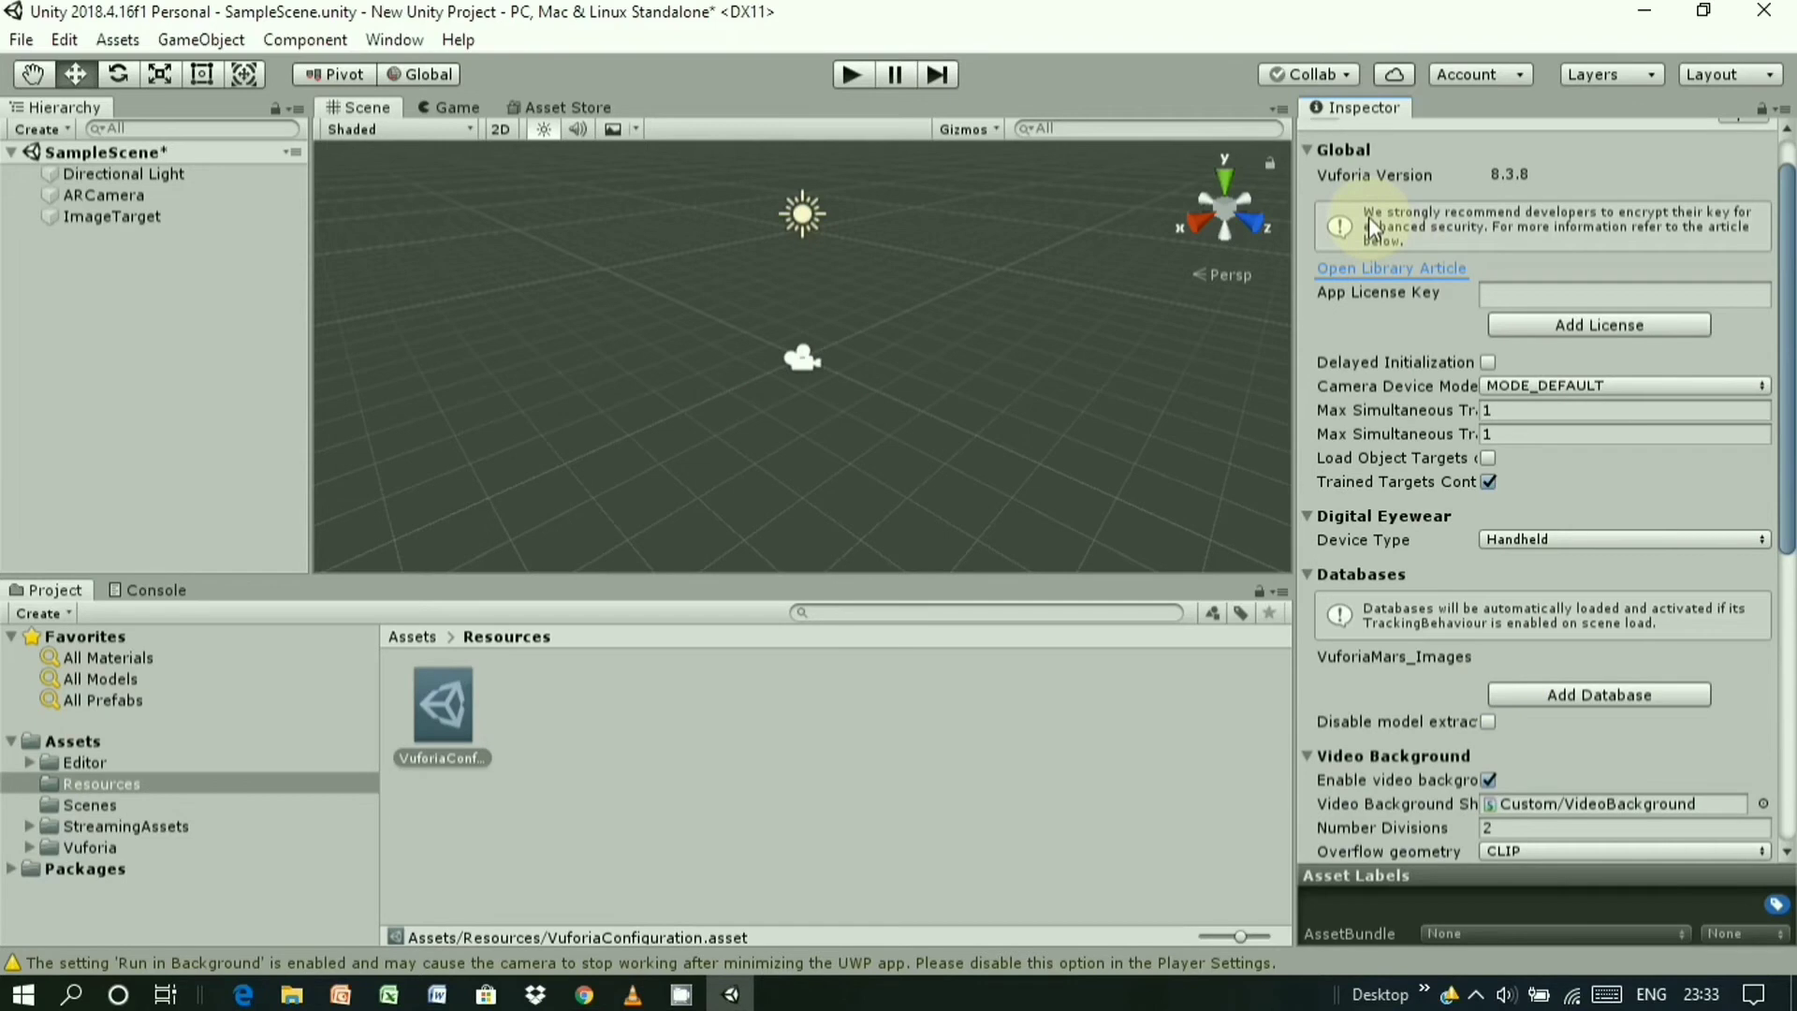
click(1591, 294)
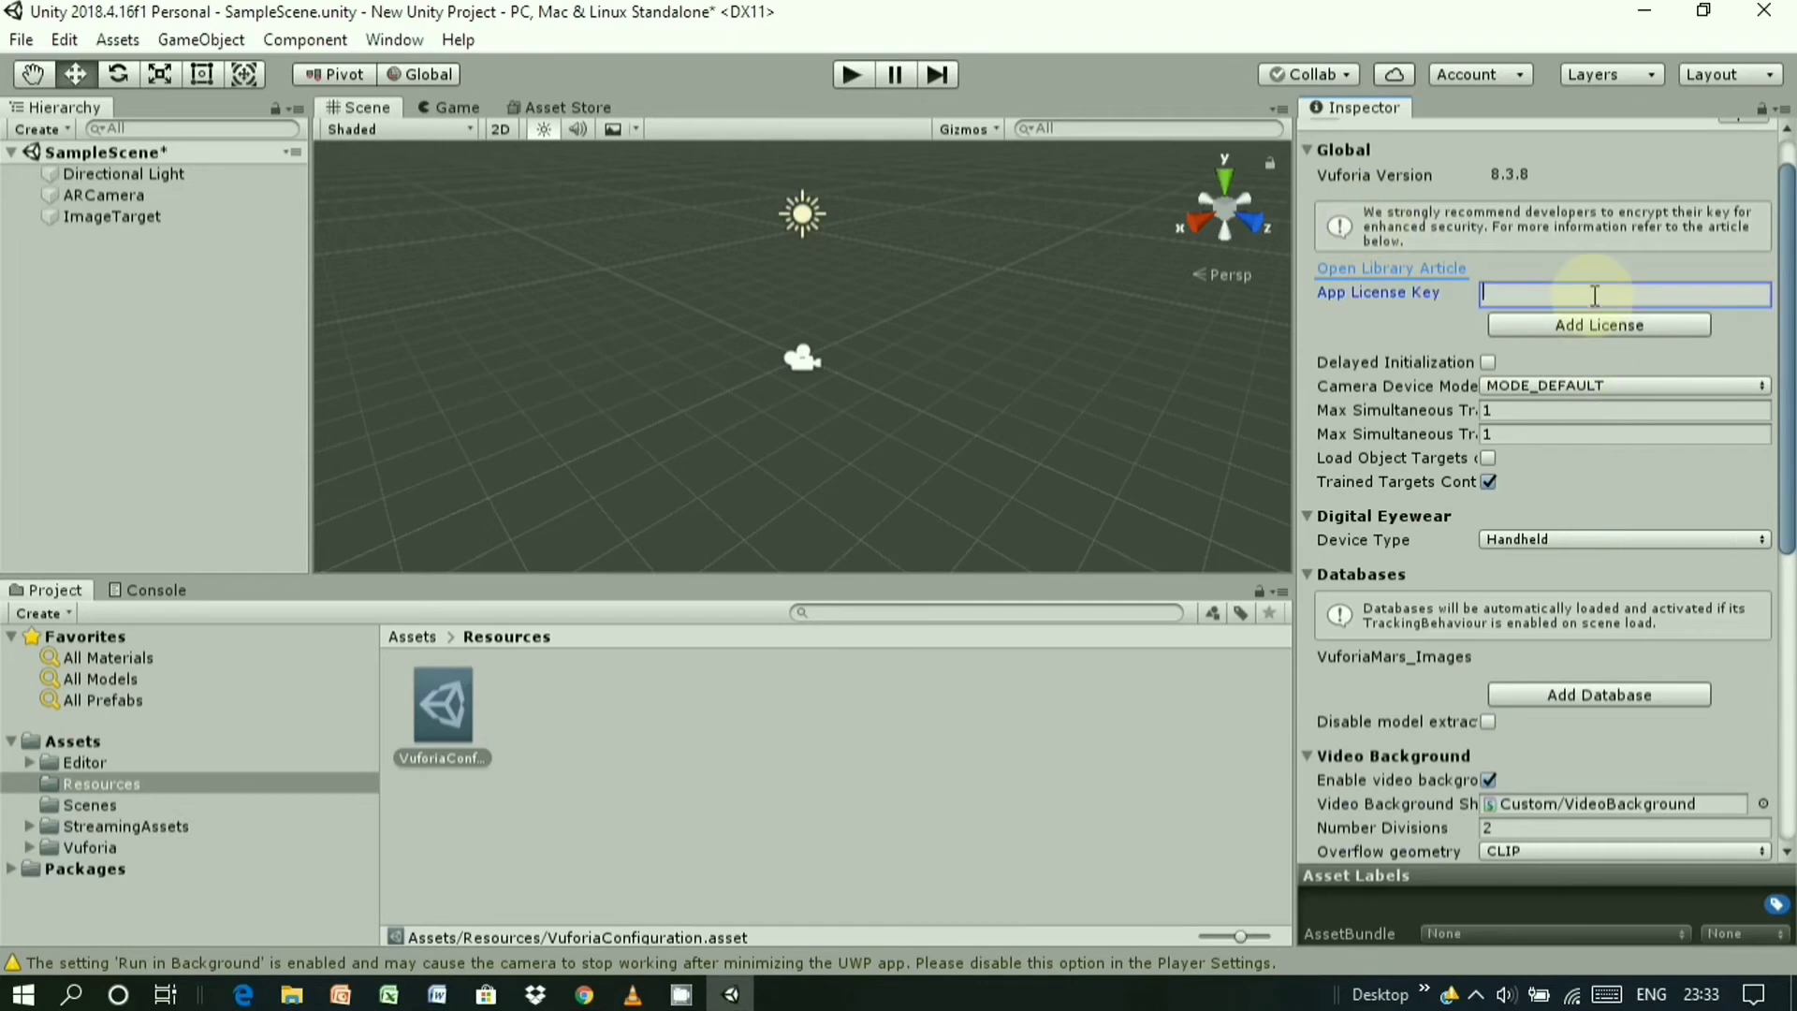
key(ctrl+v)
click(1597, 359)
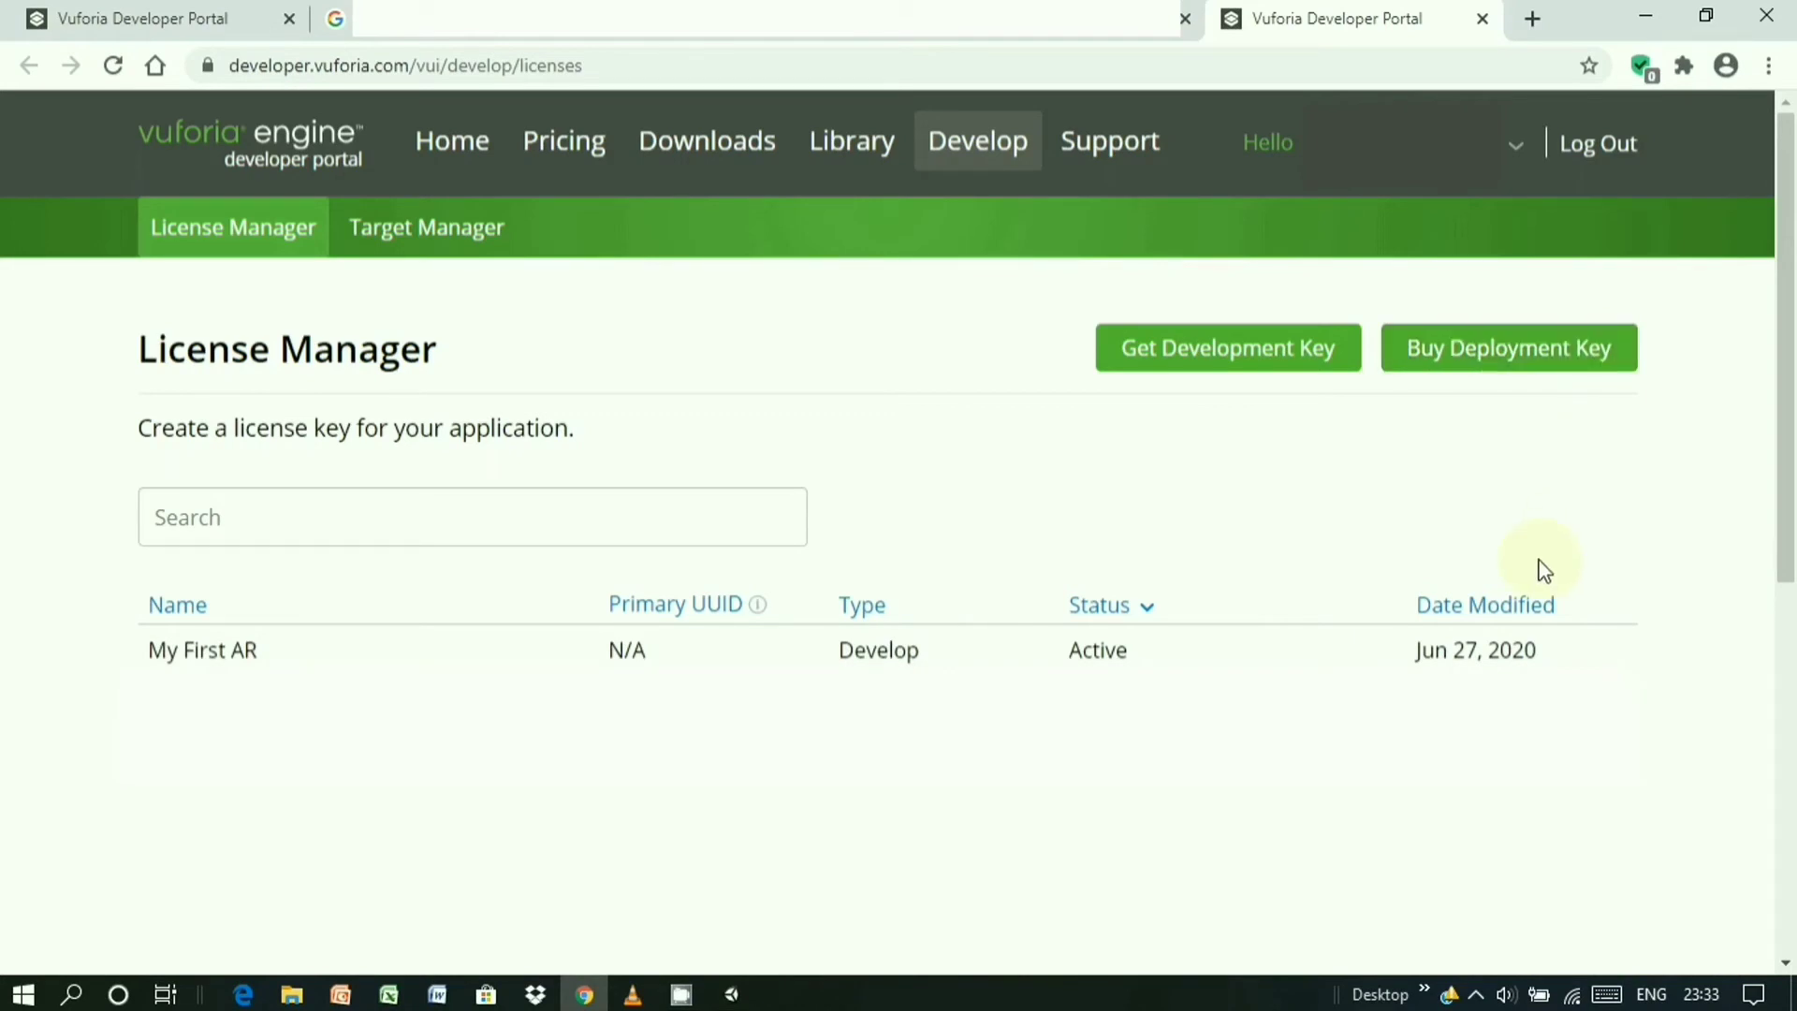
- In Target Manager, create Device database My_First_AR and open its empty target list
click(453, 234)
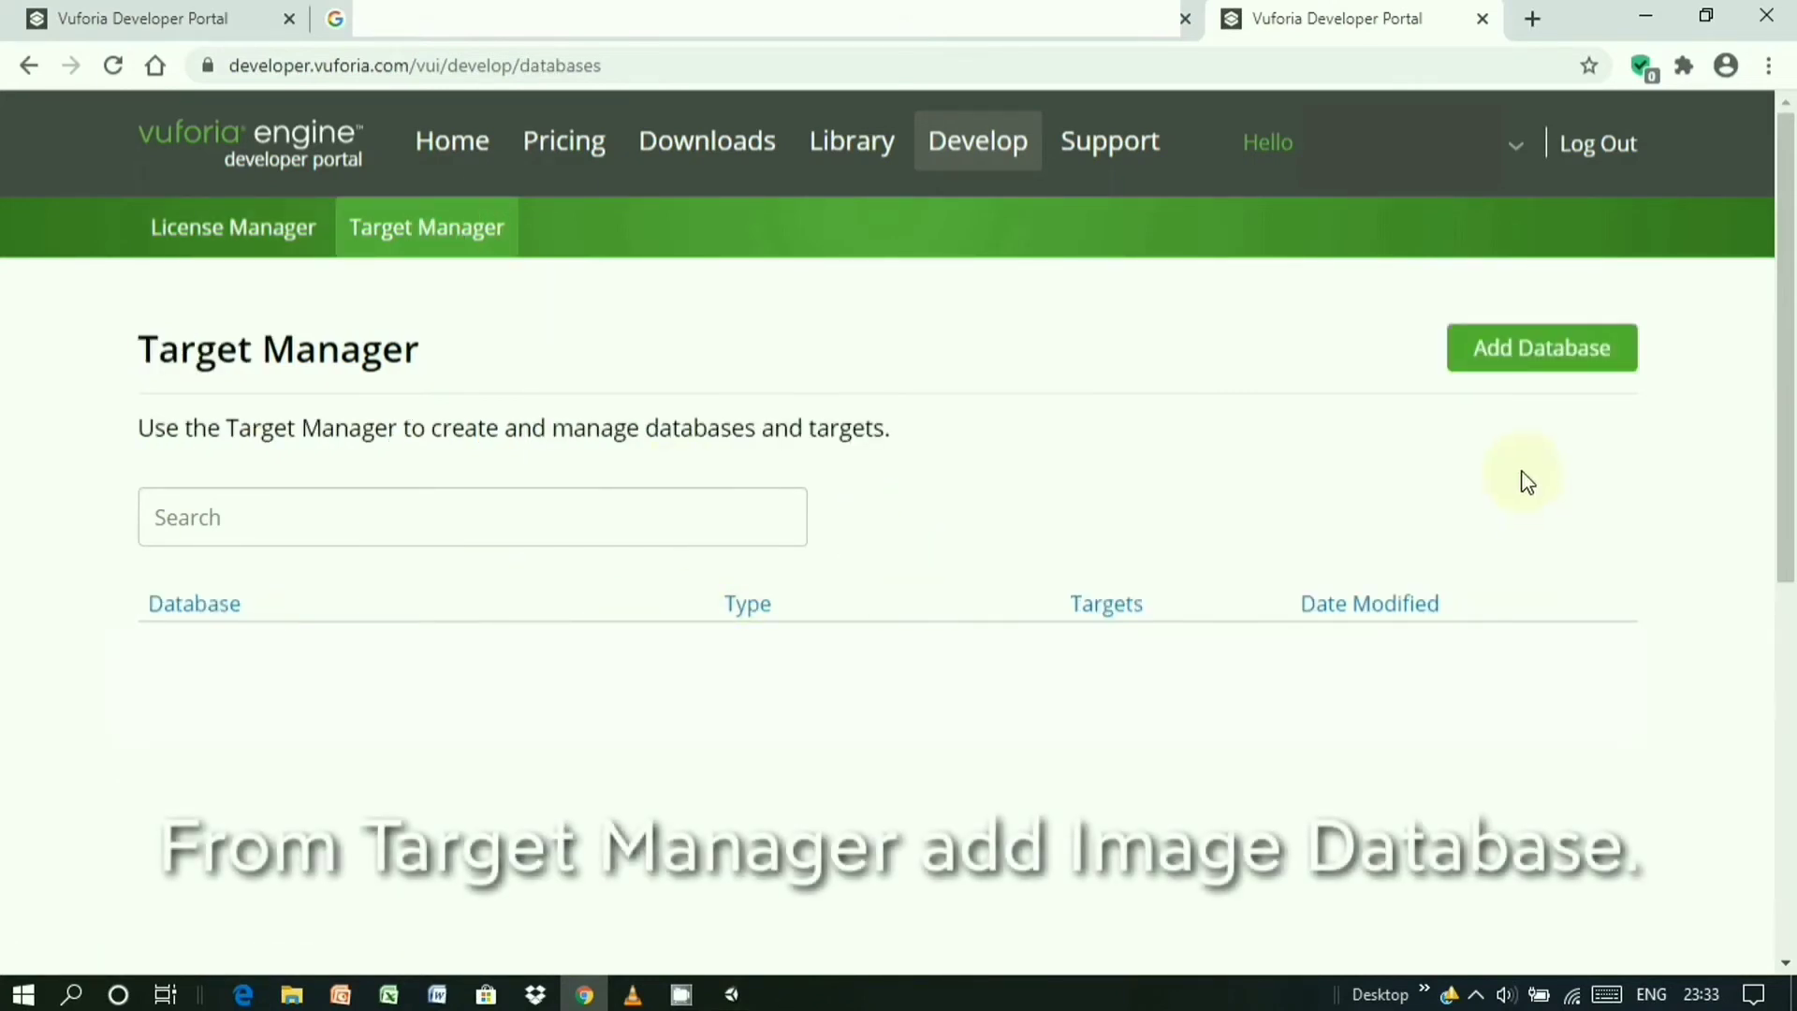
click(1542, 354)
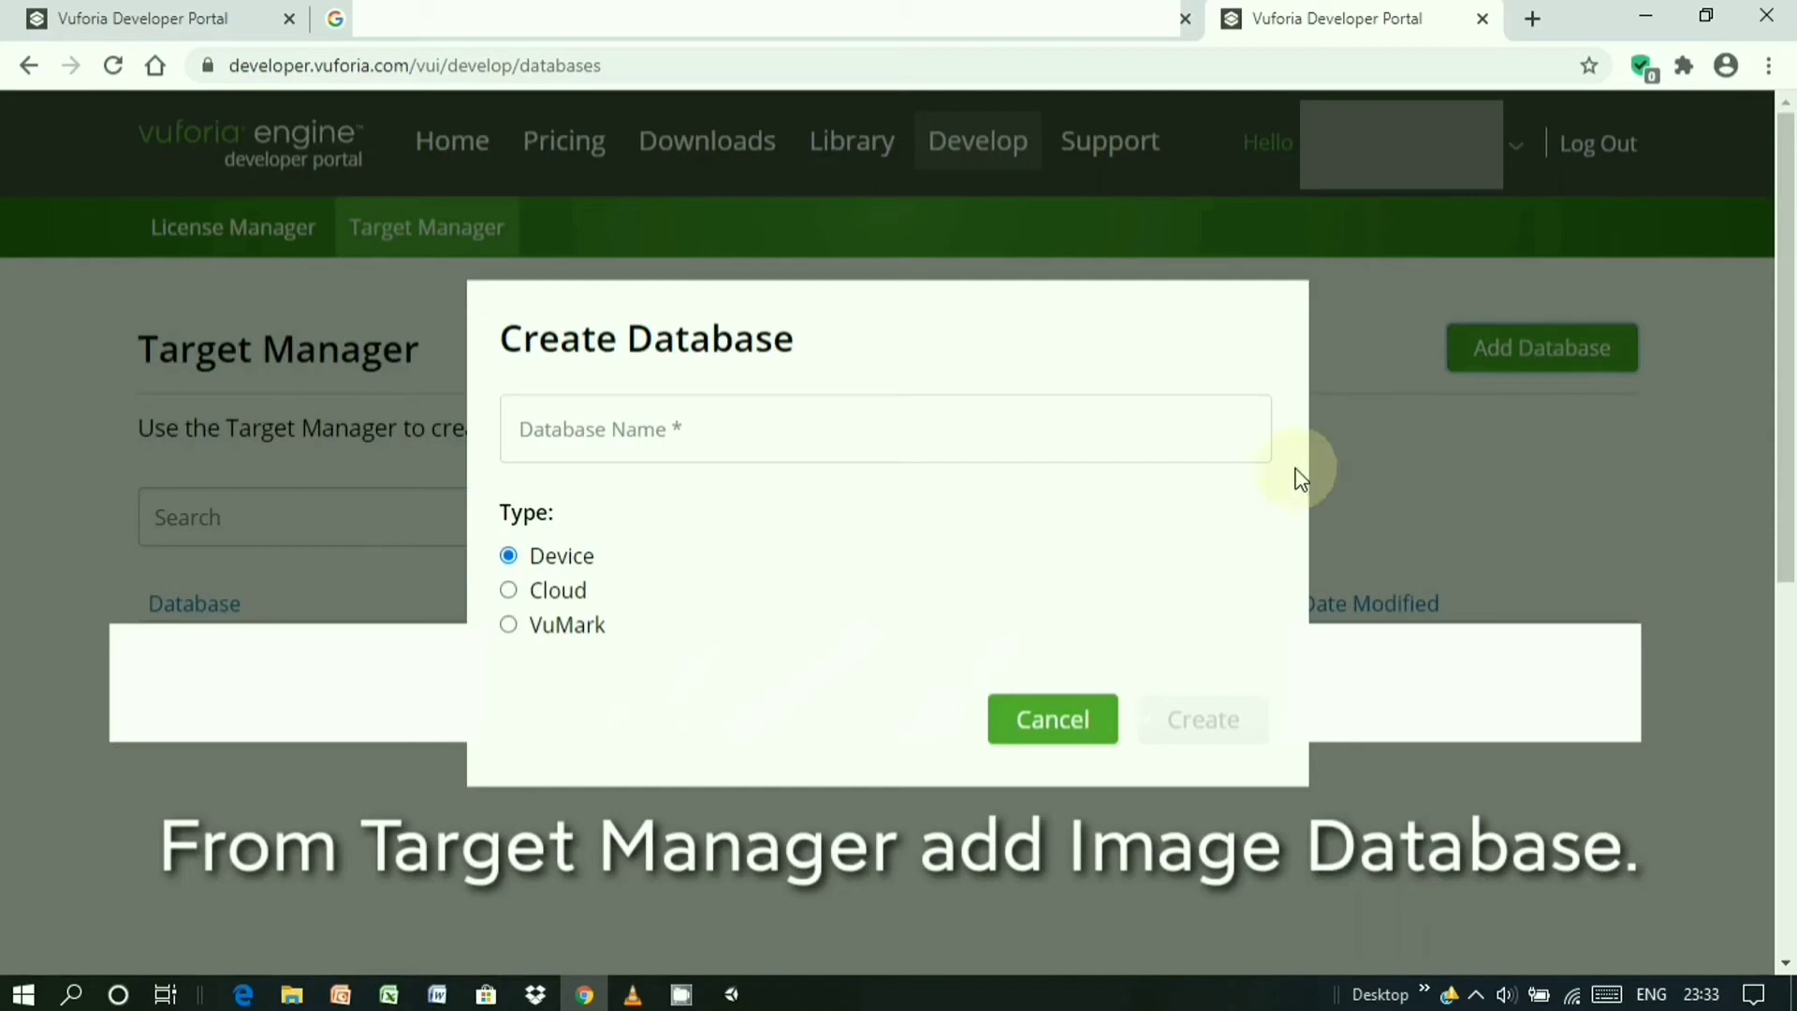
click(568, 449)
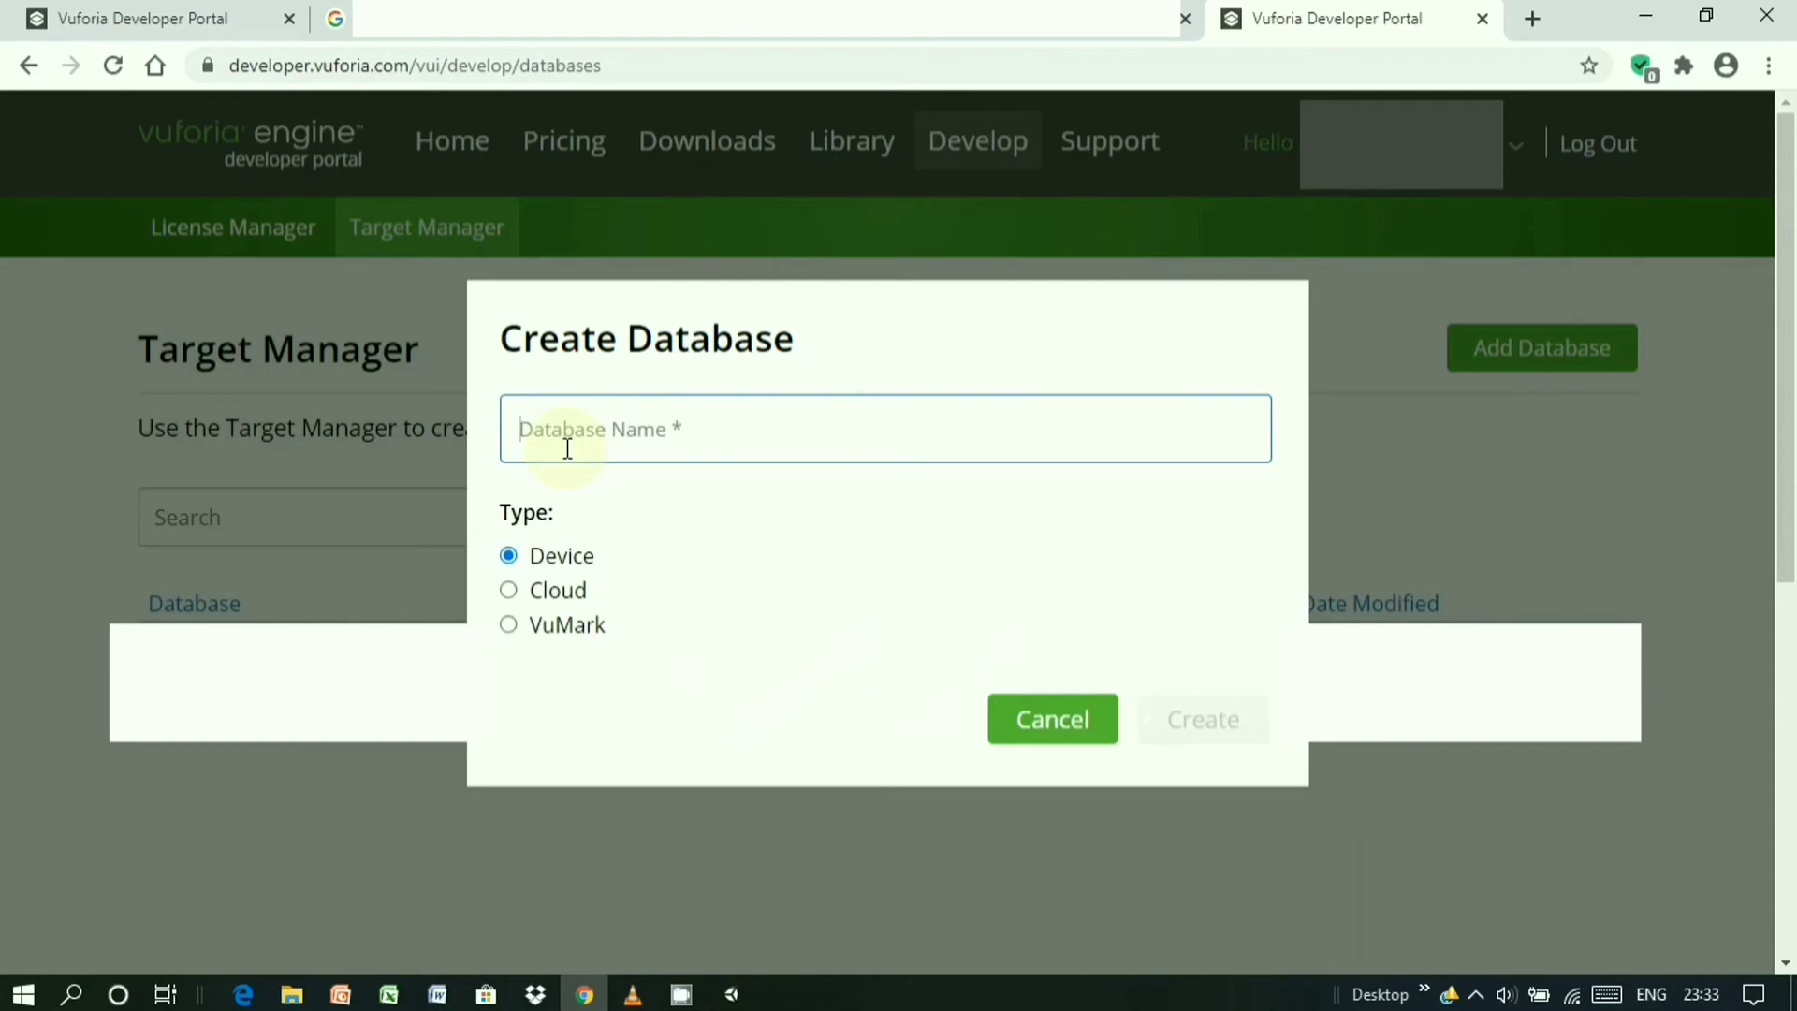
text(My_)
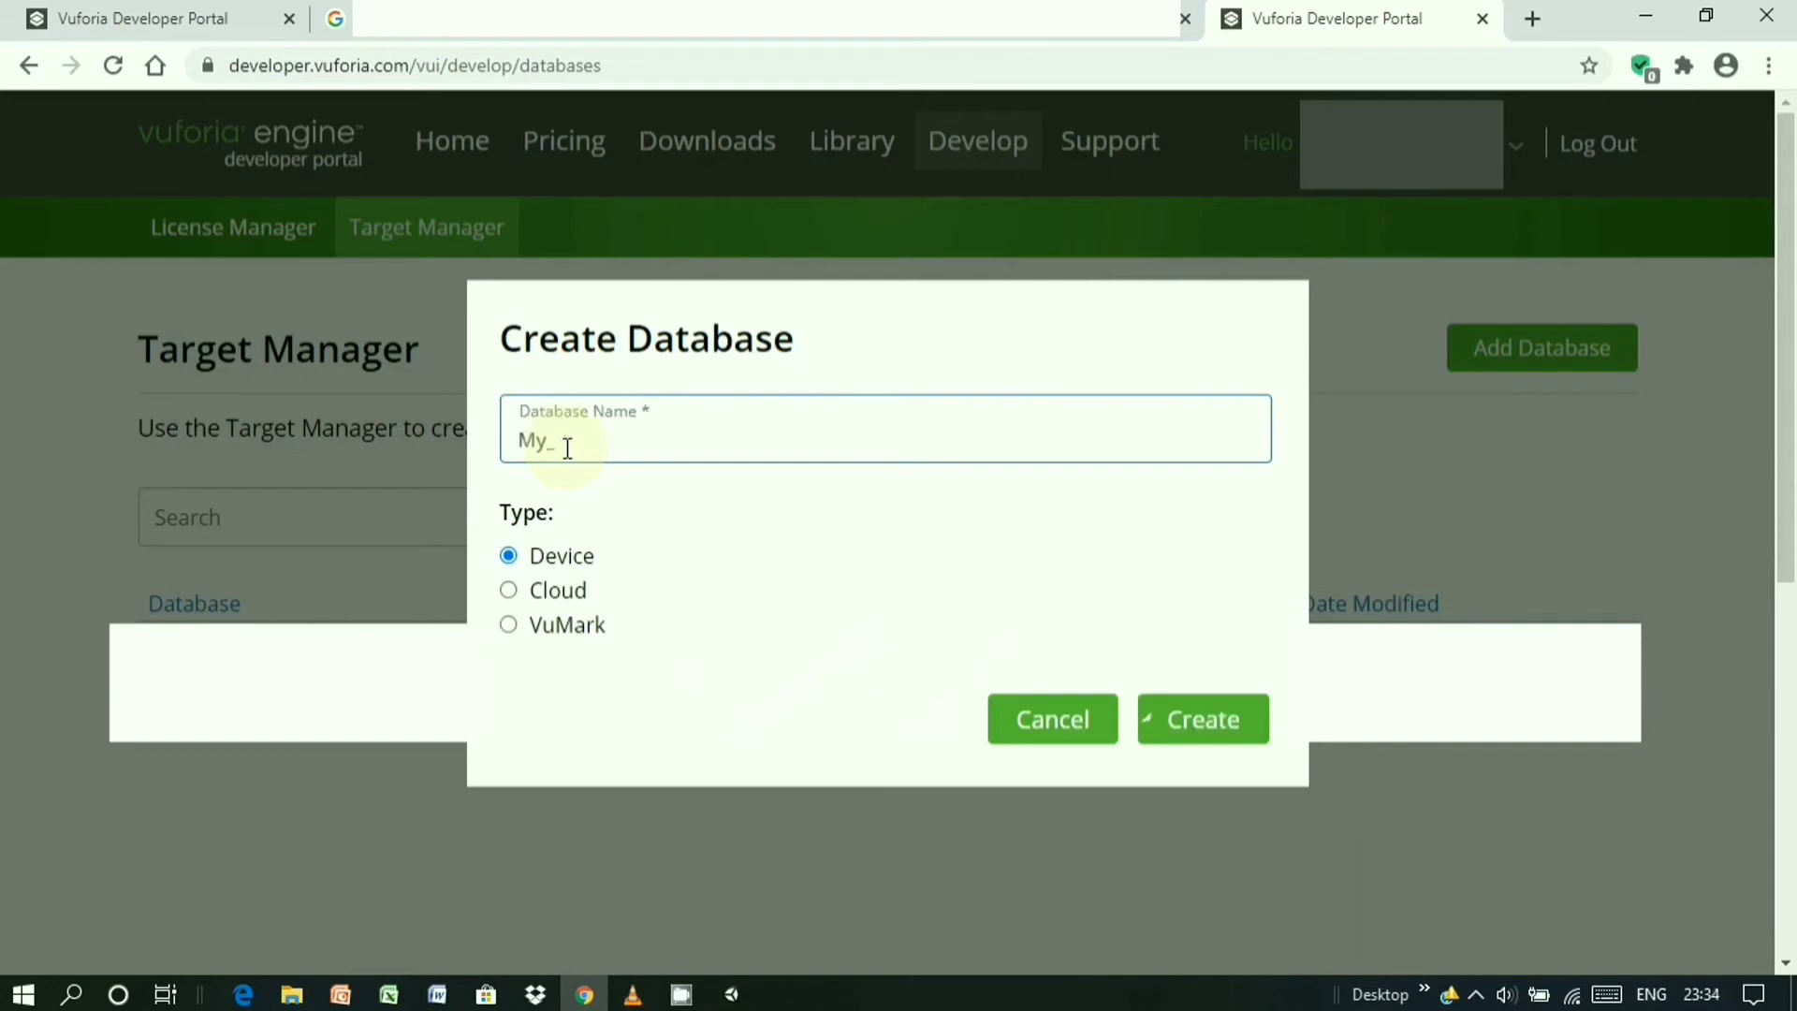
text(First_AR)
click(1228, 728)
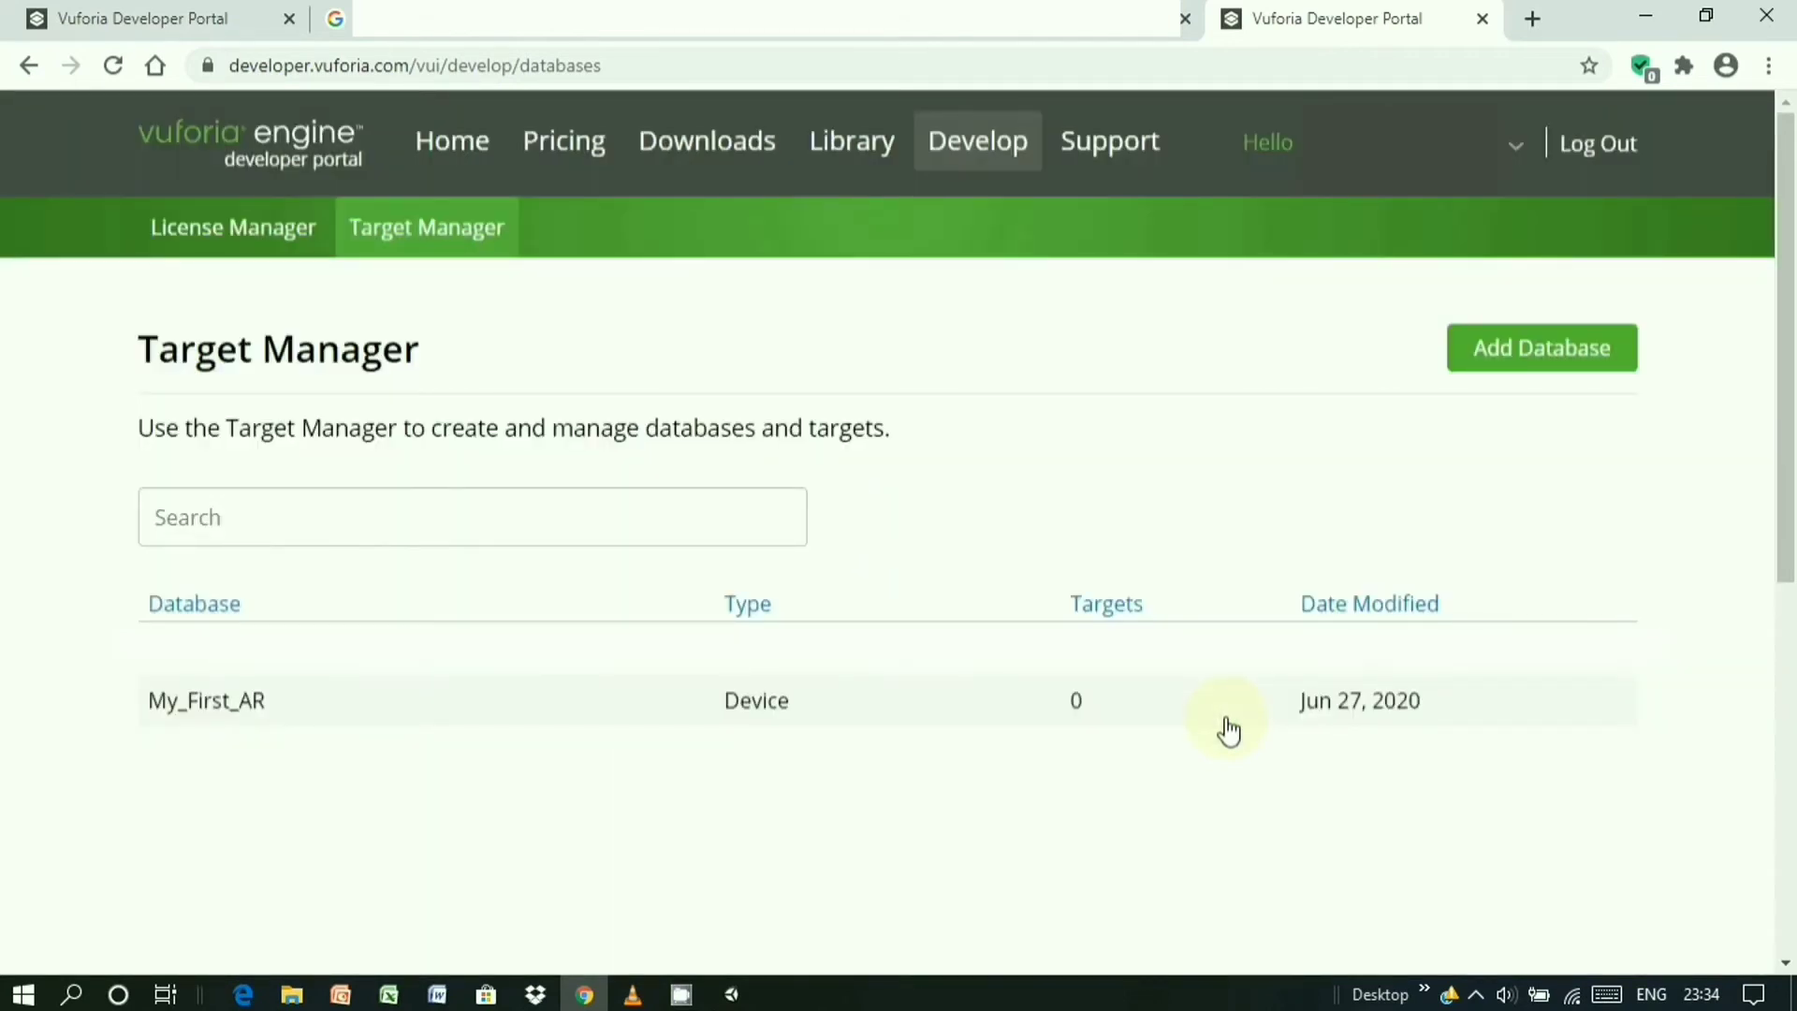
click(1226, 721)
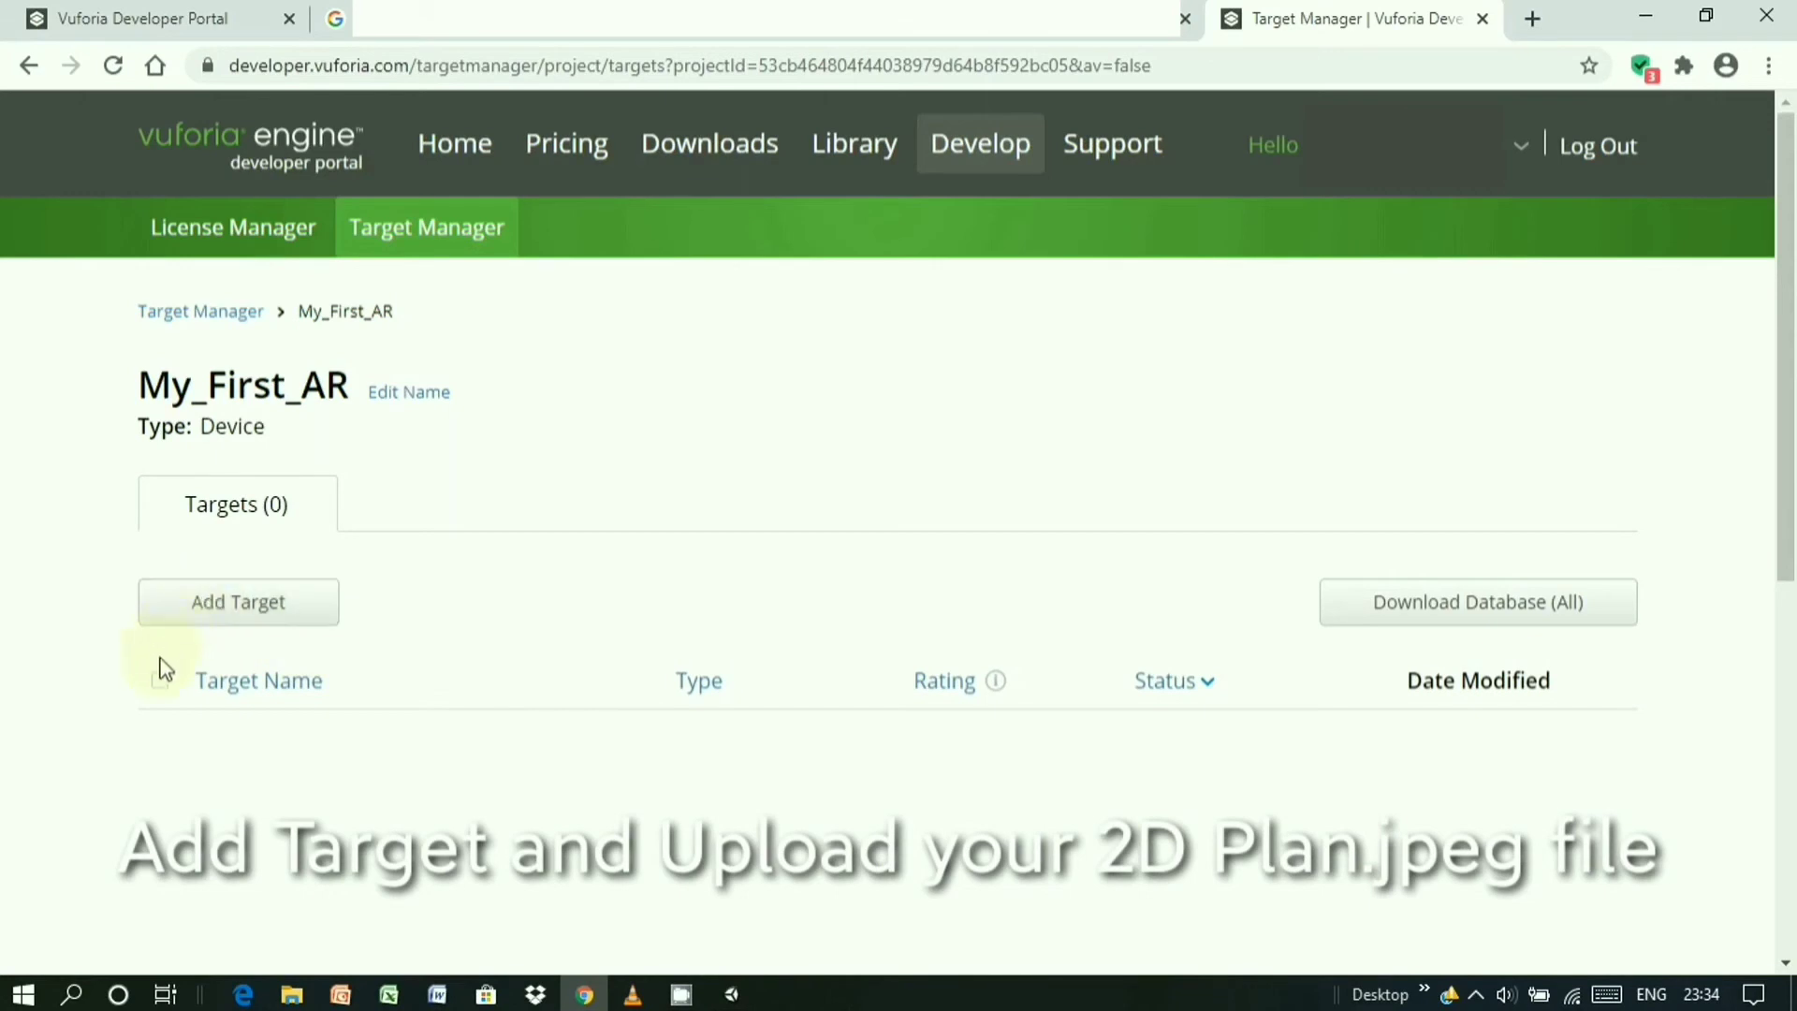
- Upload Plan.jpg to My_First_AR as single-image target Plan, entering width 0.35
scroll(269, 594, down, 3)
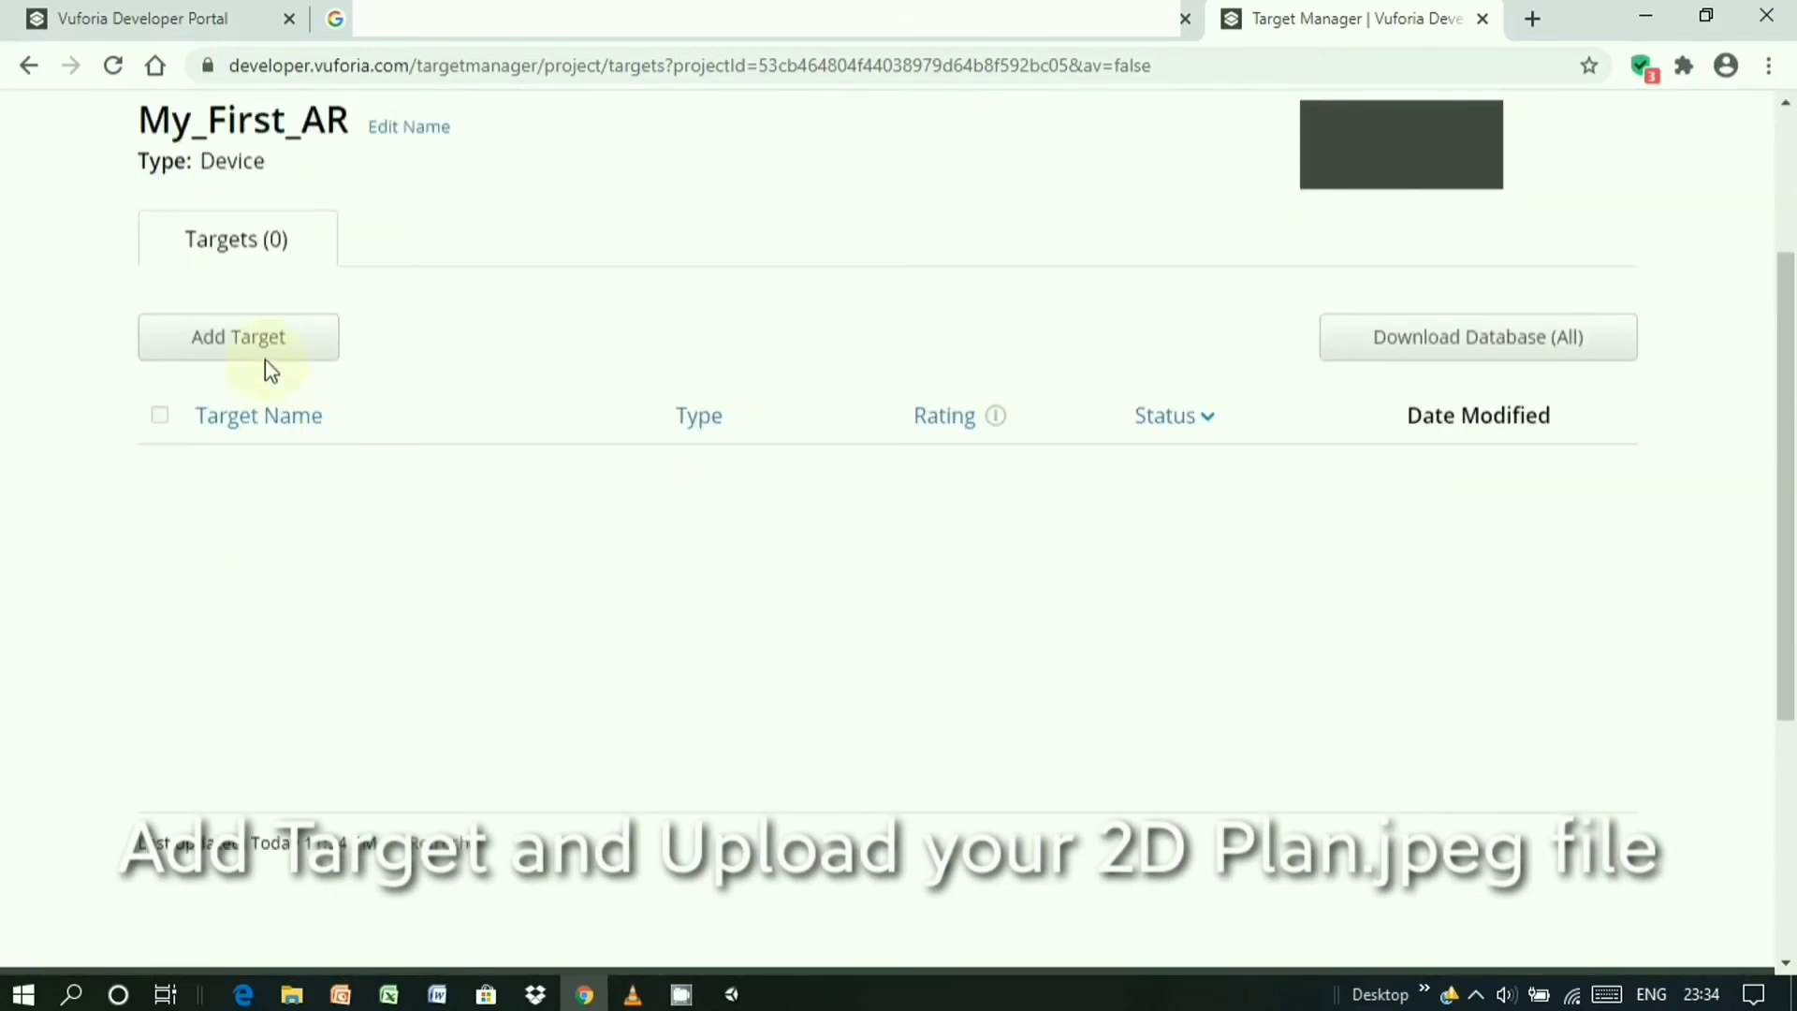
click(266, 352)
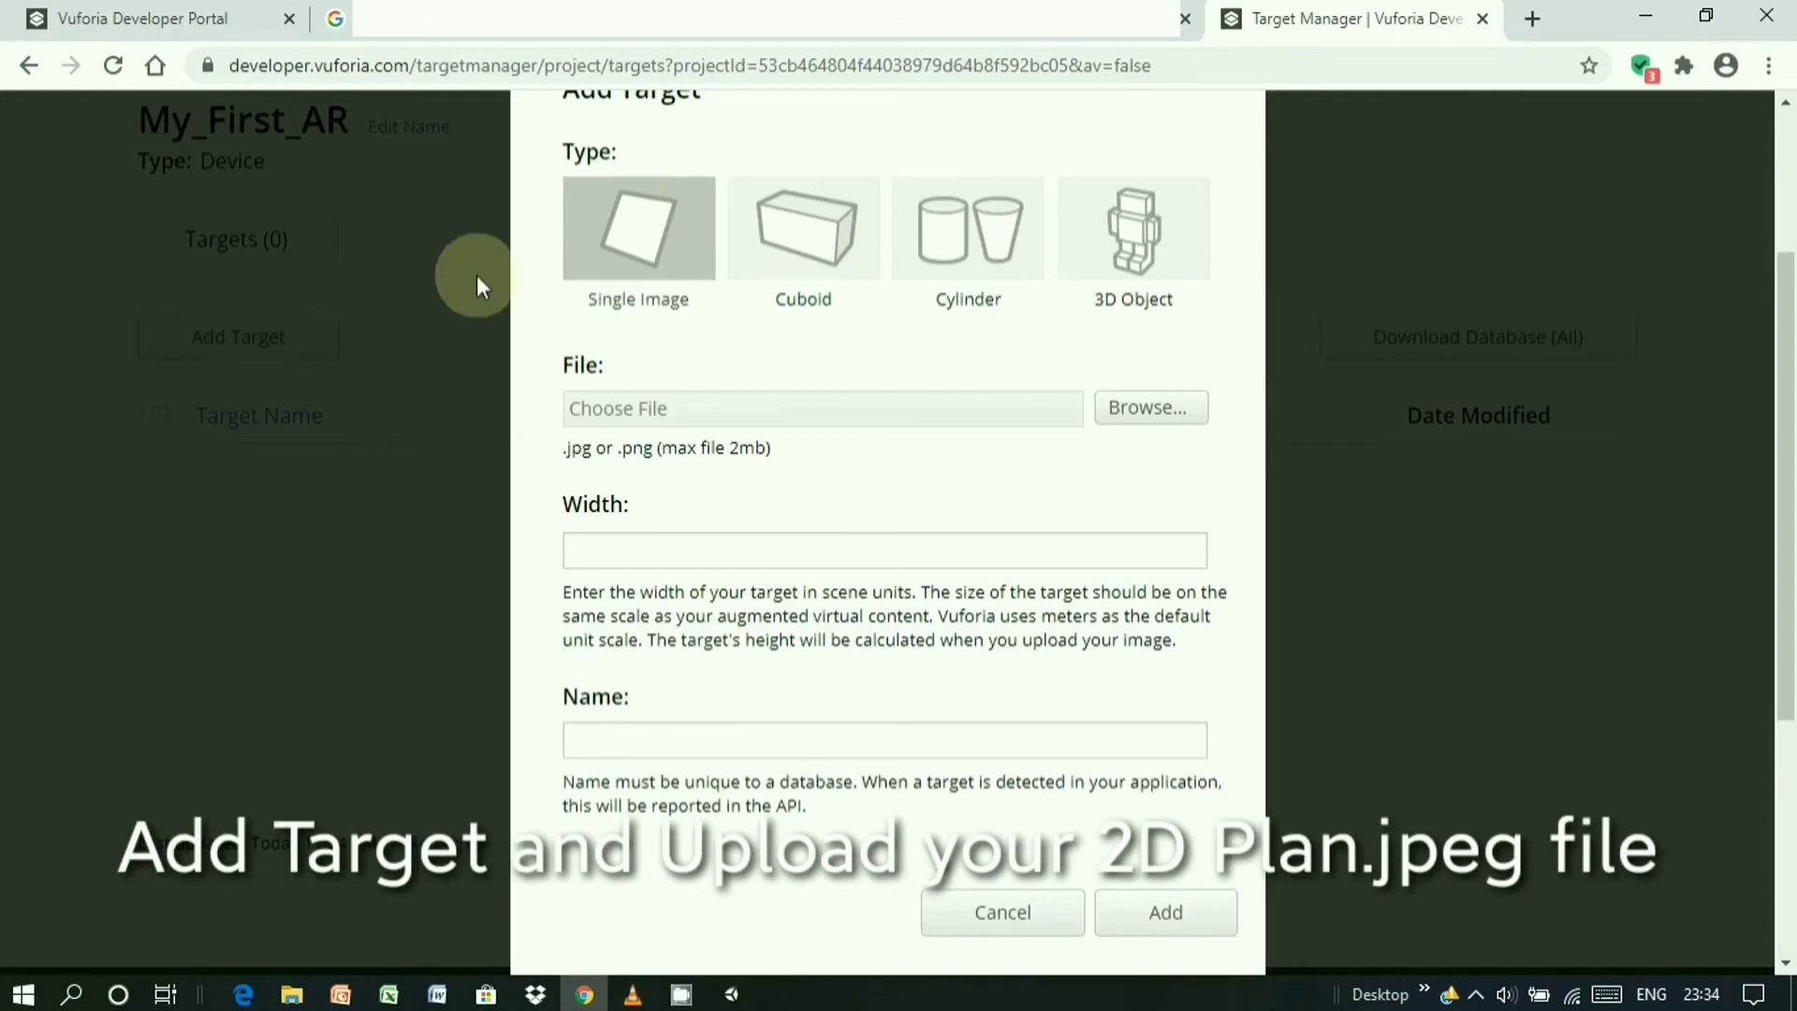
click(1159, 415)
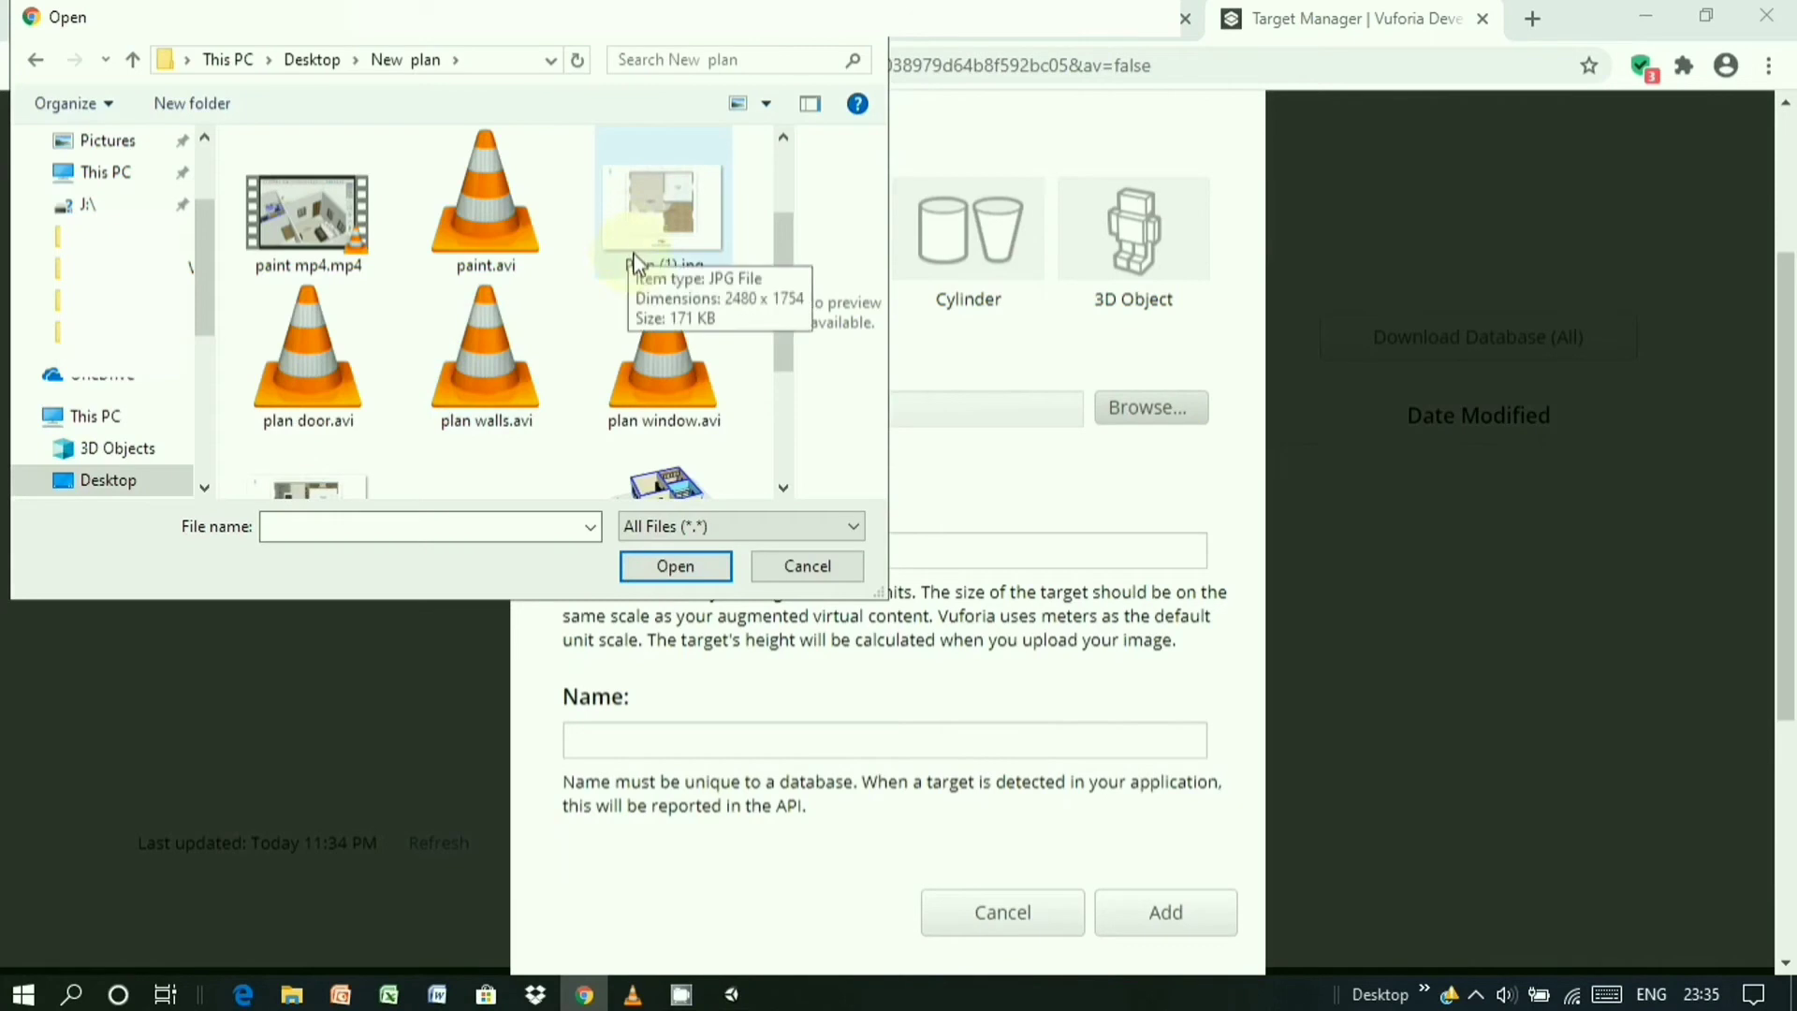
scroll(590, 314, down, 3)
click(311, 282)
click(675, 565)
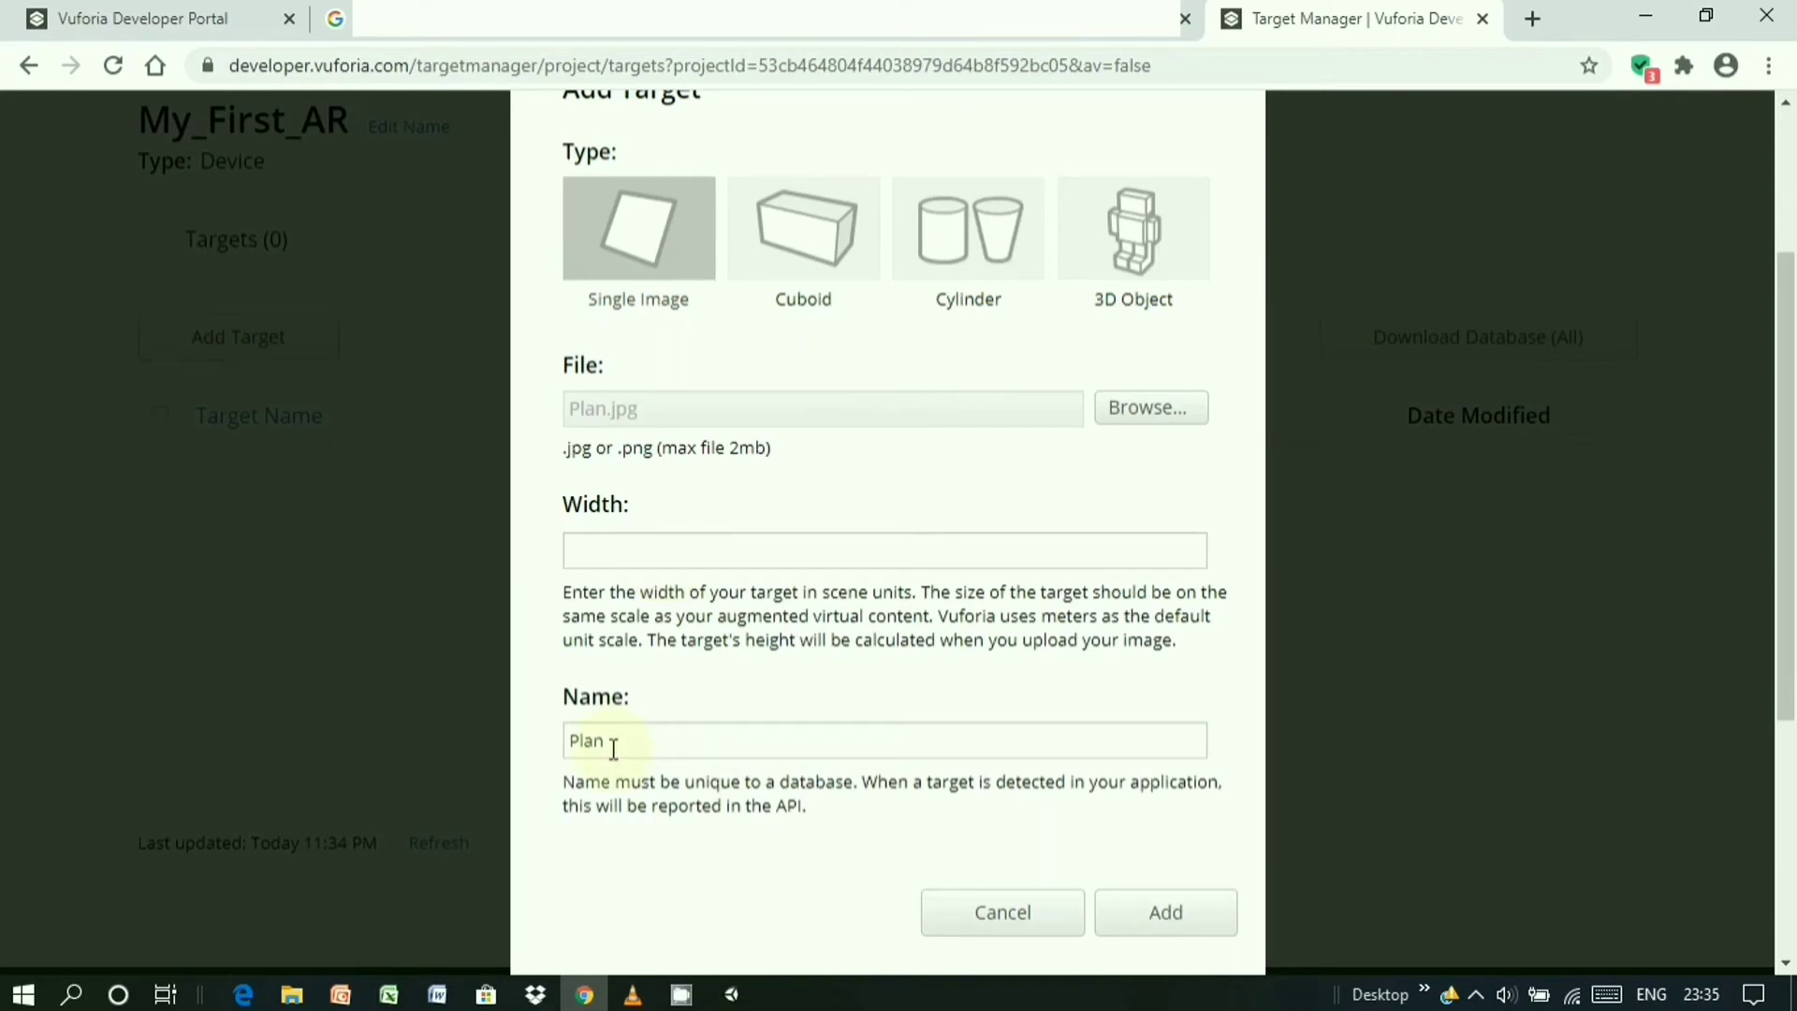
click(629, 544)
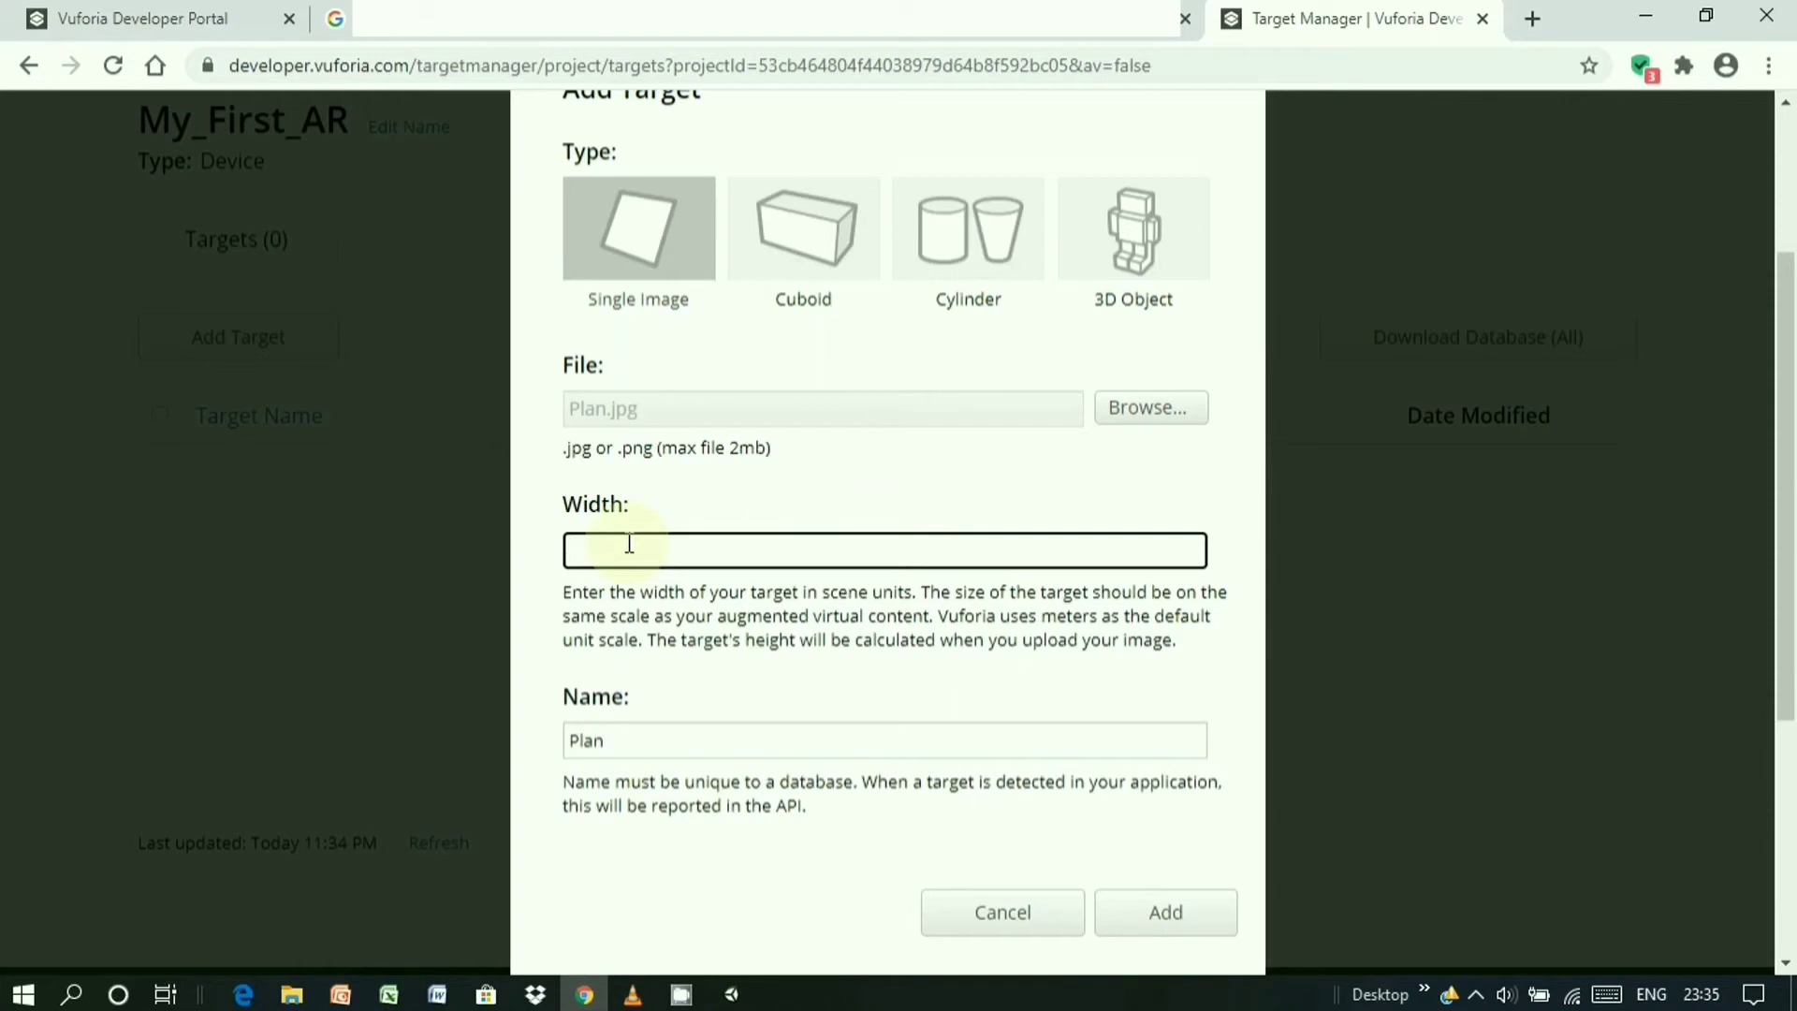
text(0.)
text(3)
text(5)
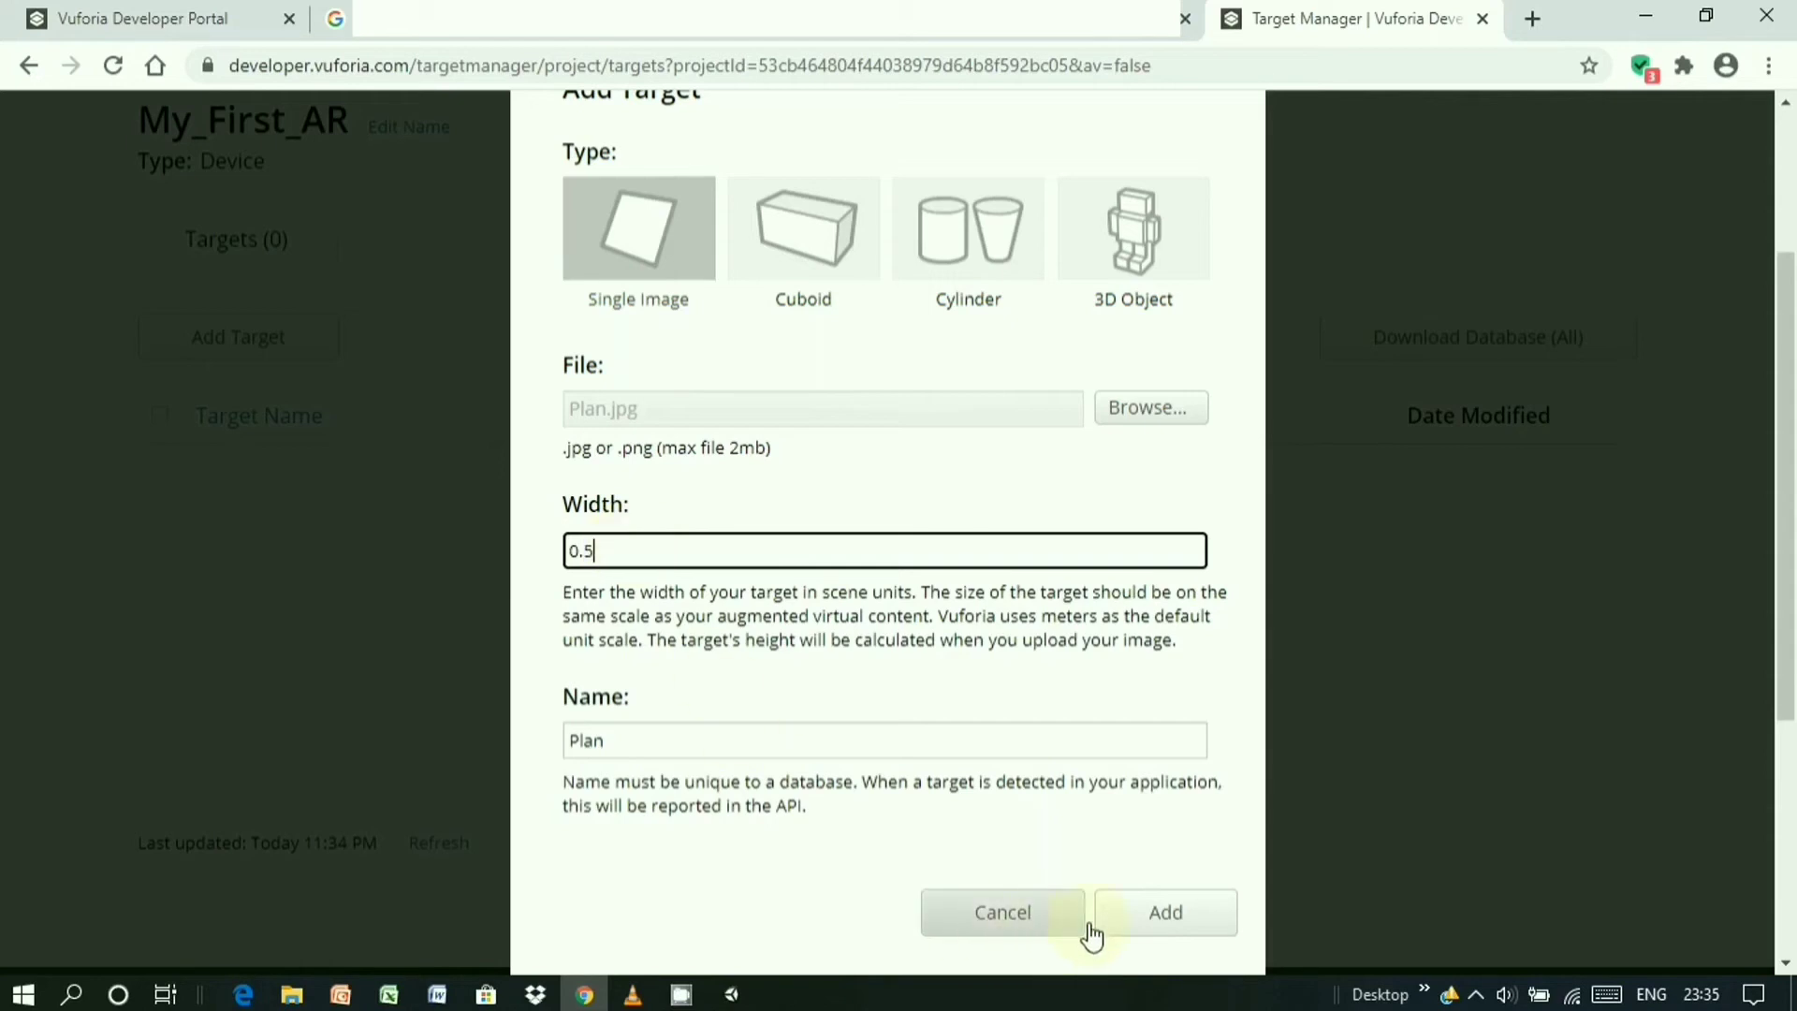
click(1157, 922)
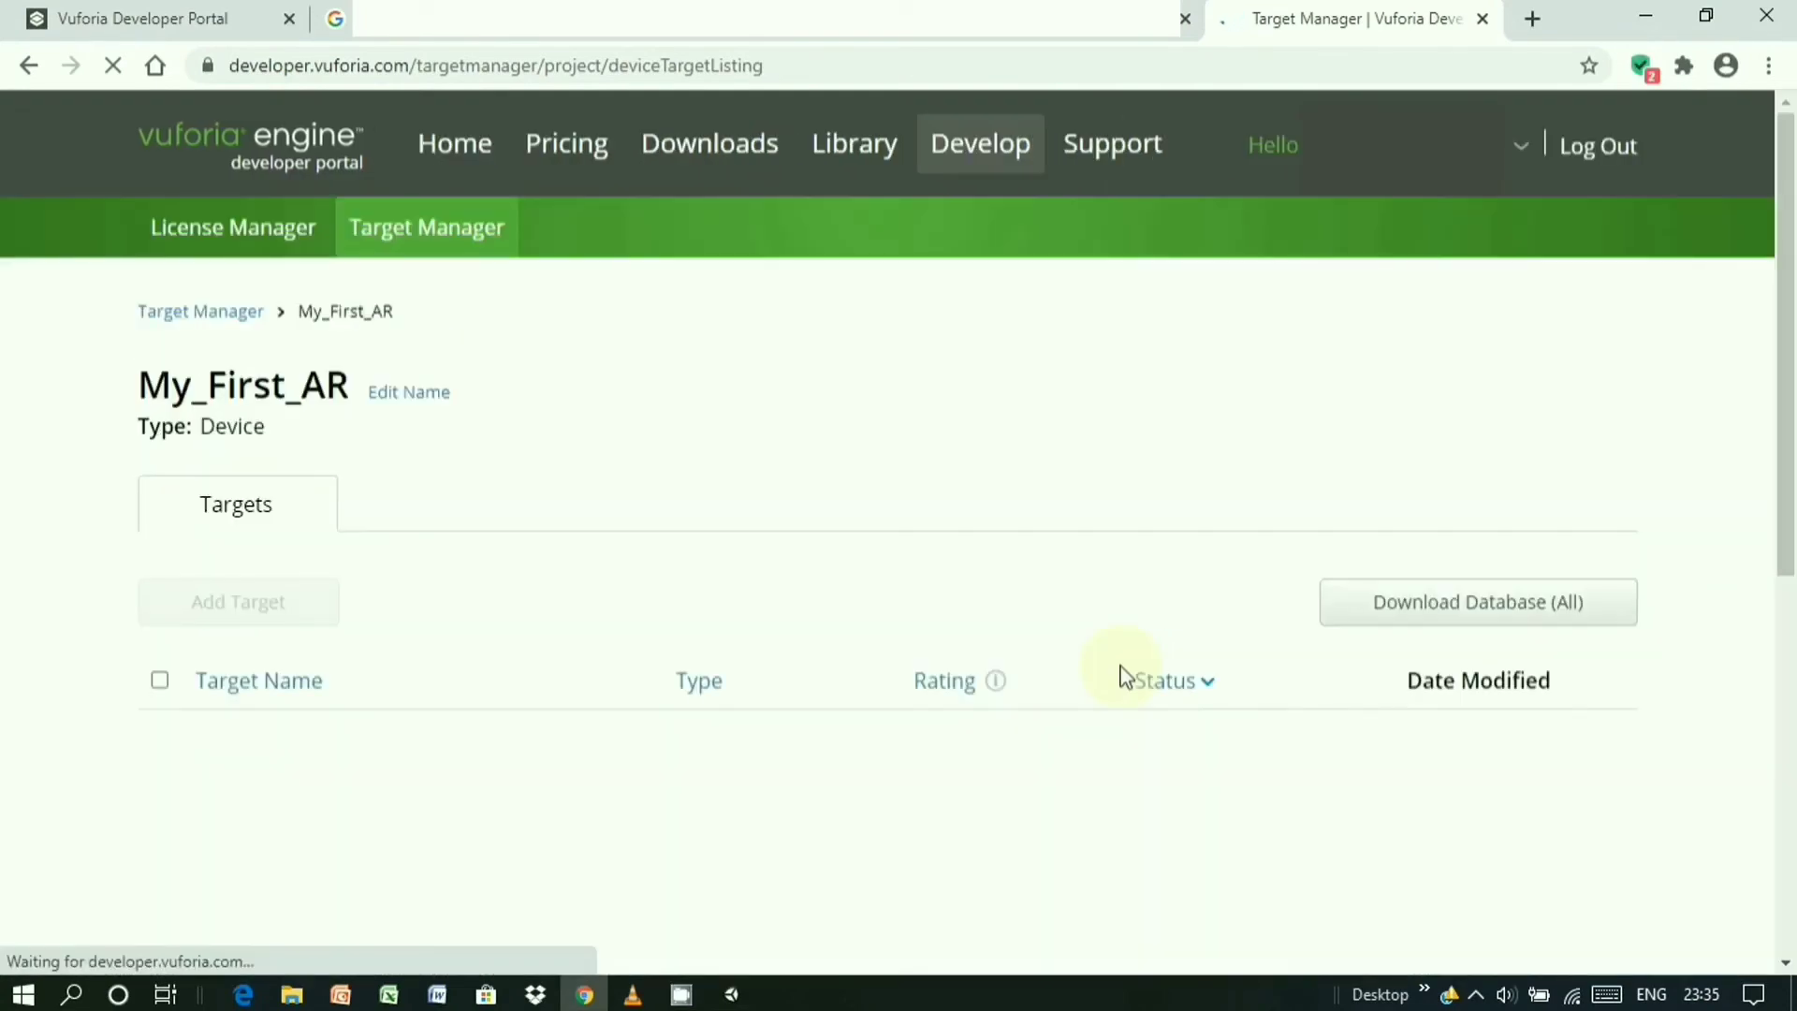
scroll(843, 674, down, 1)
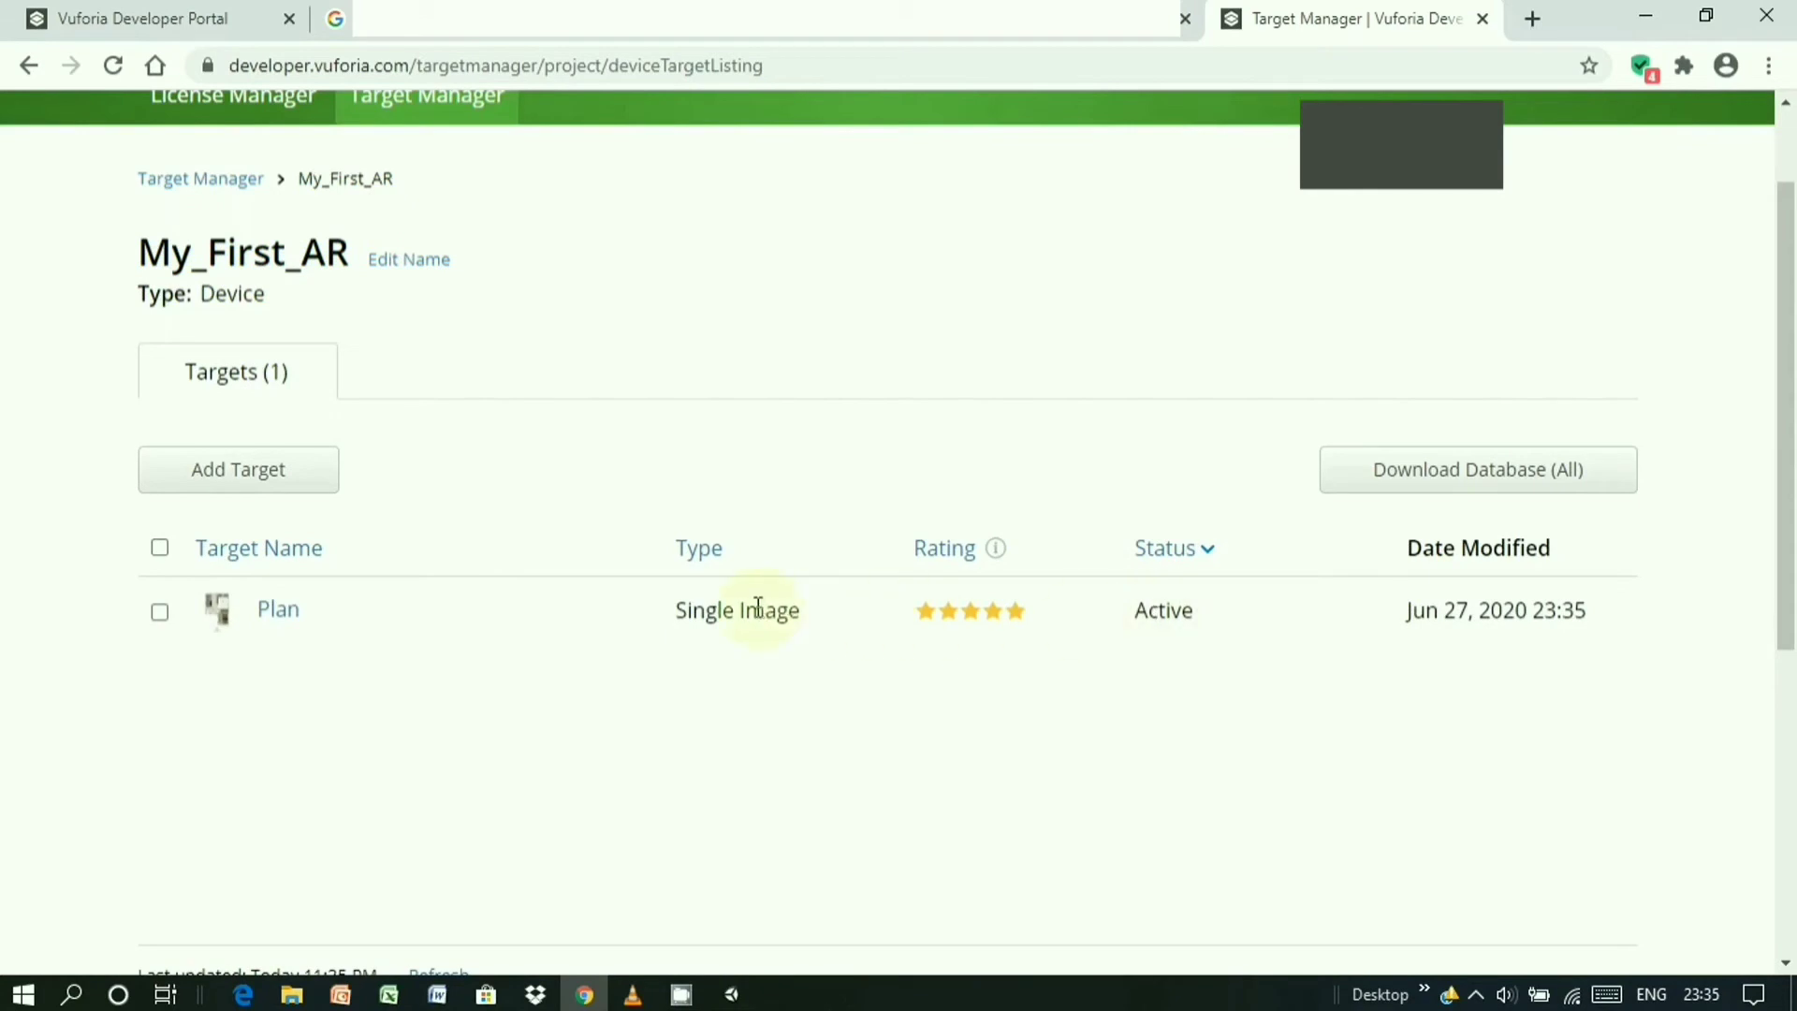
click(287, 610)
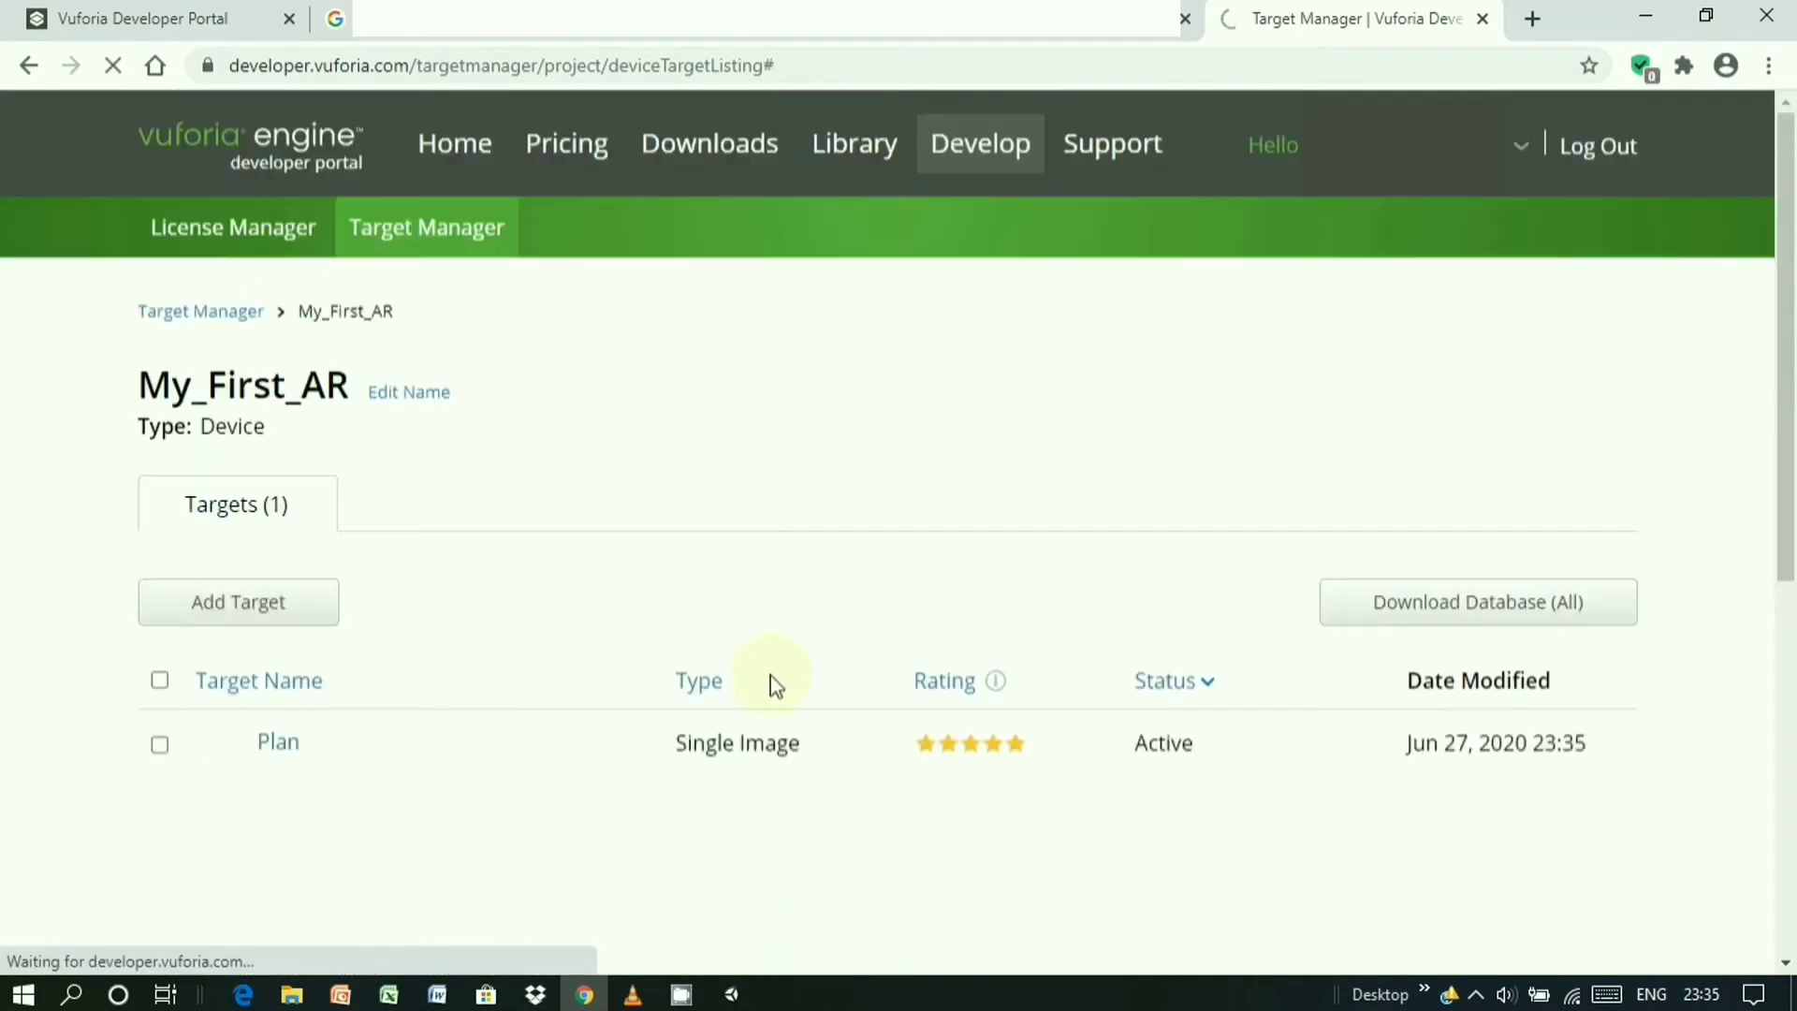
scroll(743, 580, down, 3)
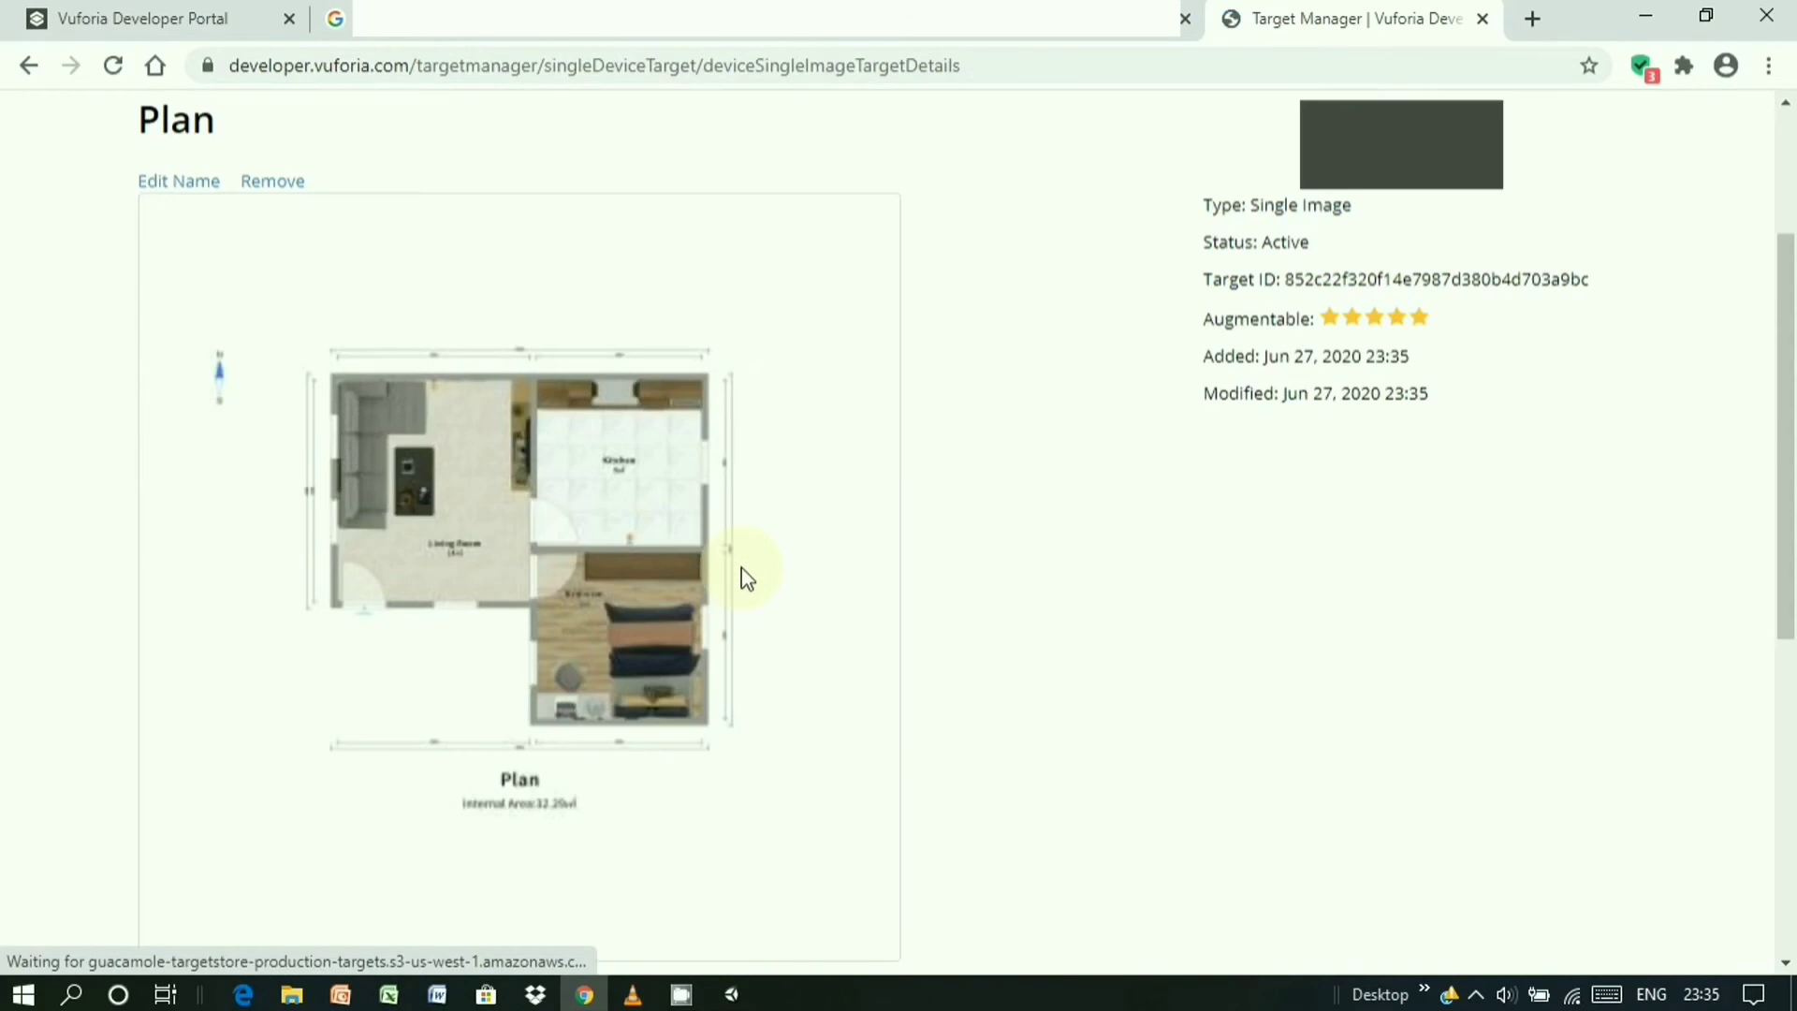
scroll(796, 579, down, 4)
scroll(304, 614, up, 1)
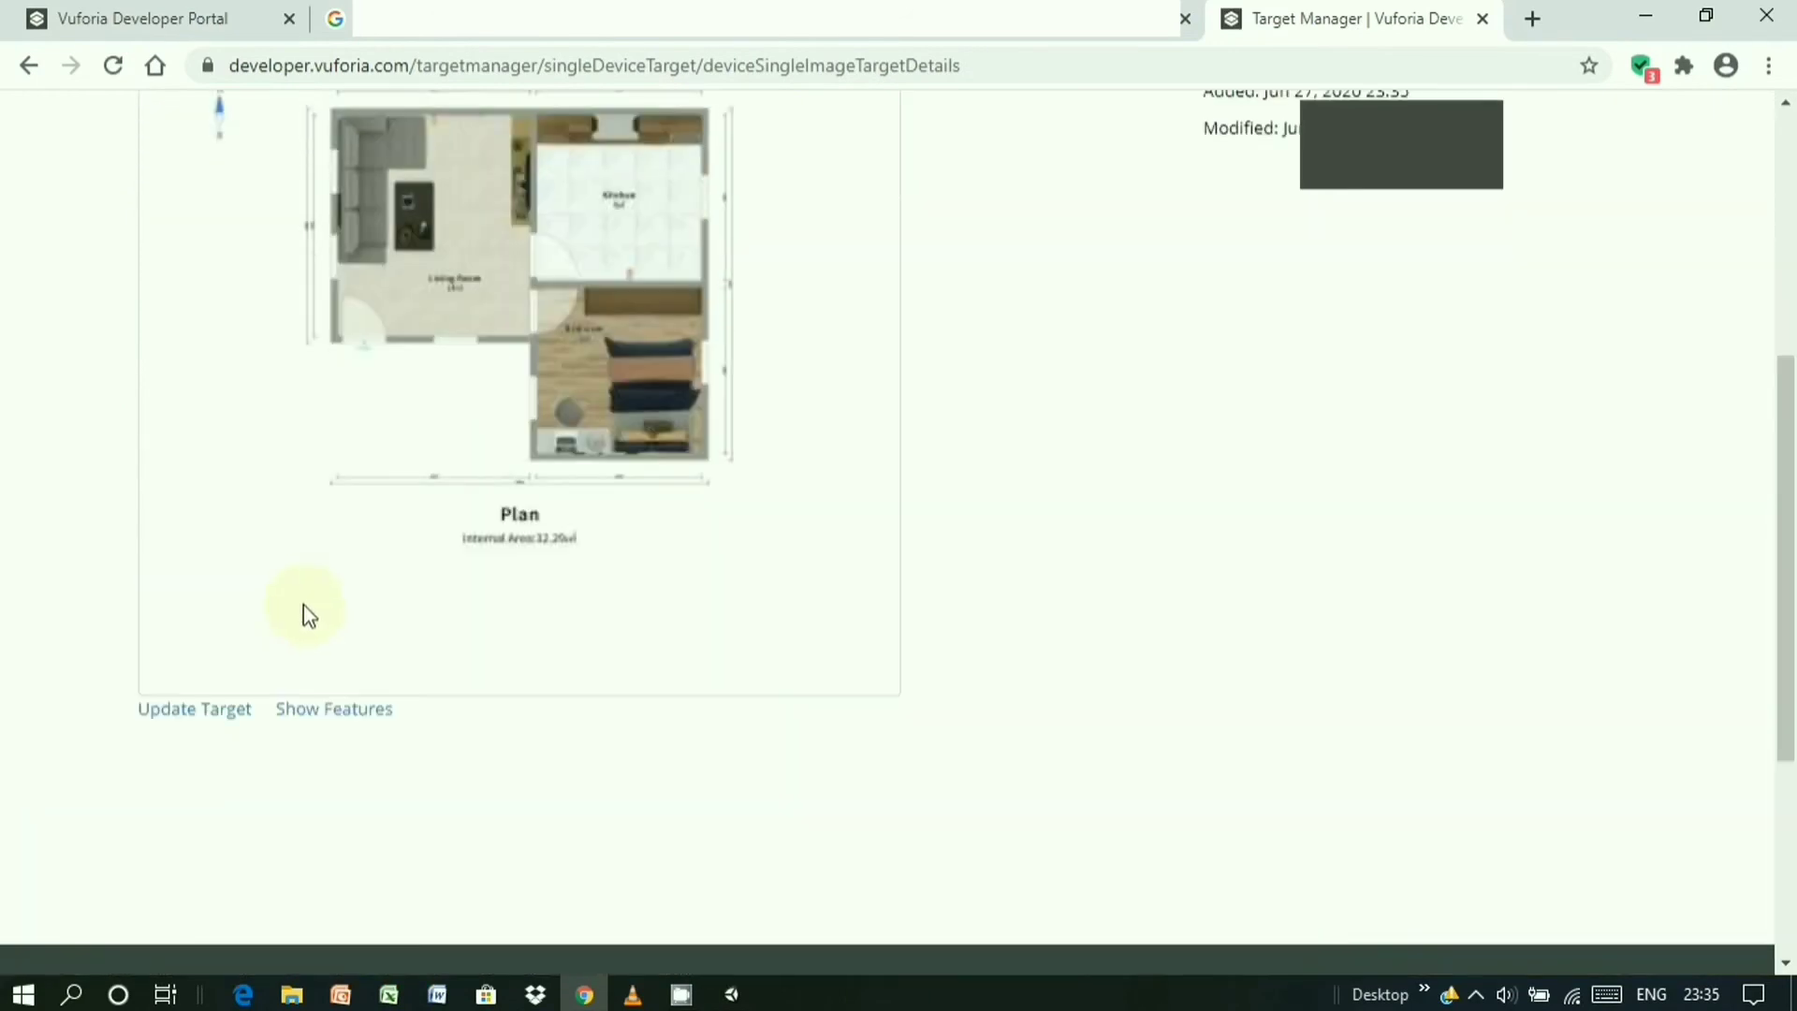
click(360, 711)
scroll(588, 620, up, 3)
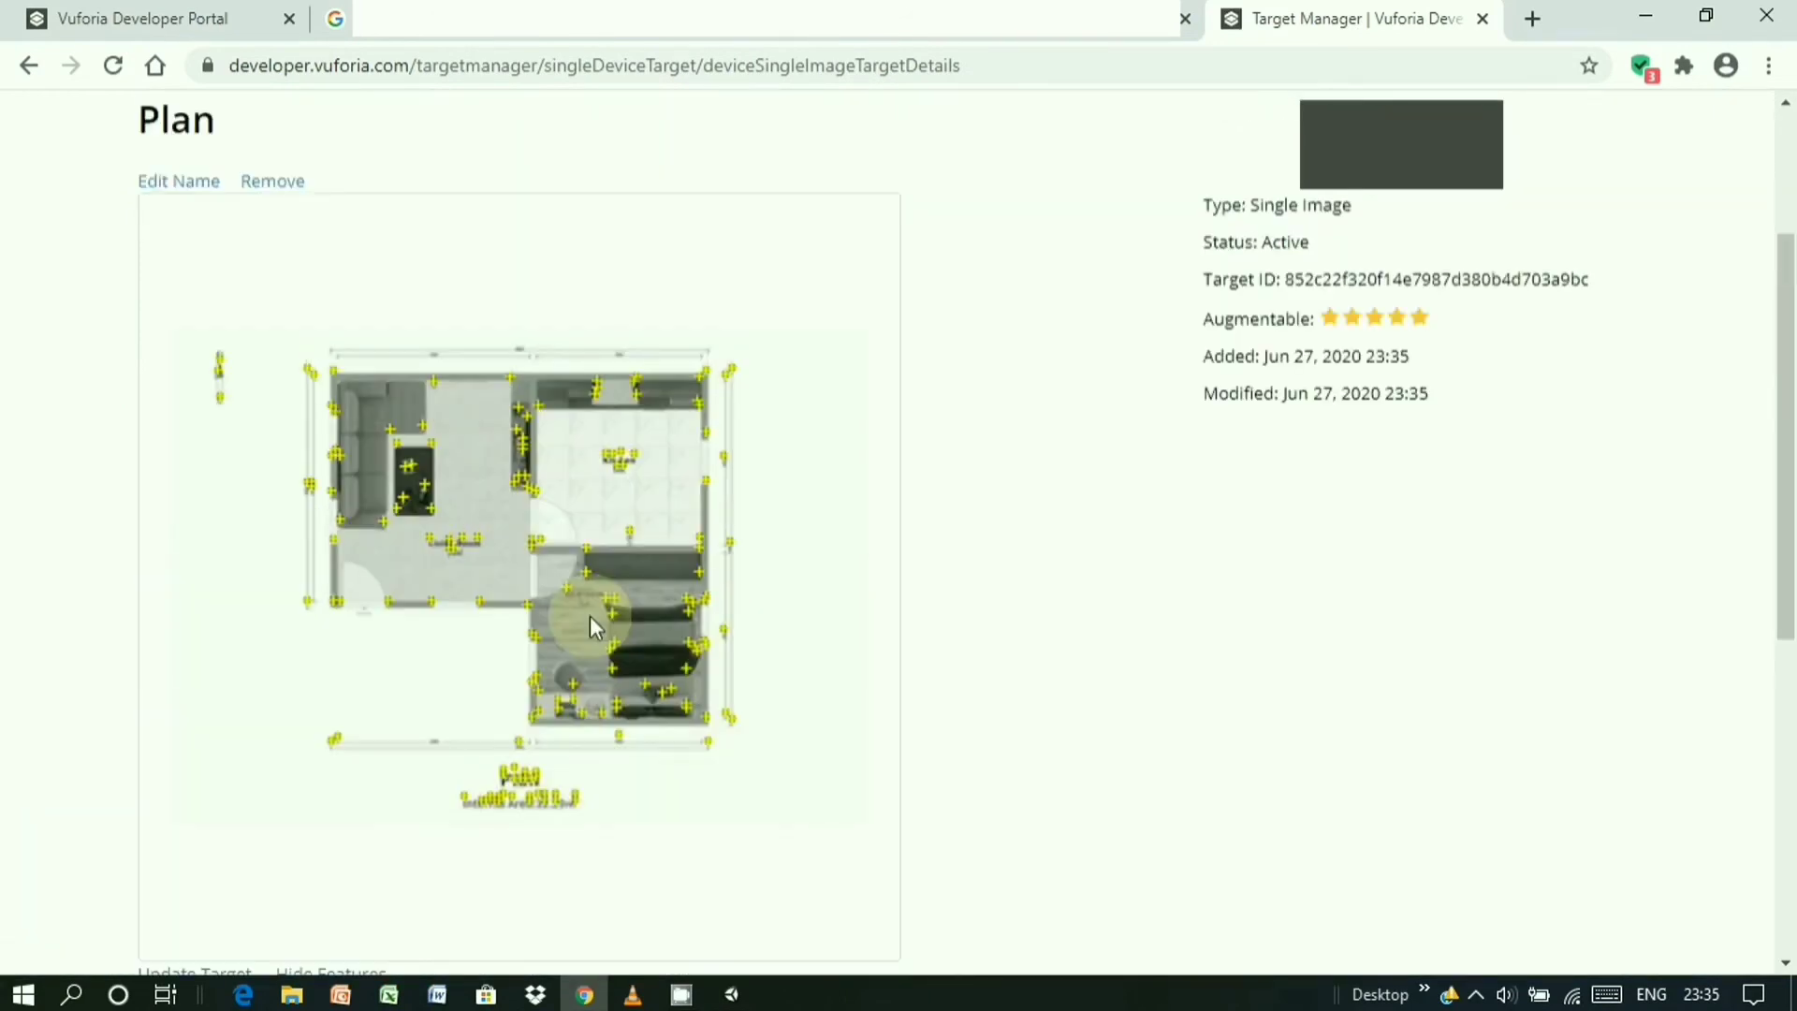
scroll(590, 622, down, 3)
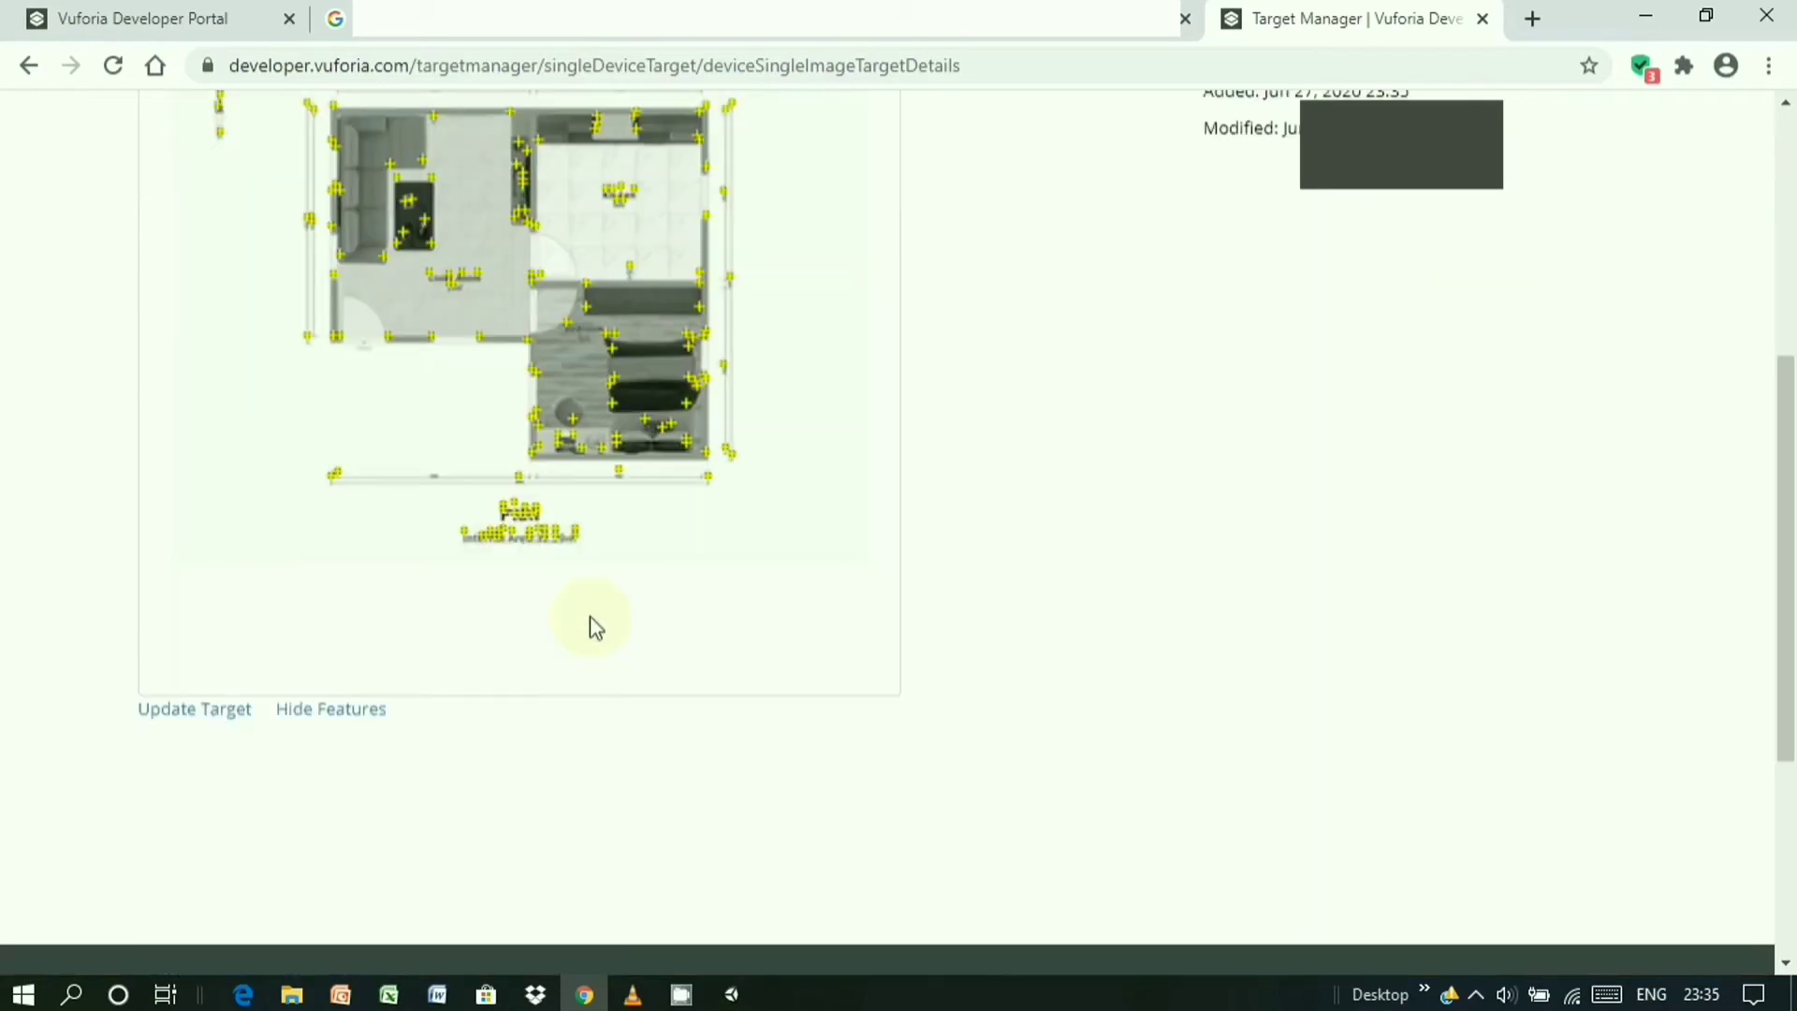
click(308, 711)
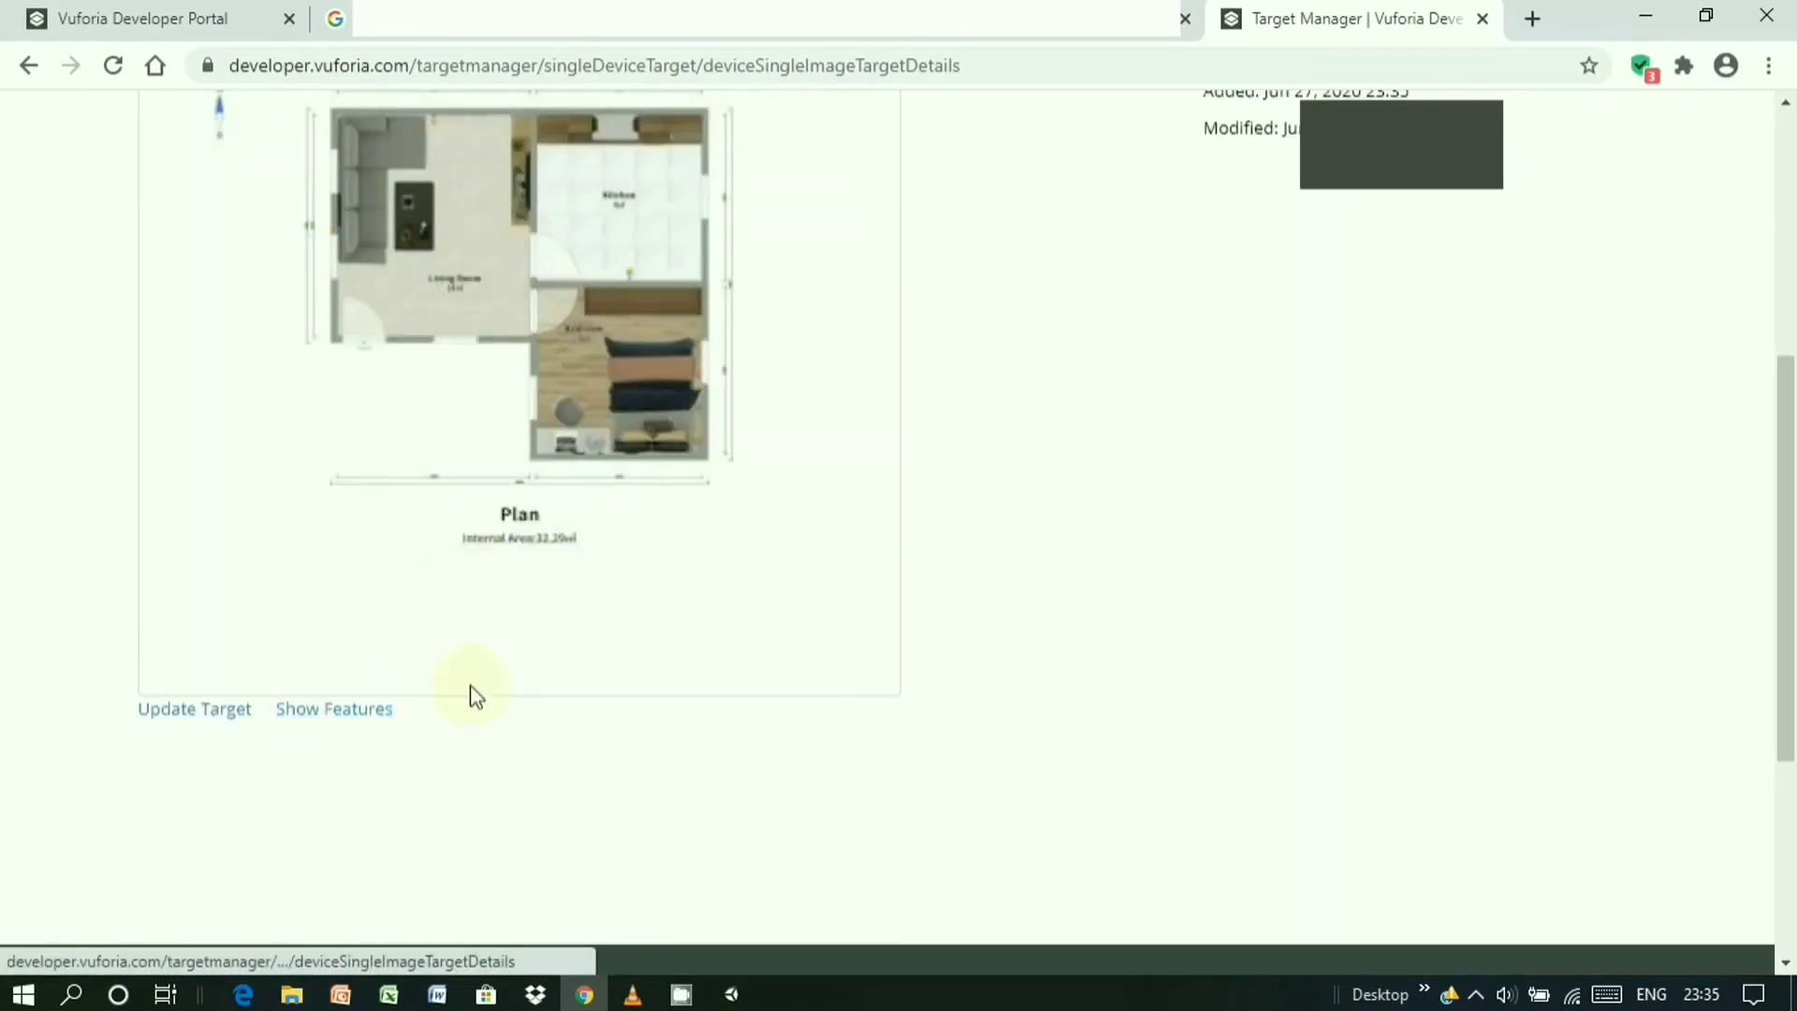
scroll(562, 655, up, 6)
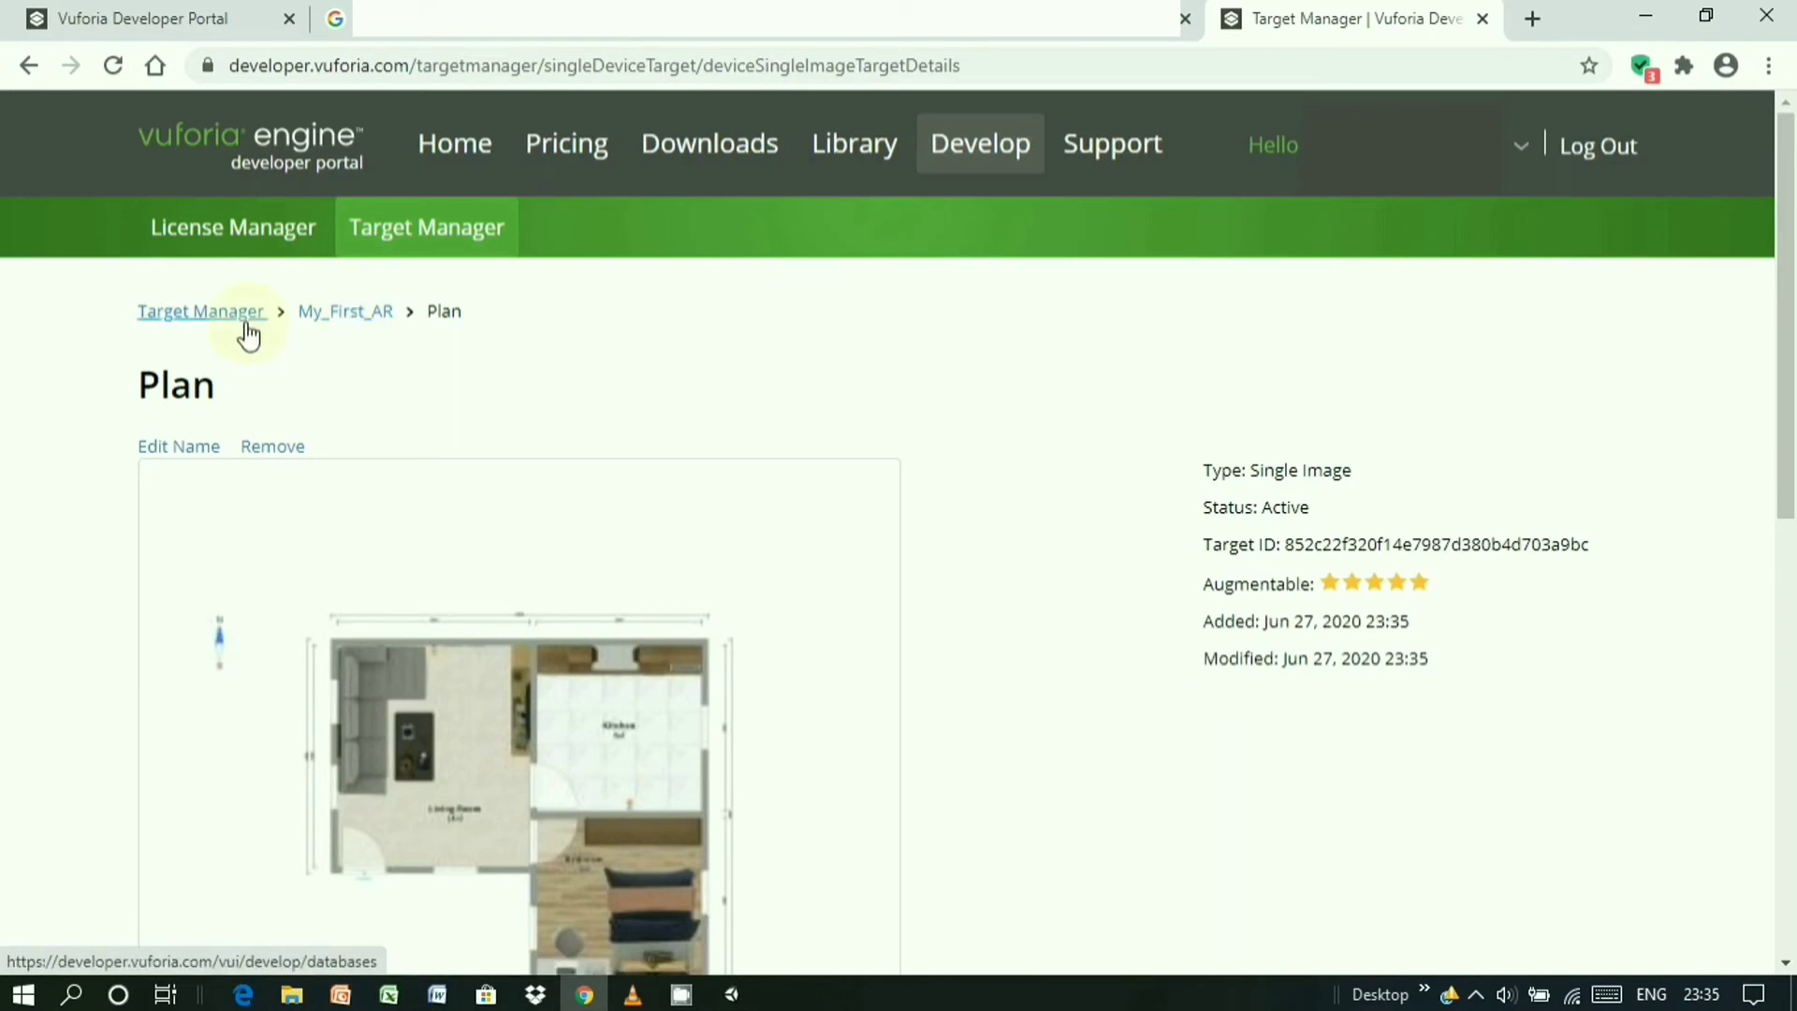
click(313, 319)
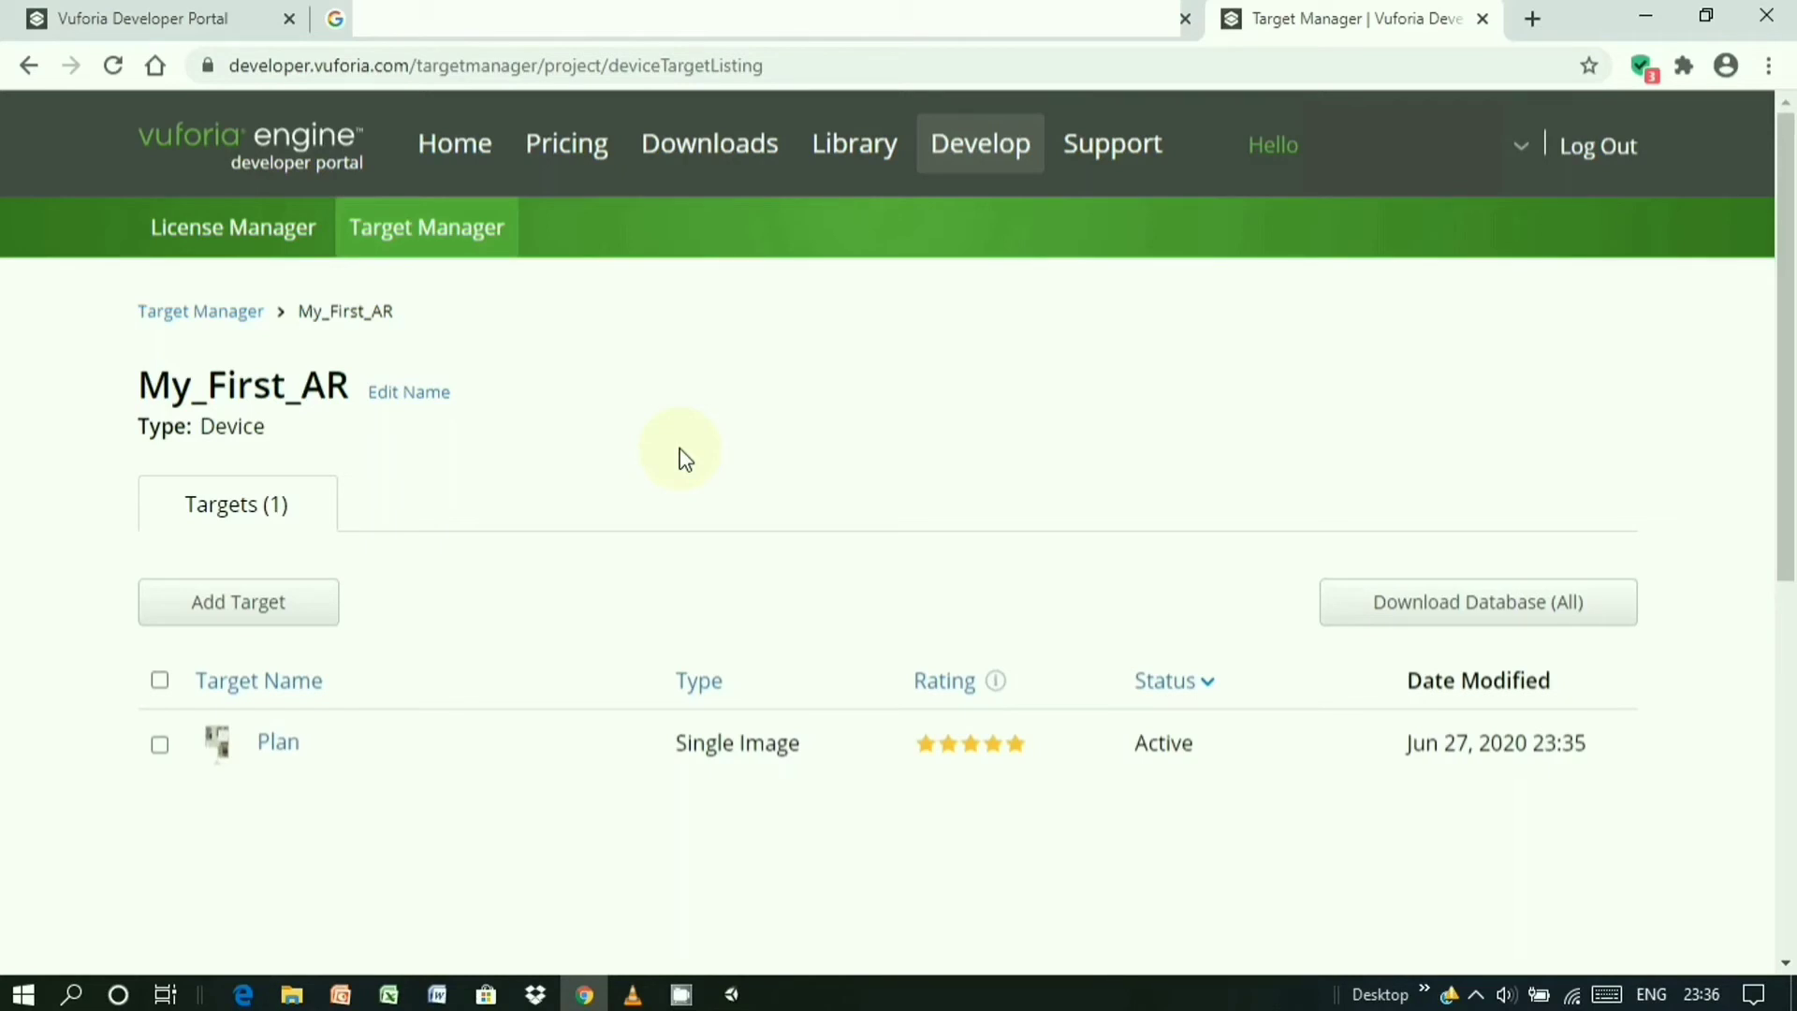
- Download My_First_AR for Unity Editor as a unitypackage into New plan > My First AR
click(1472, 617)
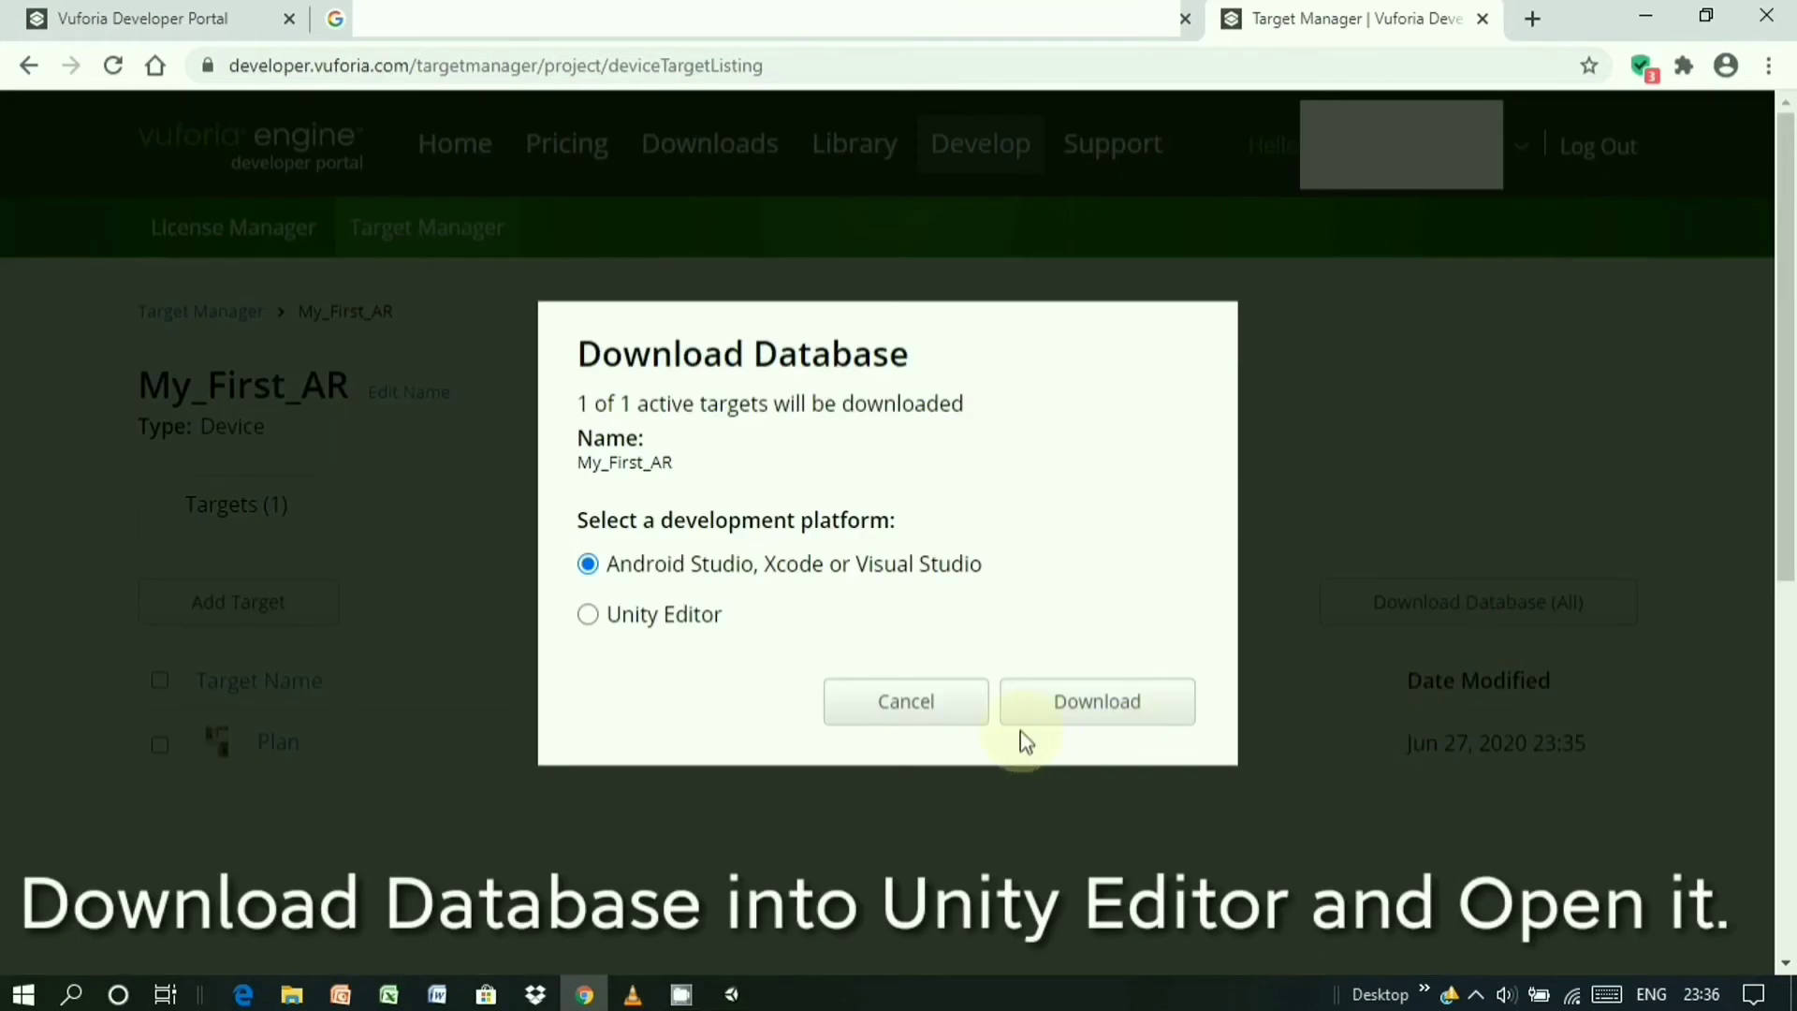
click(587, 615)
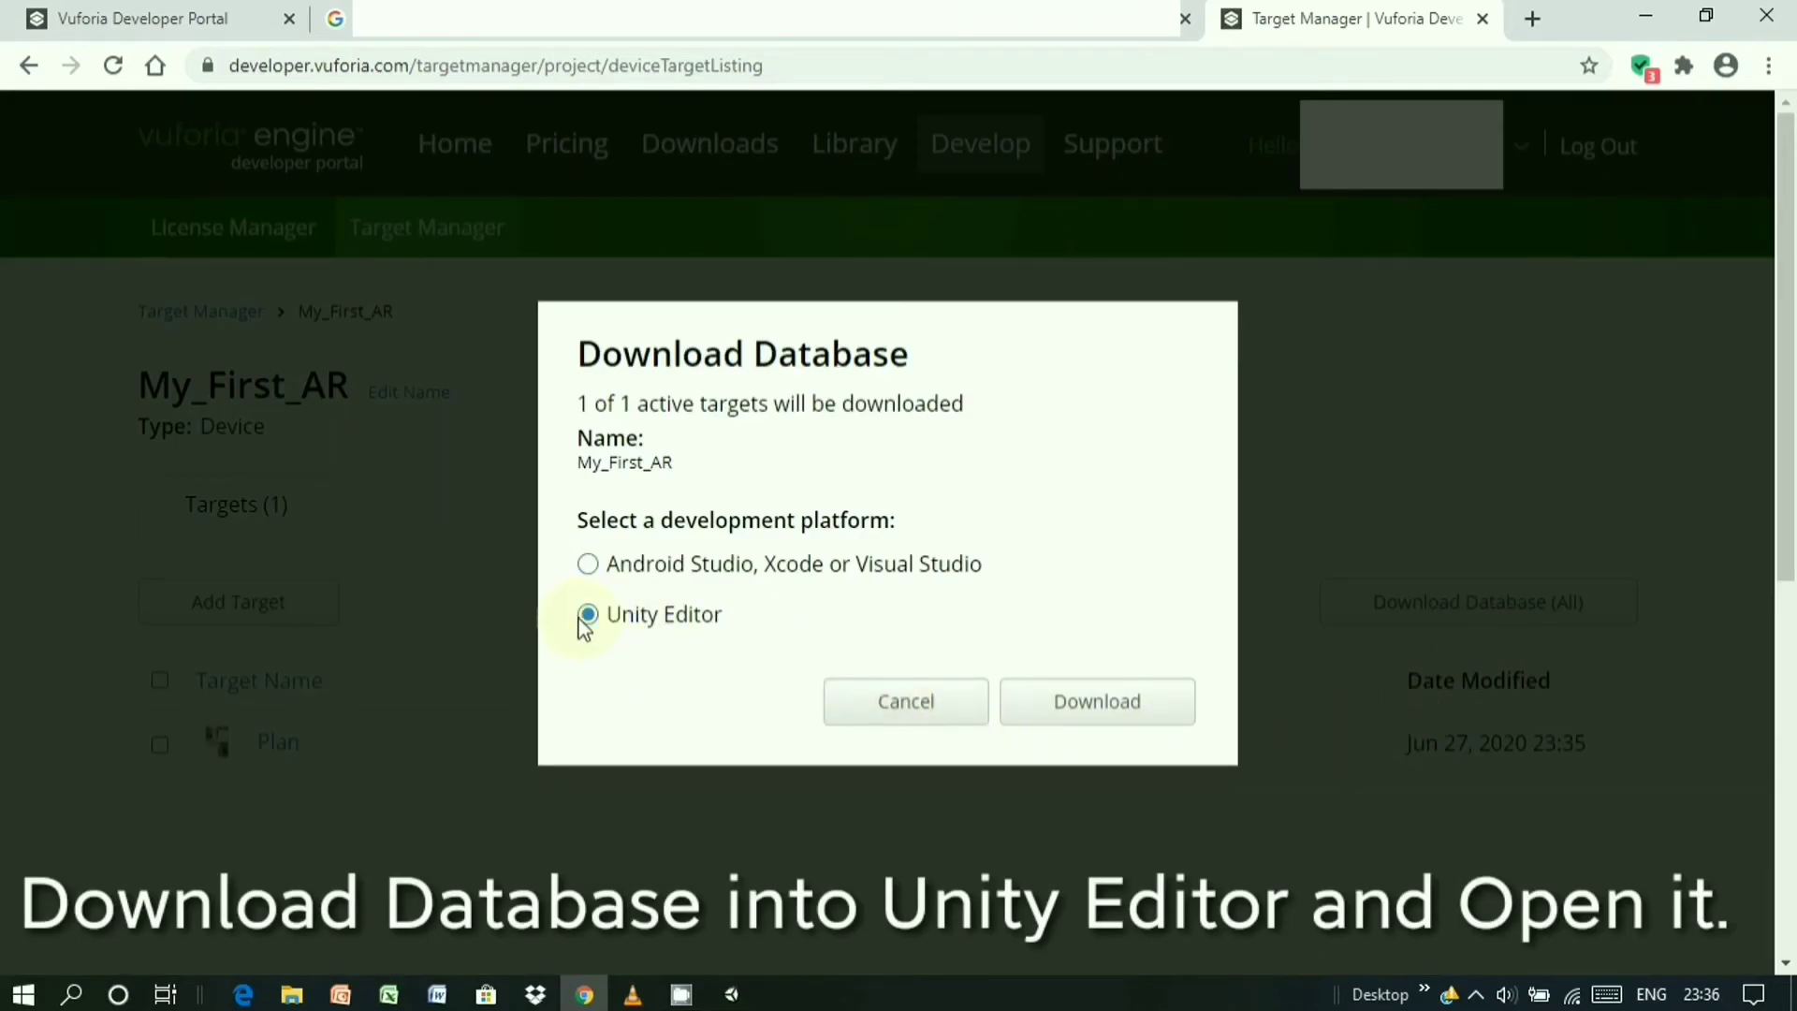
click(1055, 704)
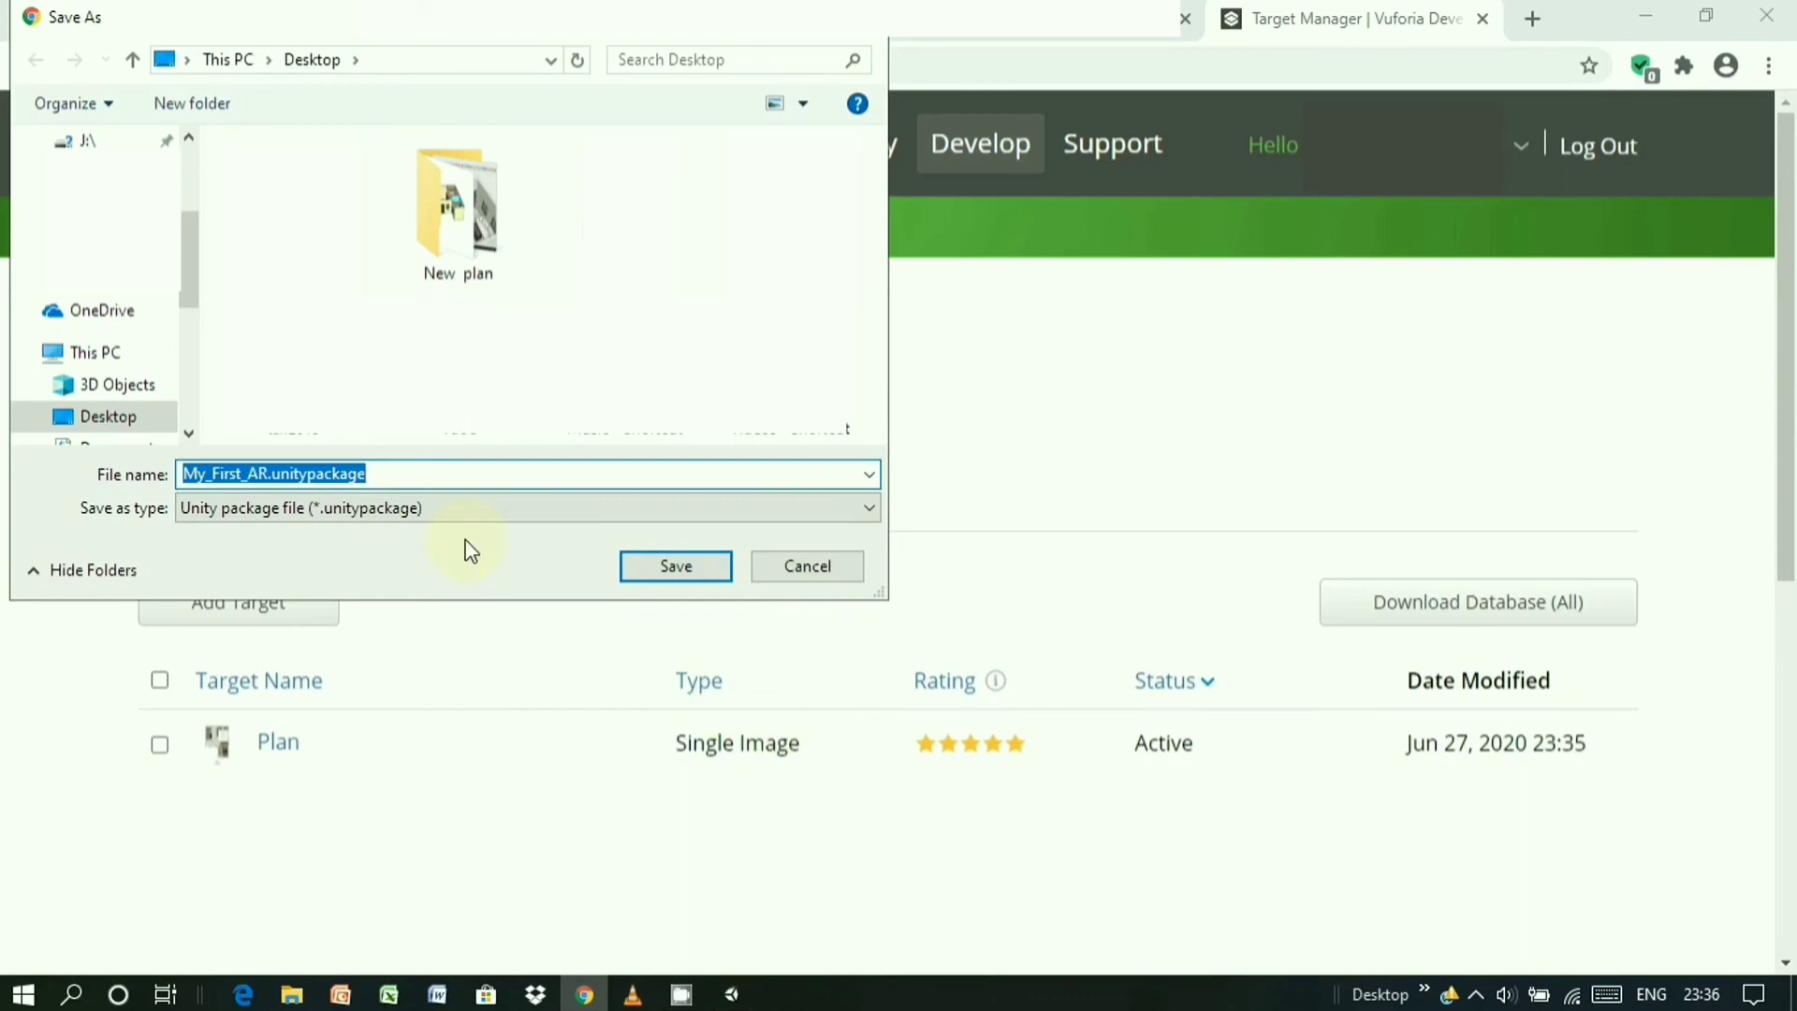
click(362, 519)
click(363, 521)
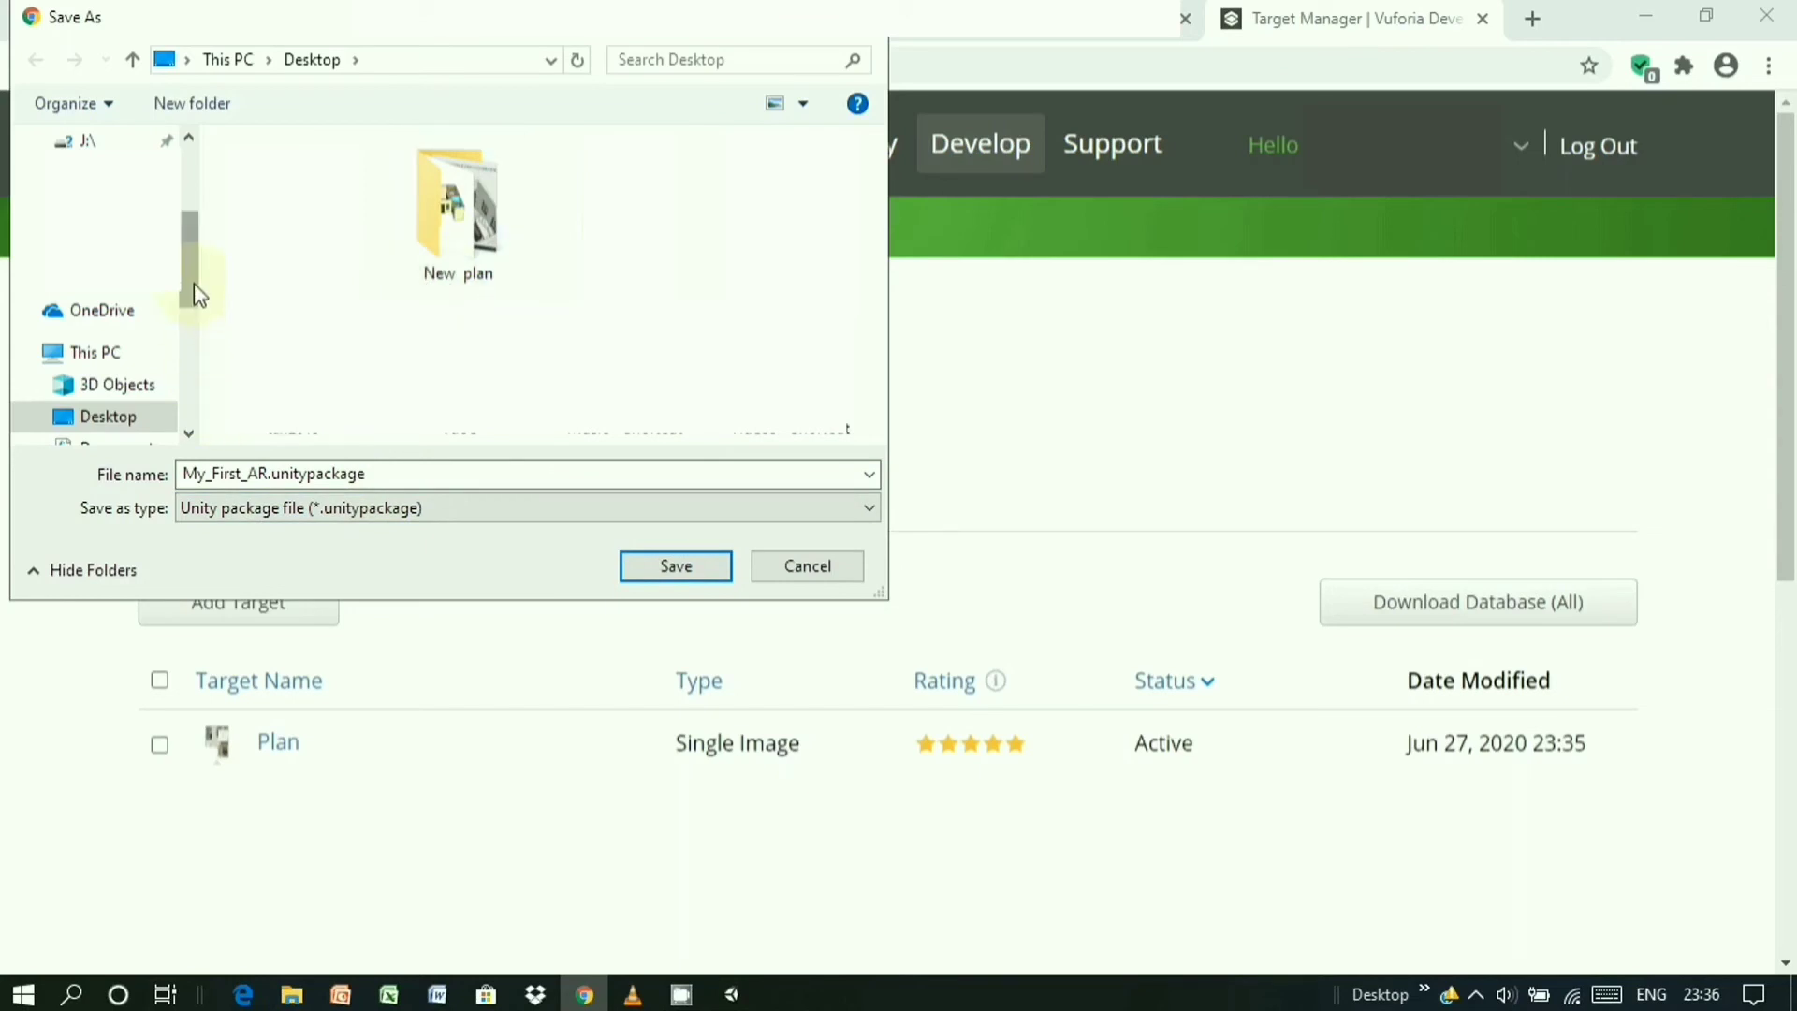
click(28, 236)
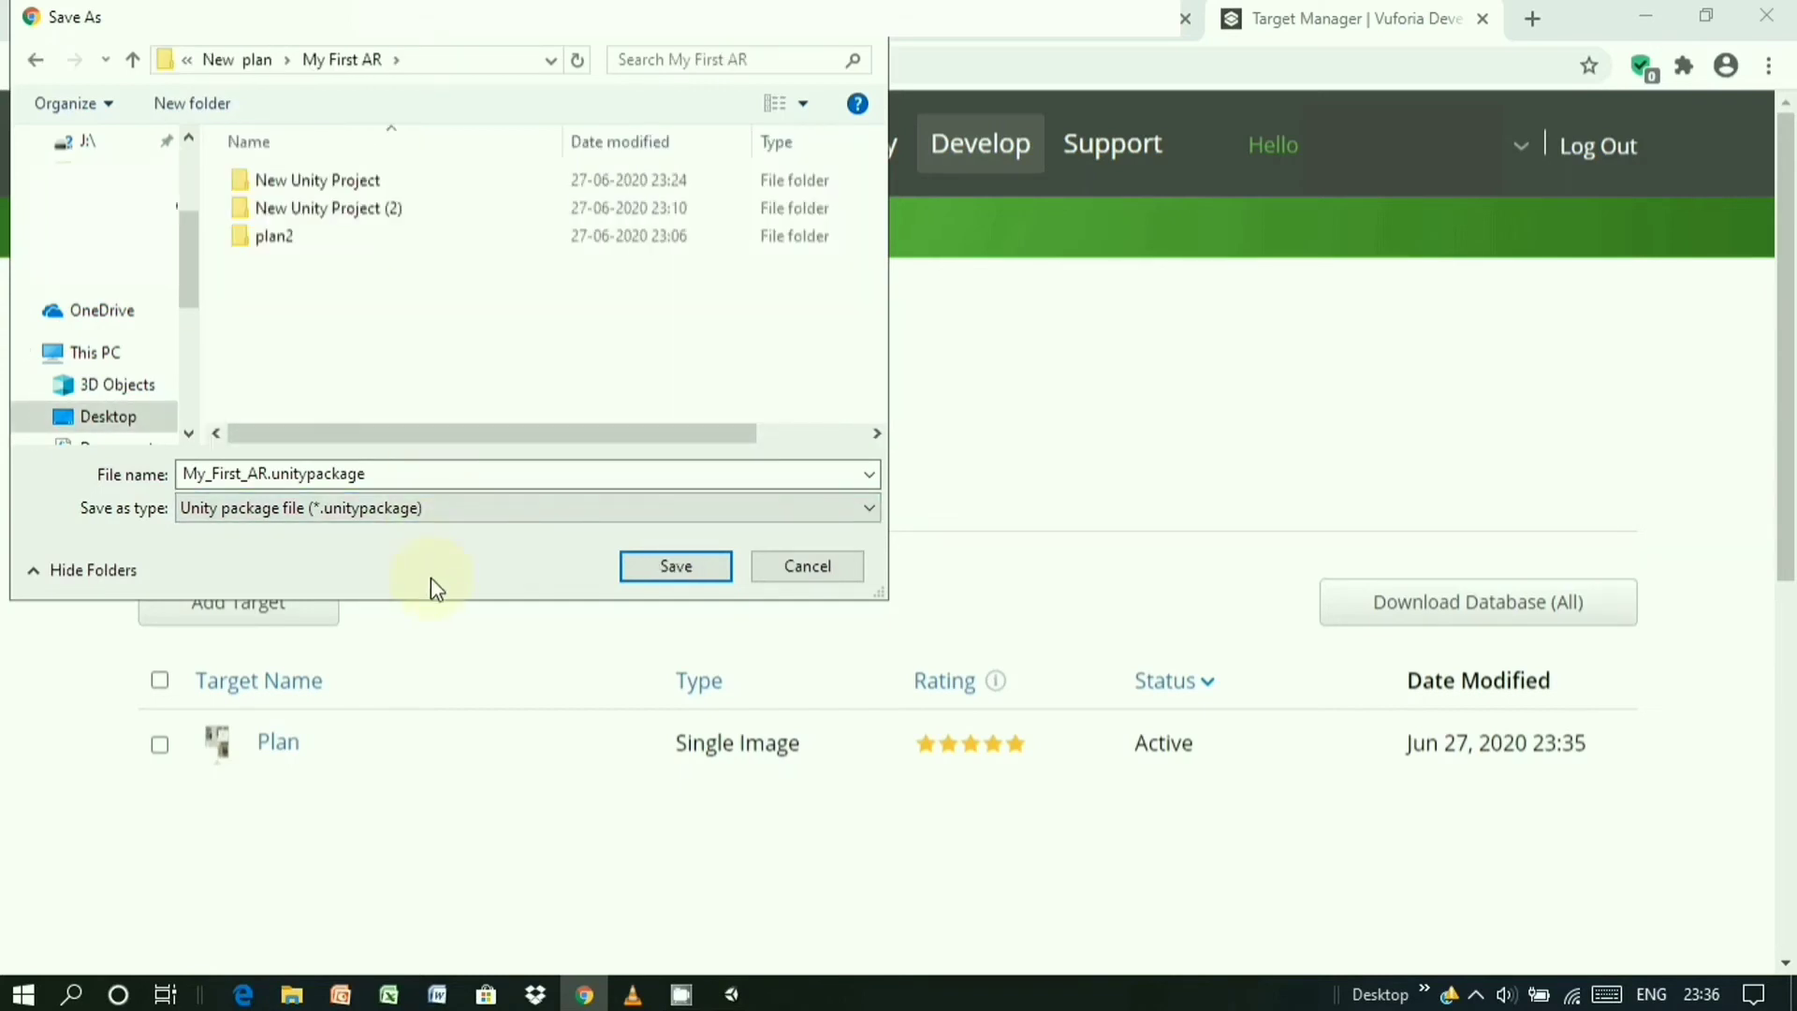
click(676, 566)
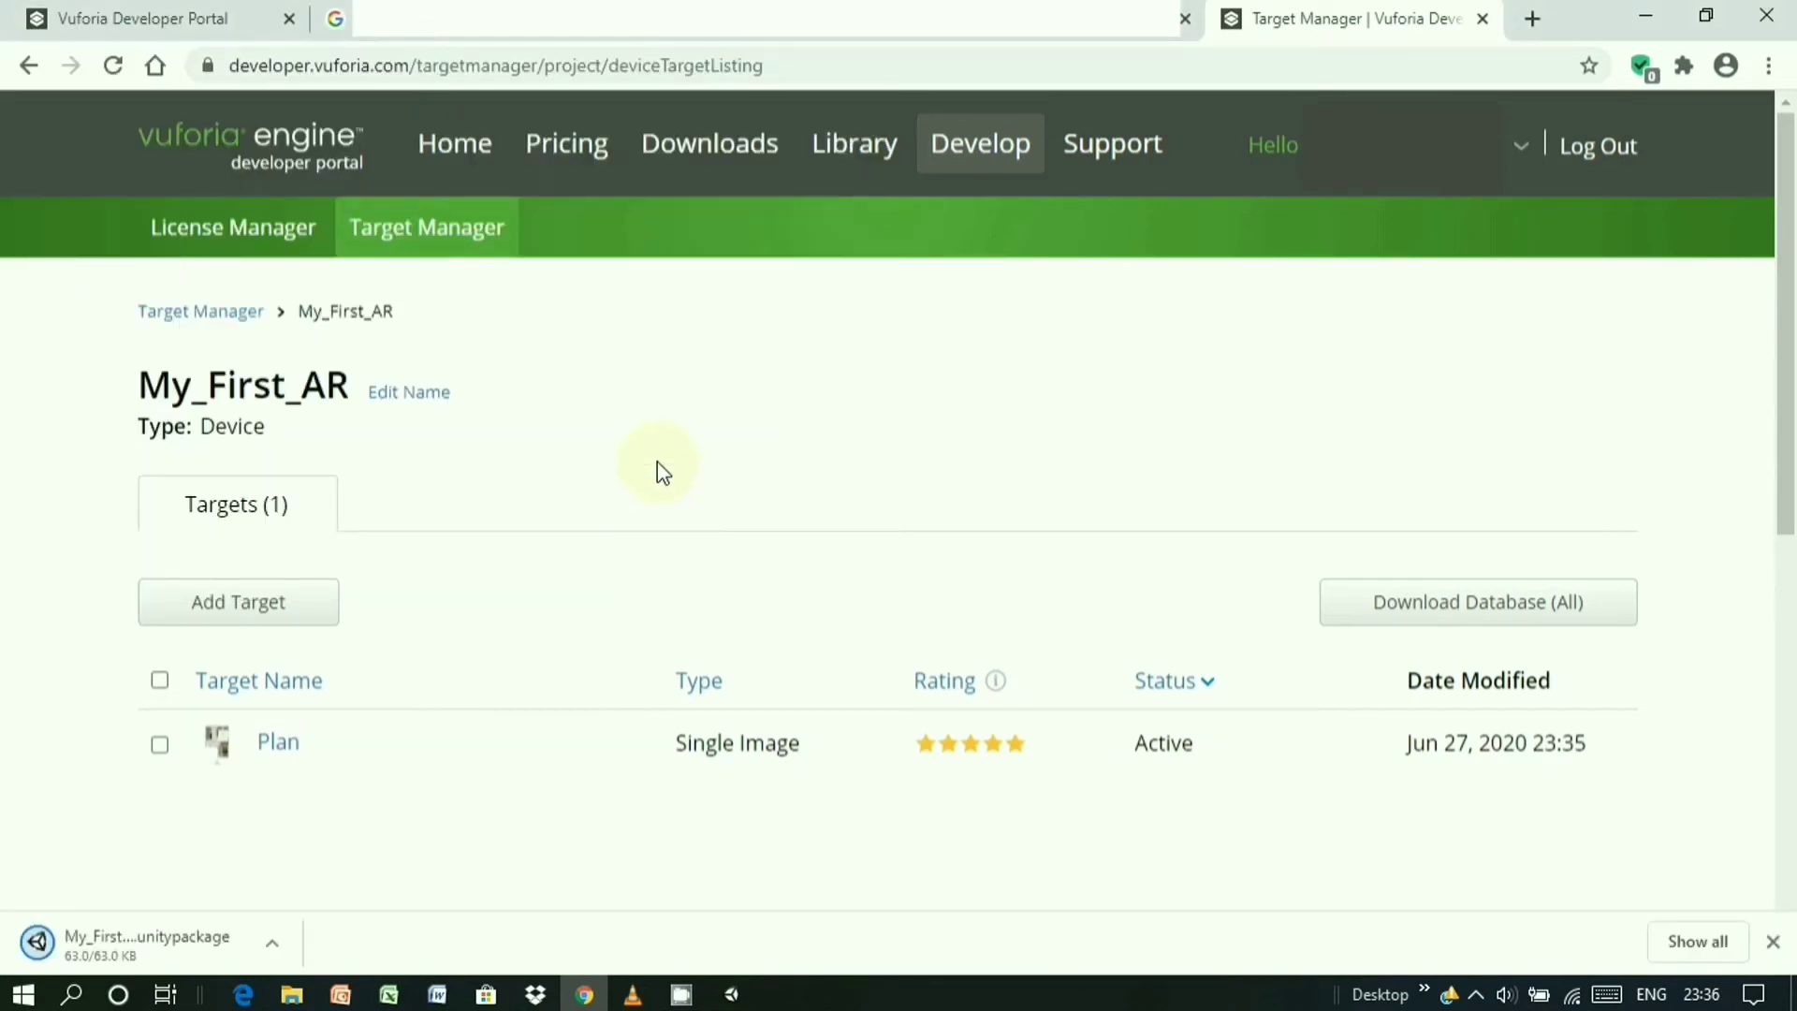
- Open My_First_AR.unitypackage from the My First AR folder and import it into Unity
click(308, 998)
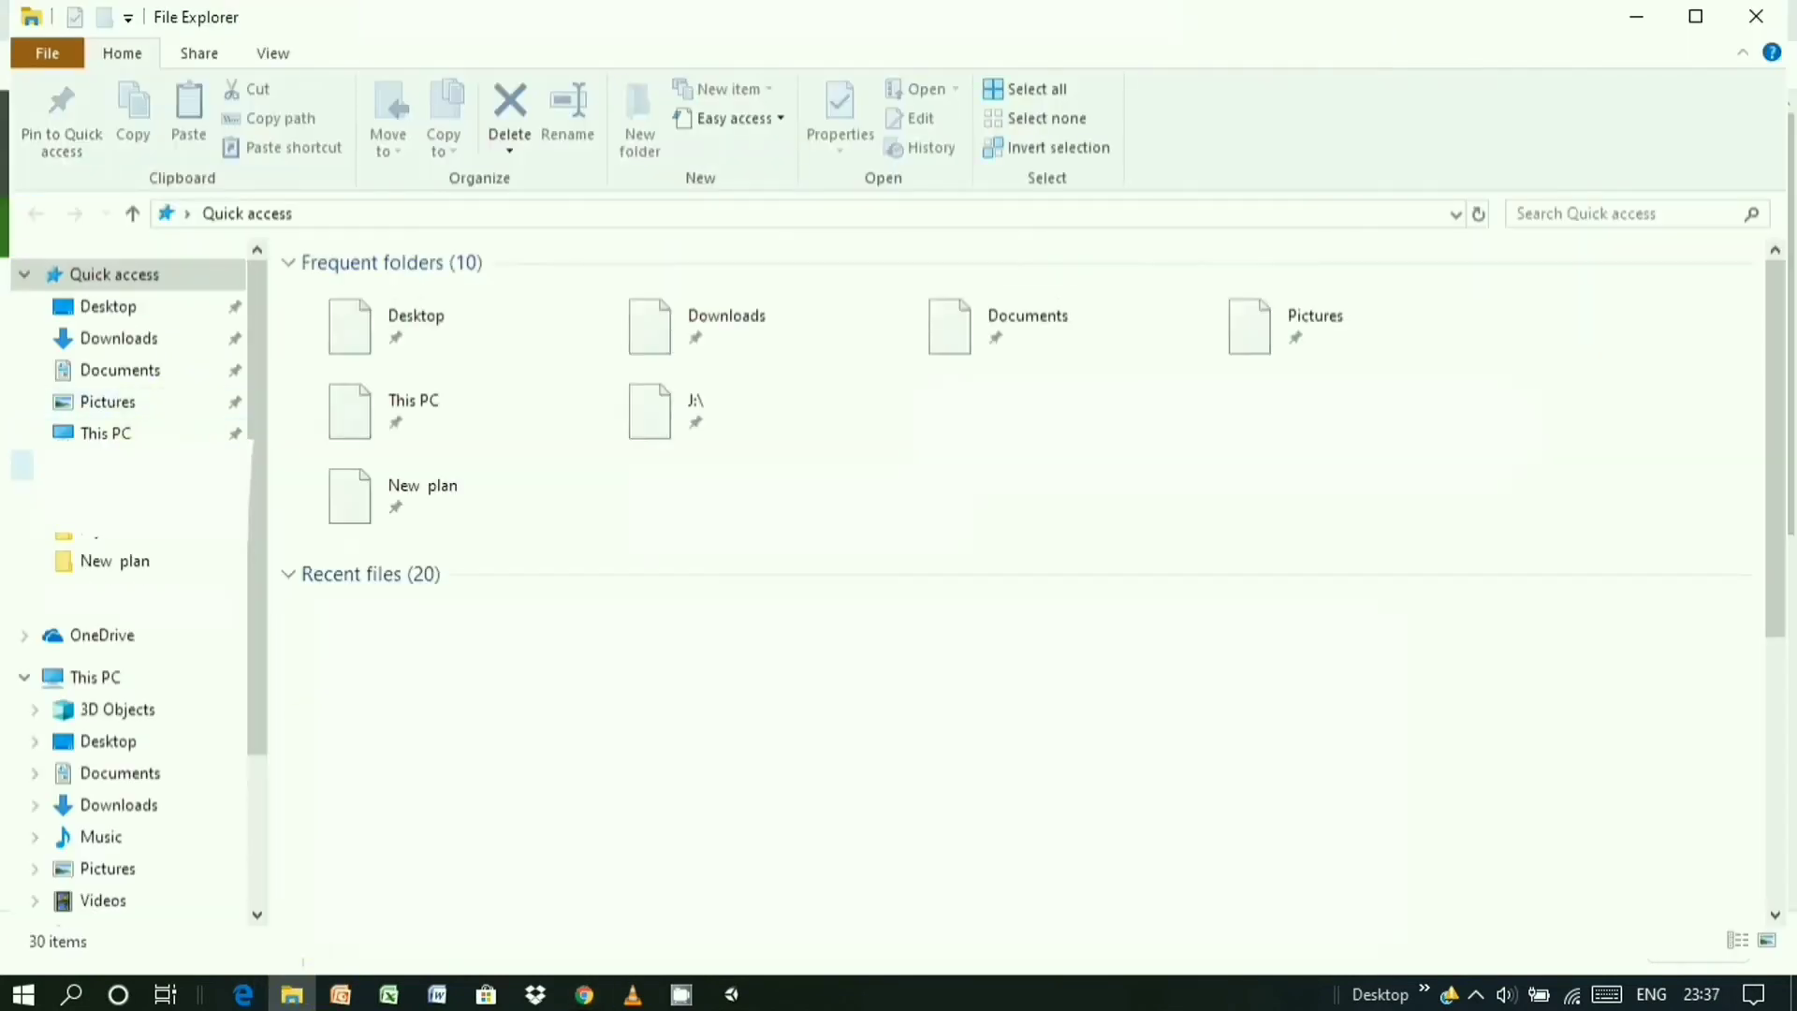
click(141, 565)
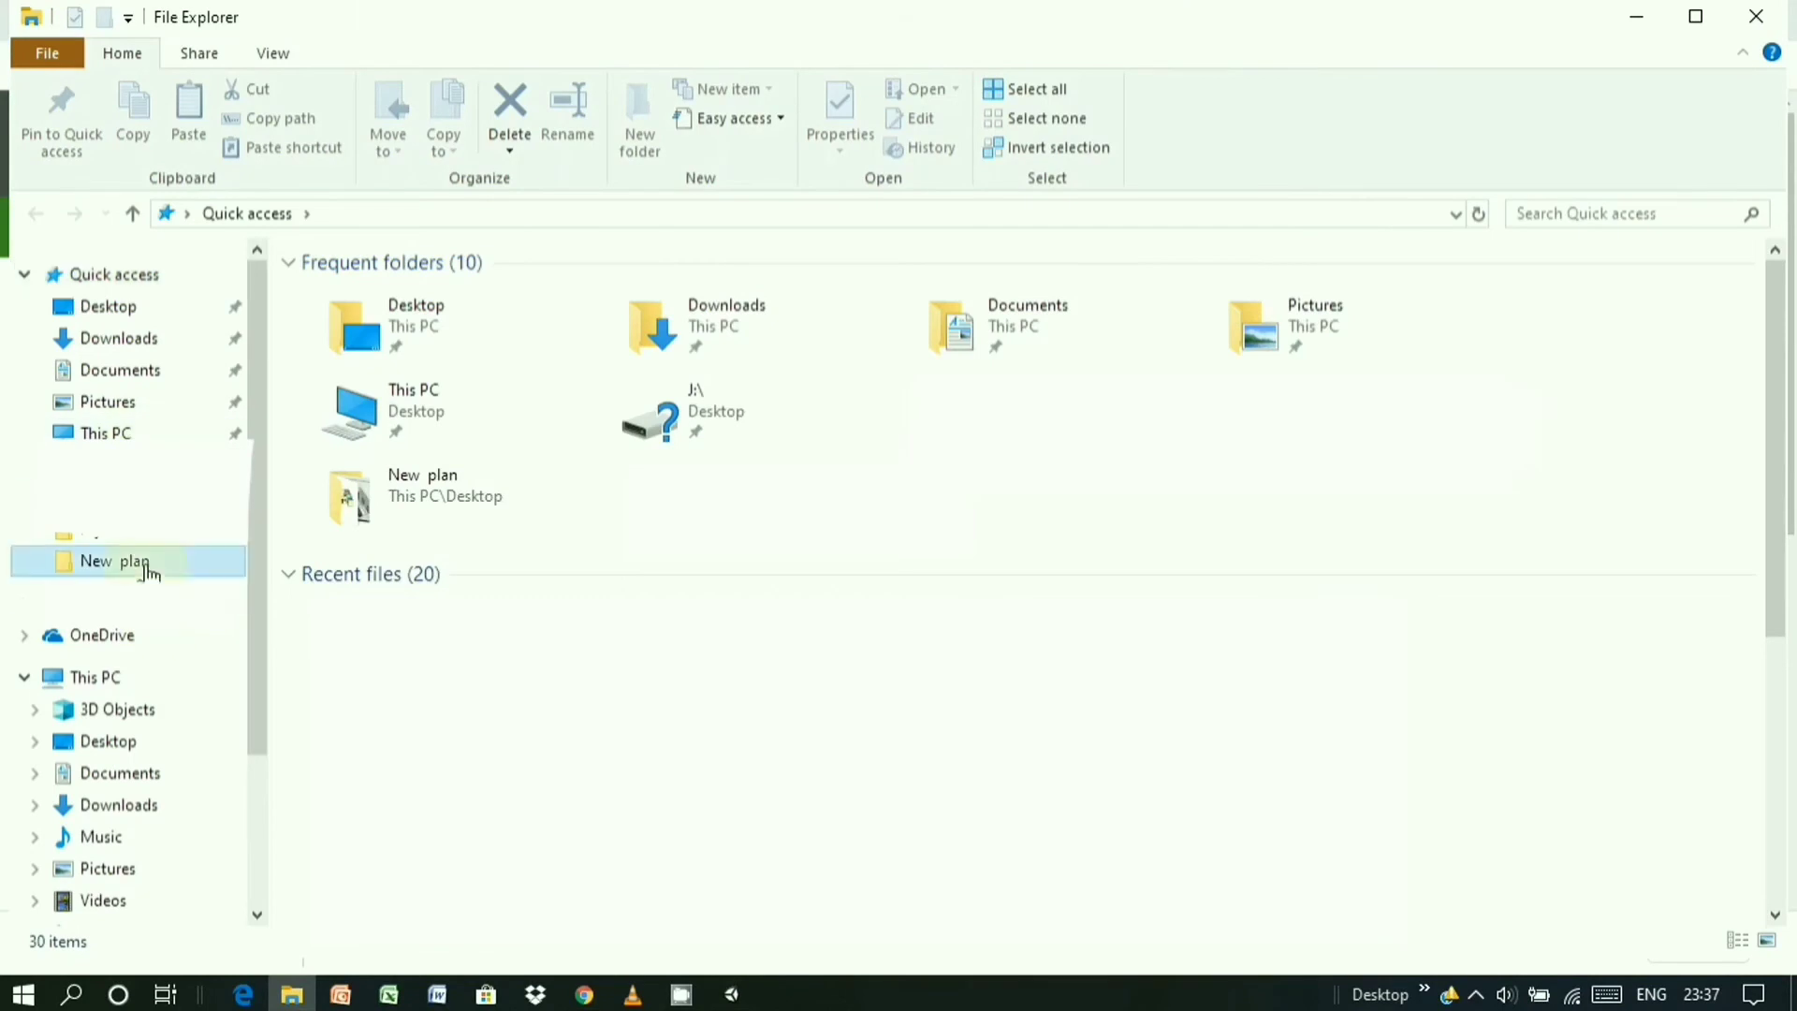
double_click(361, 323)
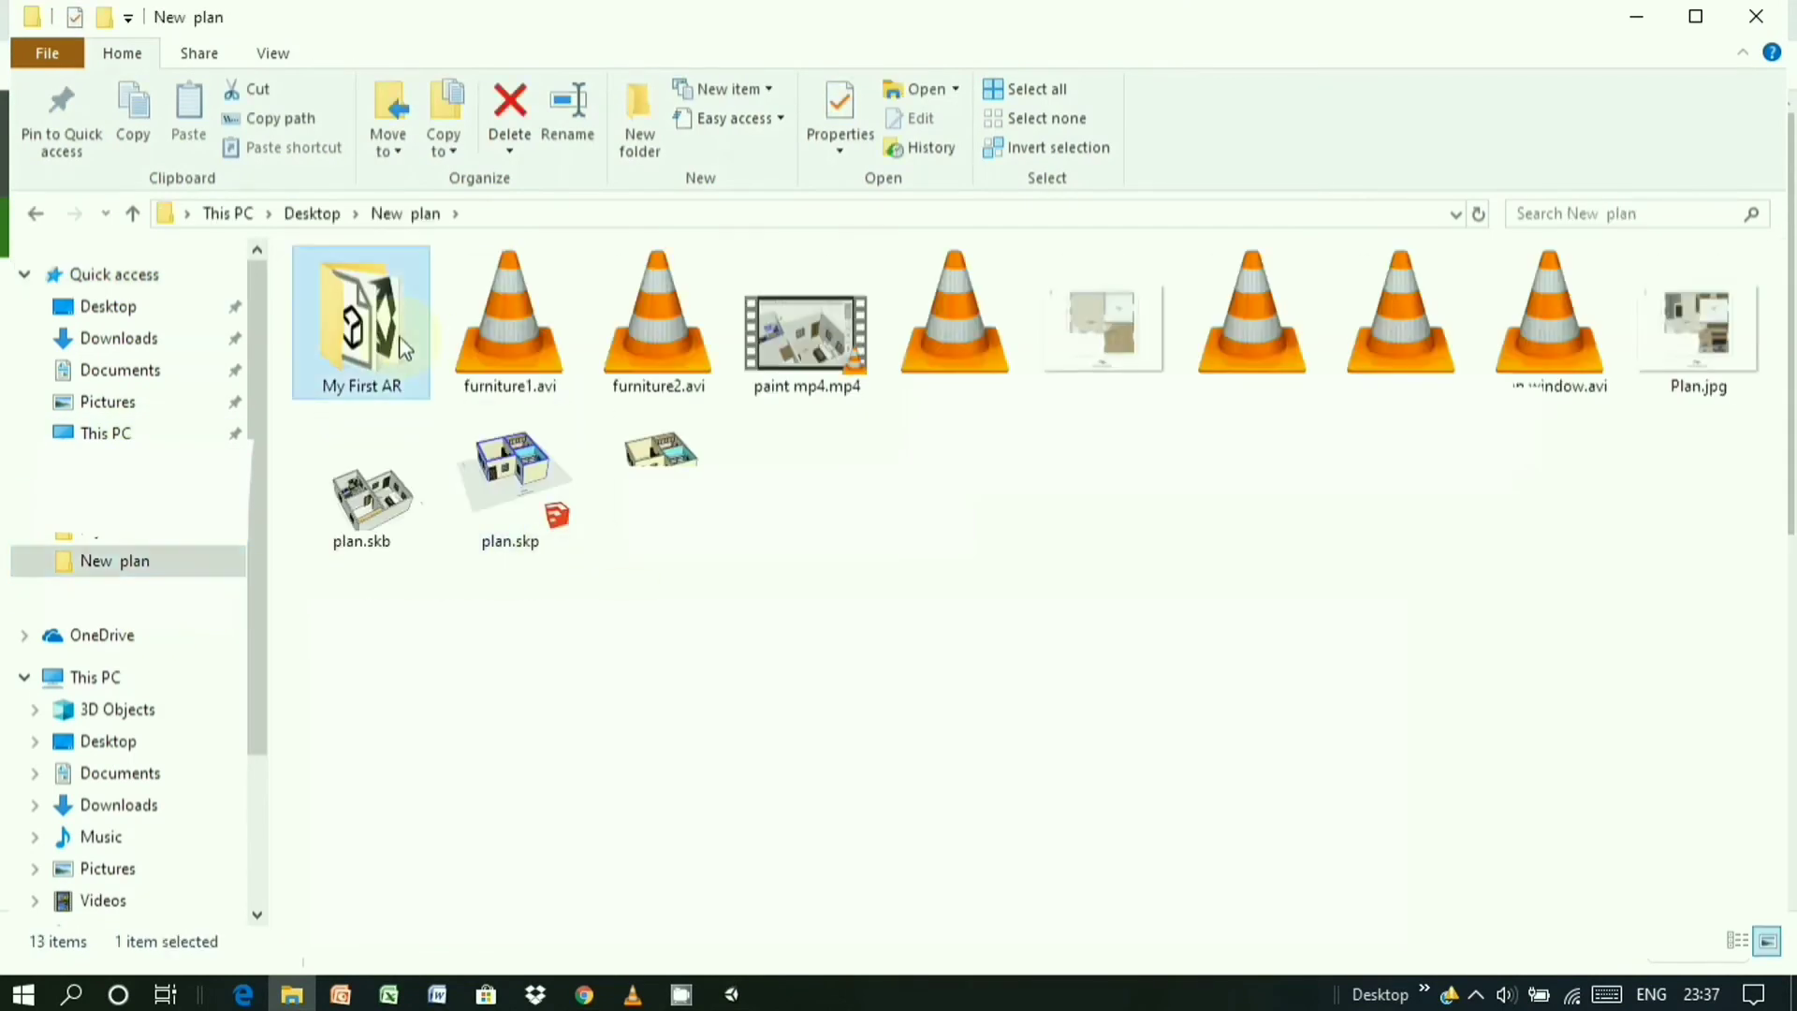
click(465, 384)
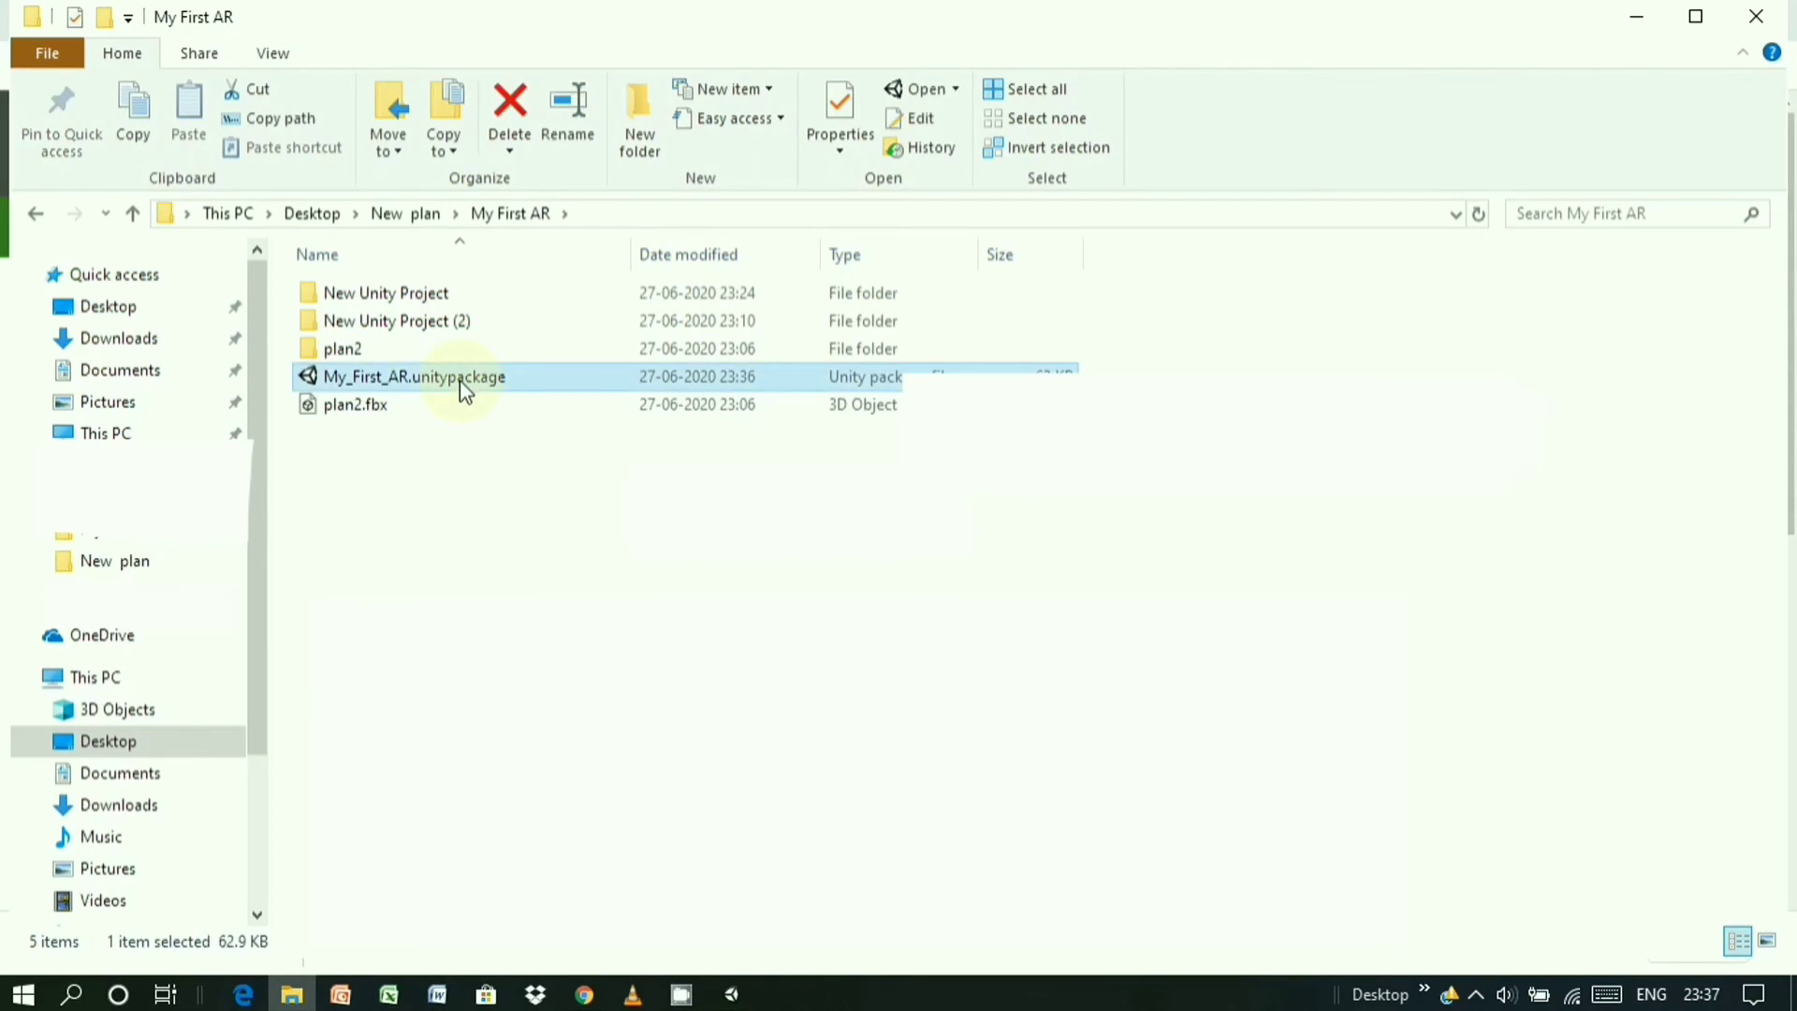
double_click(466, 384)
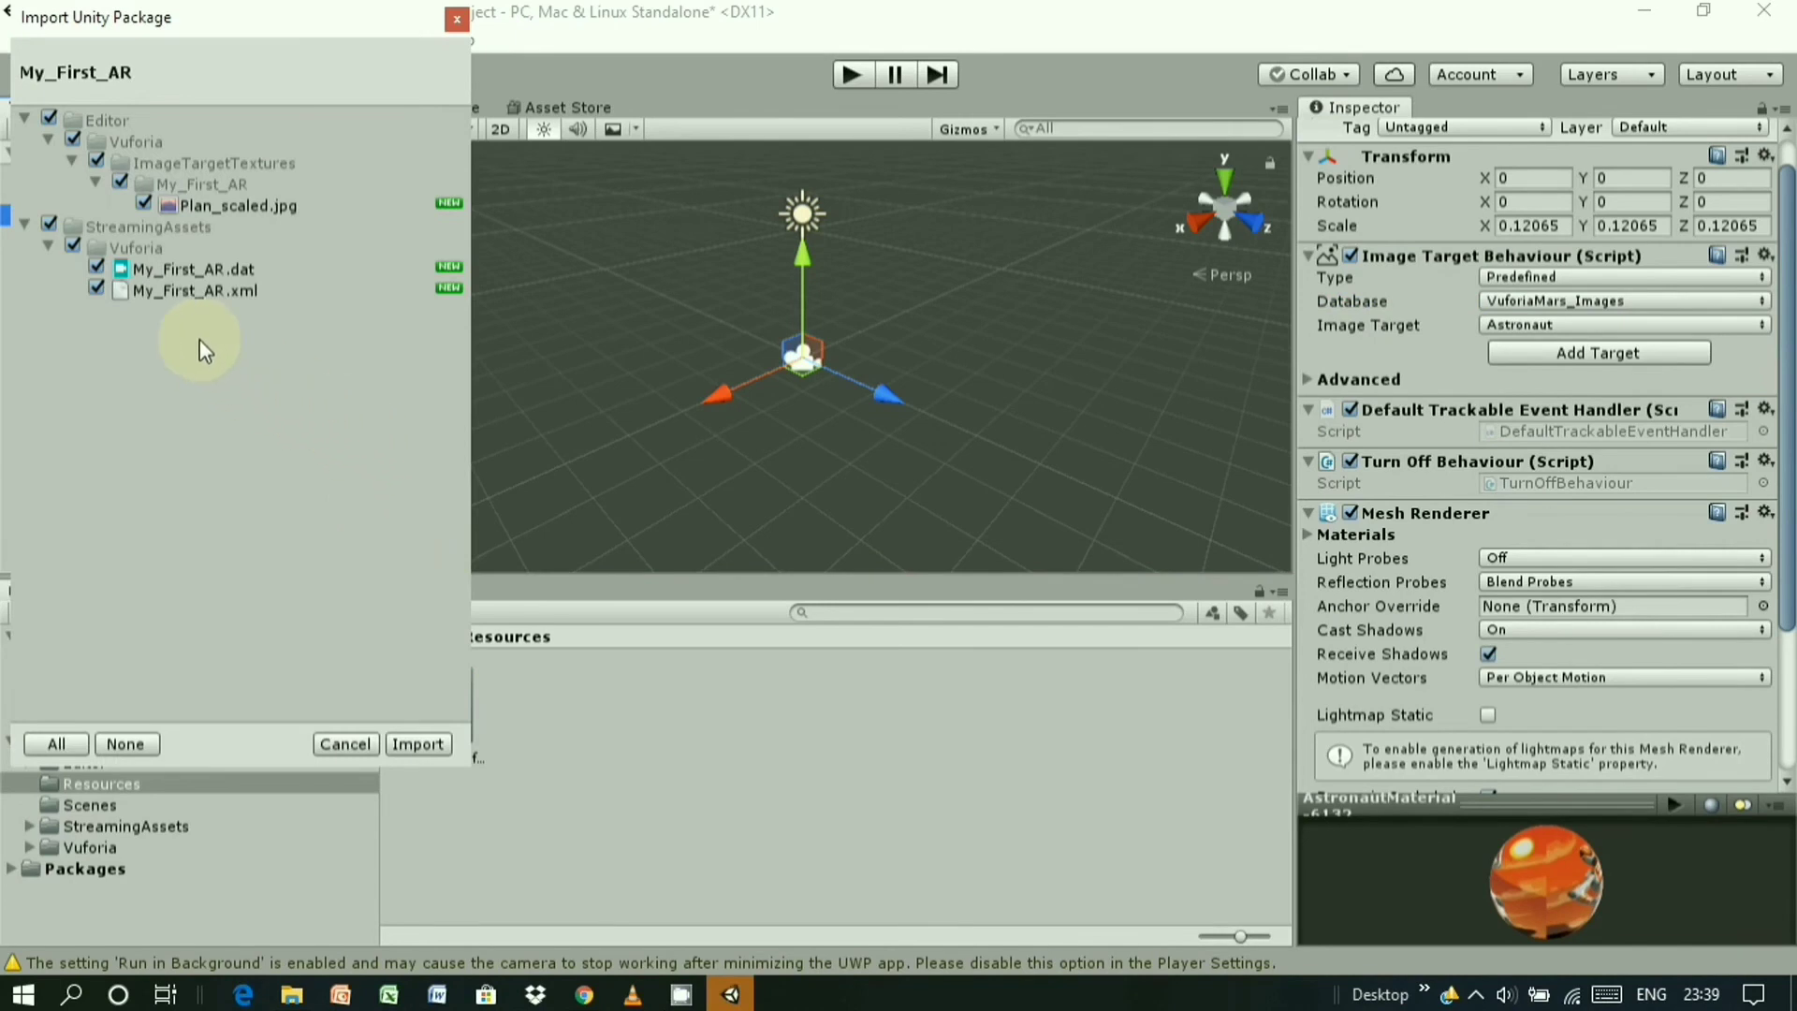
click(418, 744)
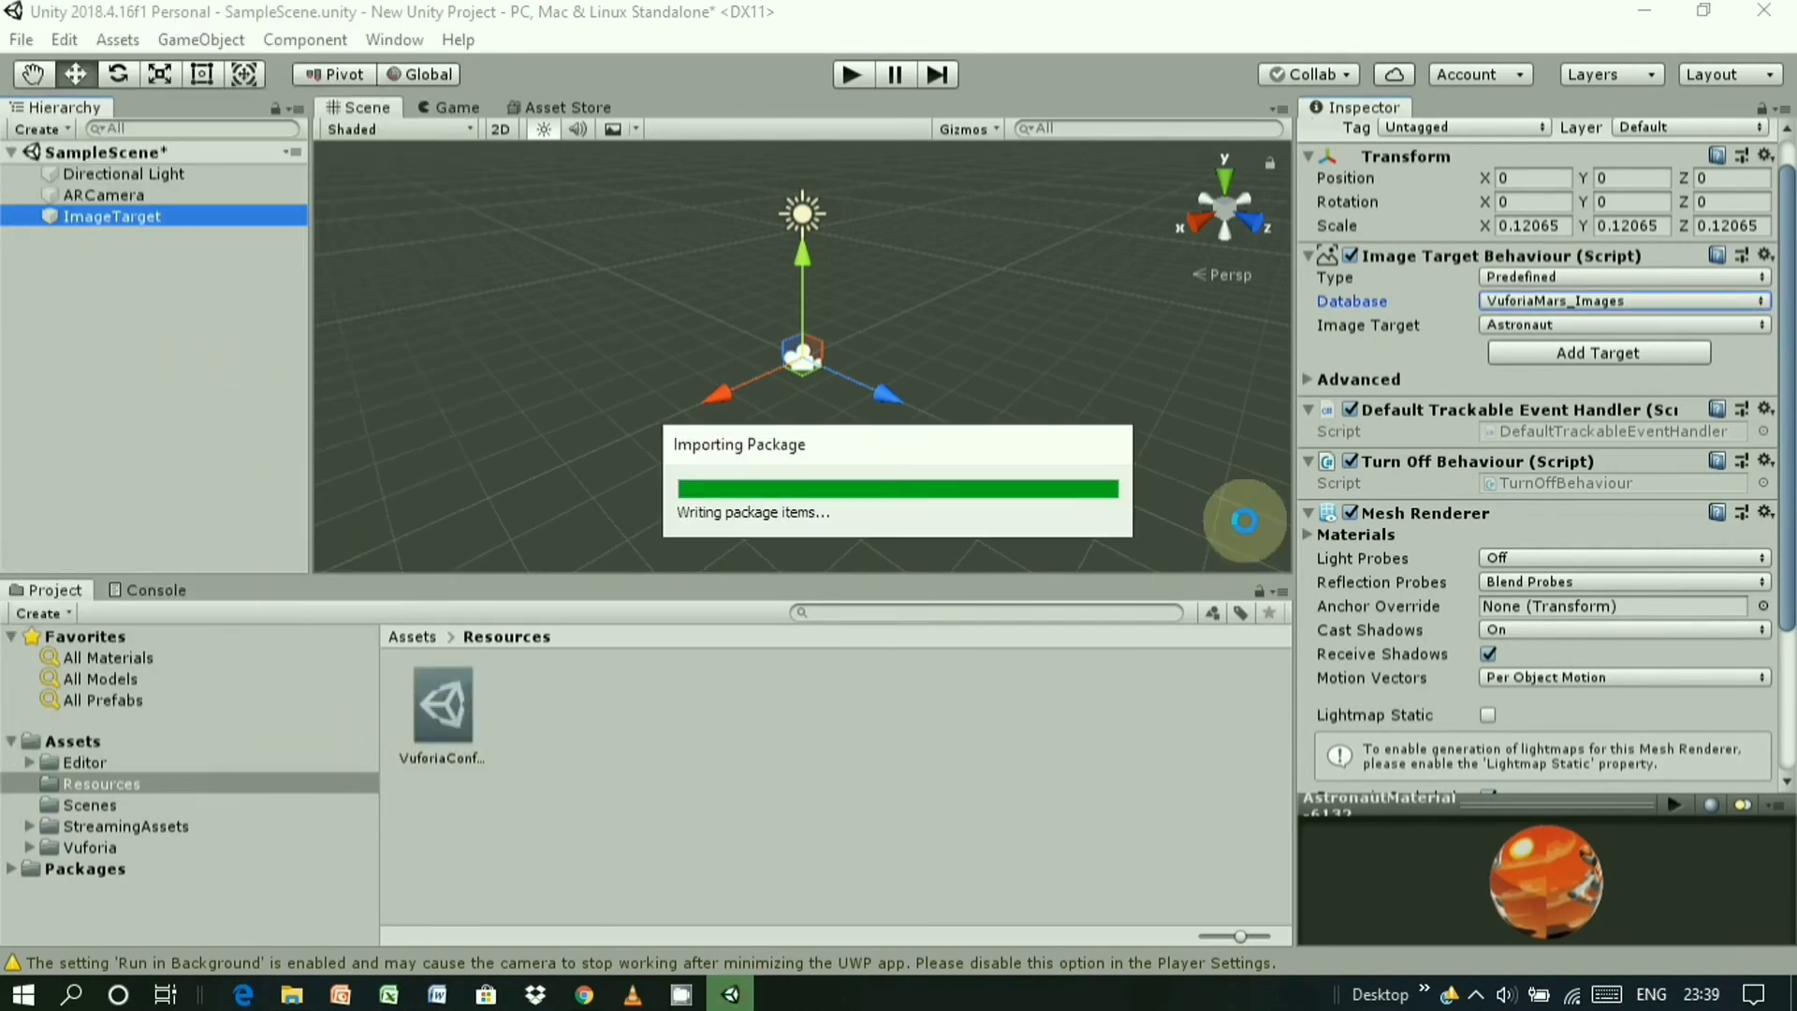
- Assign the My_First_AR database to the ImageTarget and orbit the Scene to inspect the Plan image
click(1670, 306)
click(1655, 356)
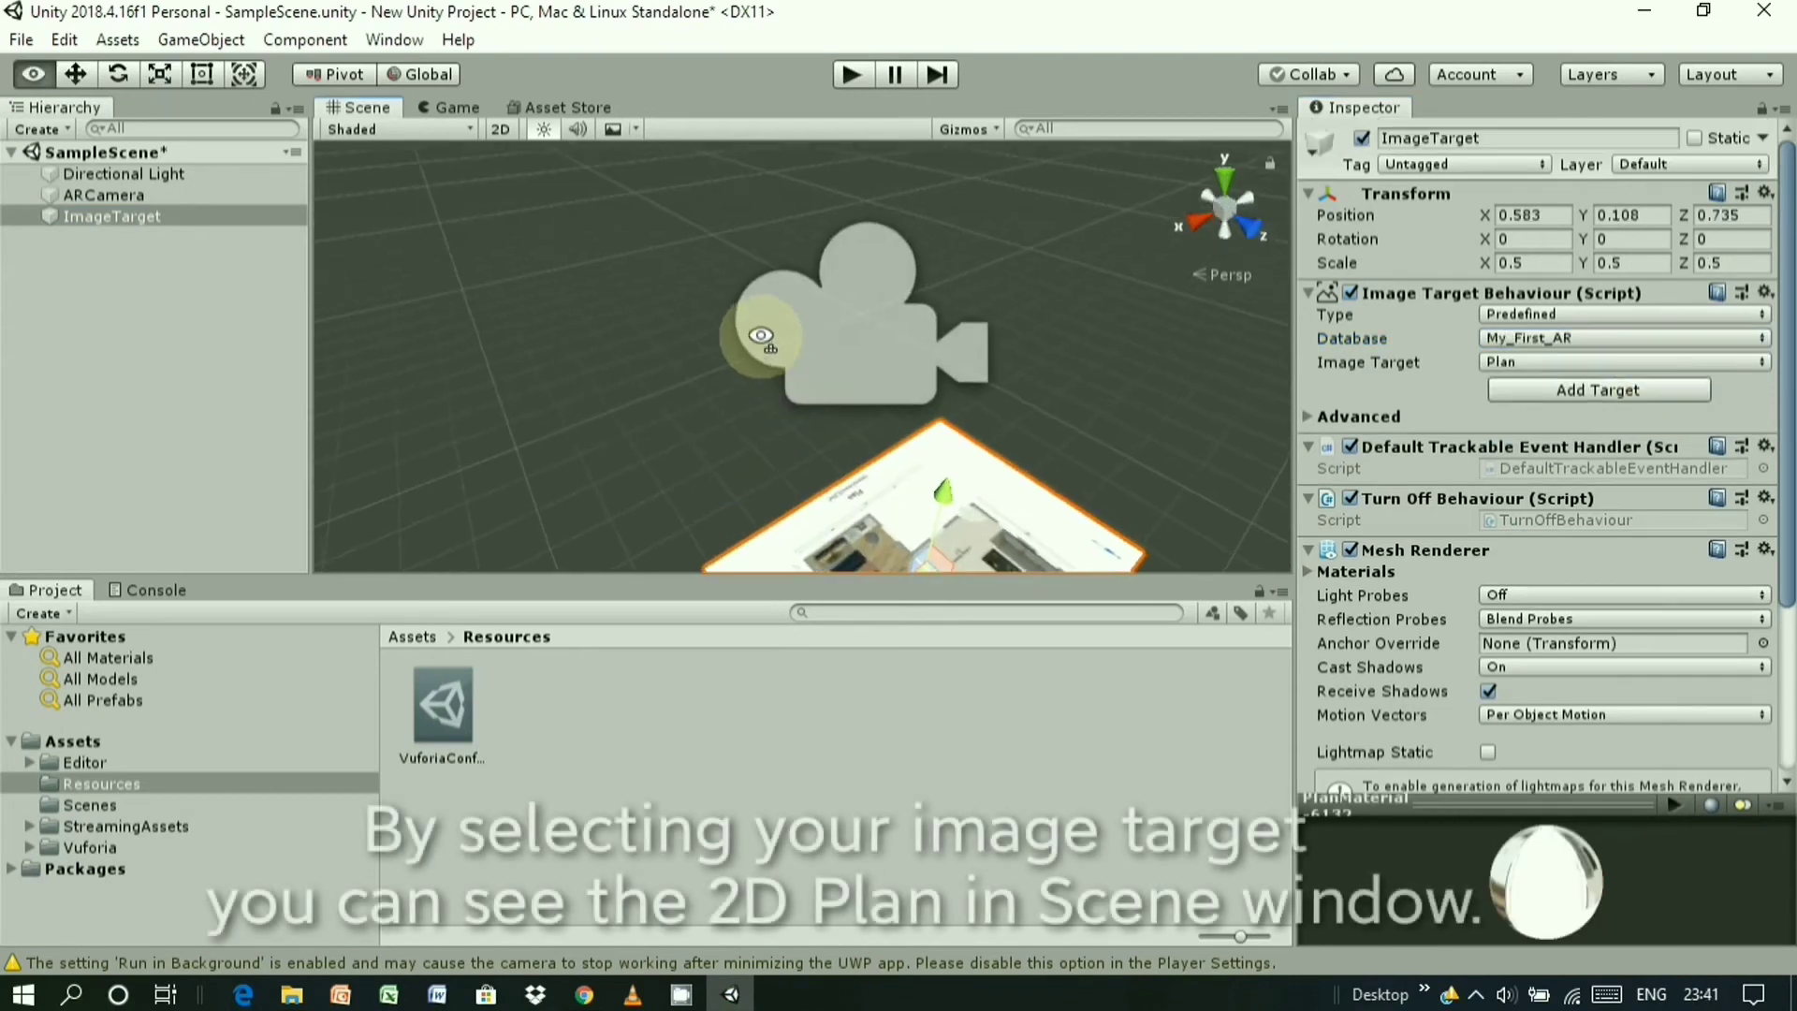
alt+drag(742, 321, 925, 500)
click(925, 500)
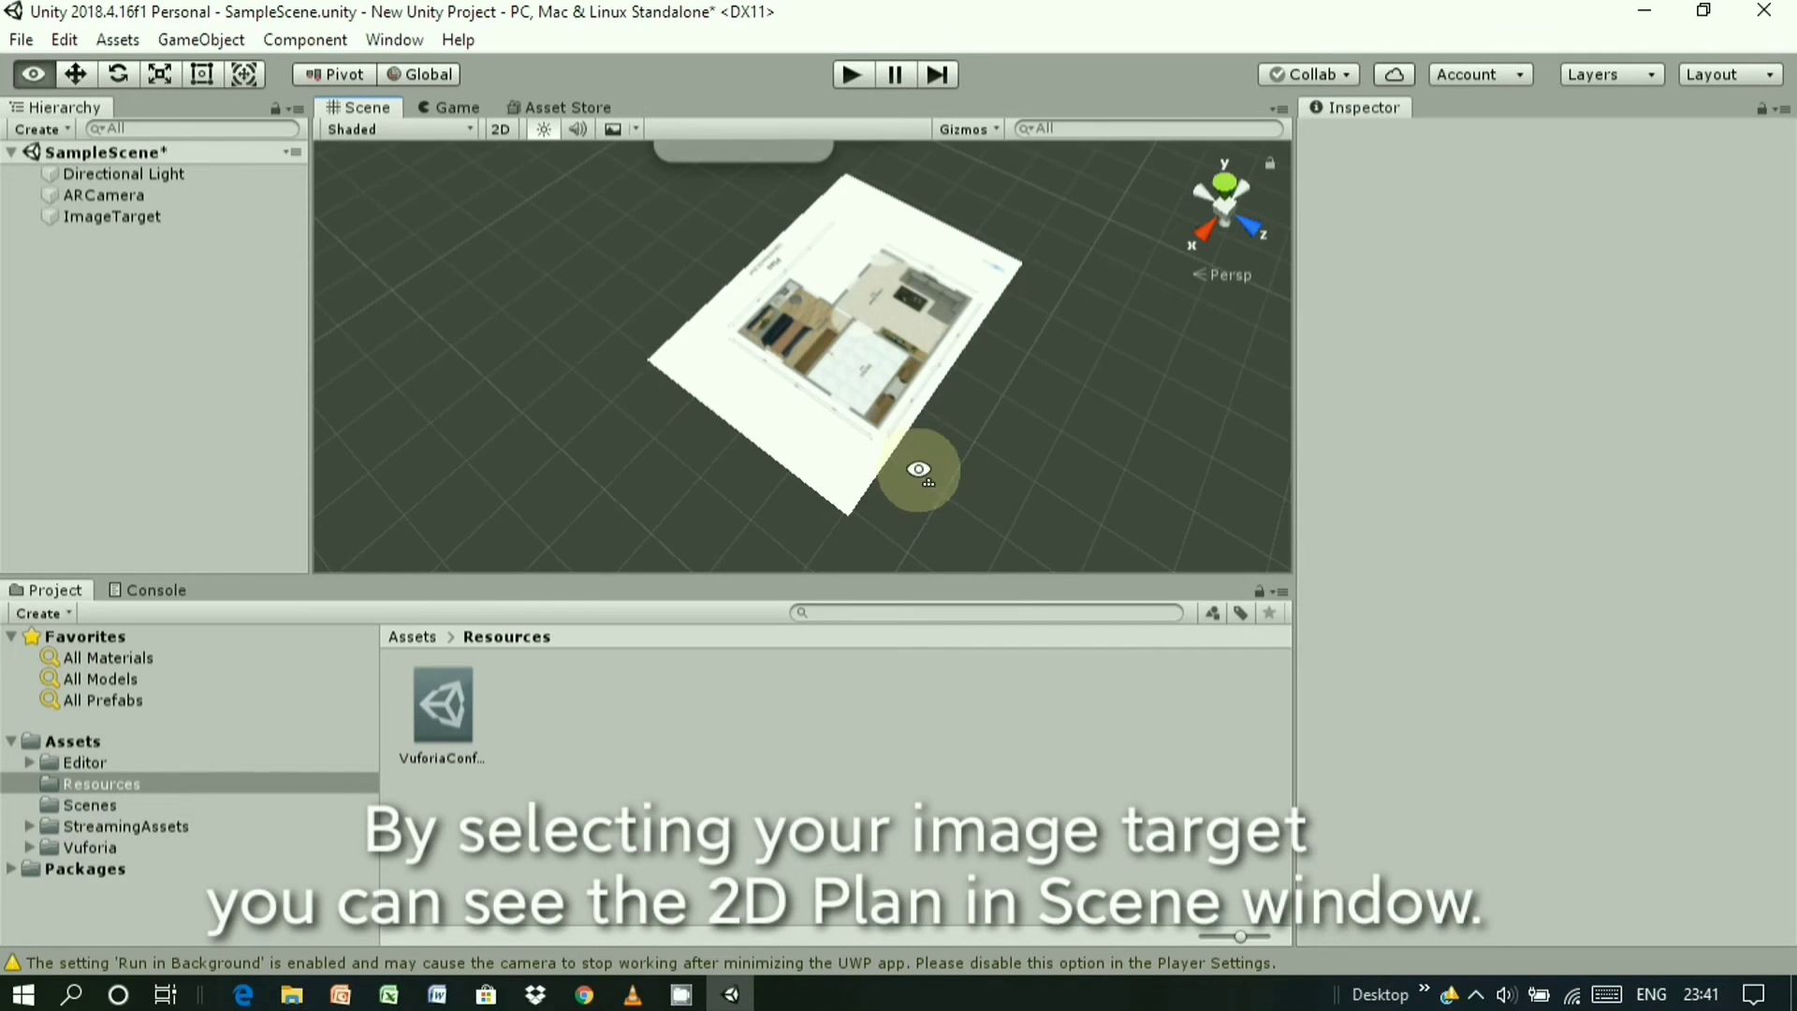
scroll(919, 479, up, 5)
scroll(920, 479, down, 3)
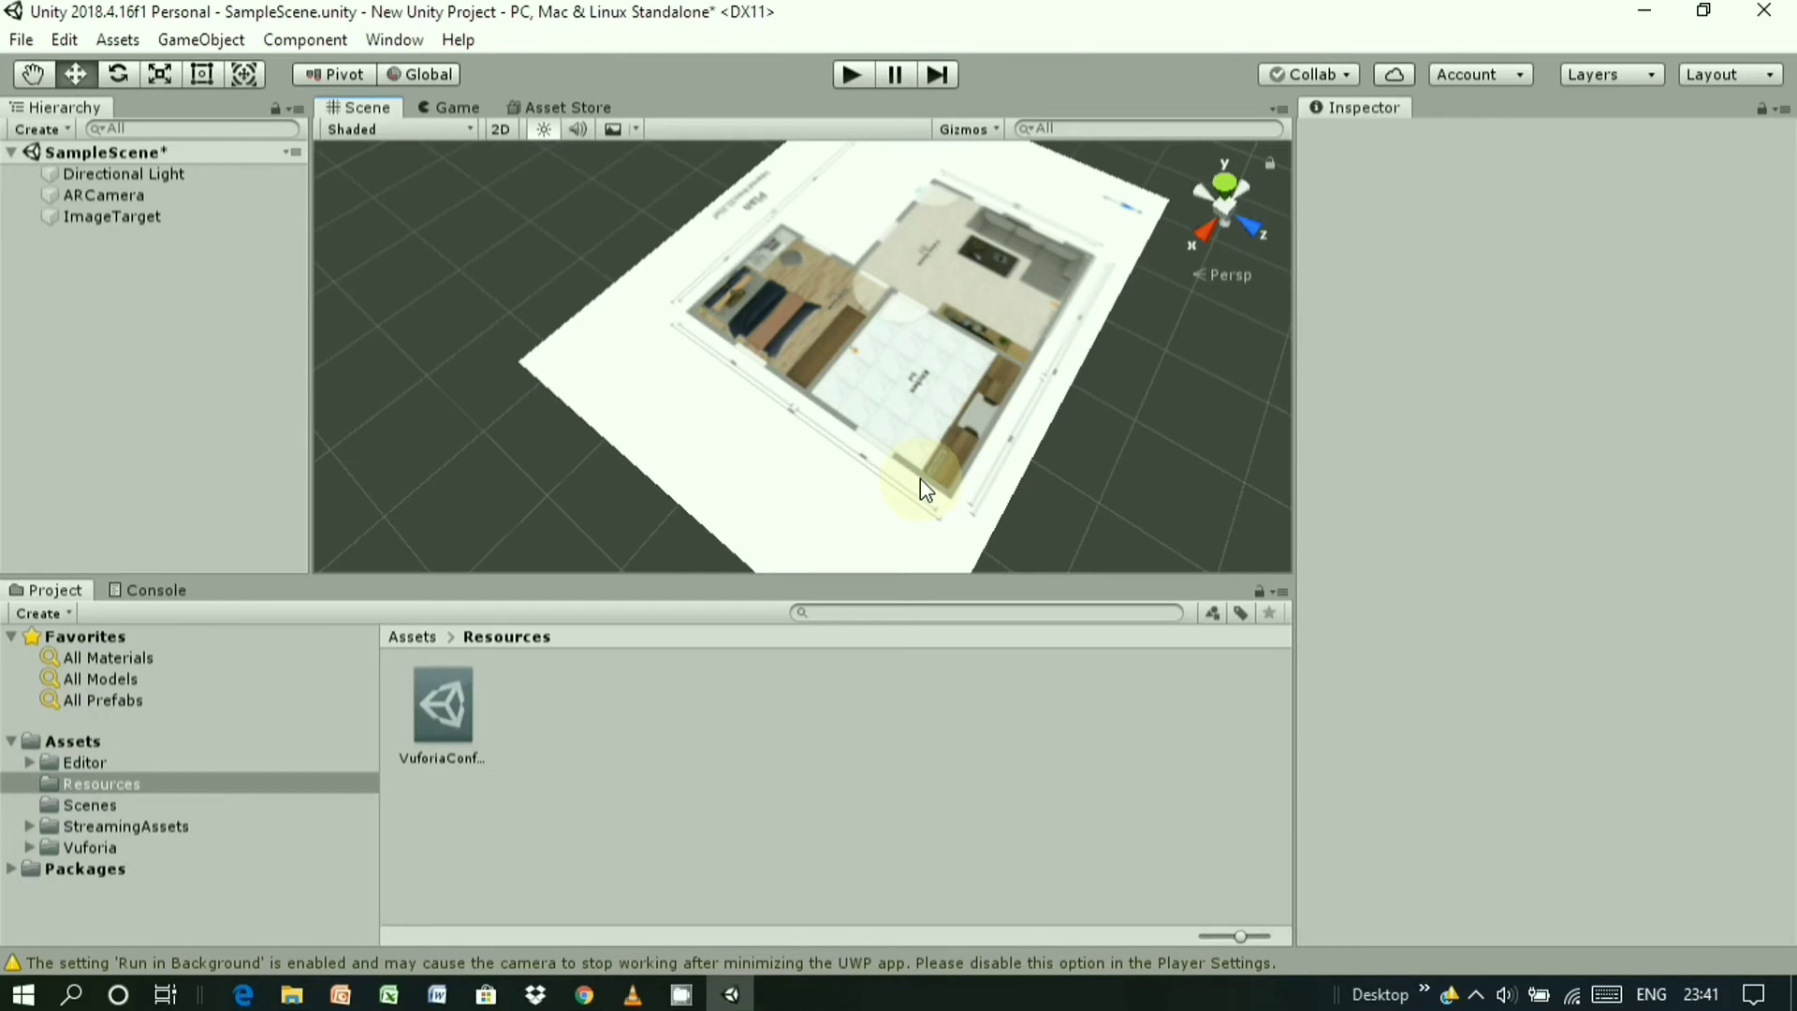
scroll(919, 480, down, 3)
right_click(103, 216)
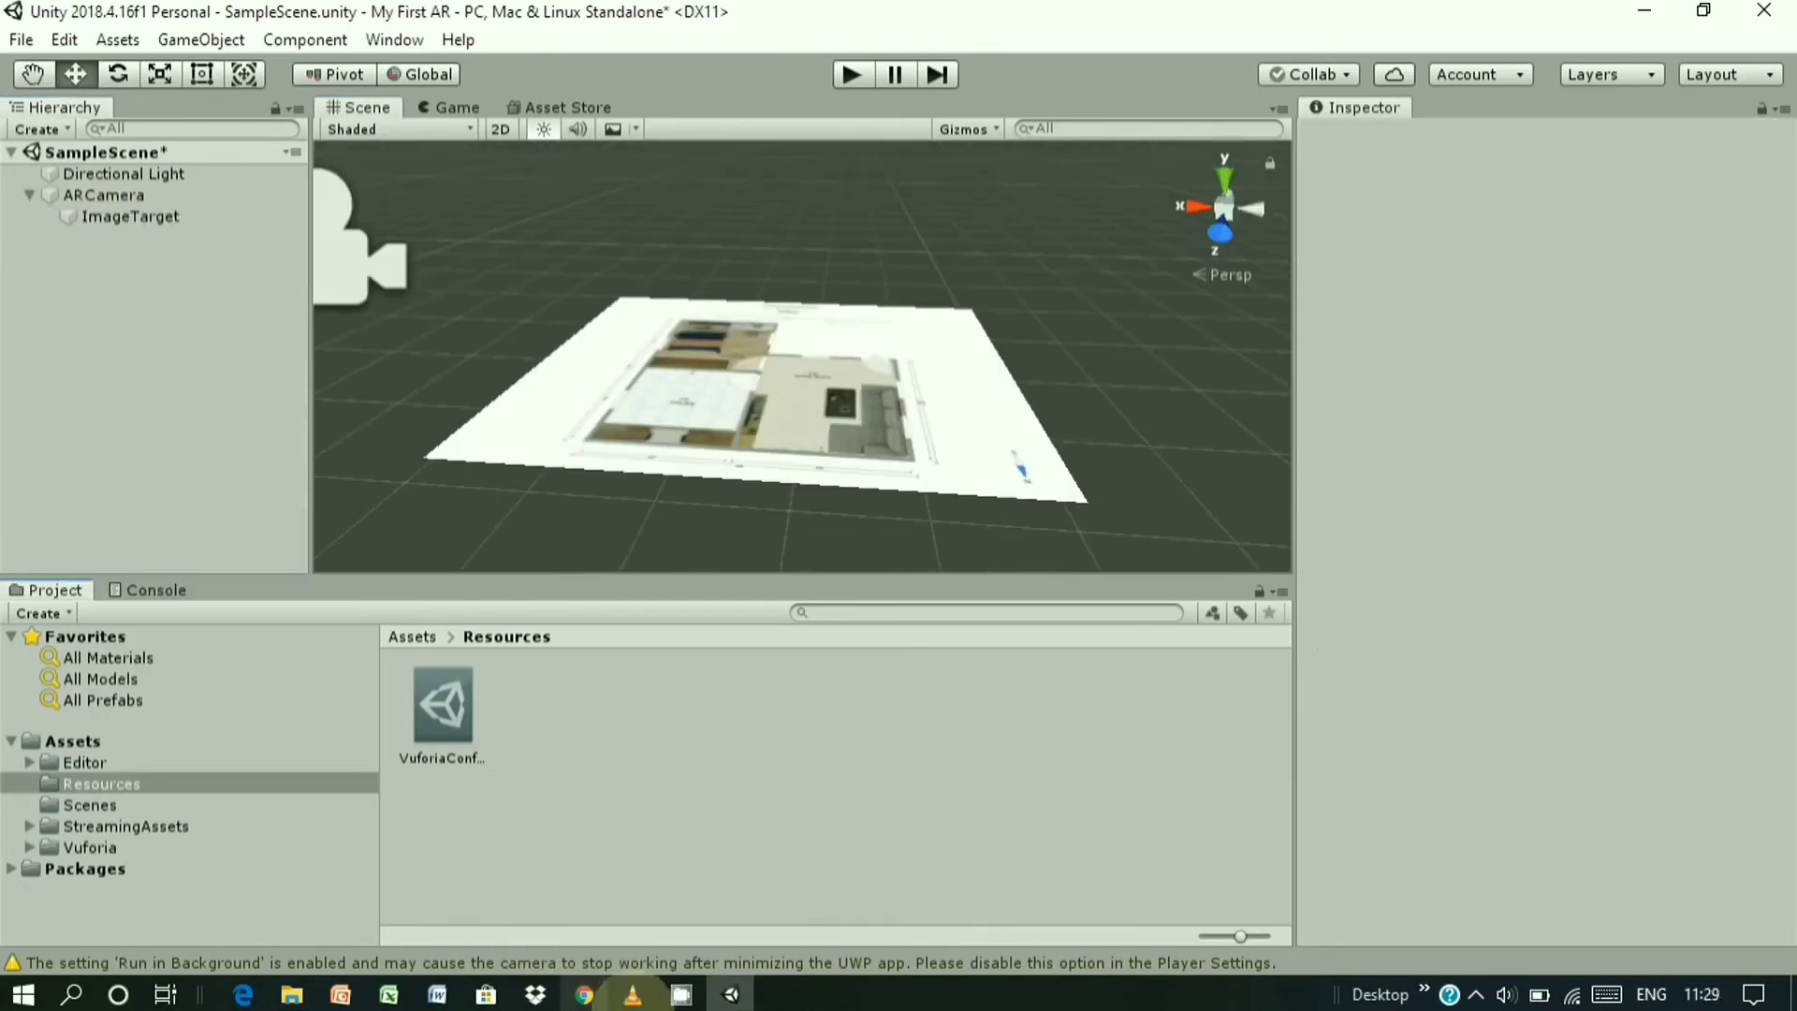
- Minimize Unity, go up to the parent project folder and marquee-select plan2 and plan2.fbx
mouse_move(586, 998)
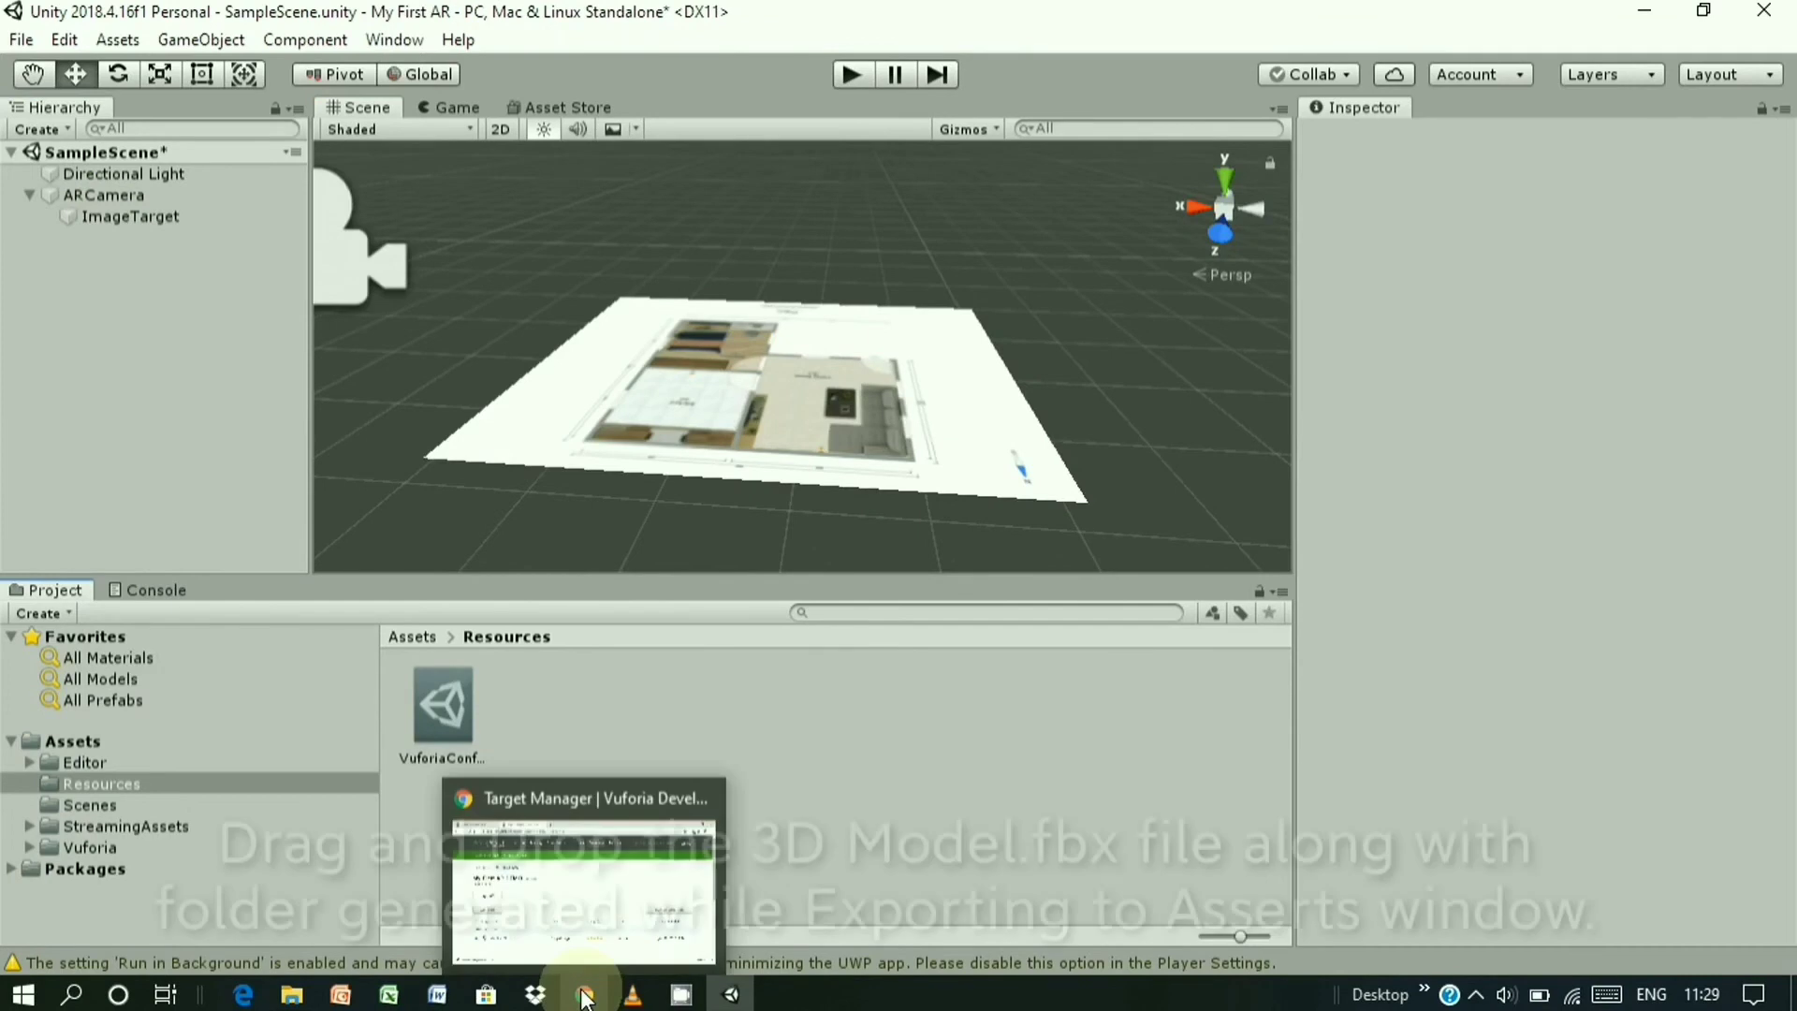
click(1645, 13)
click(342, 214)
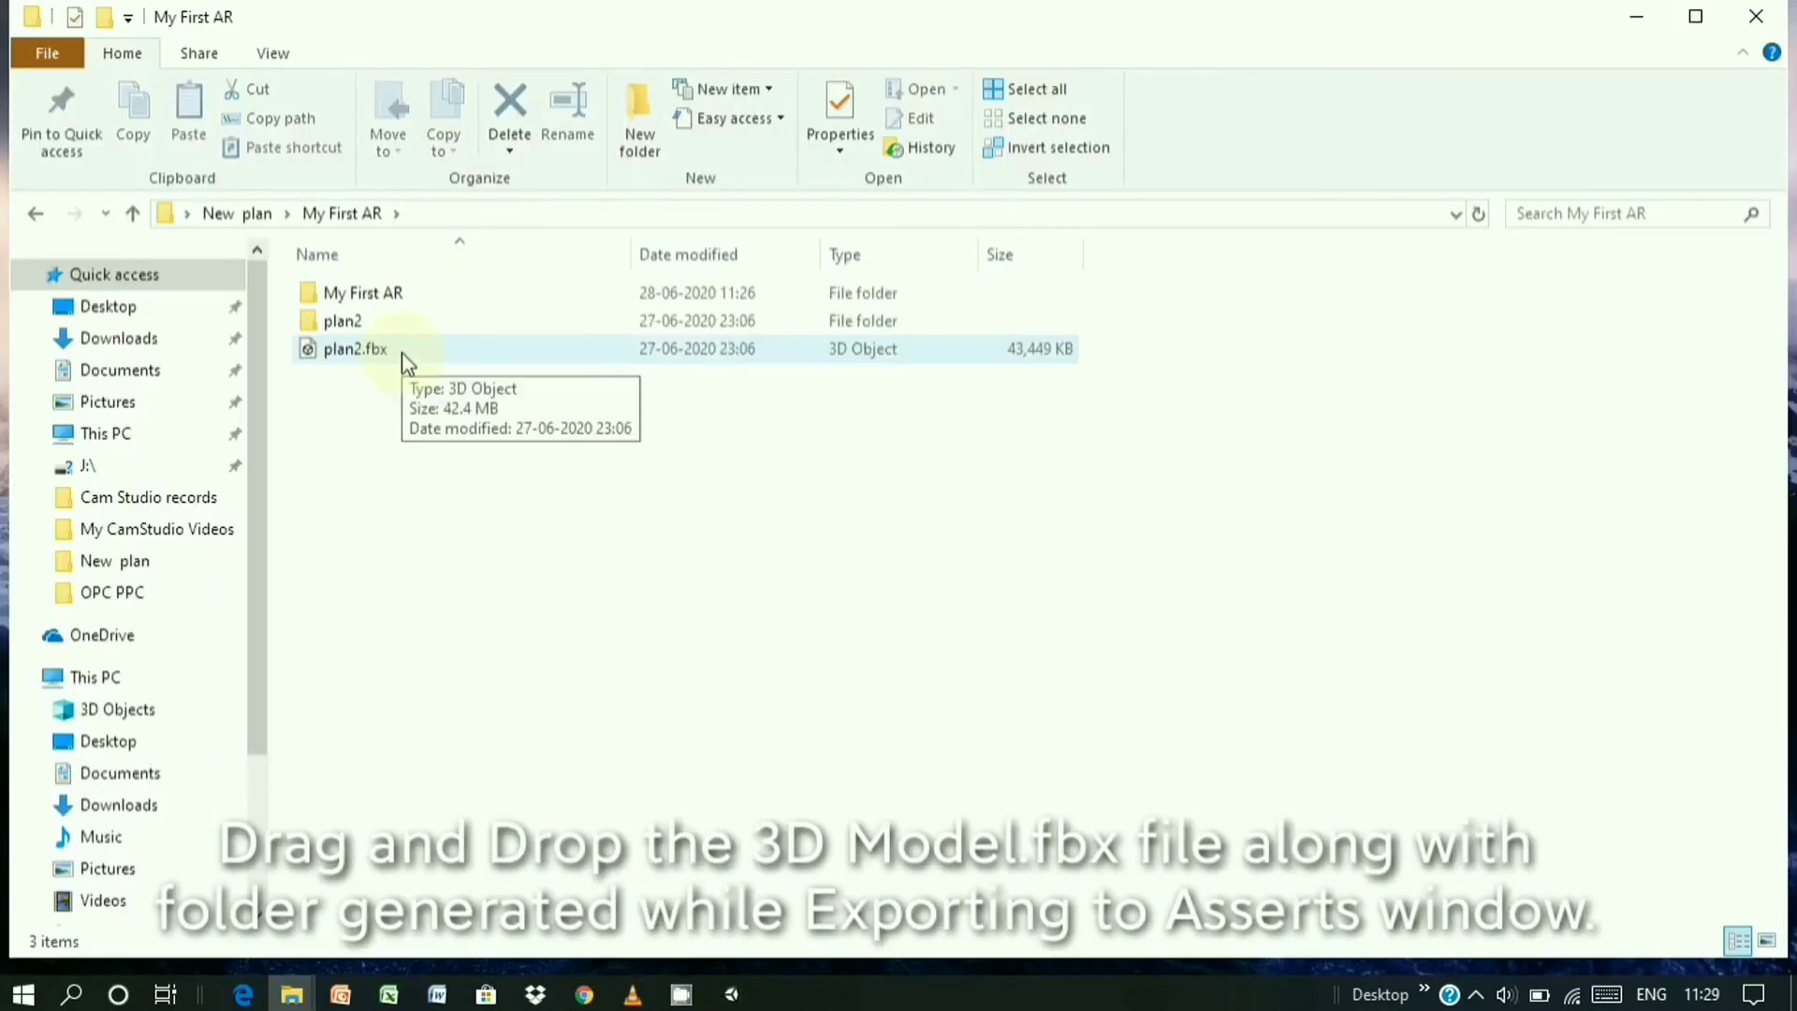
drag(484, 418, 722, 761)
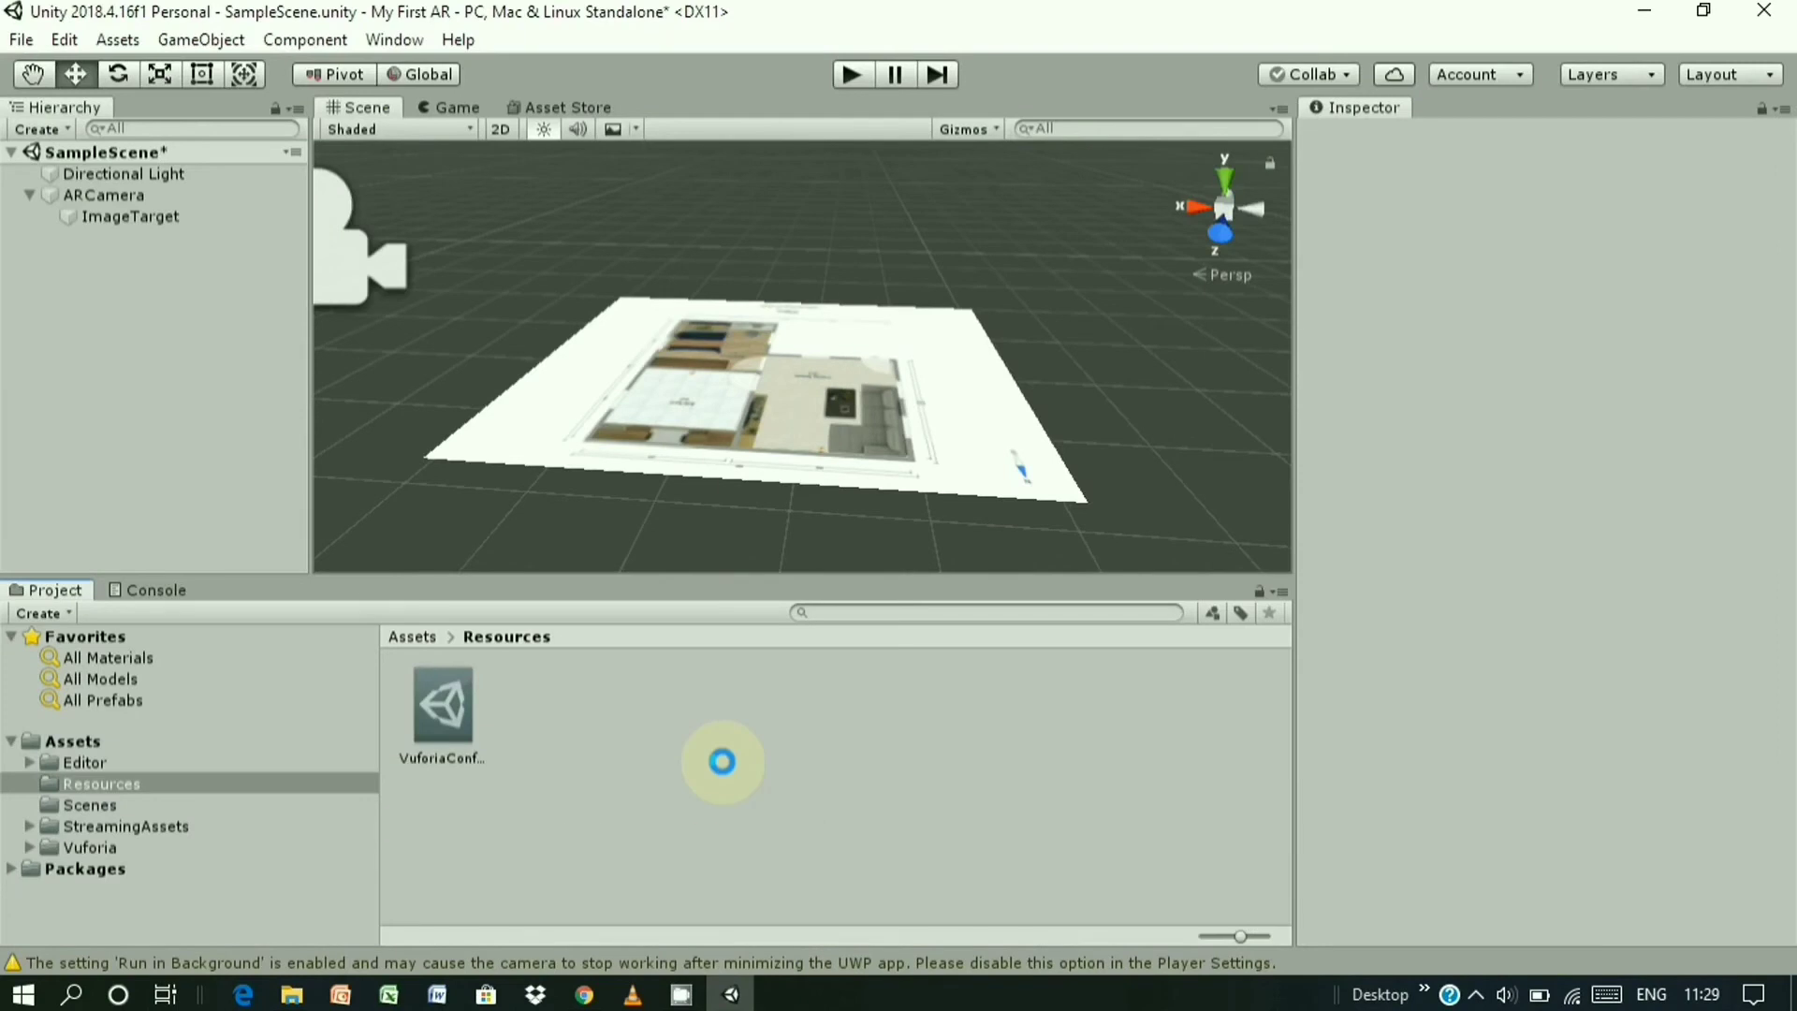
- Drop plan2 and plan2.fbx into the Resources folder and select the imported plan2 model
drag(722, 761, 722, 762)
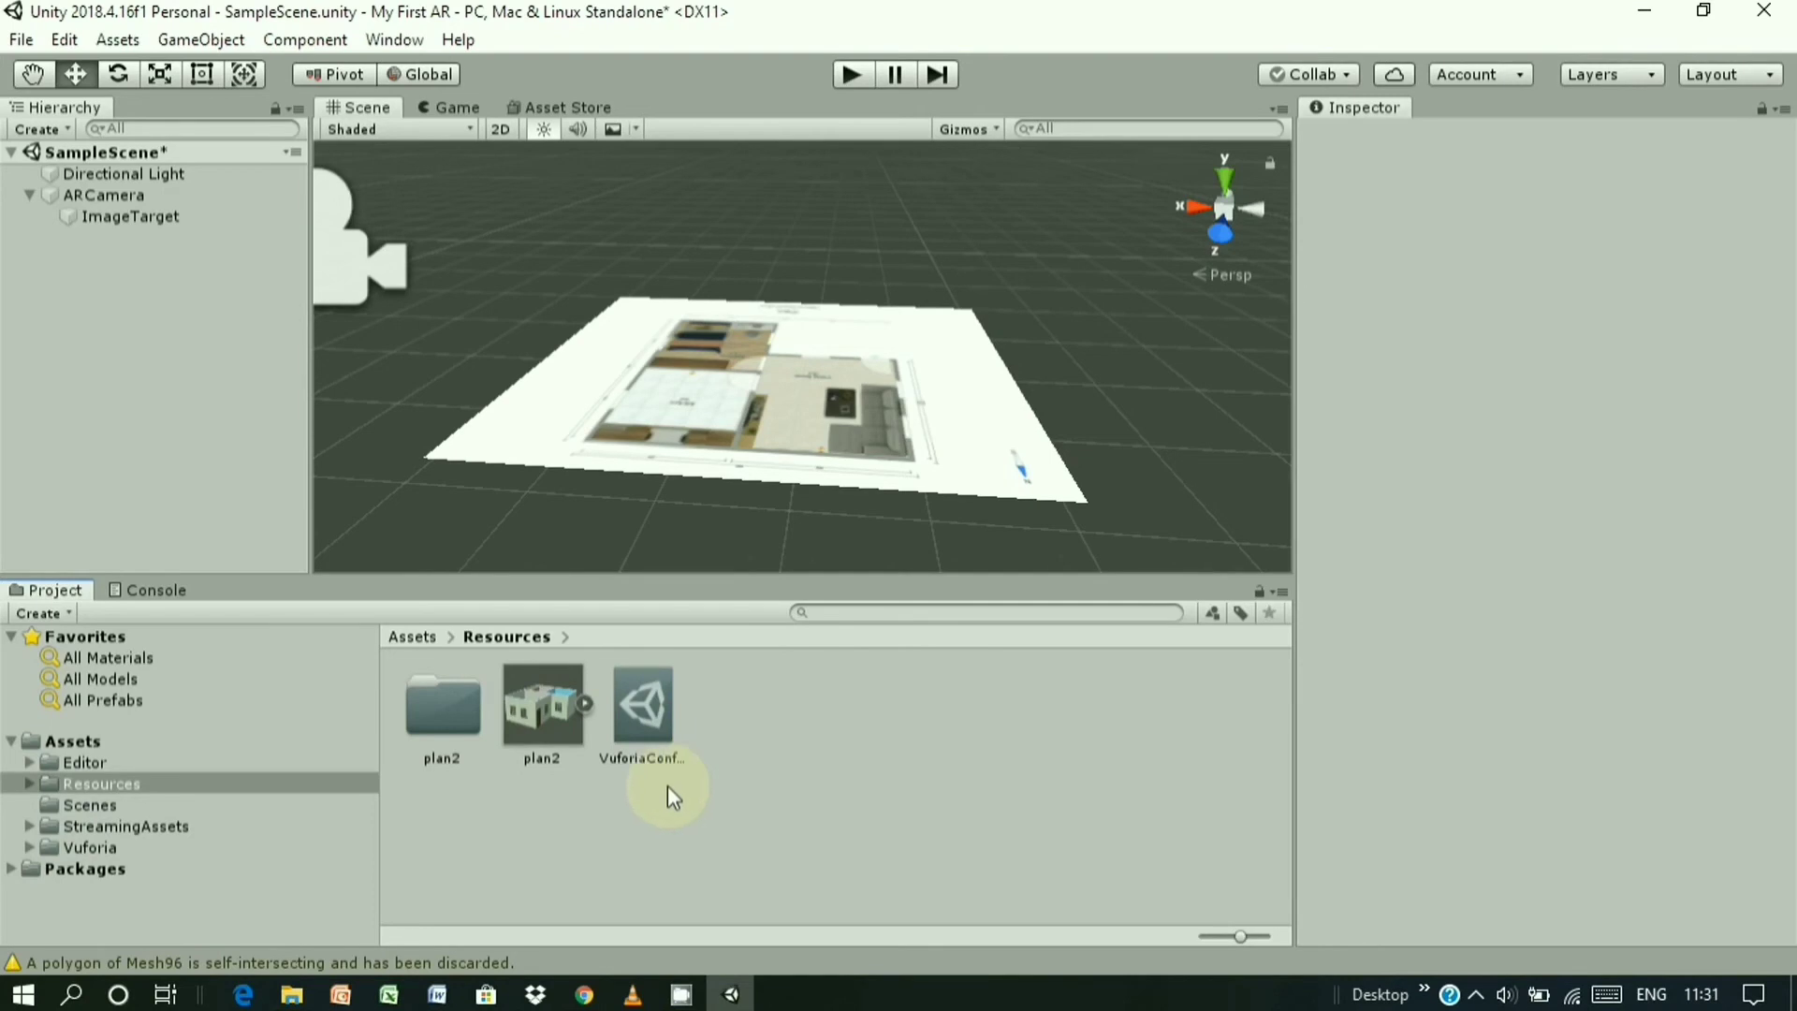
click(554, 719)
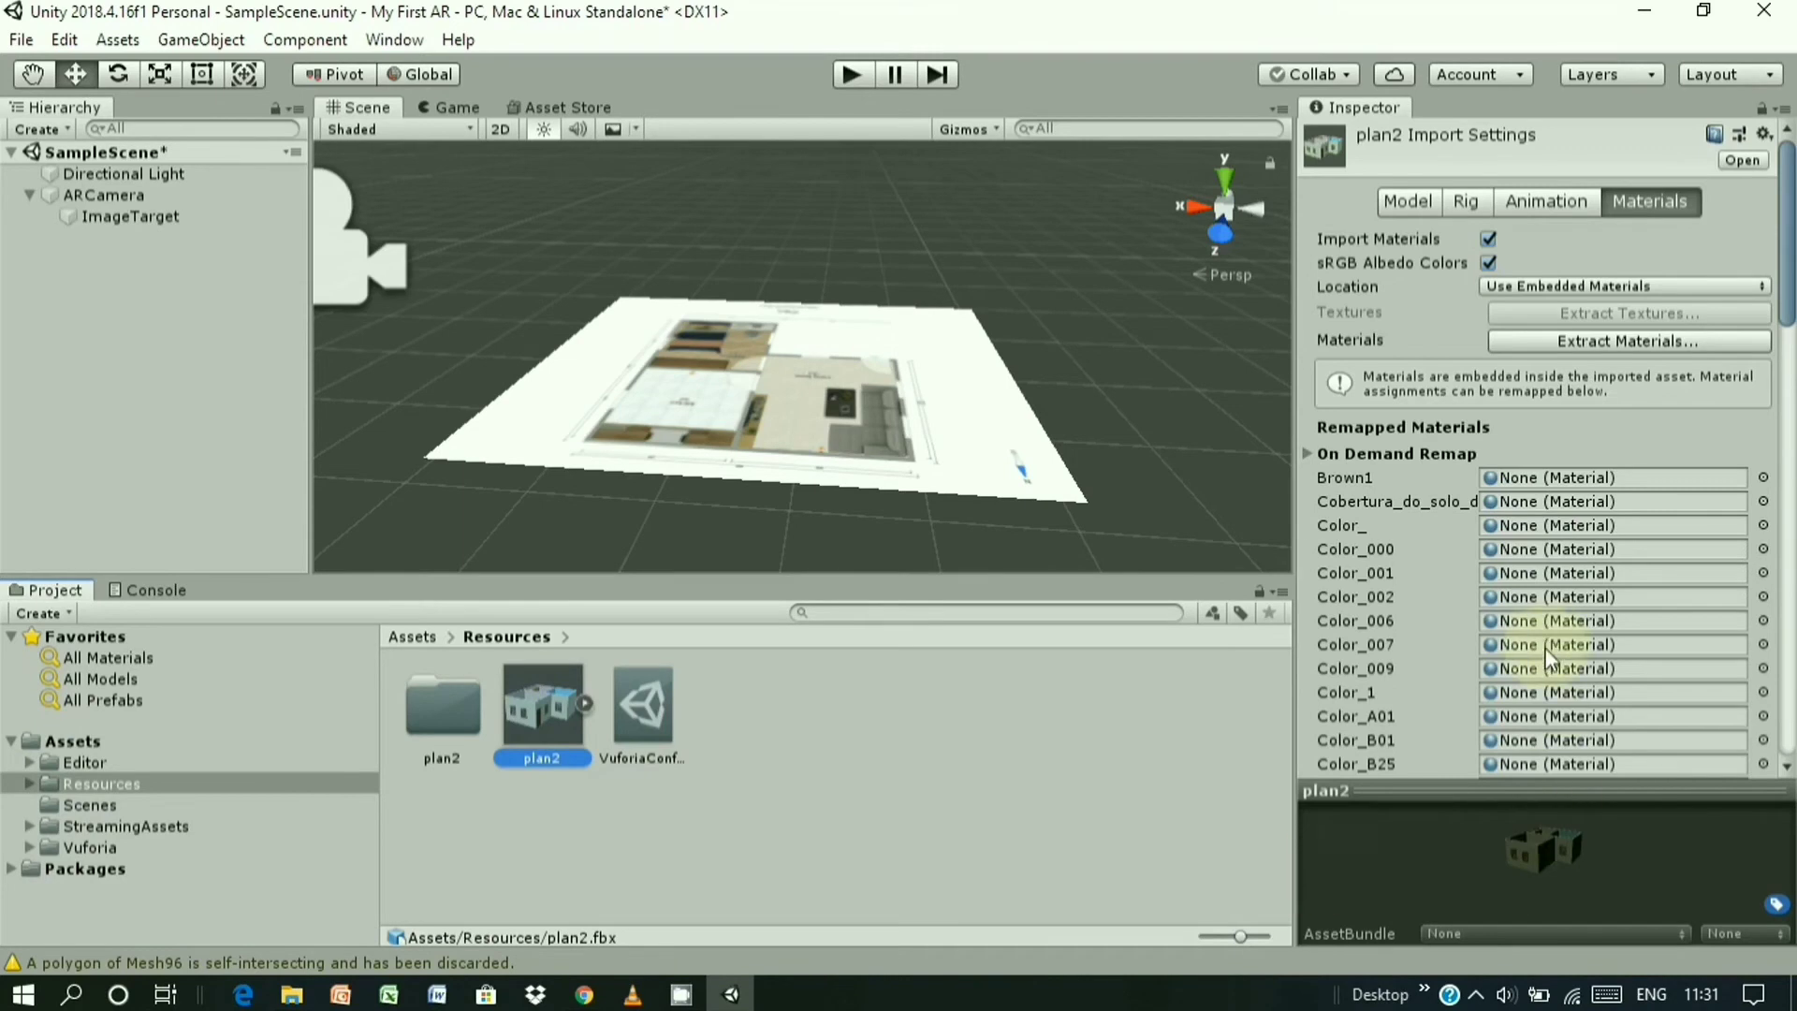
- Rotate the plan2 model preview to review its embedded materials, then reselect plan2
drag(1541, 879, 1501, 910)
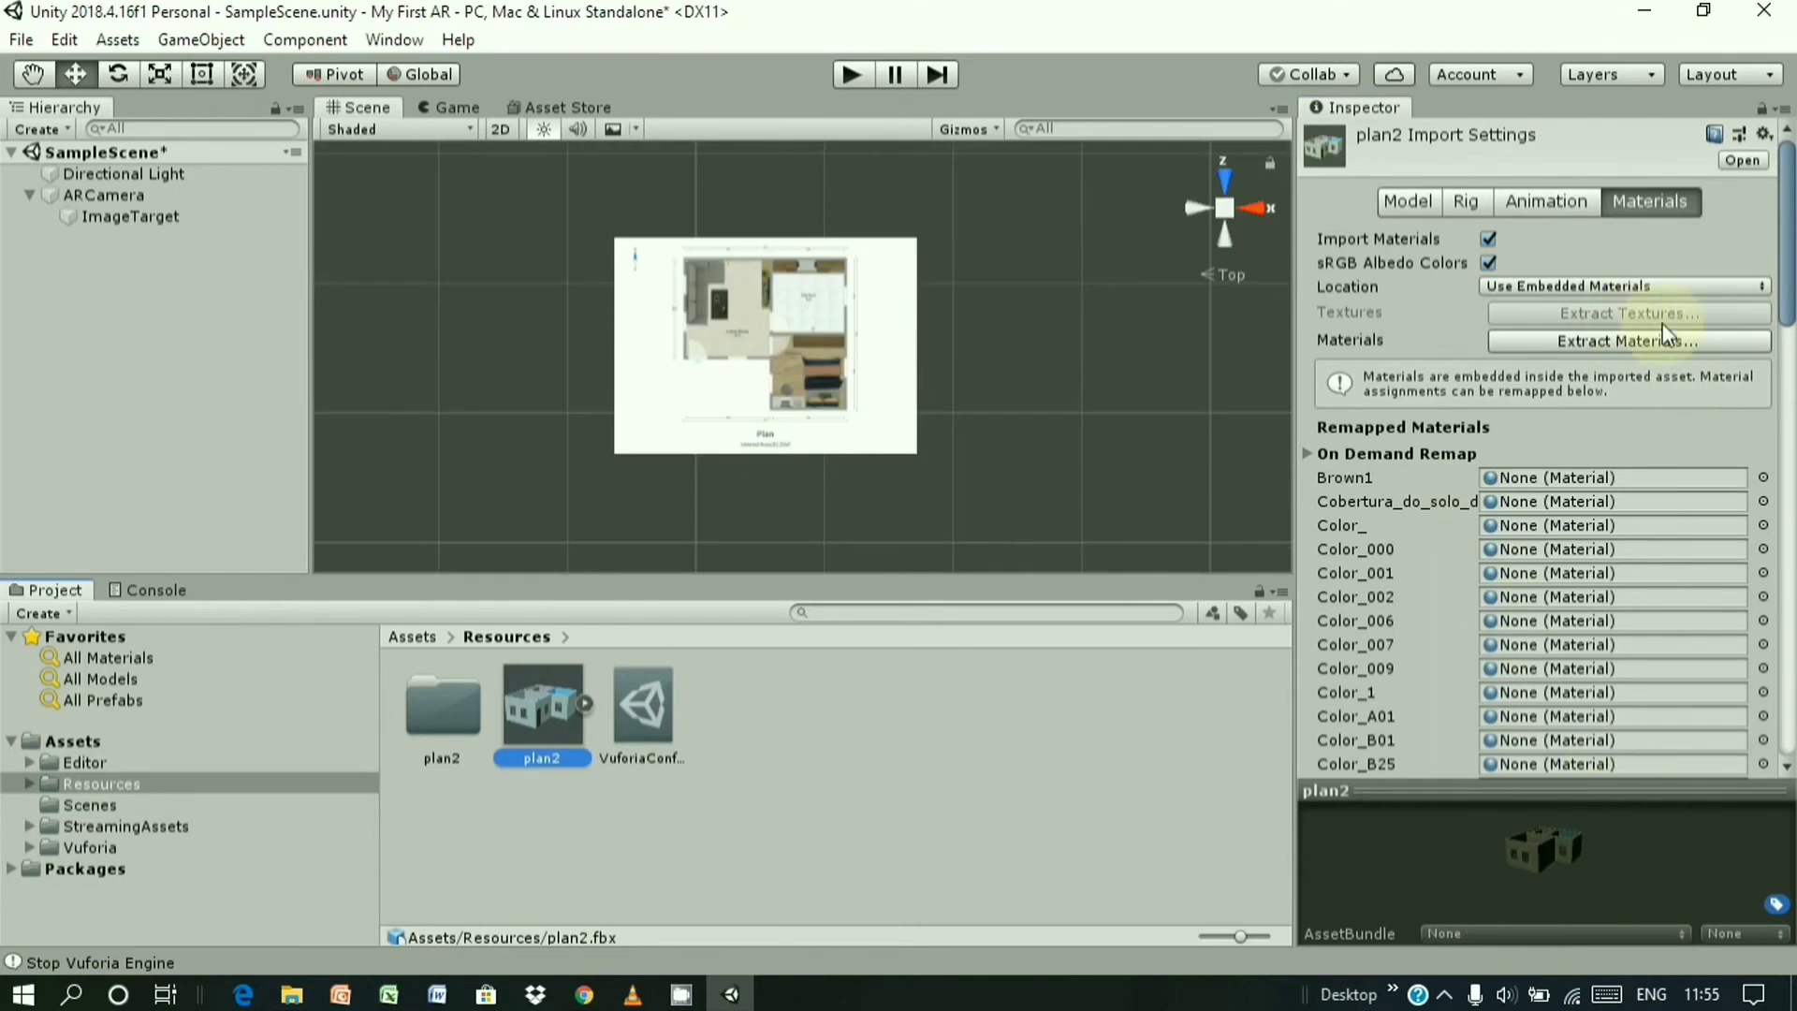
mouse_move(1559, 852)
mouse_down()
mouse_move(1498, 857)
mouse_move(1569, 852)
mouse_move(1517, 863)
mouse_move(1548, 857)
mouse_up()
click(519, 734)
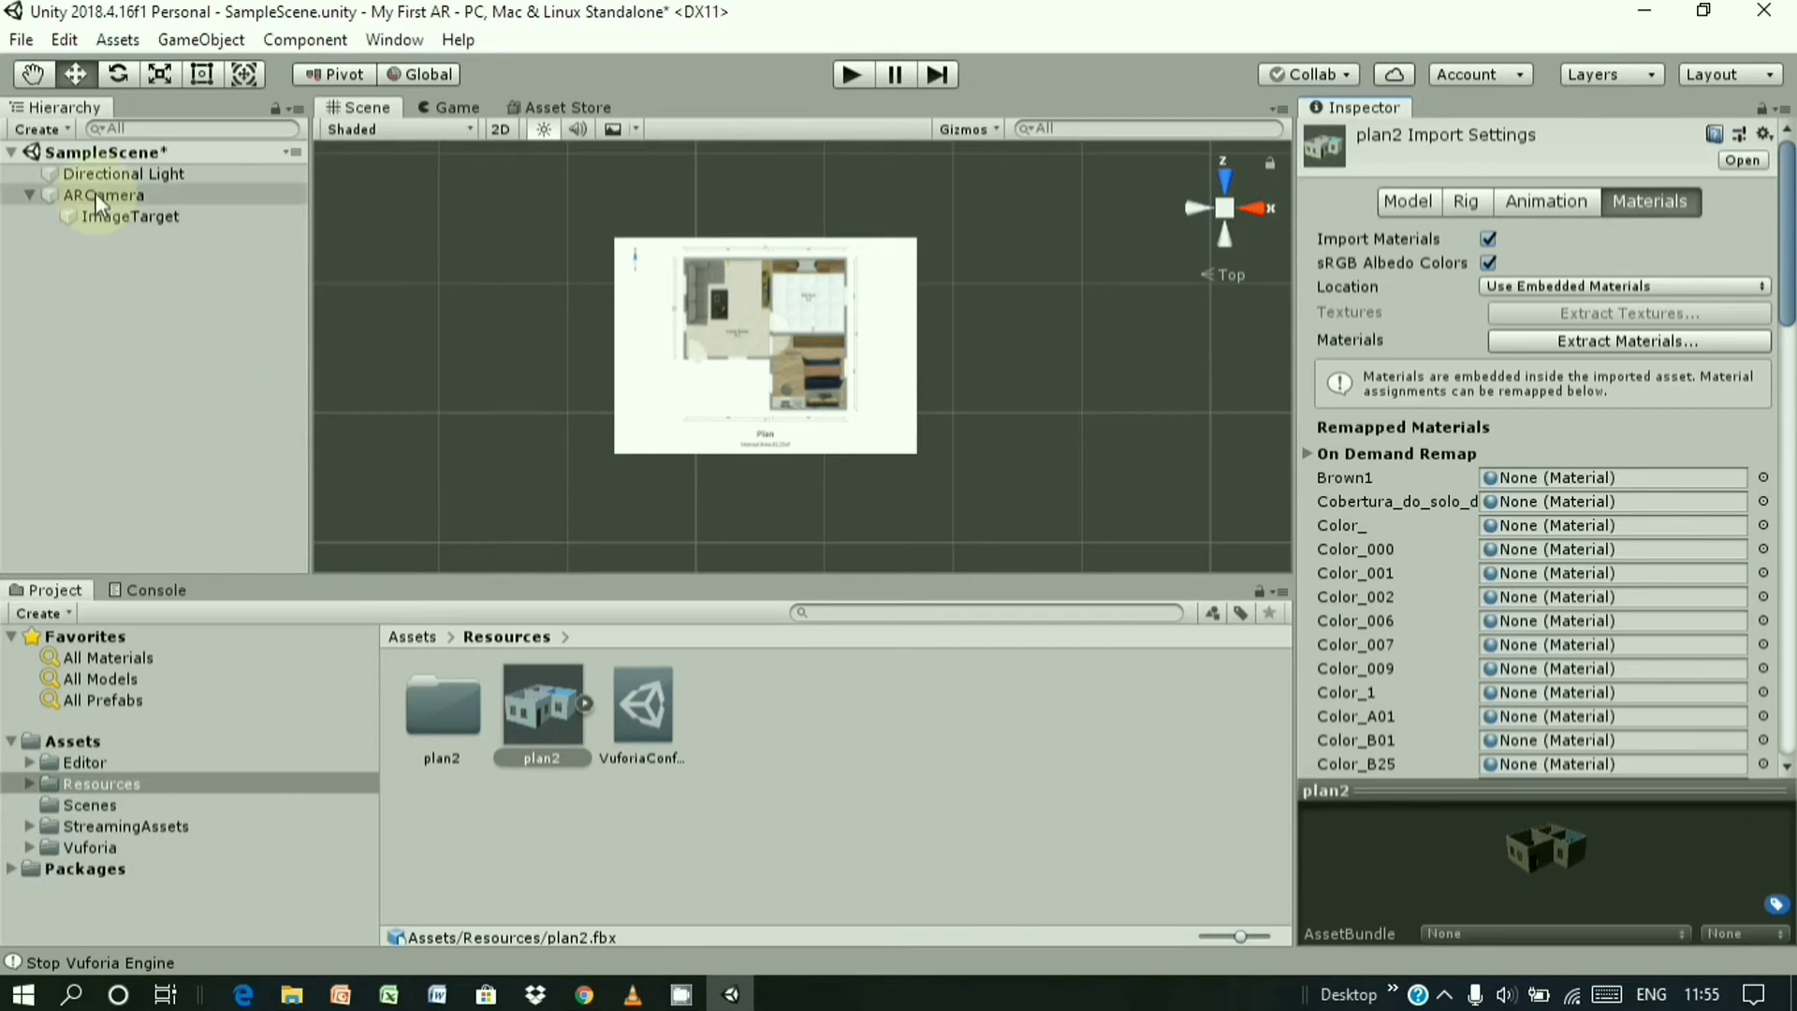
- Create an empty GameObject under ImageTarget and drag the plan2 model into it
click(110, 221)
right_click(109, 221)
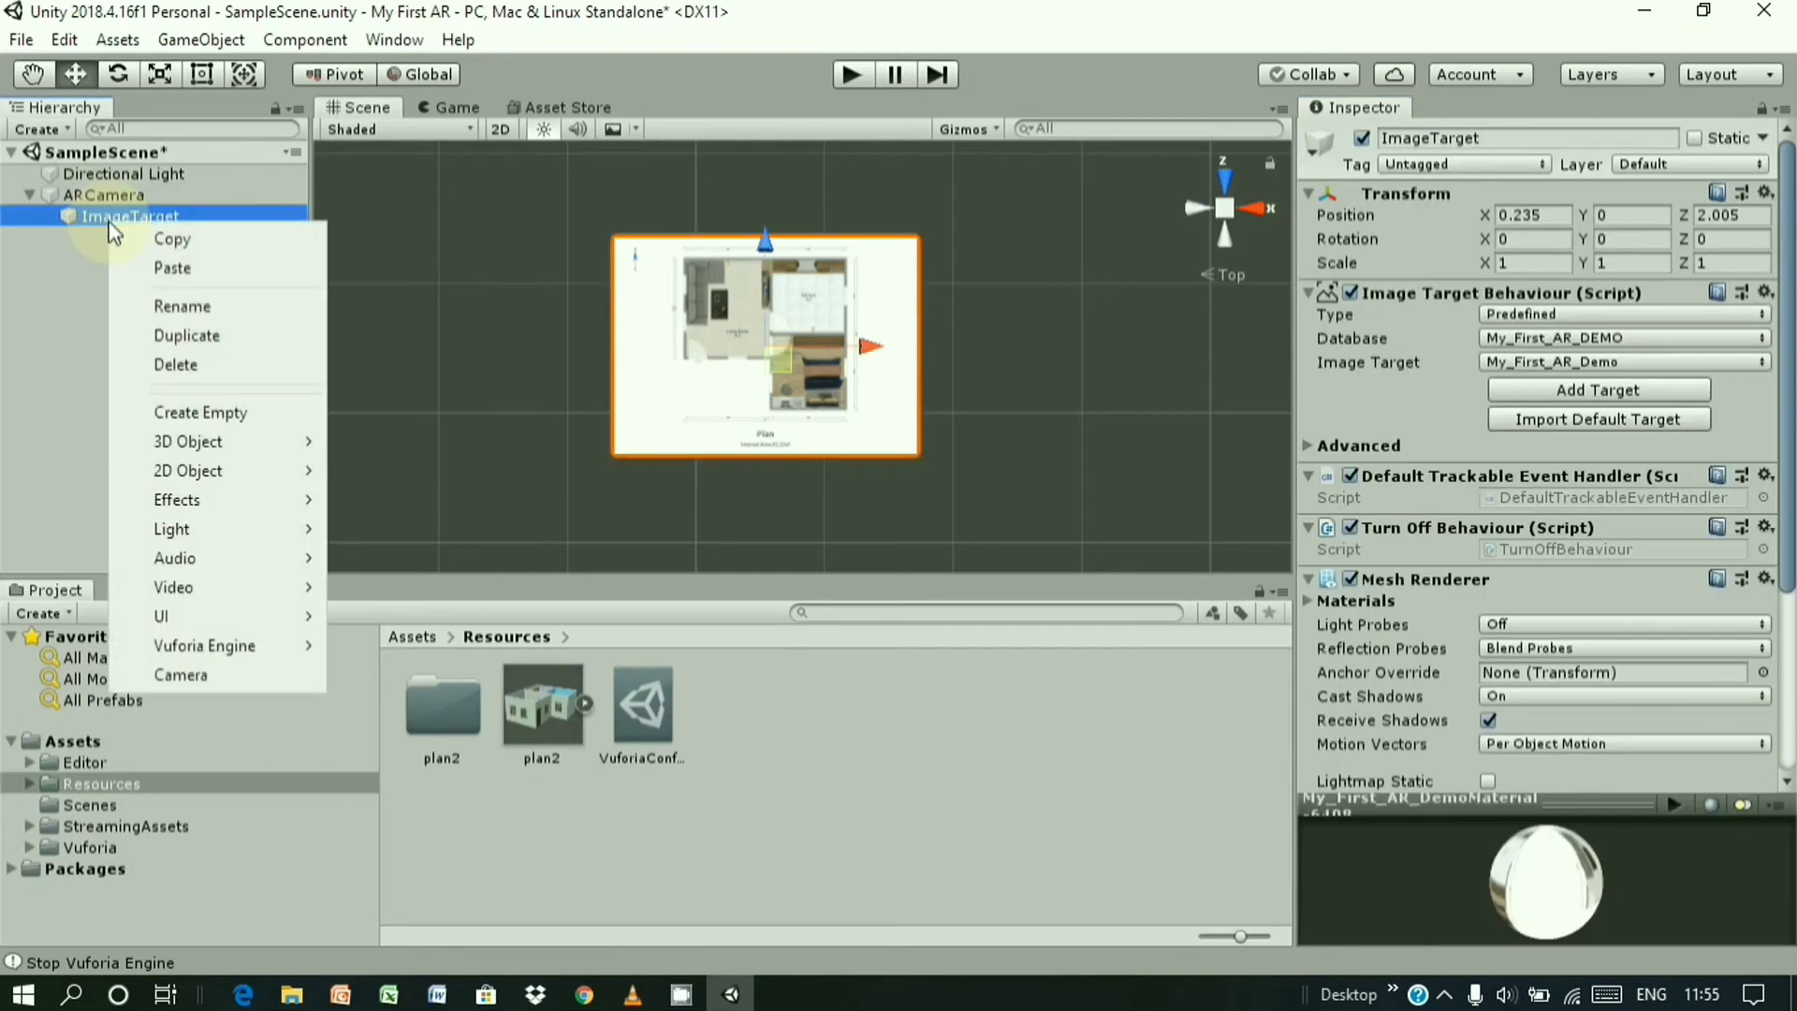
mouse_move(244, 446)
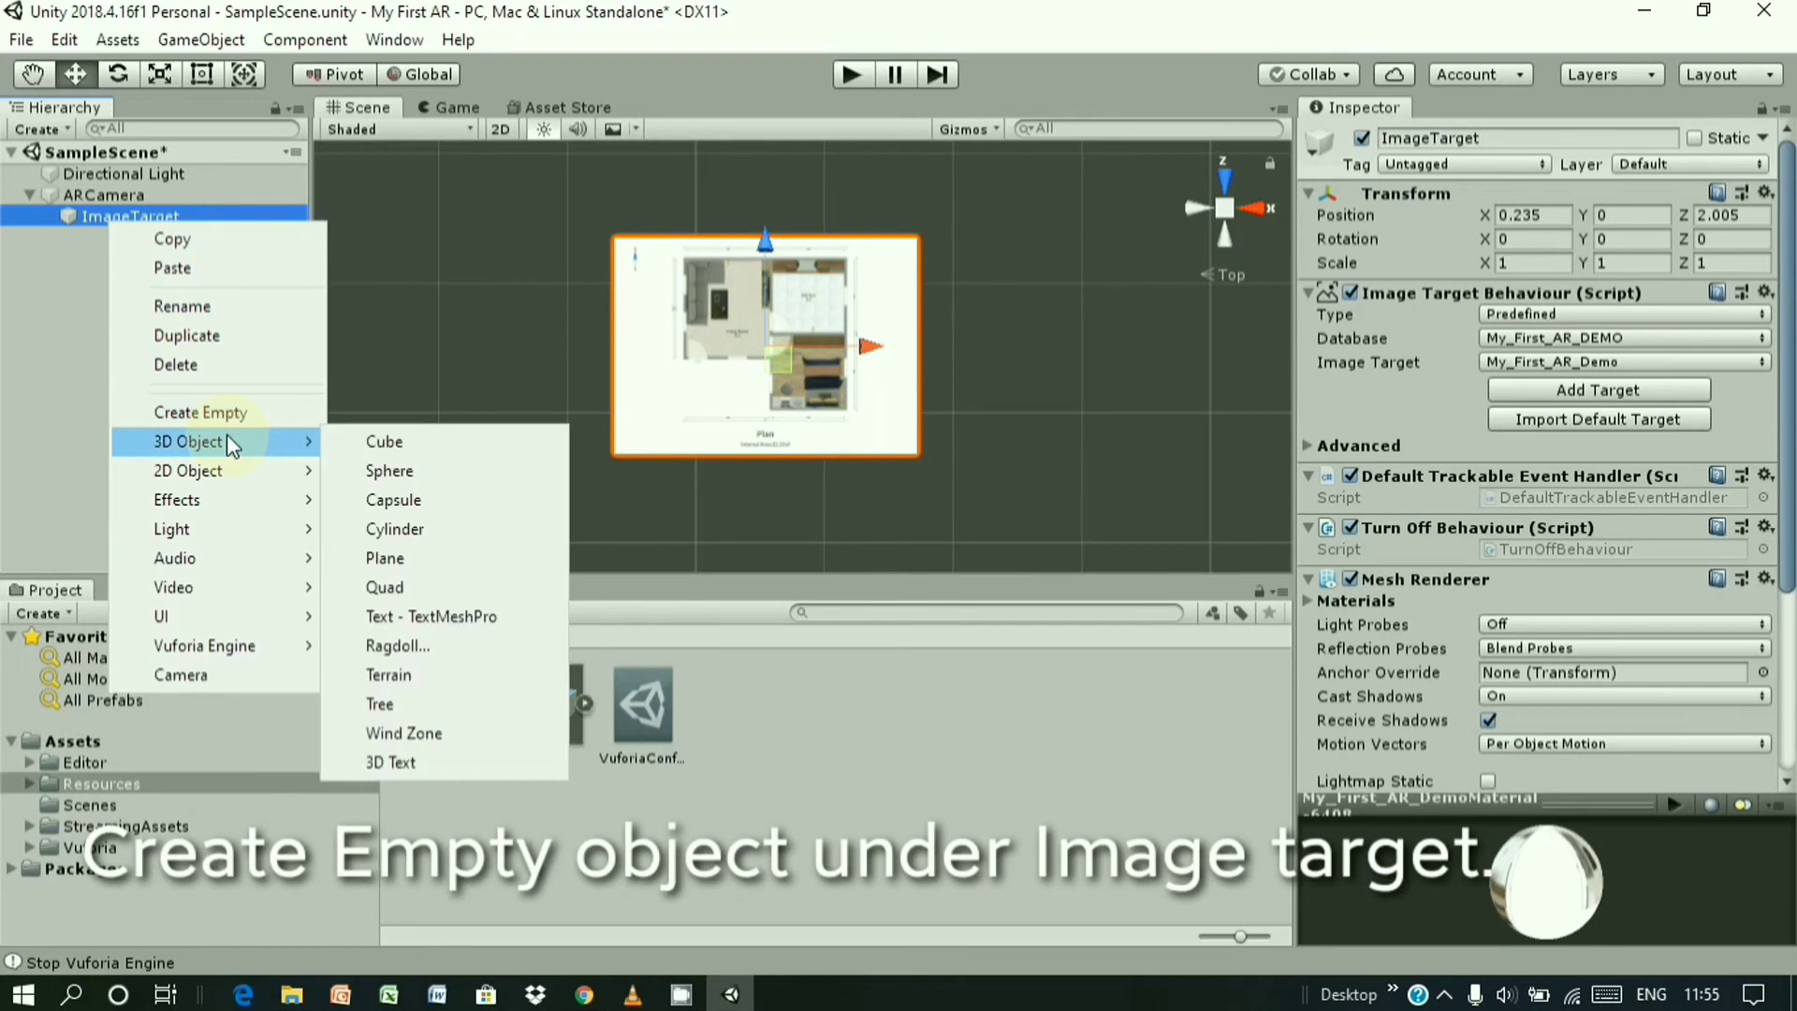
click(219, 415)
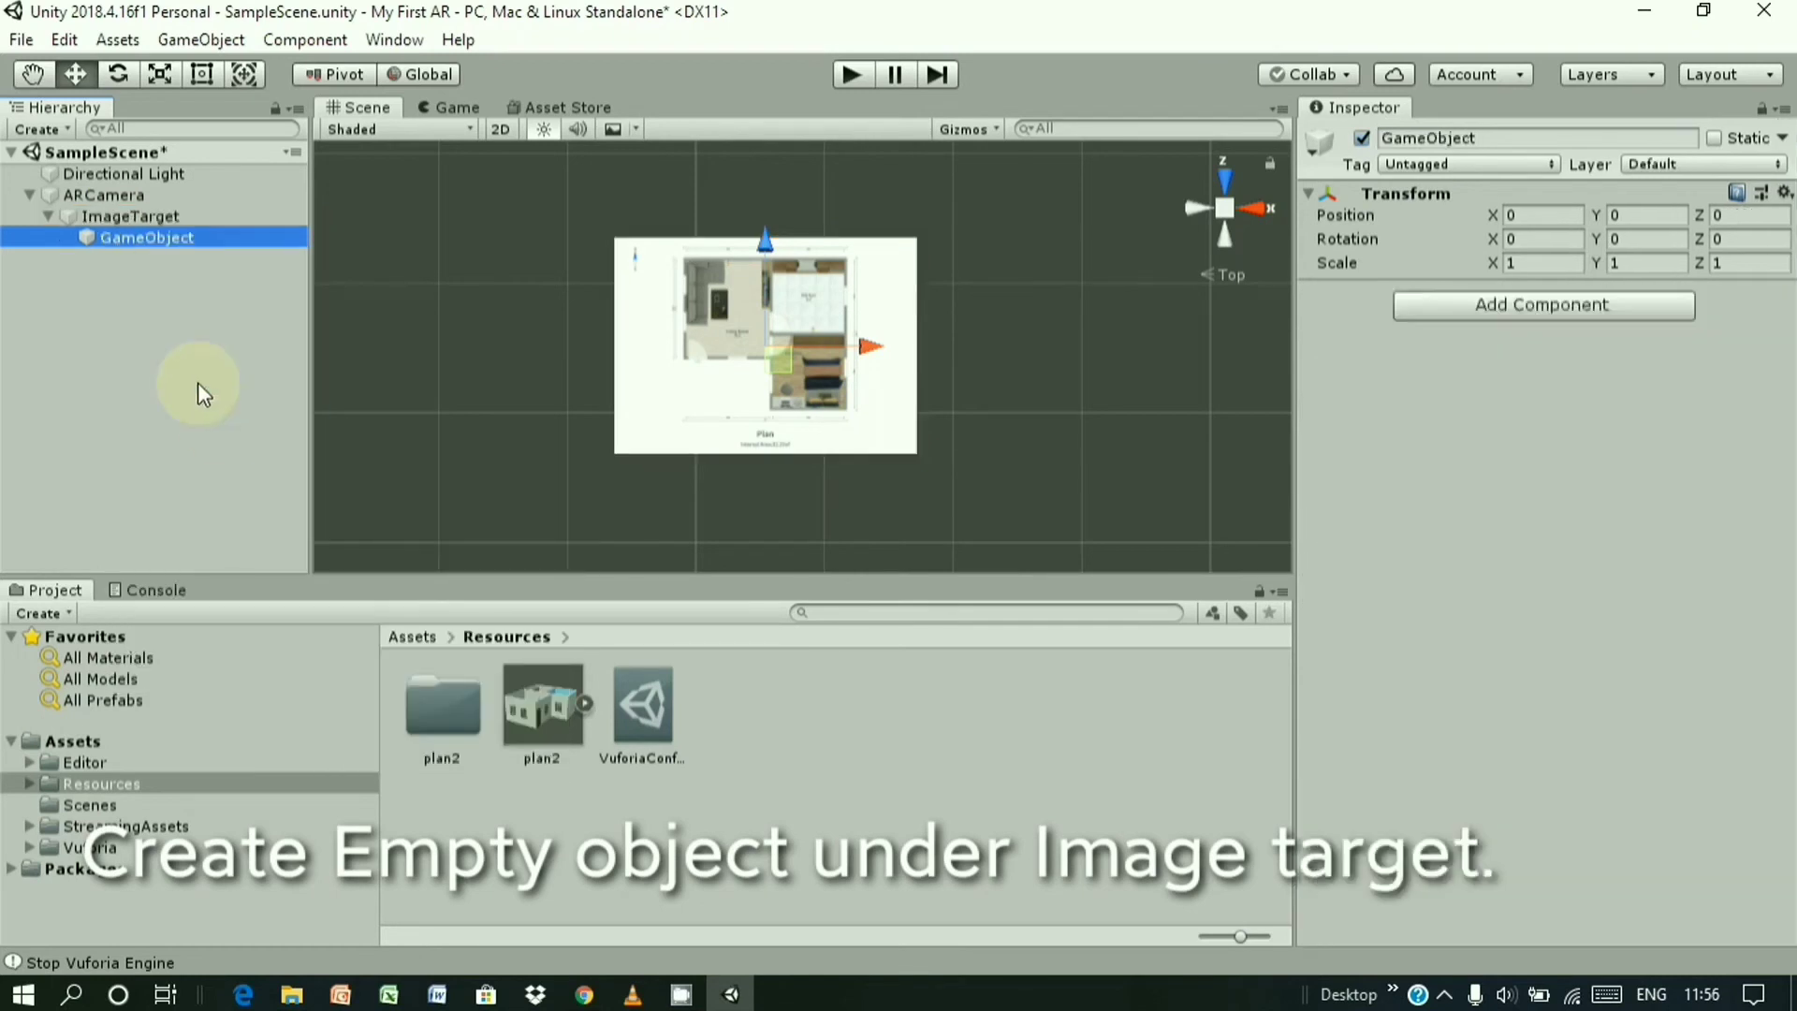
drag(565, 719, 133, 239)
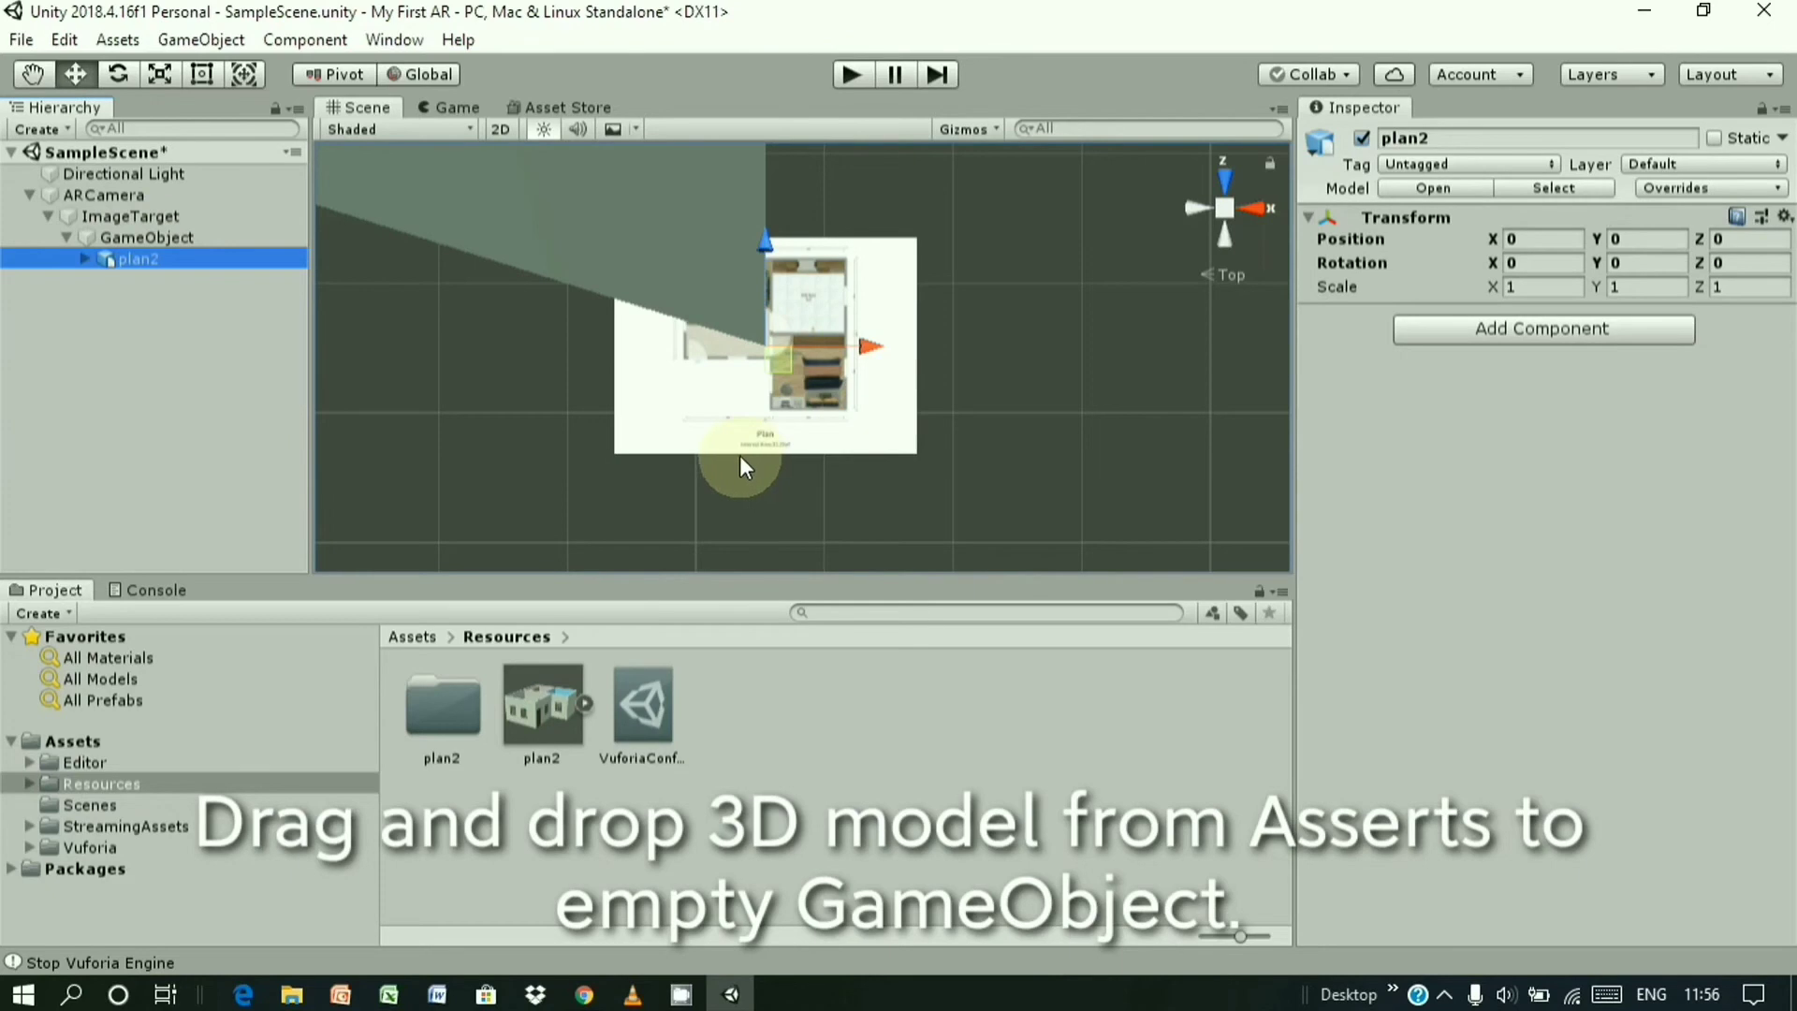
scroll(739, 459, down, 6)
scroll(743, 463, down, 5)
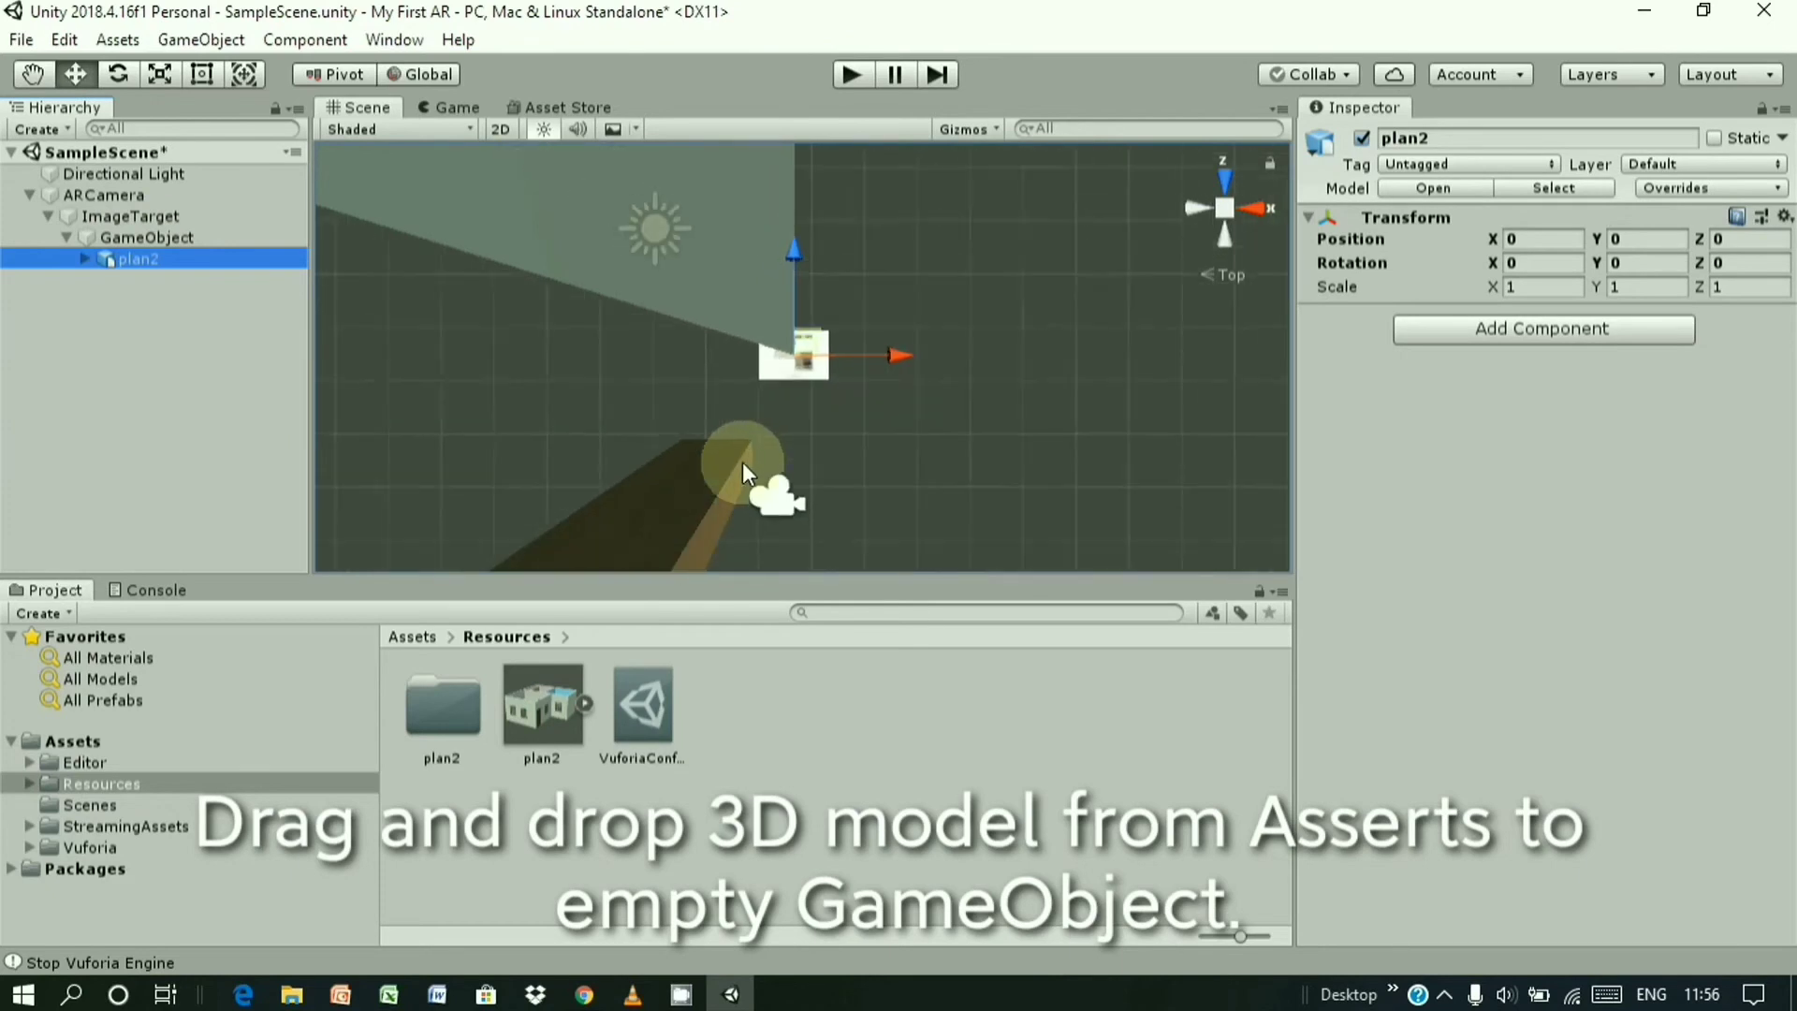
scroll(744, 463, down, 4)
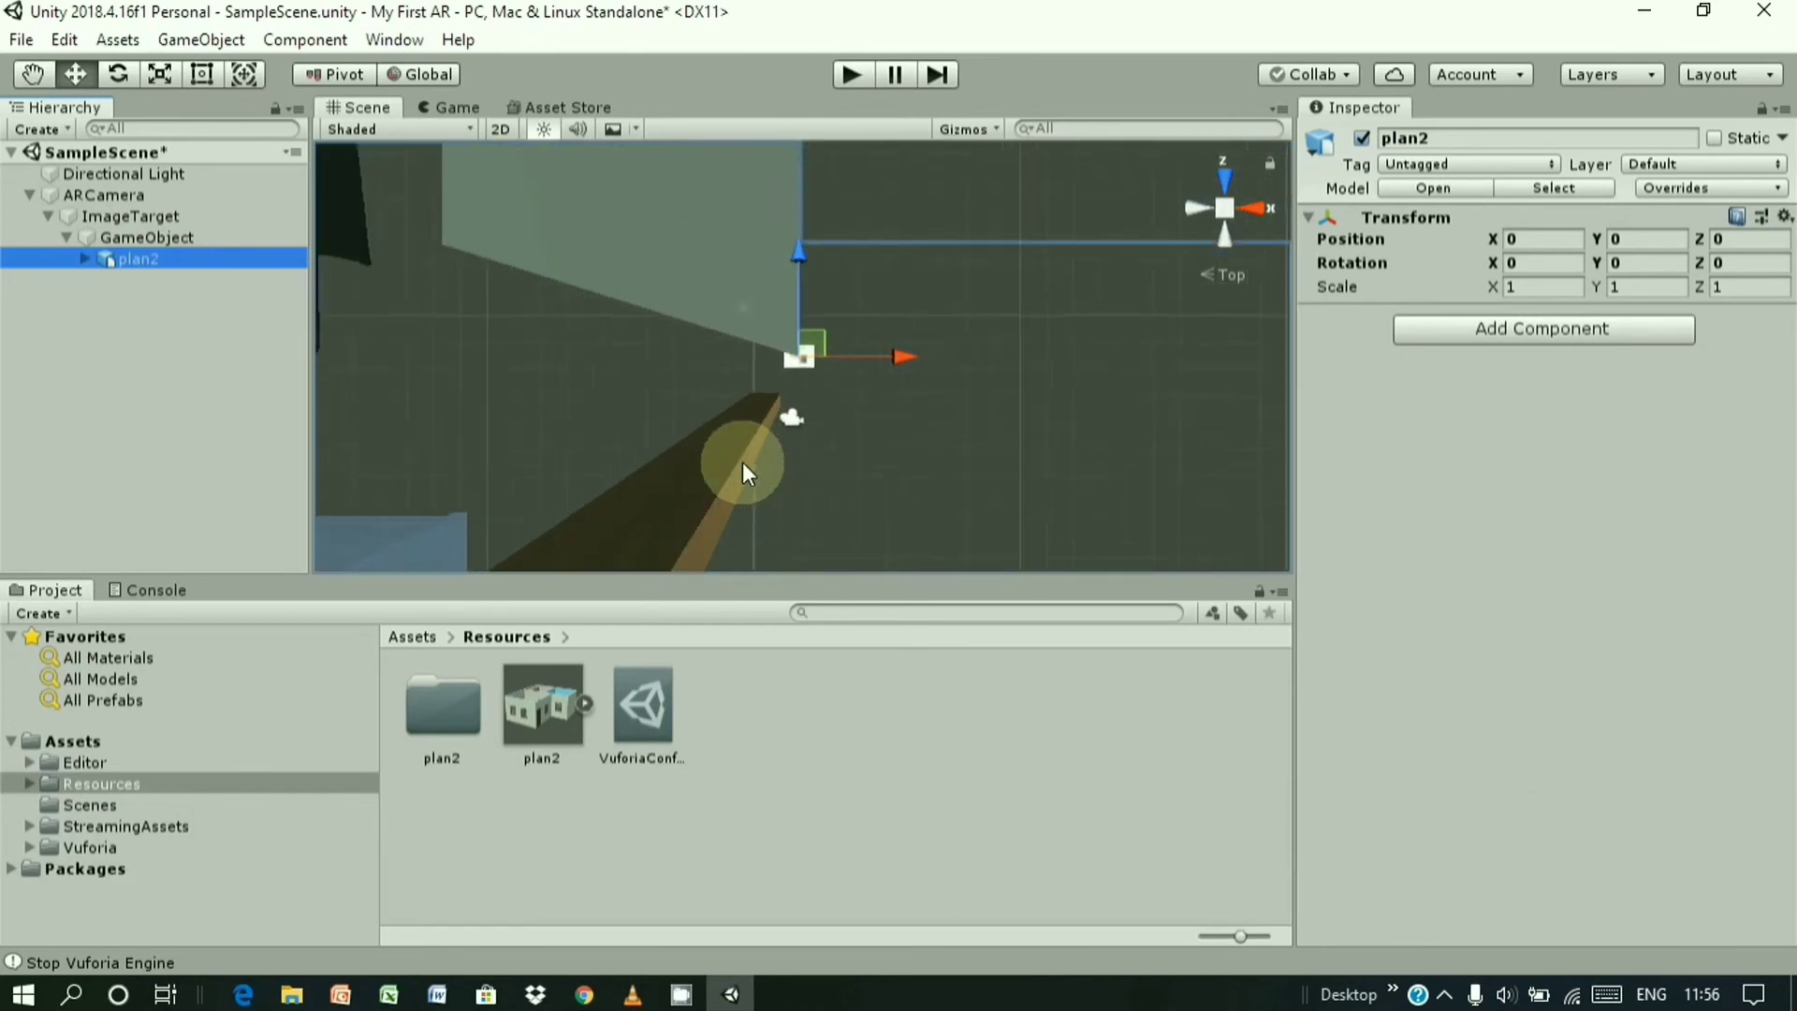
scroll(848, 369, up, 8)
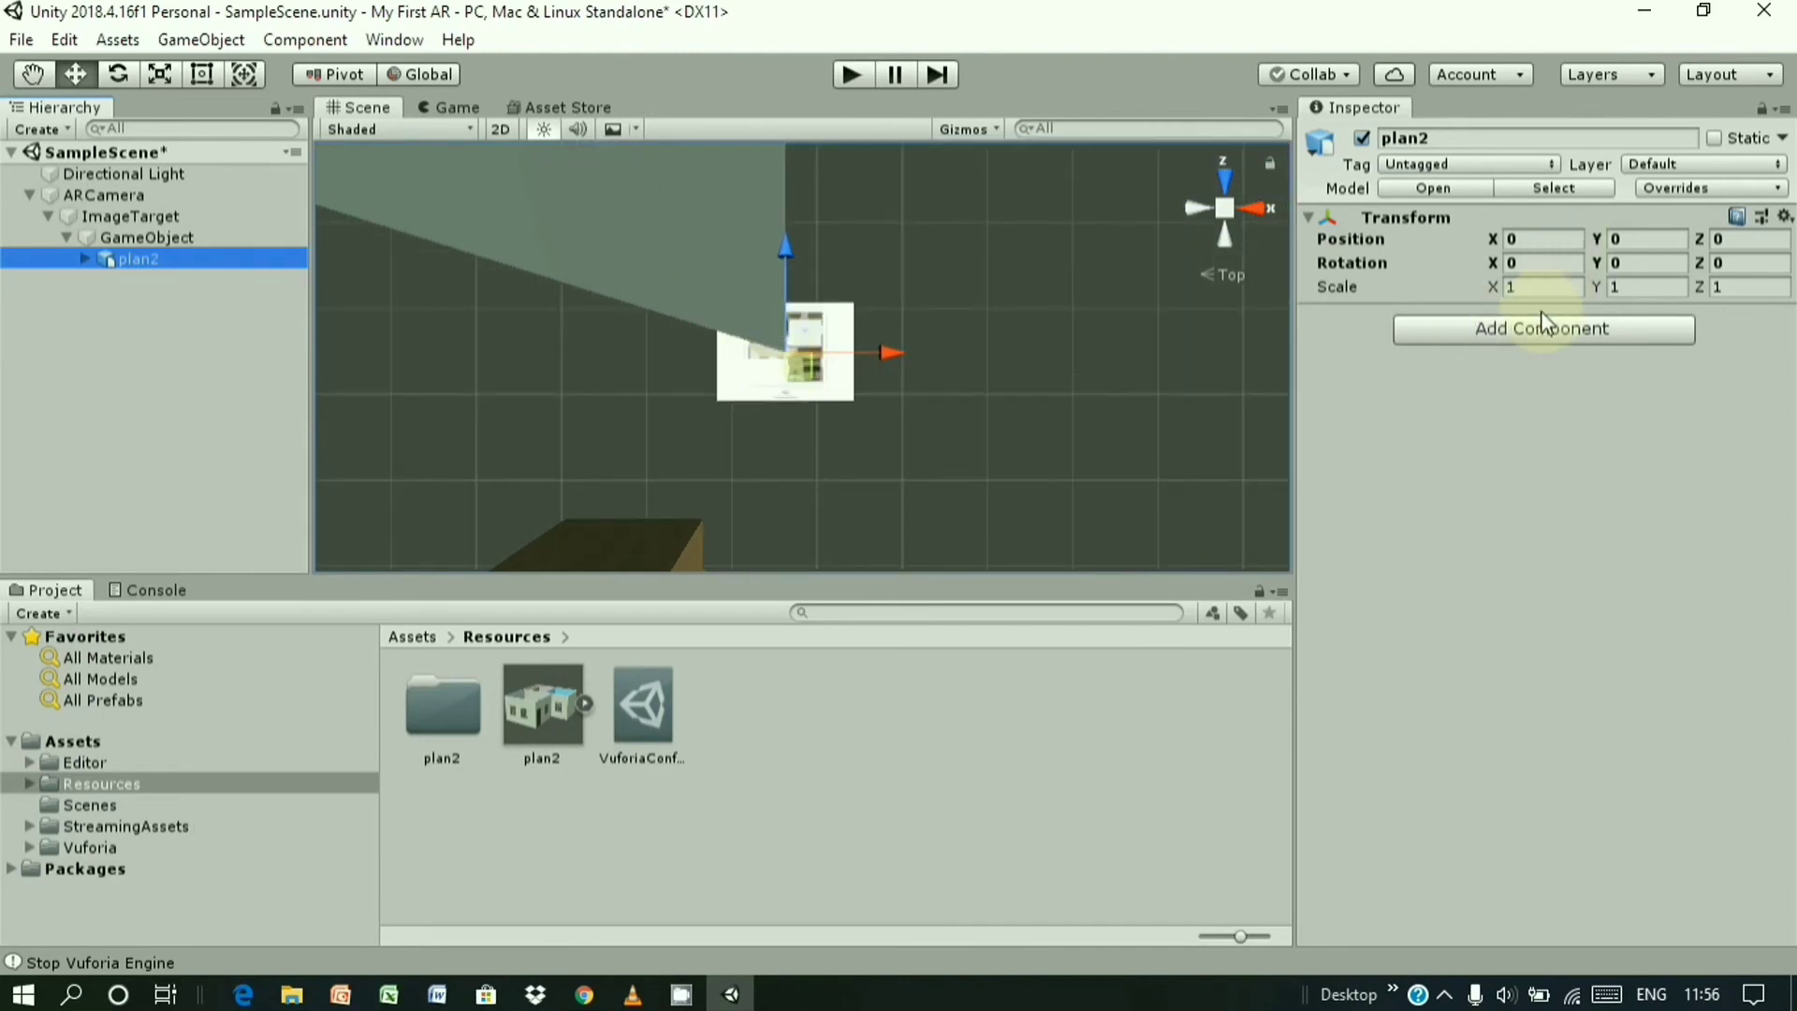
- Set the plan2 model's Scale X, Y and Z to 0.01
click(1529, 288)
text(0.01)
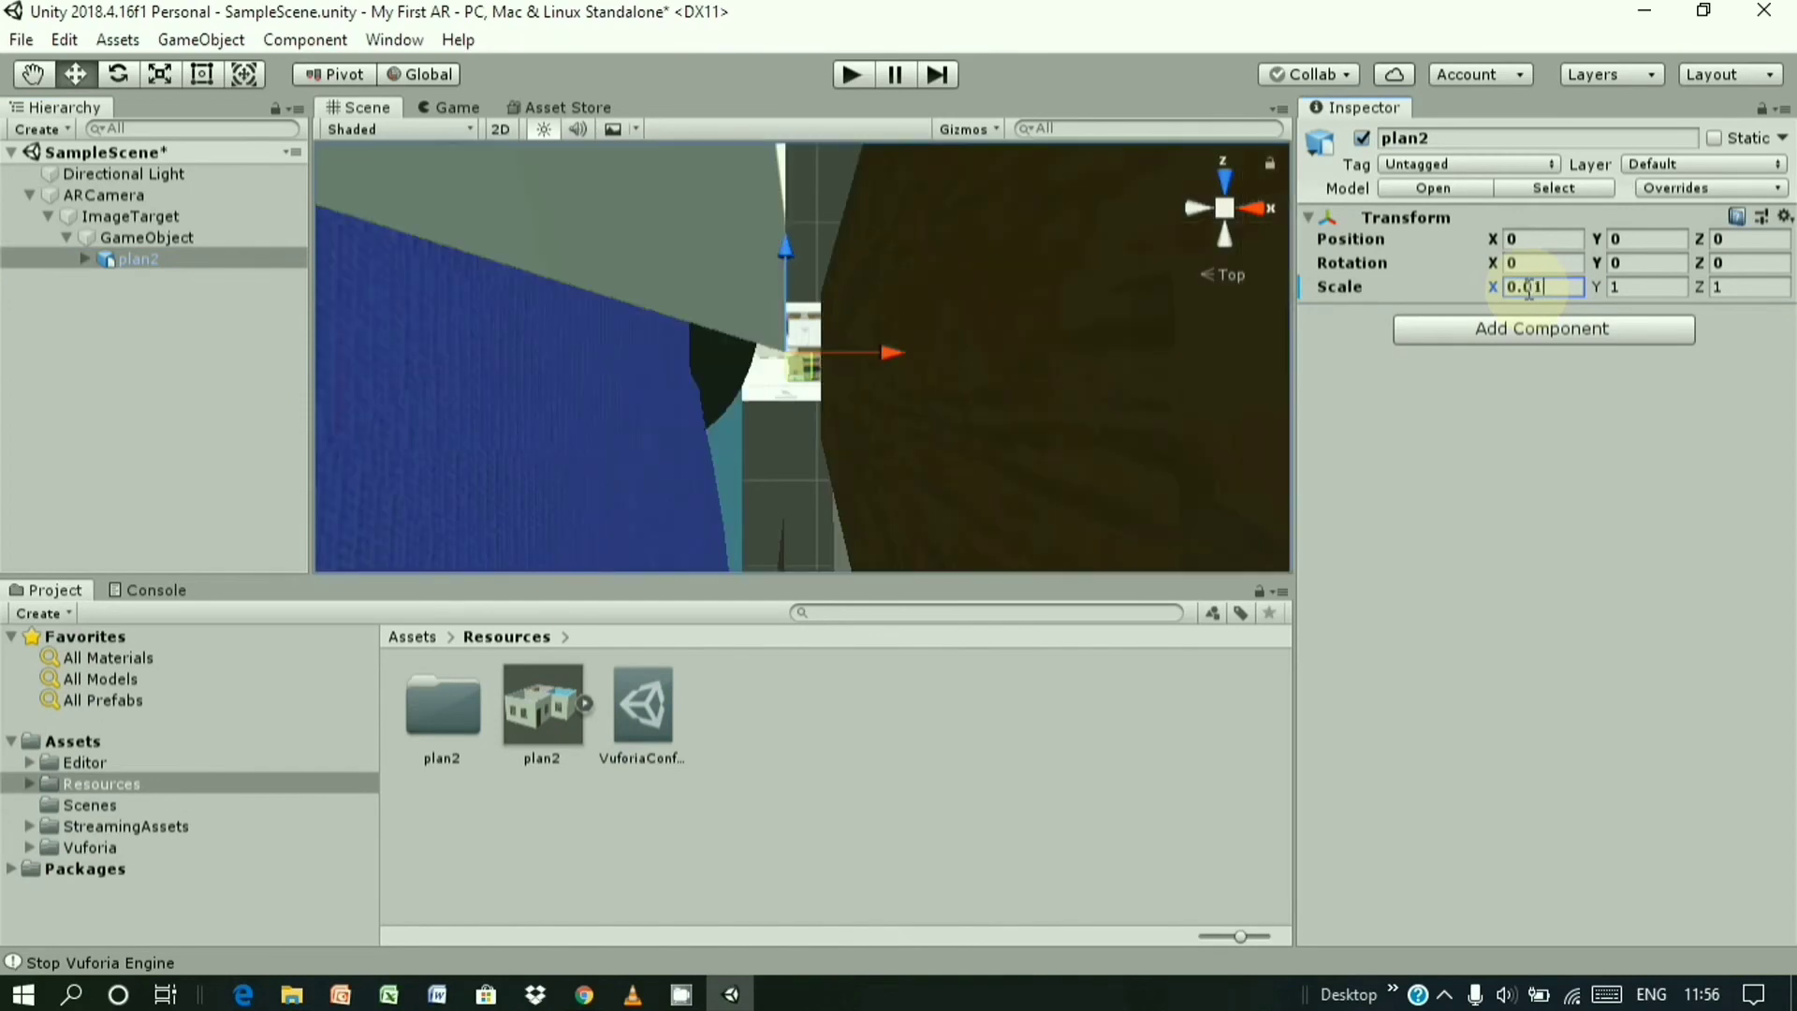
click(1644, 289)
text(0.01)
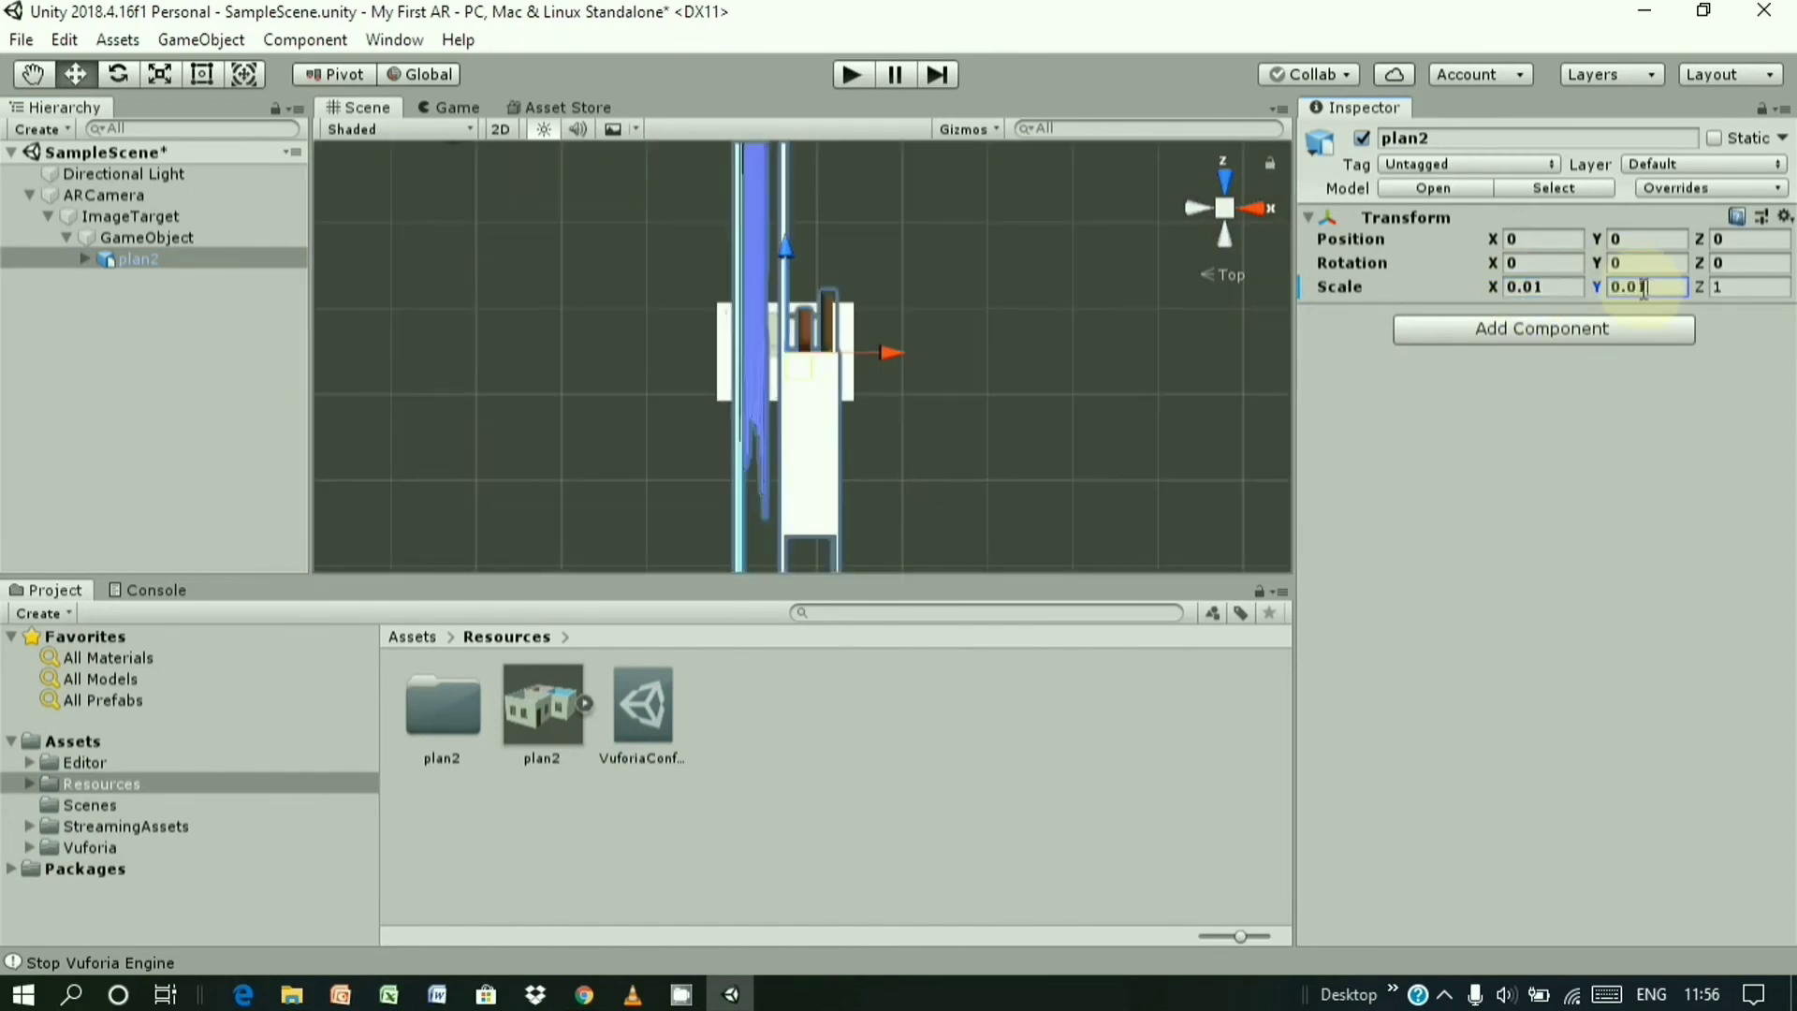
click(1735, 288)
text(0.01)
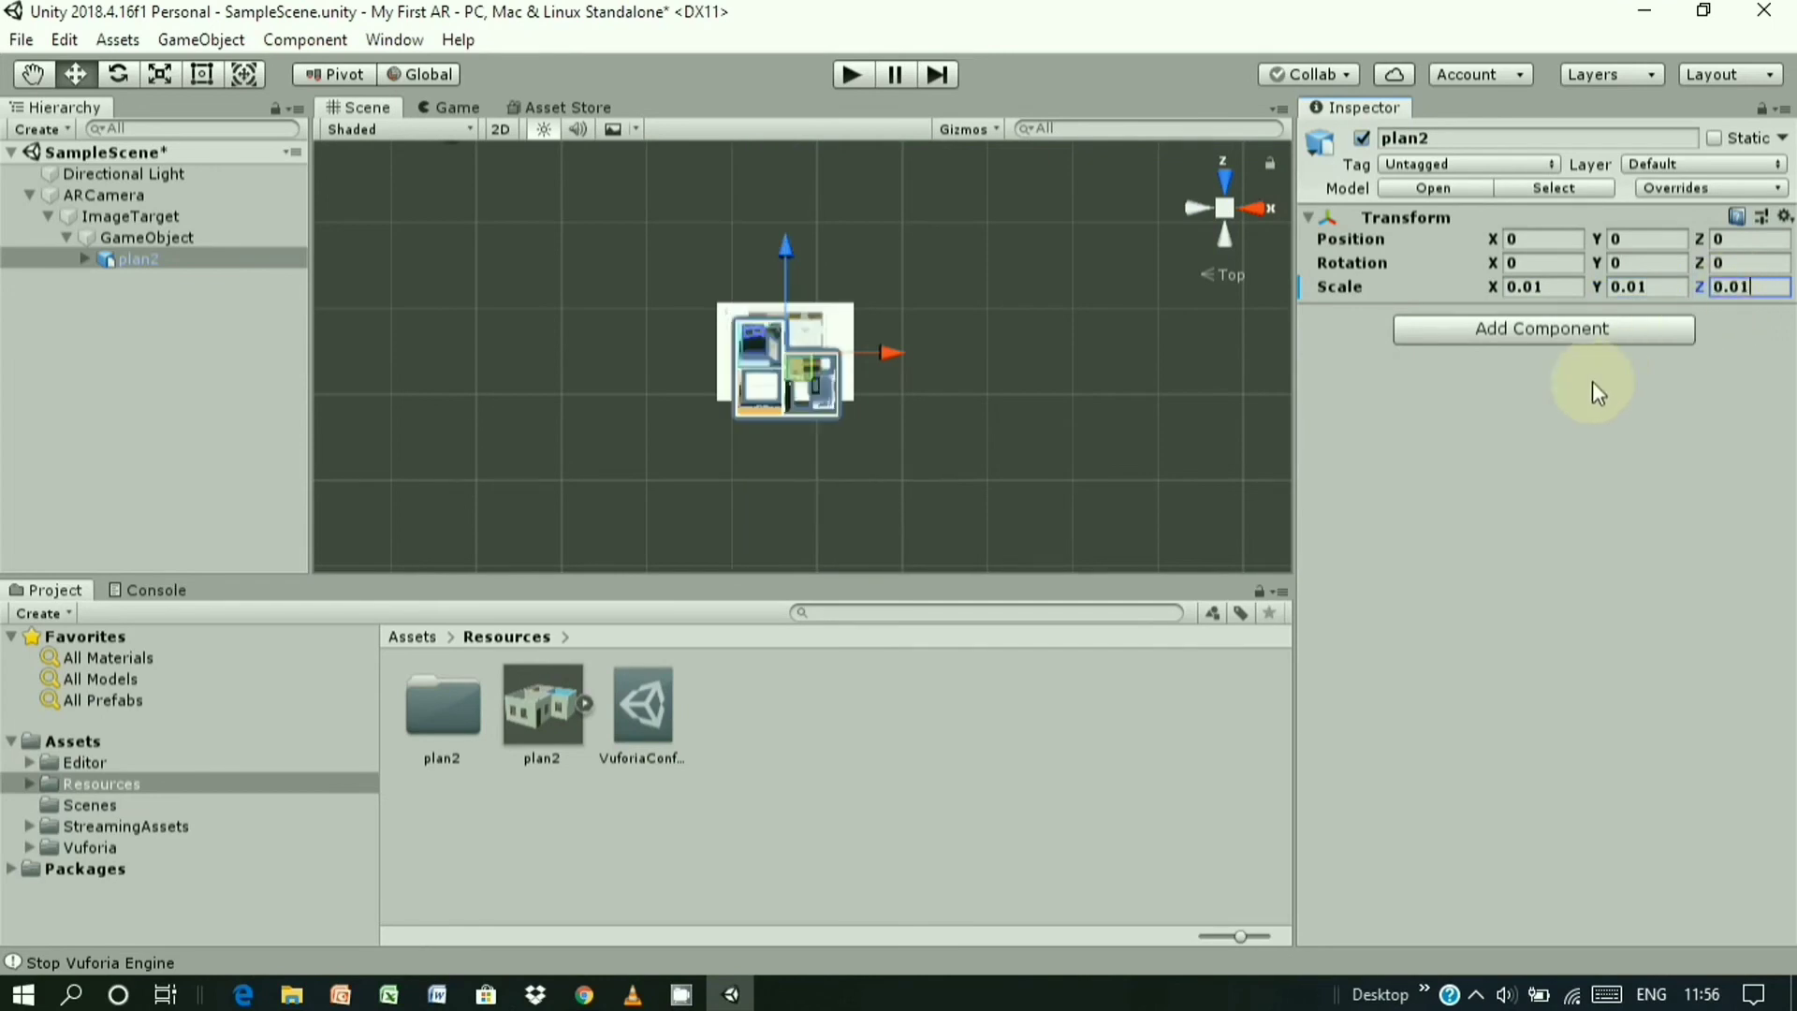
scroll(801, 380, up, 5)
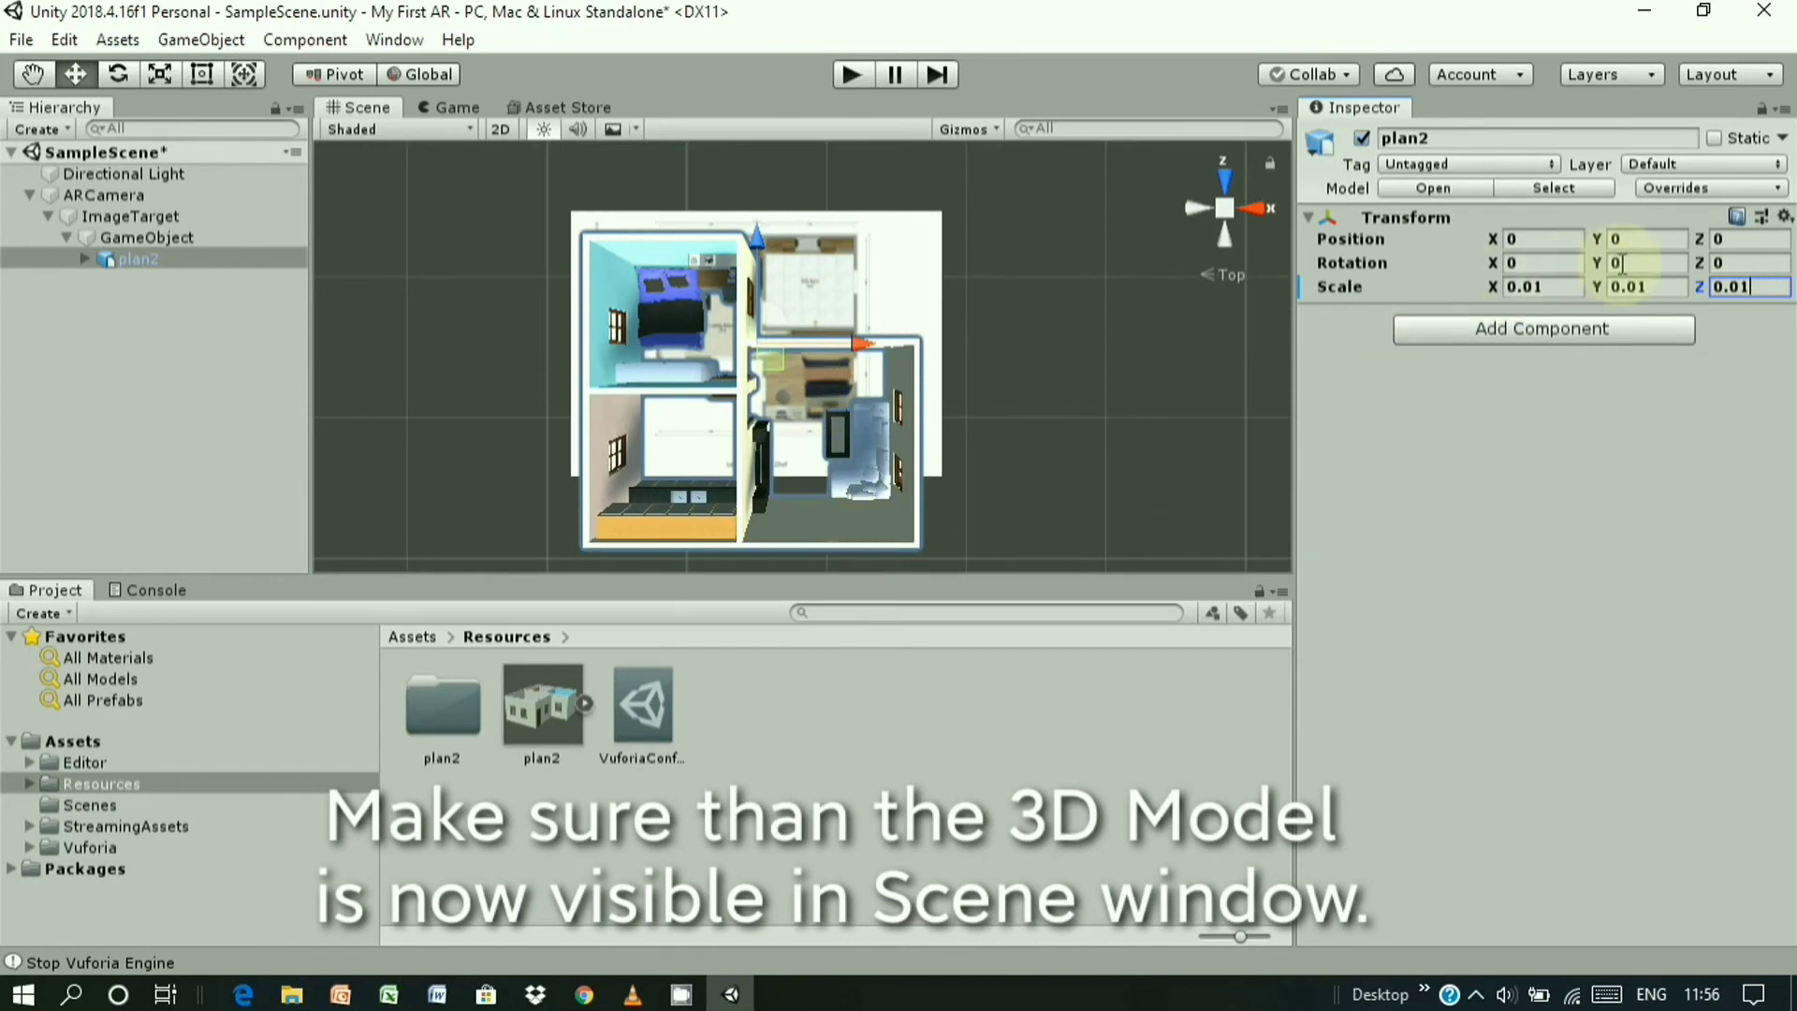
- Set plan2's rotation to X 0 and Y 180, clearing a mistaken 180 on Z
click(1774, 264)
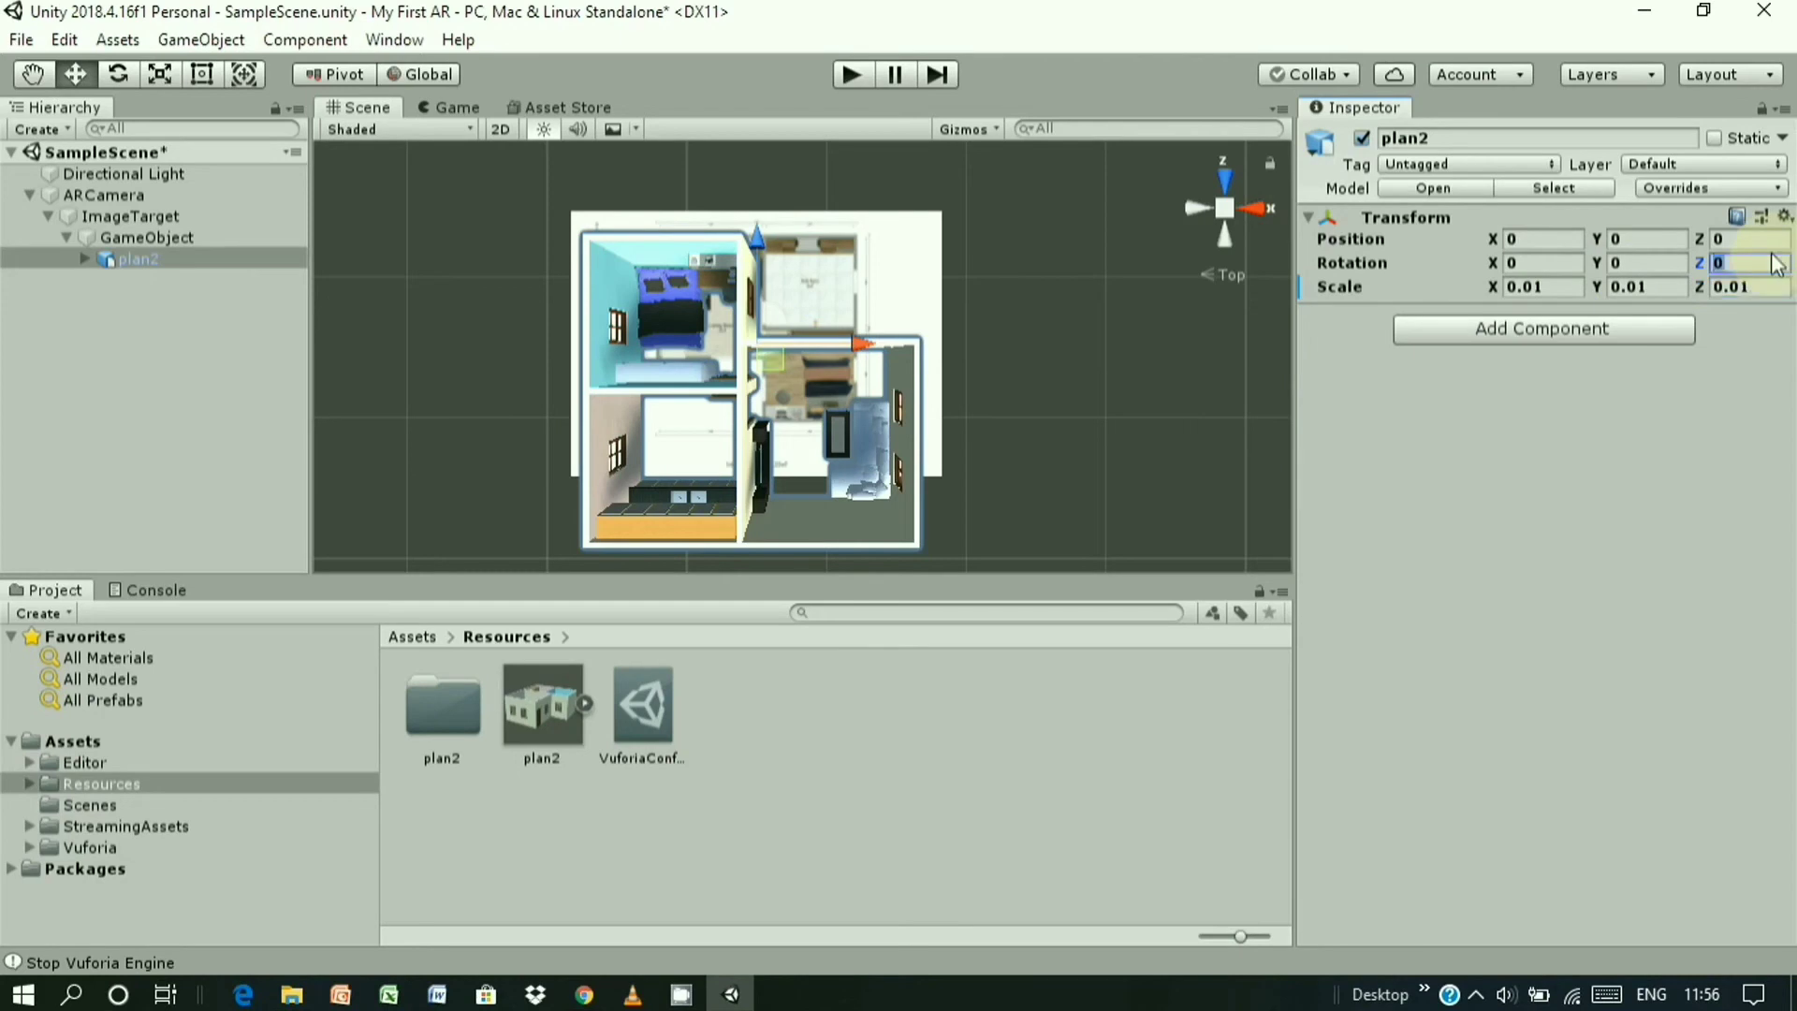
text(180)
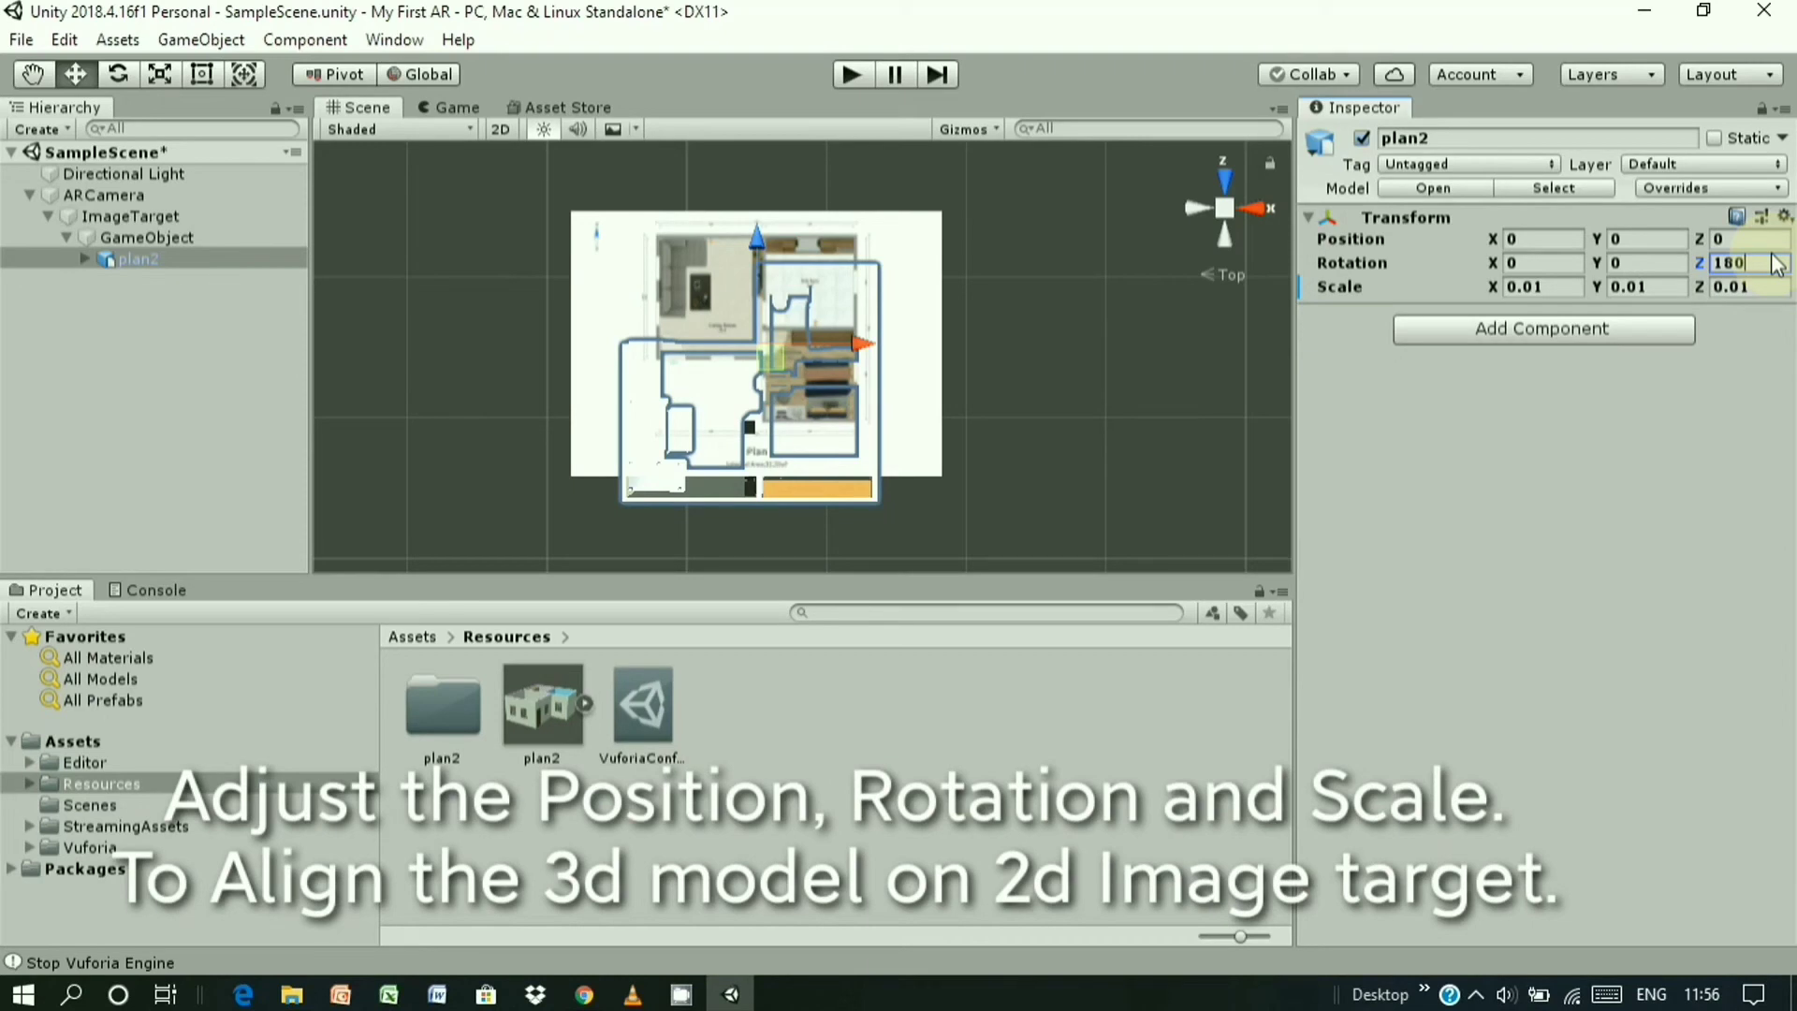
key(BackSpace)
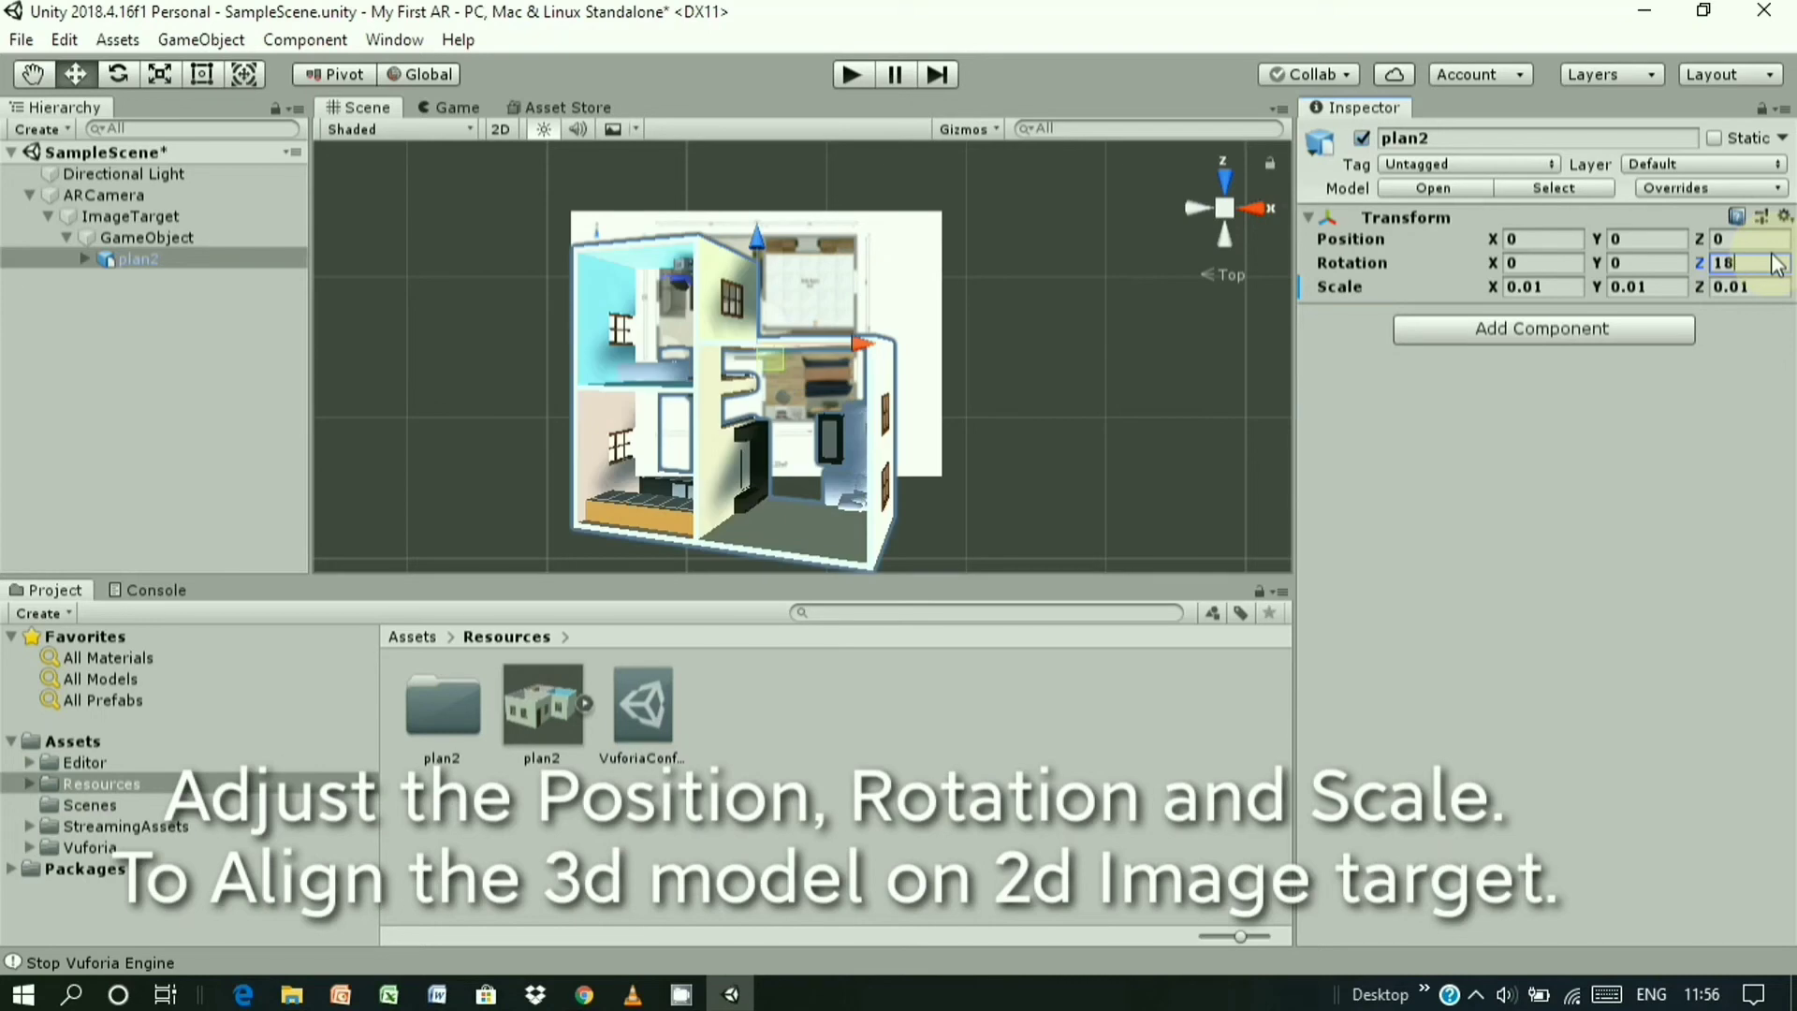
key(BackSpace)
key(BackSpace)
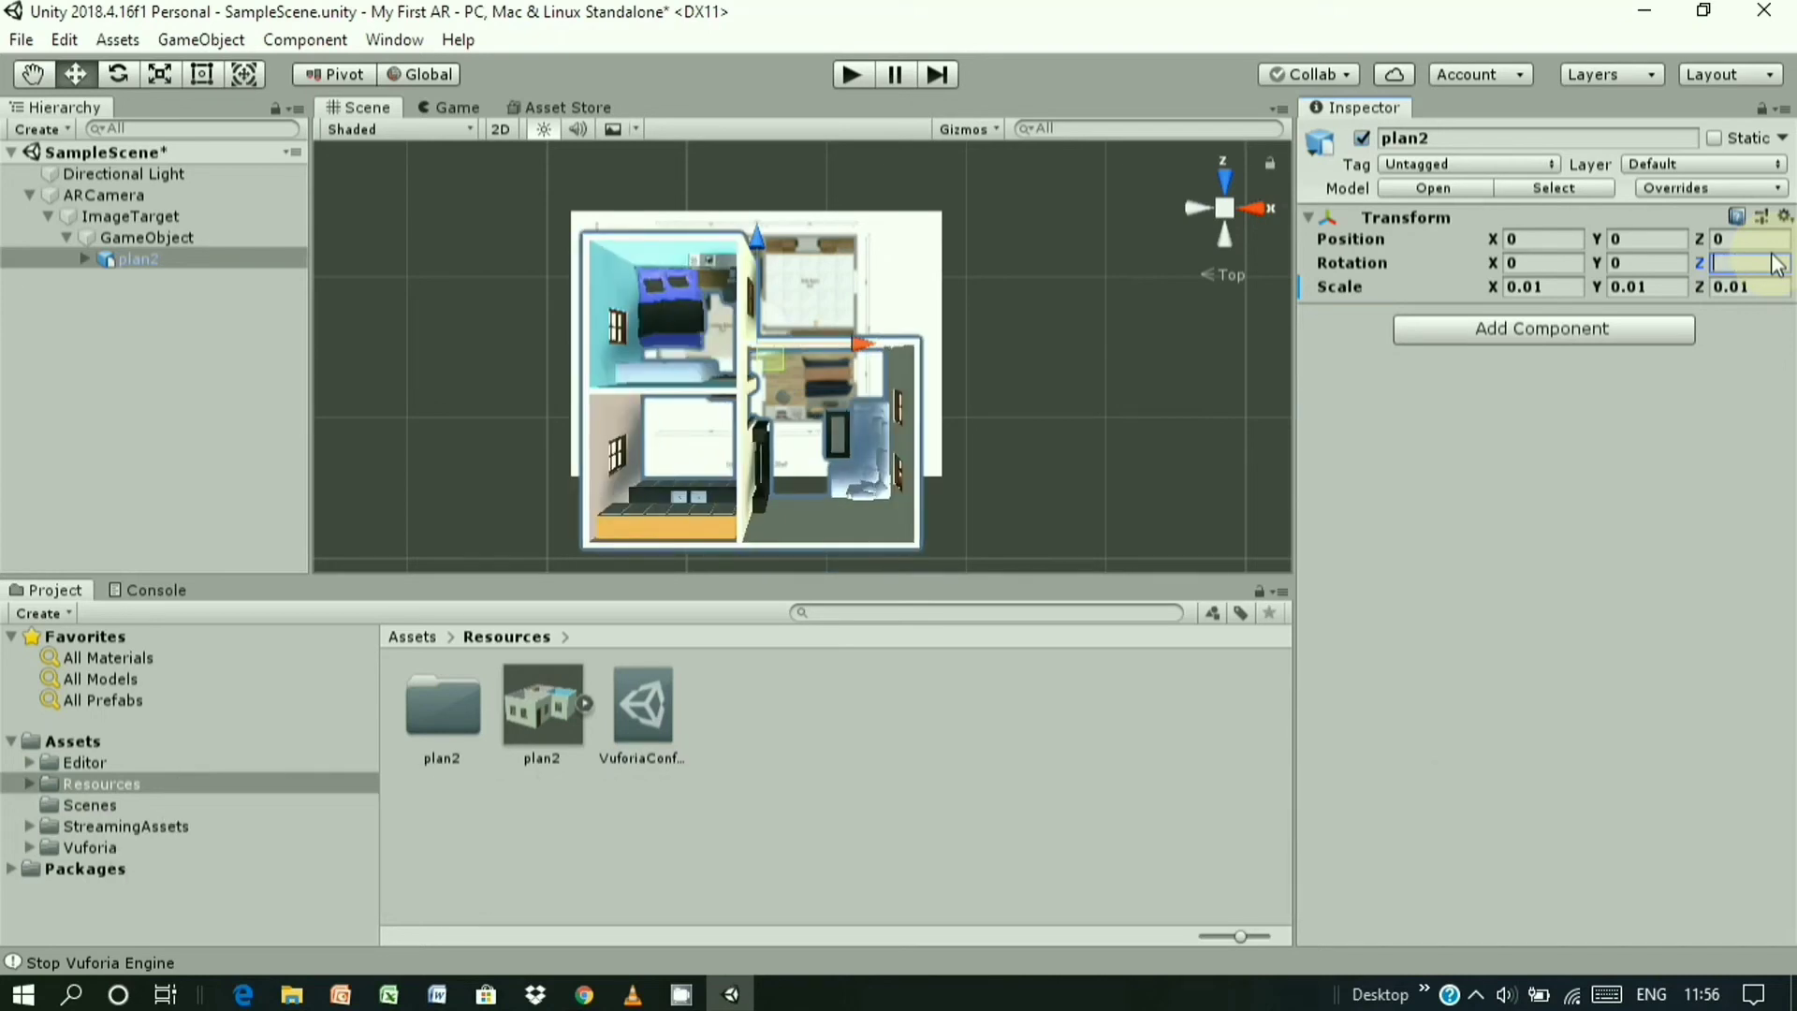
click(1526, 262)
text(180)
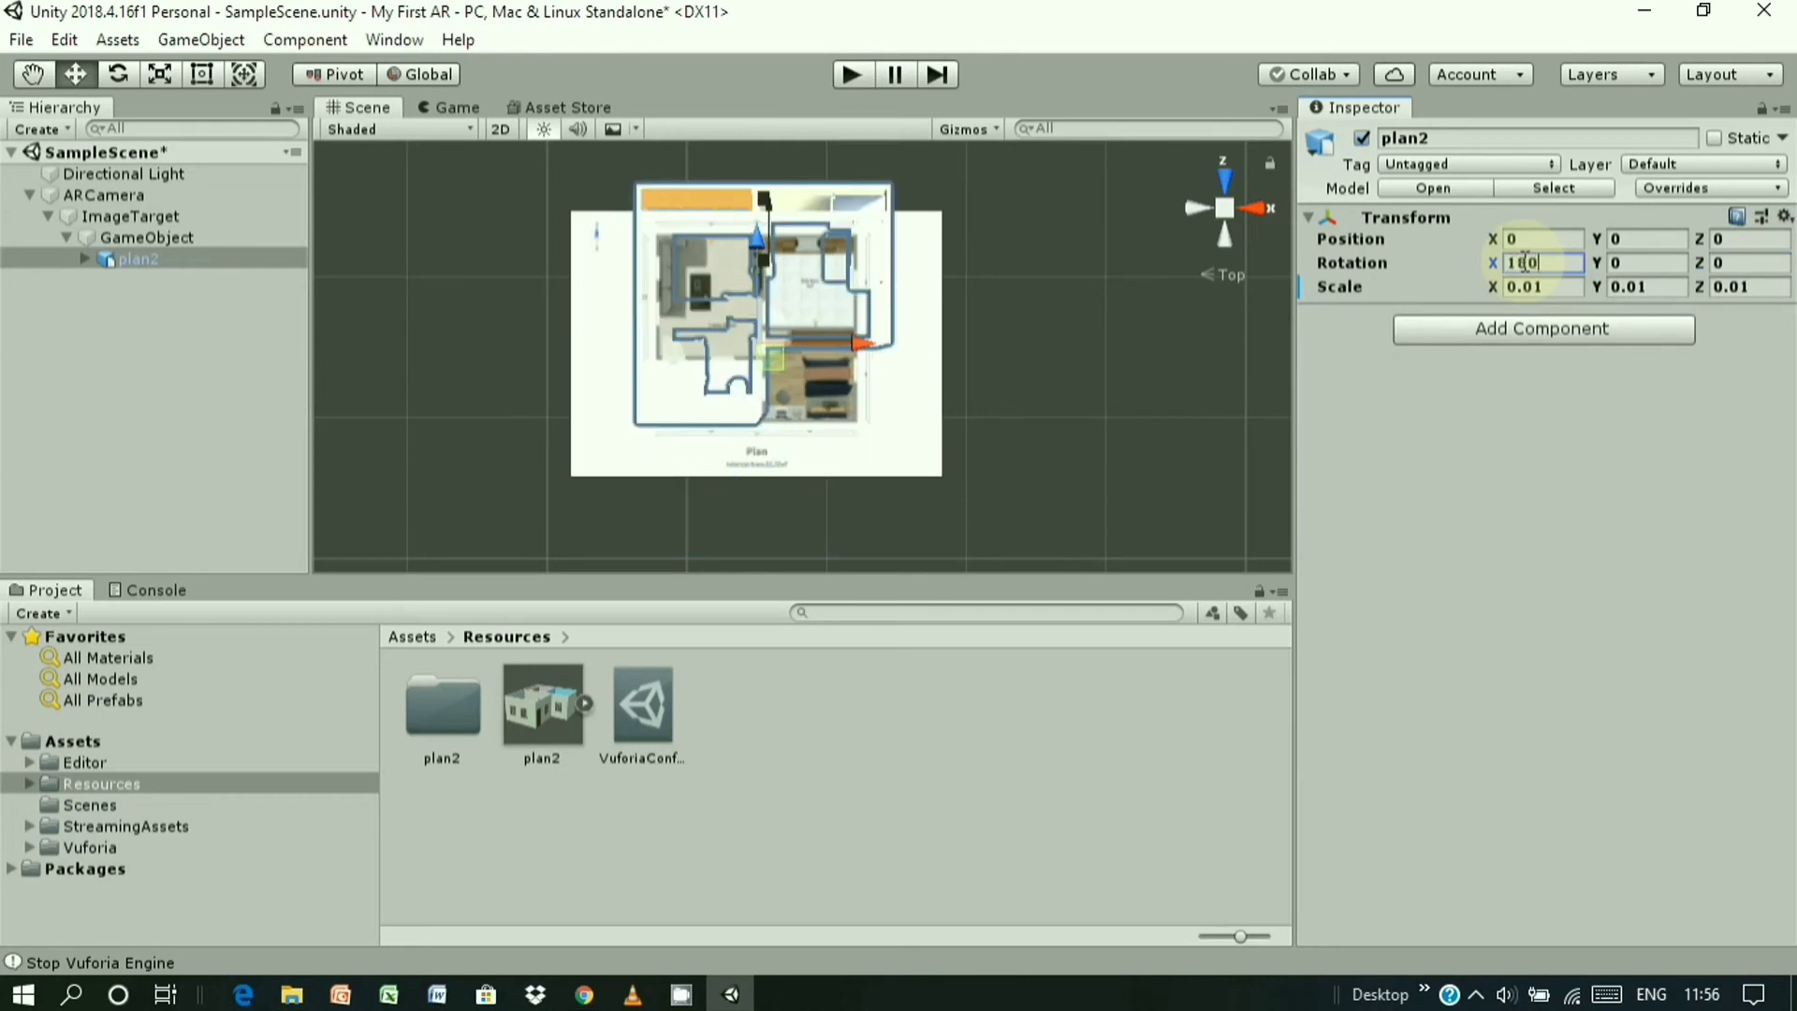
key(BackSpace)
key(BackSpace)
key(BackSpace)
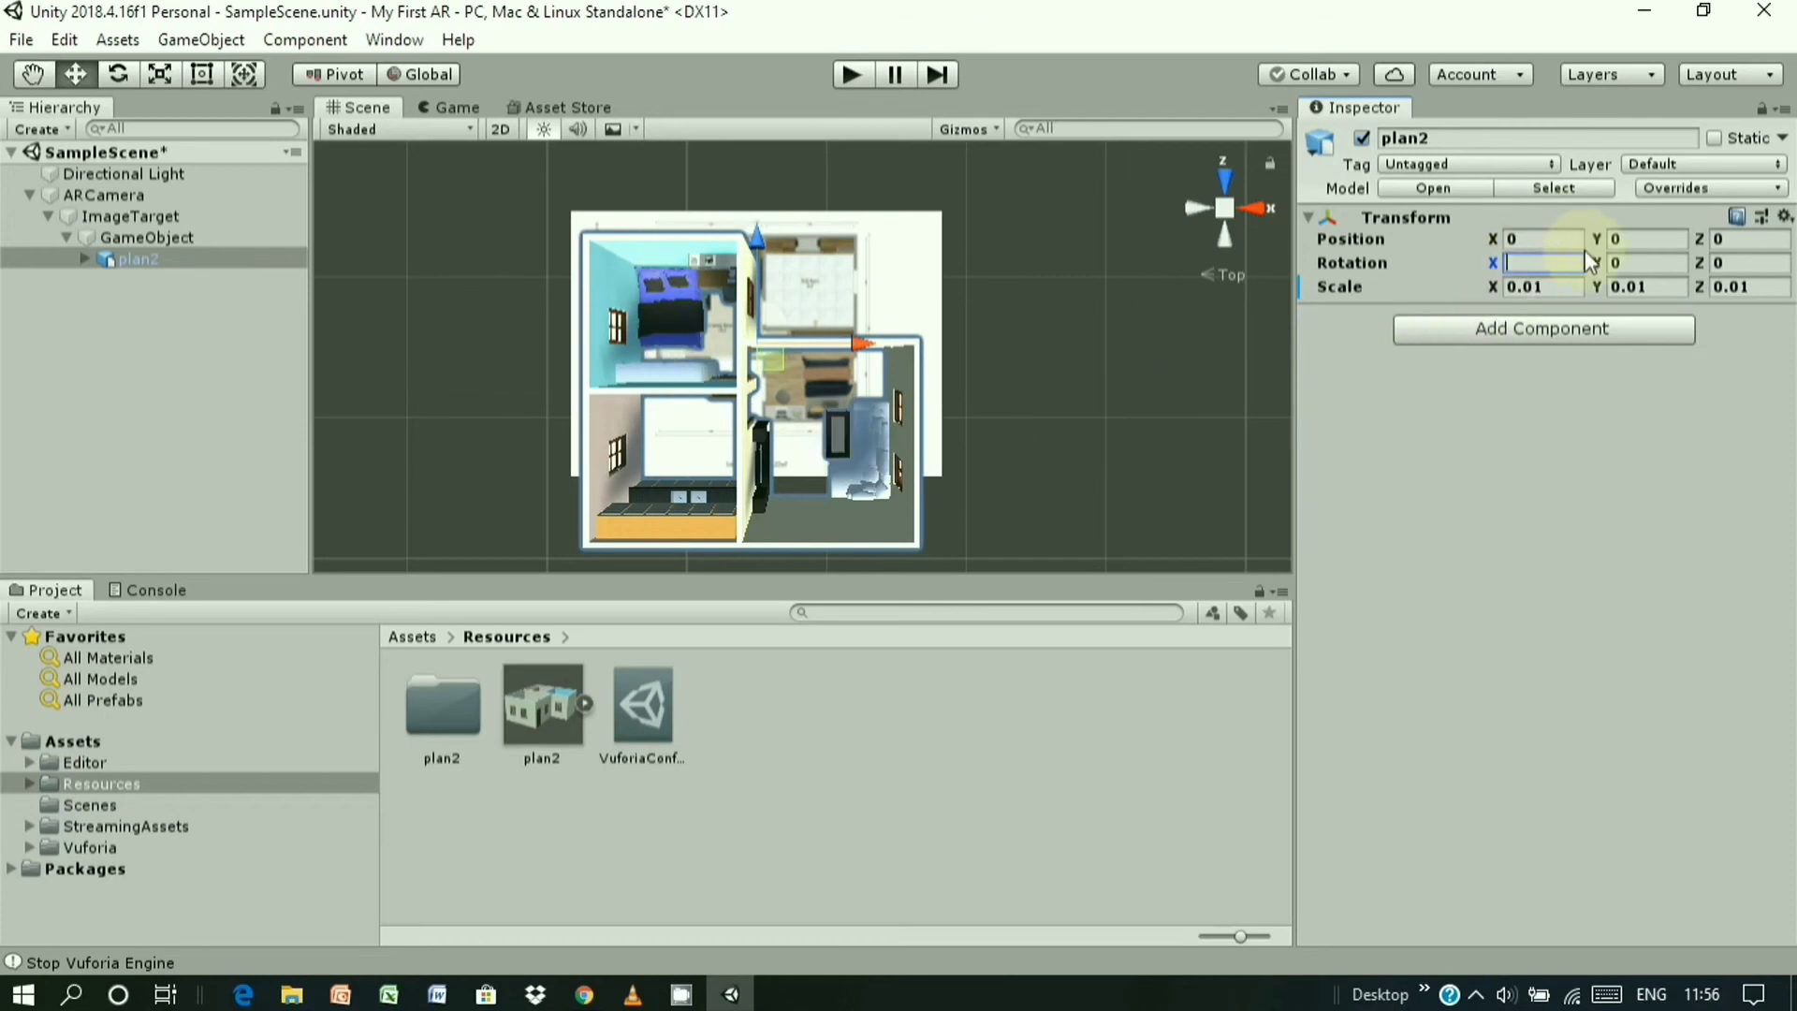
click(1617, 263)
text(1)
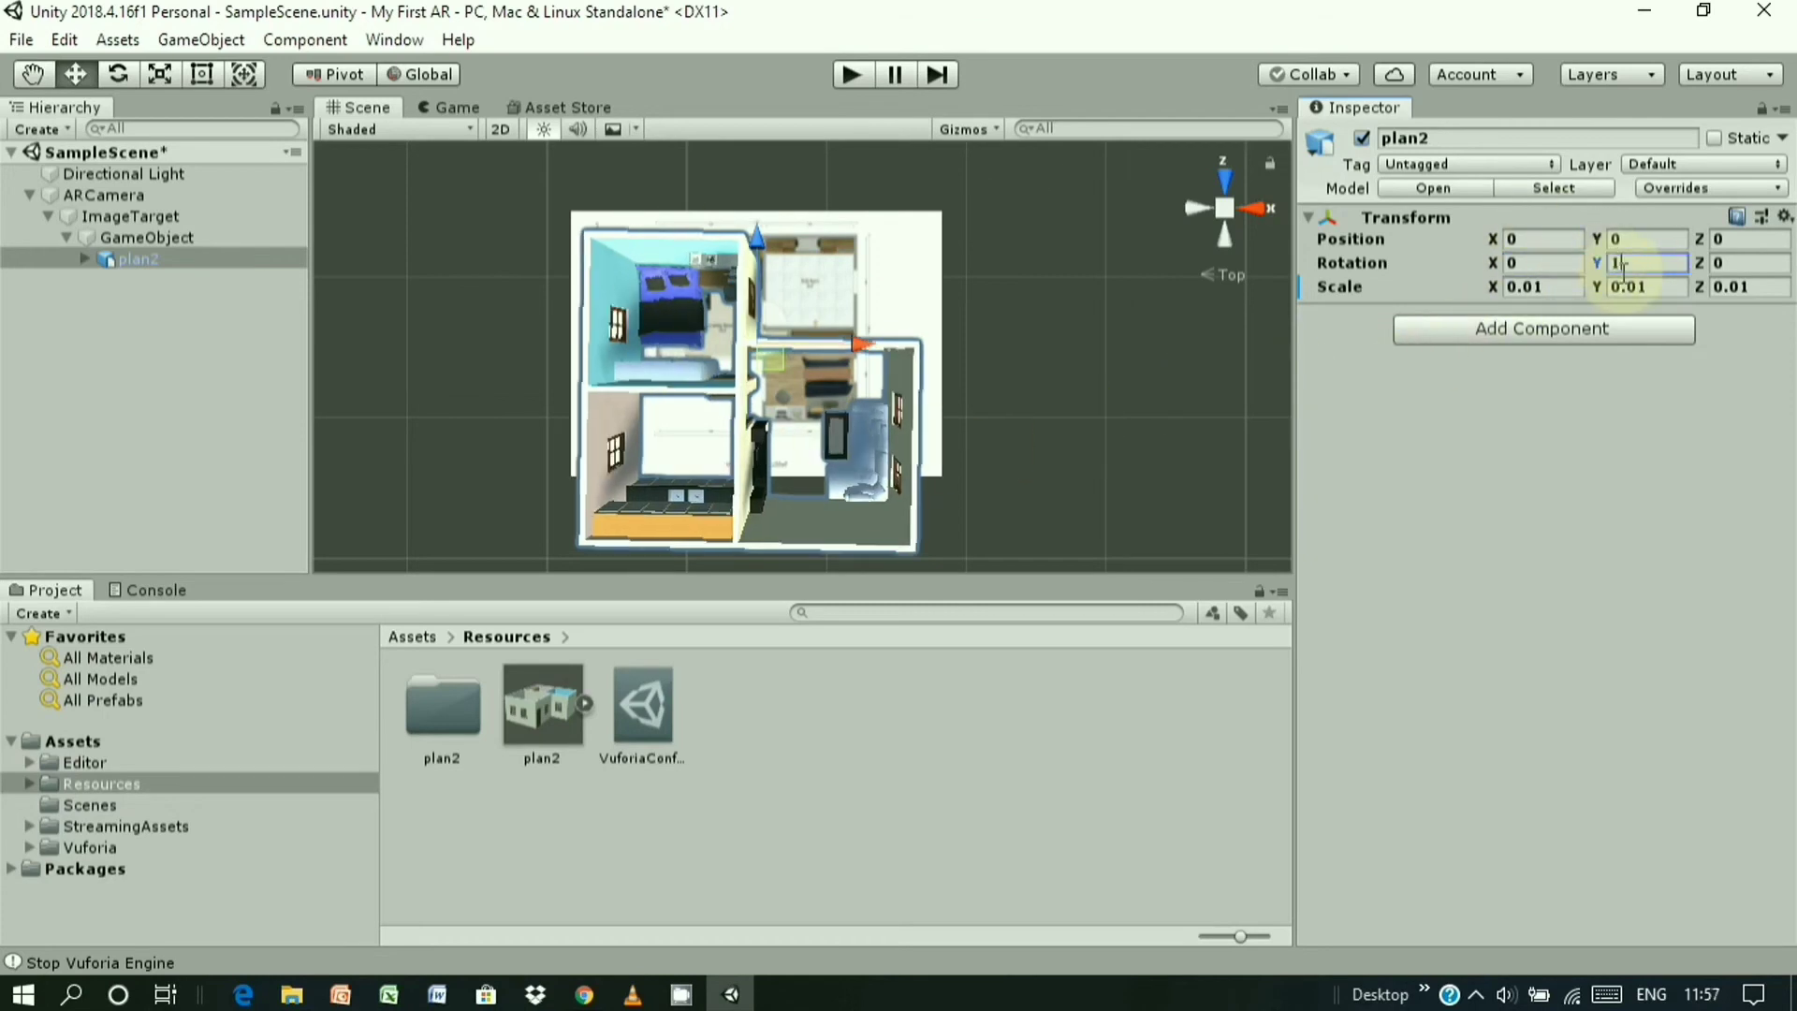
text(80)
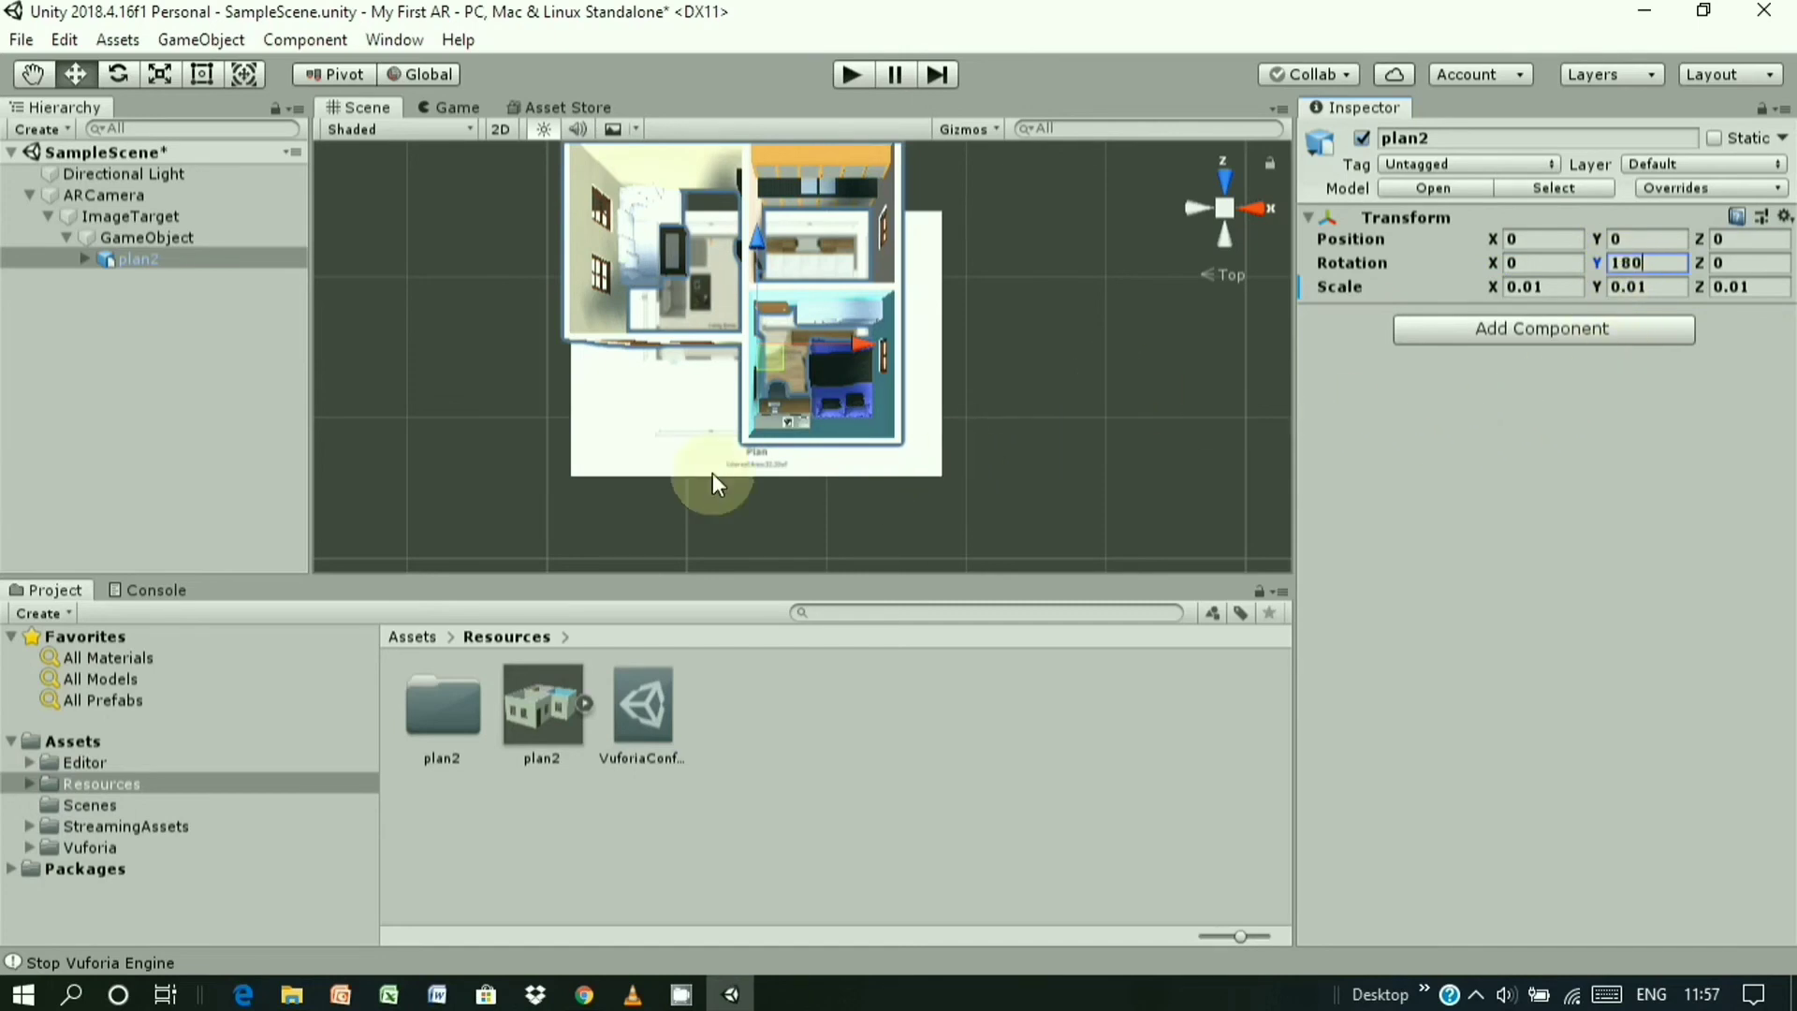
- Drag the plan2 house along its Z axis over the image target
scroll(666, 431, down, 2)
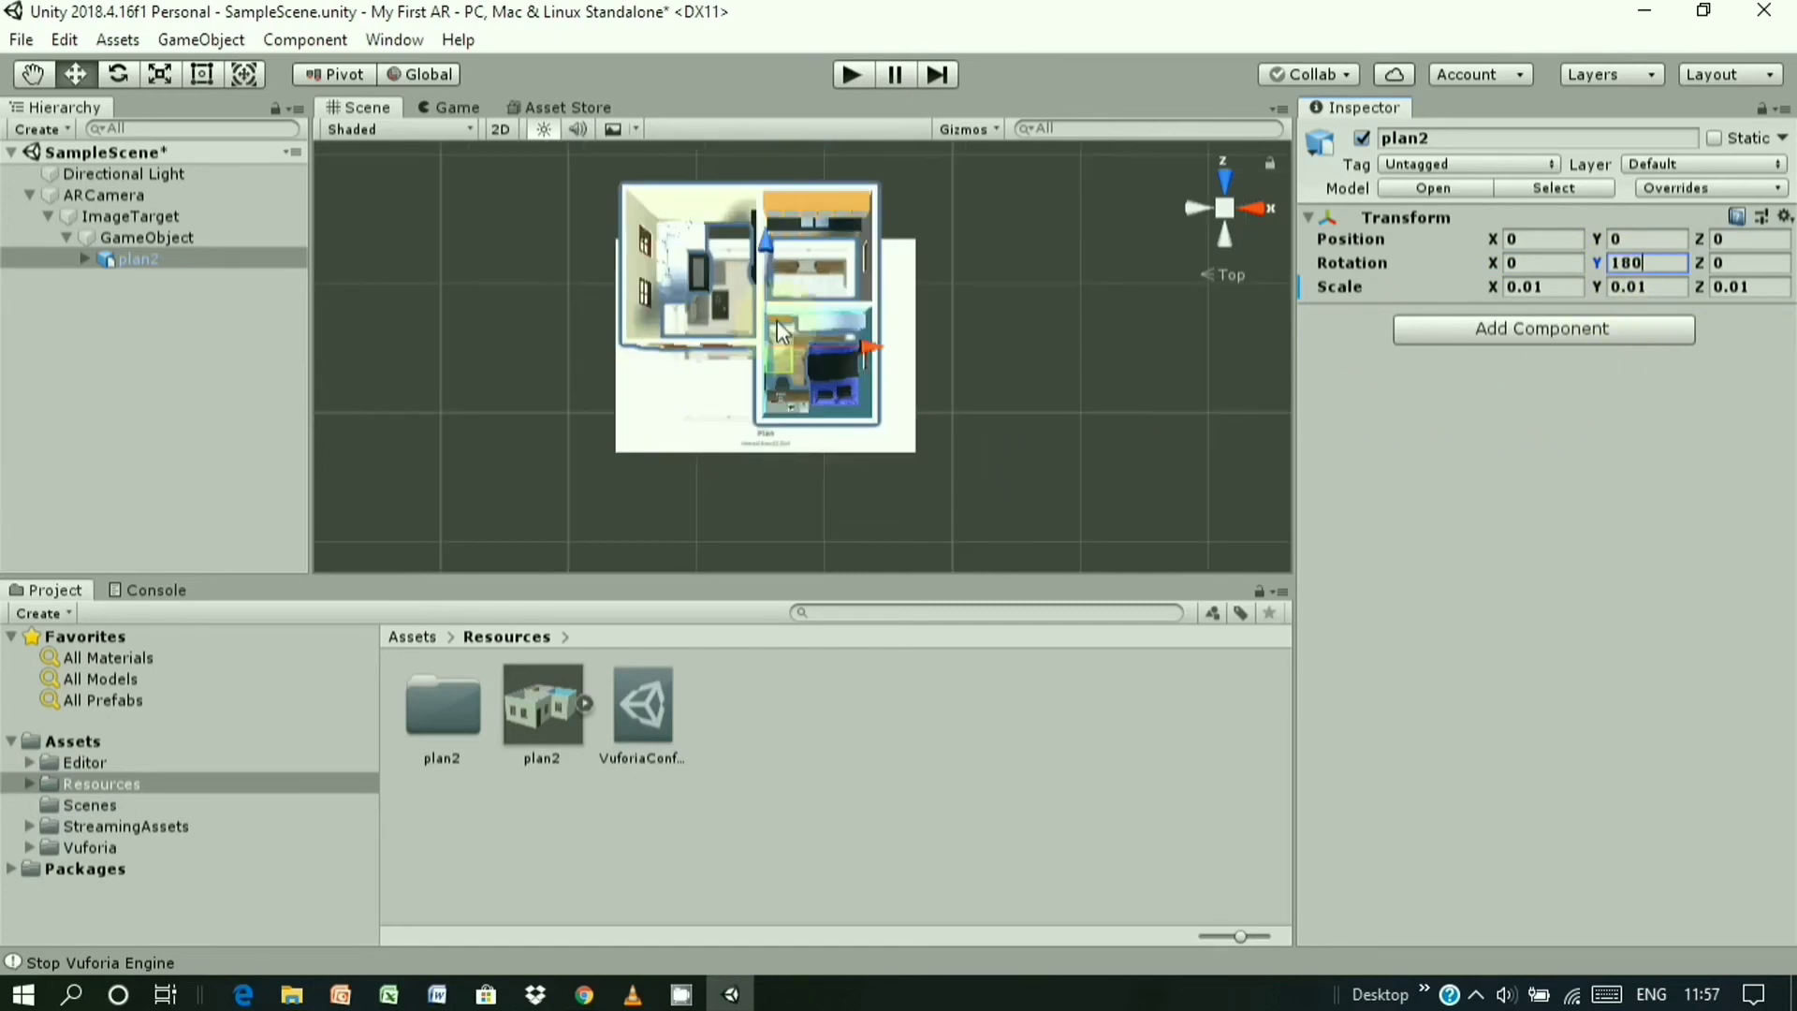
drag(761, 295, 773, 348)
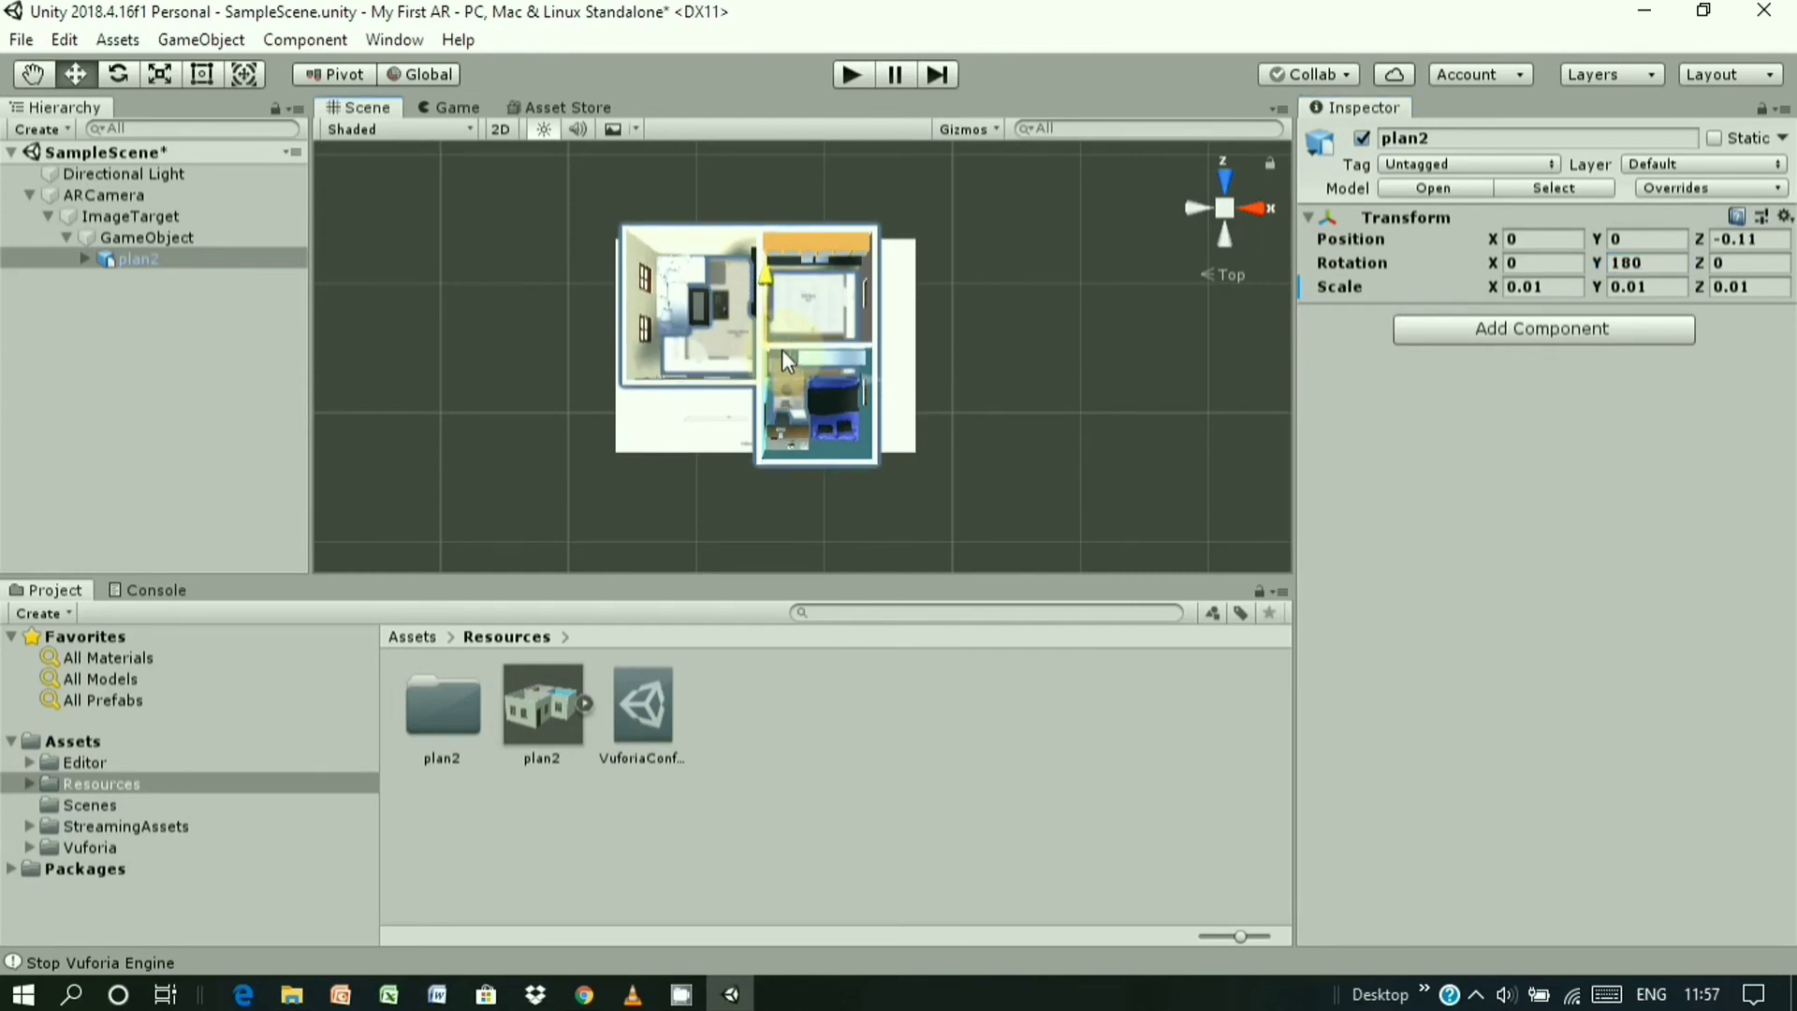
scroll(699, 344, up, 5)
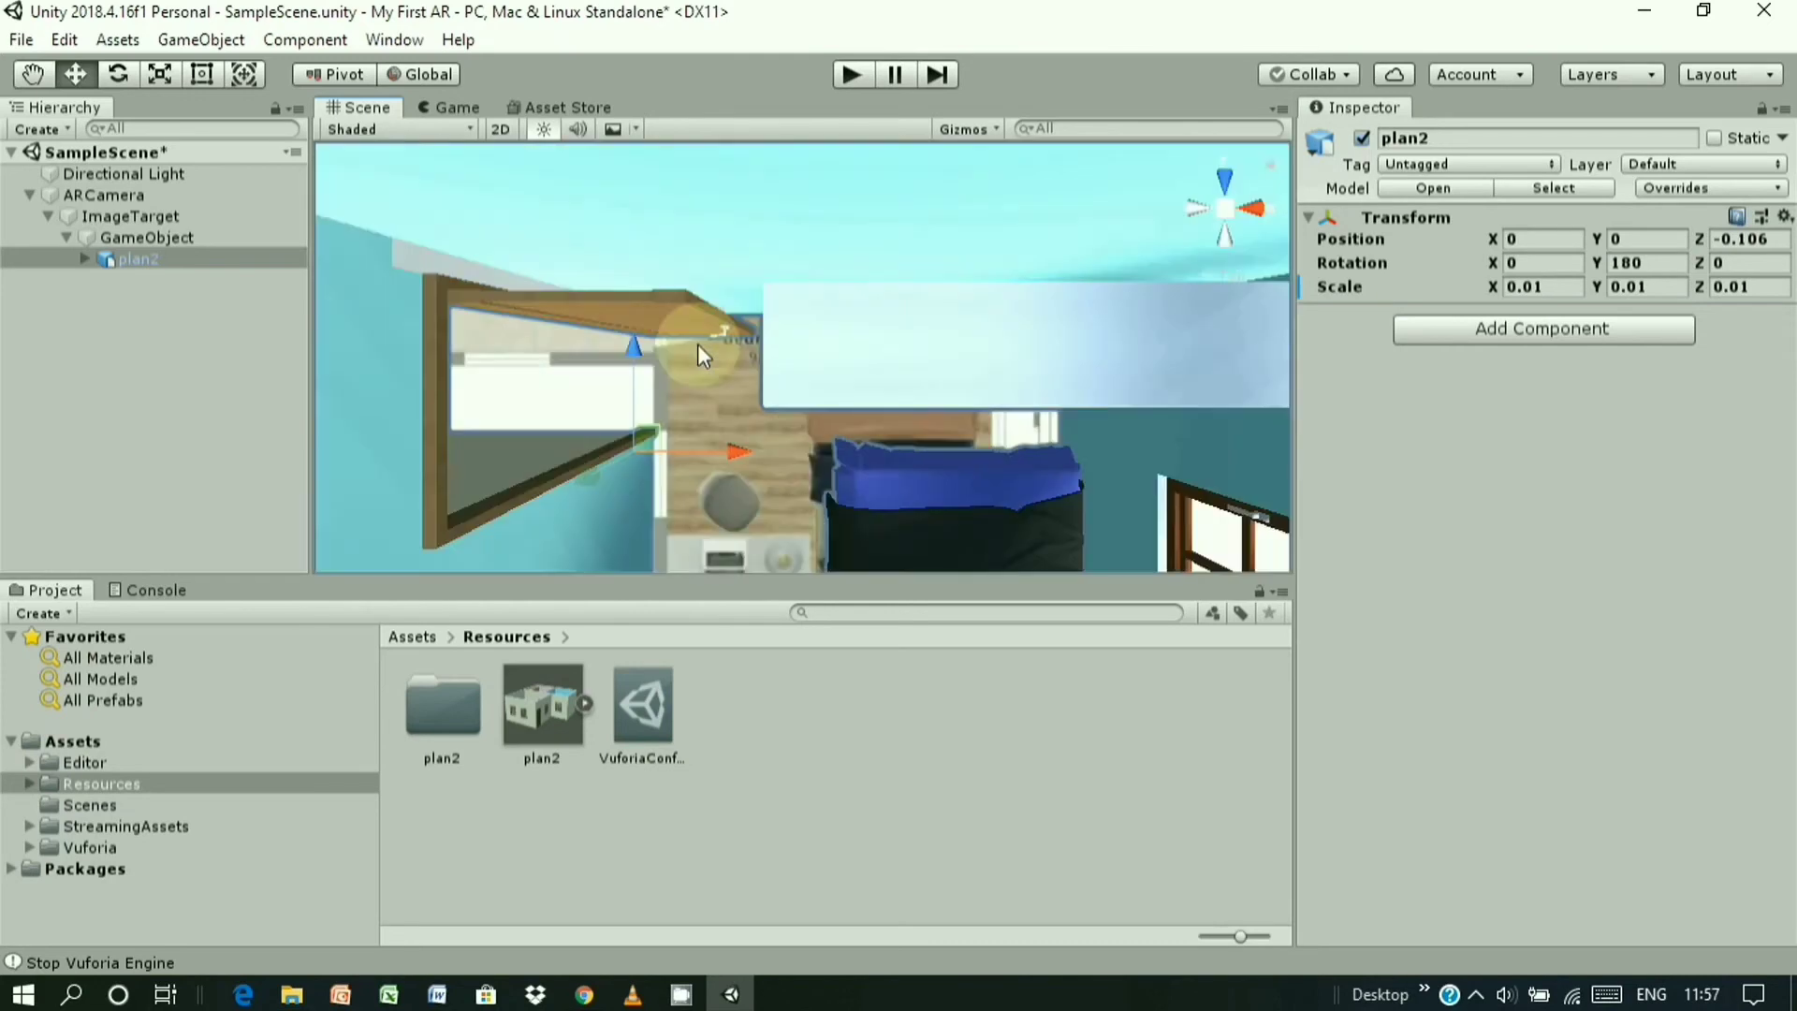
scroll(702, 356, down, 3)
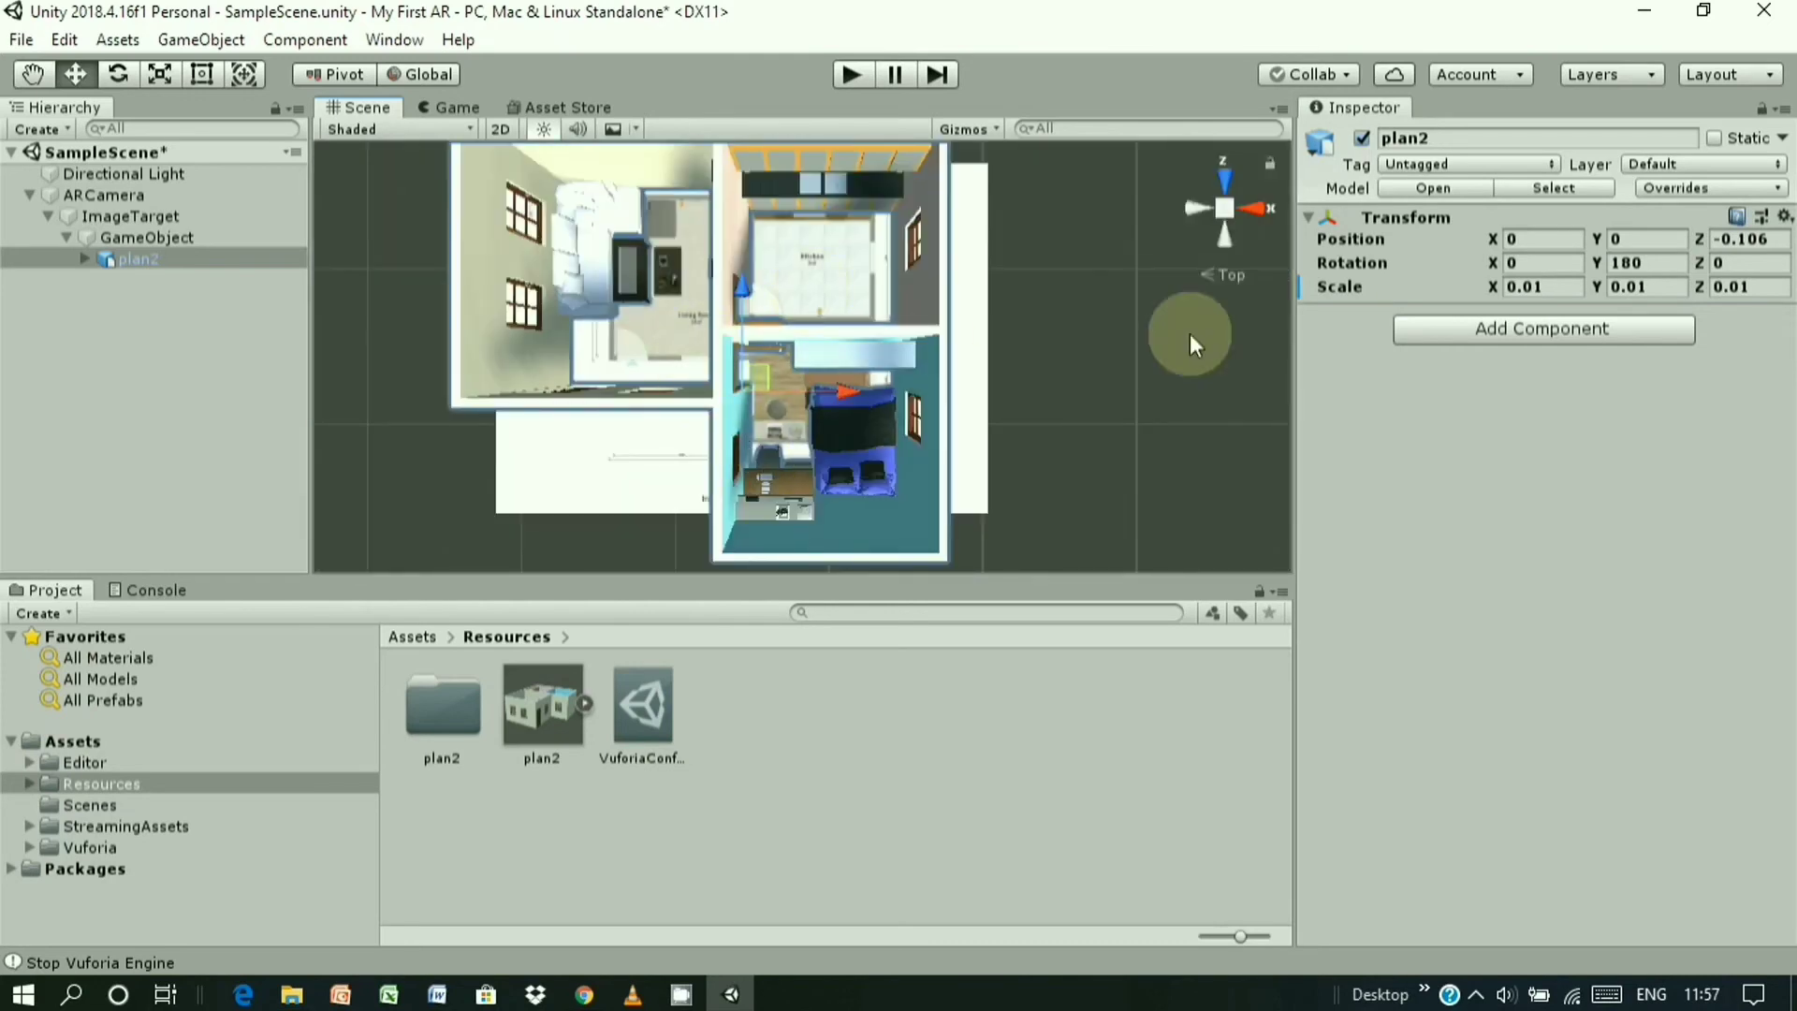
- Scale plan2 to 0.008 on X, Y and Z and slide it to centre on the floor plan
click(1544, 286)
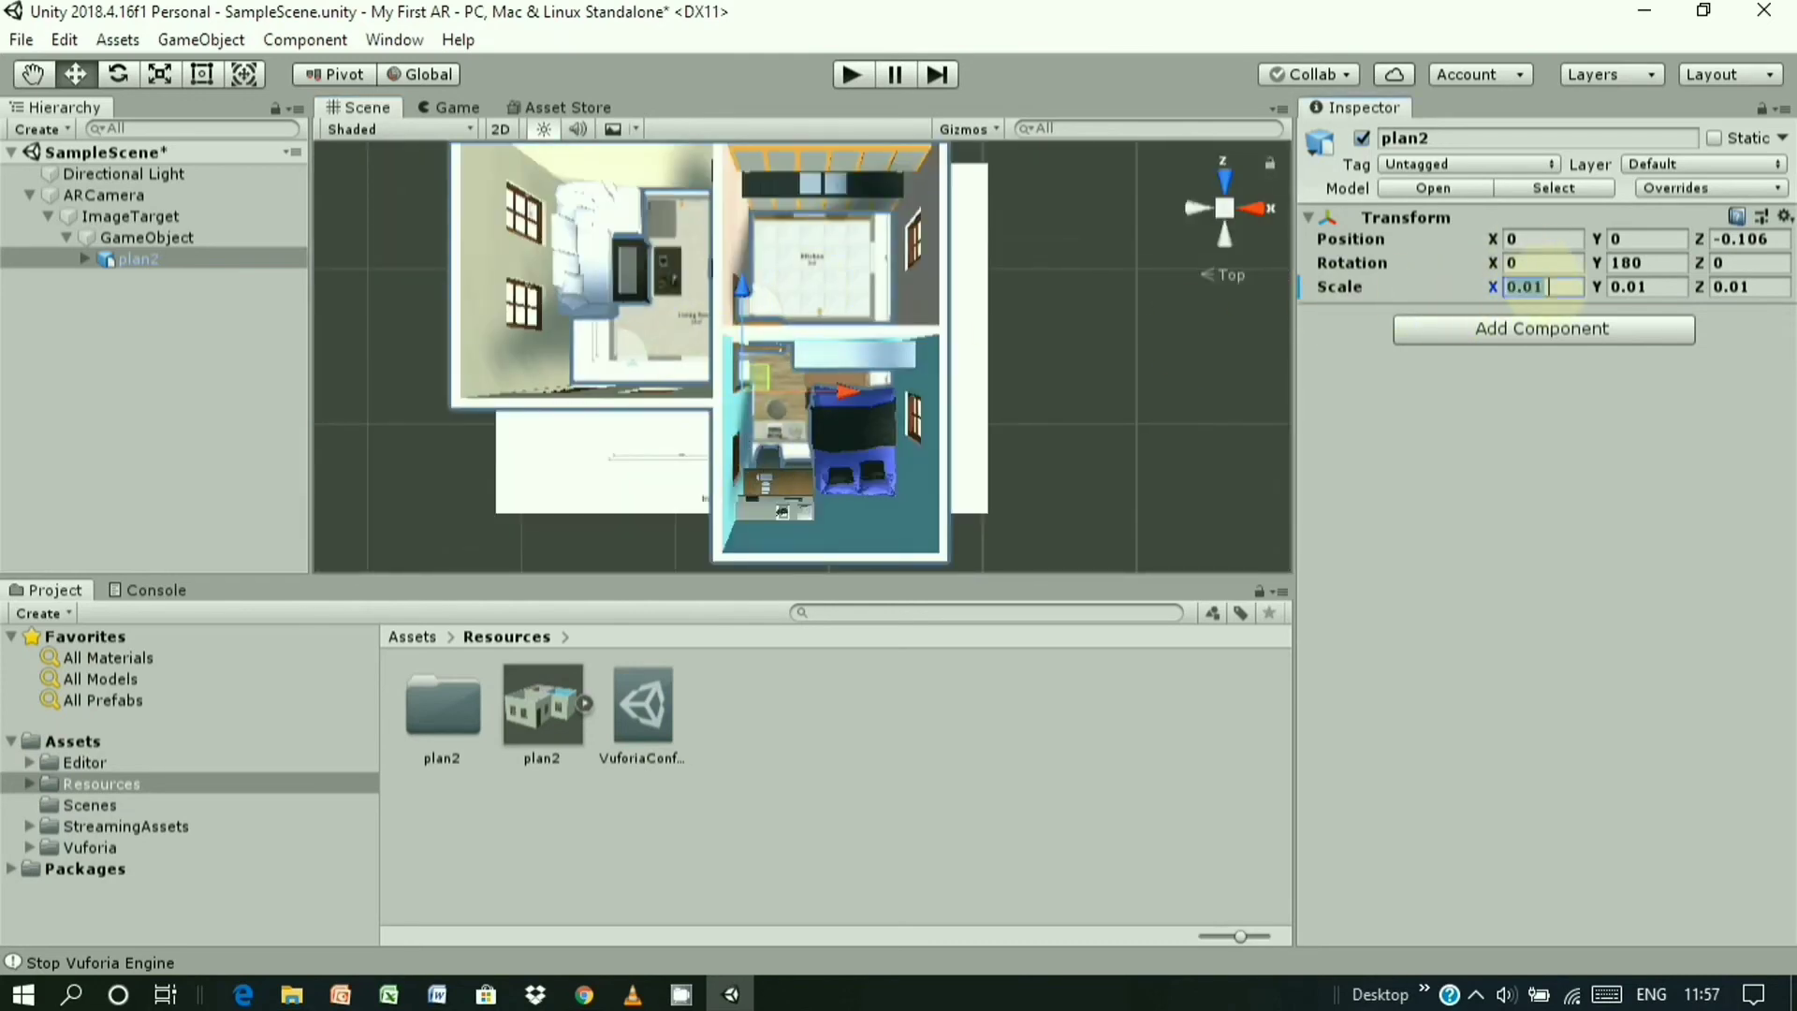
text(0.008)
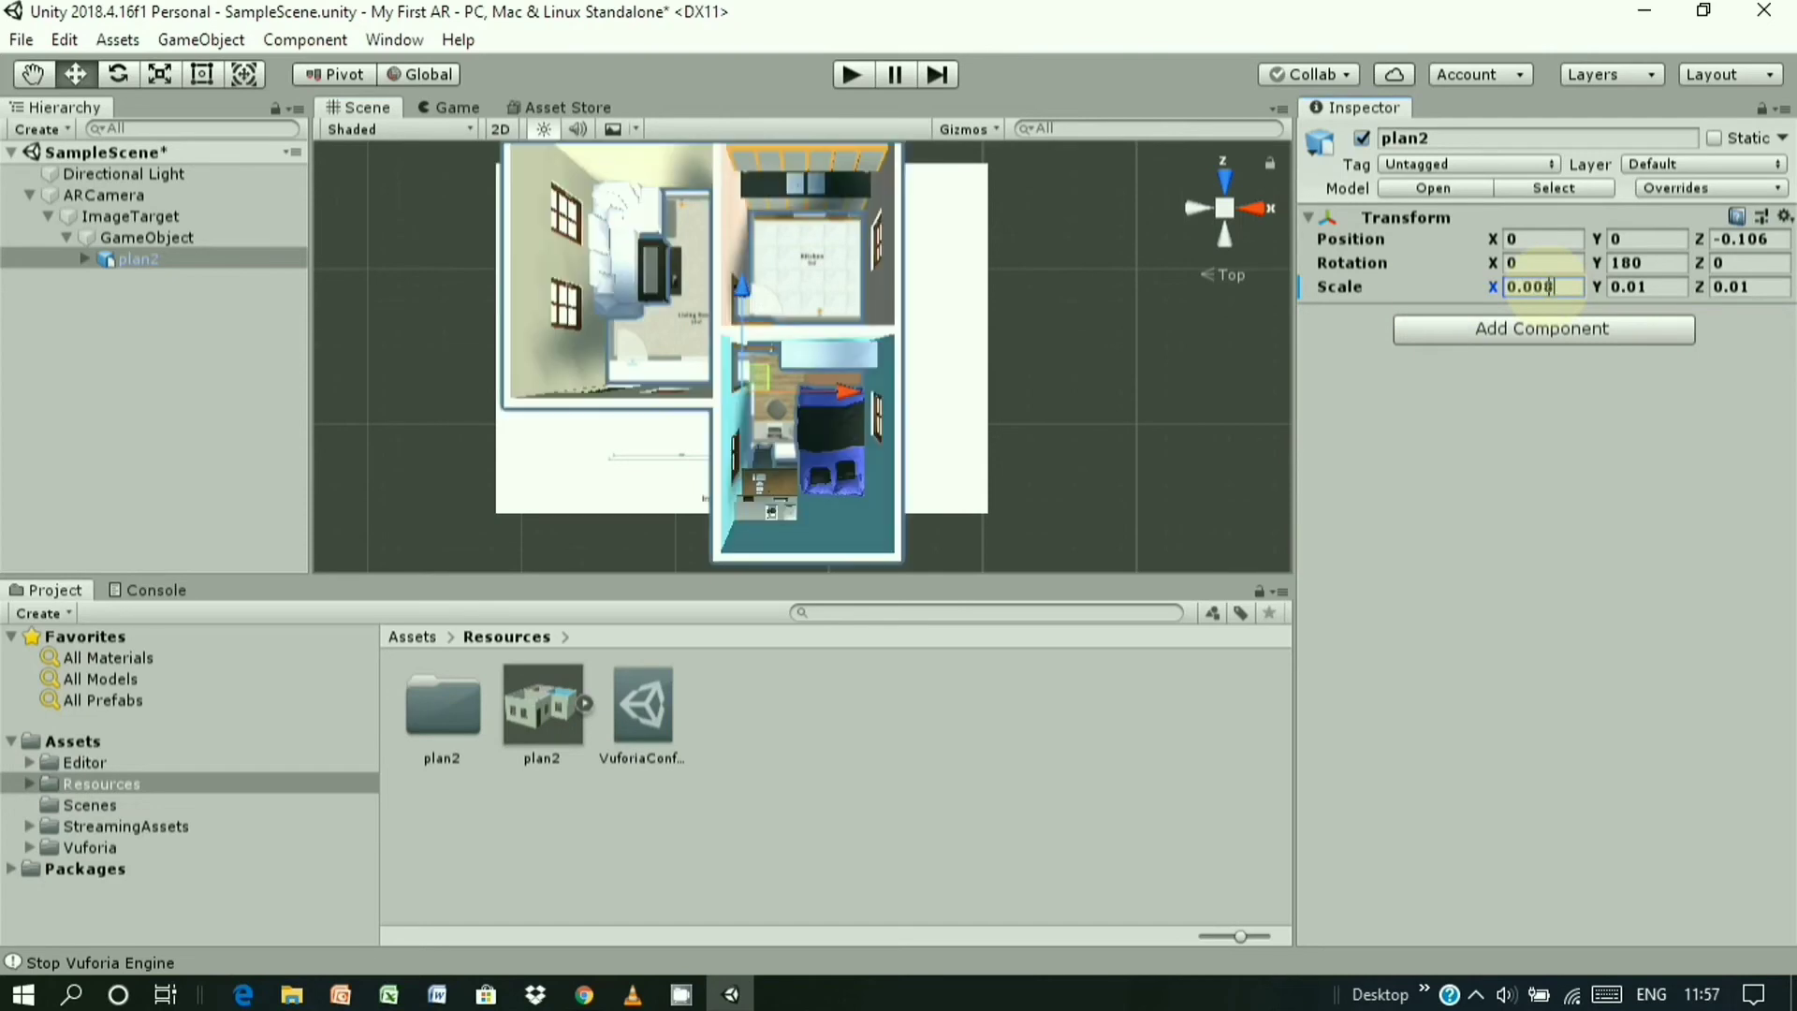
click(1650, 287)
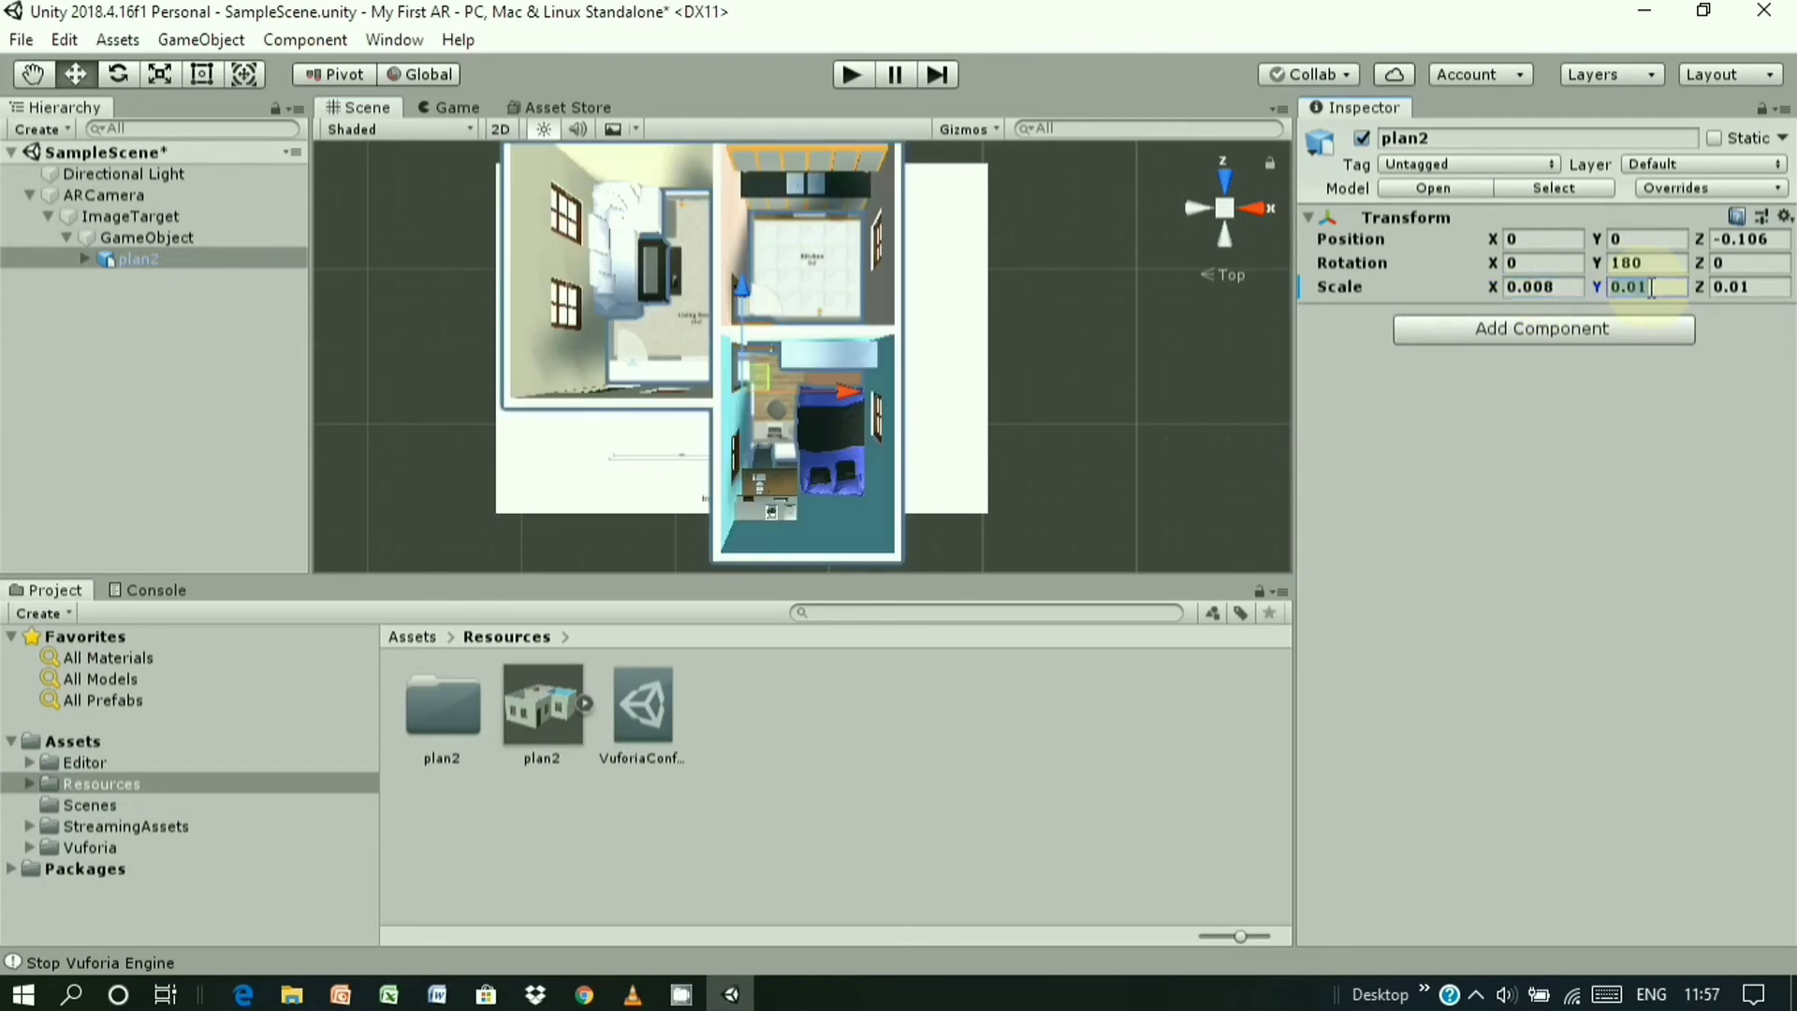
text(0.008)
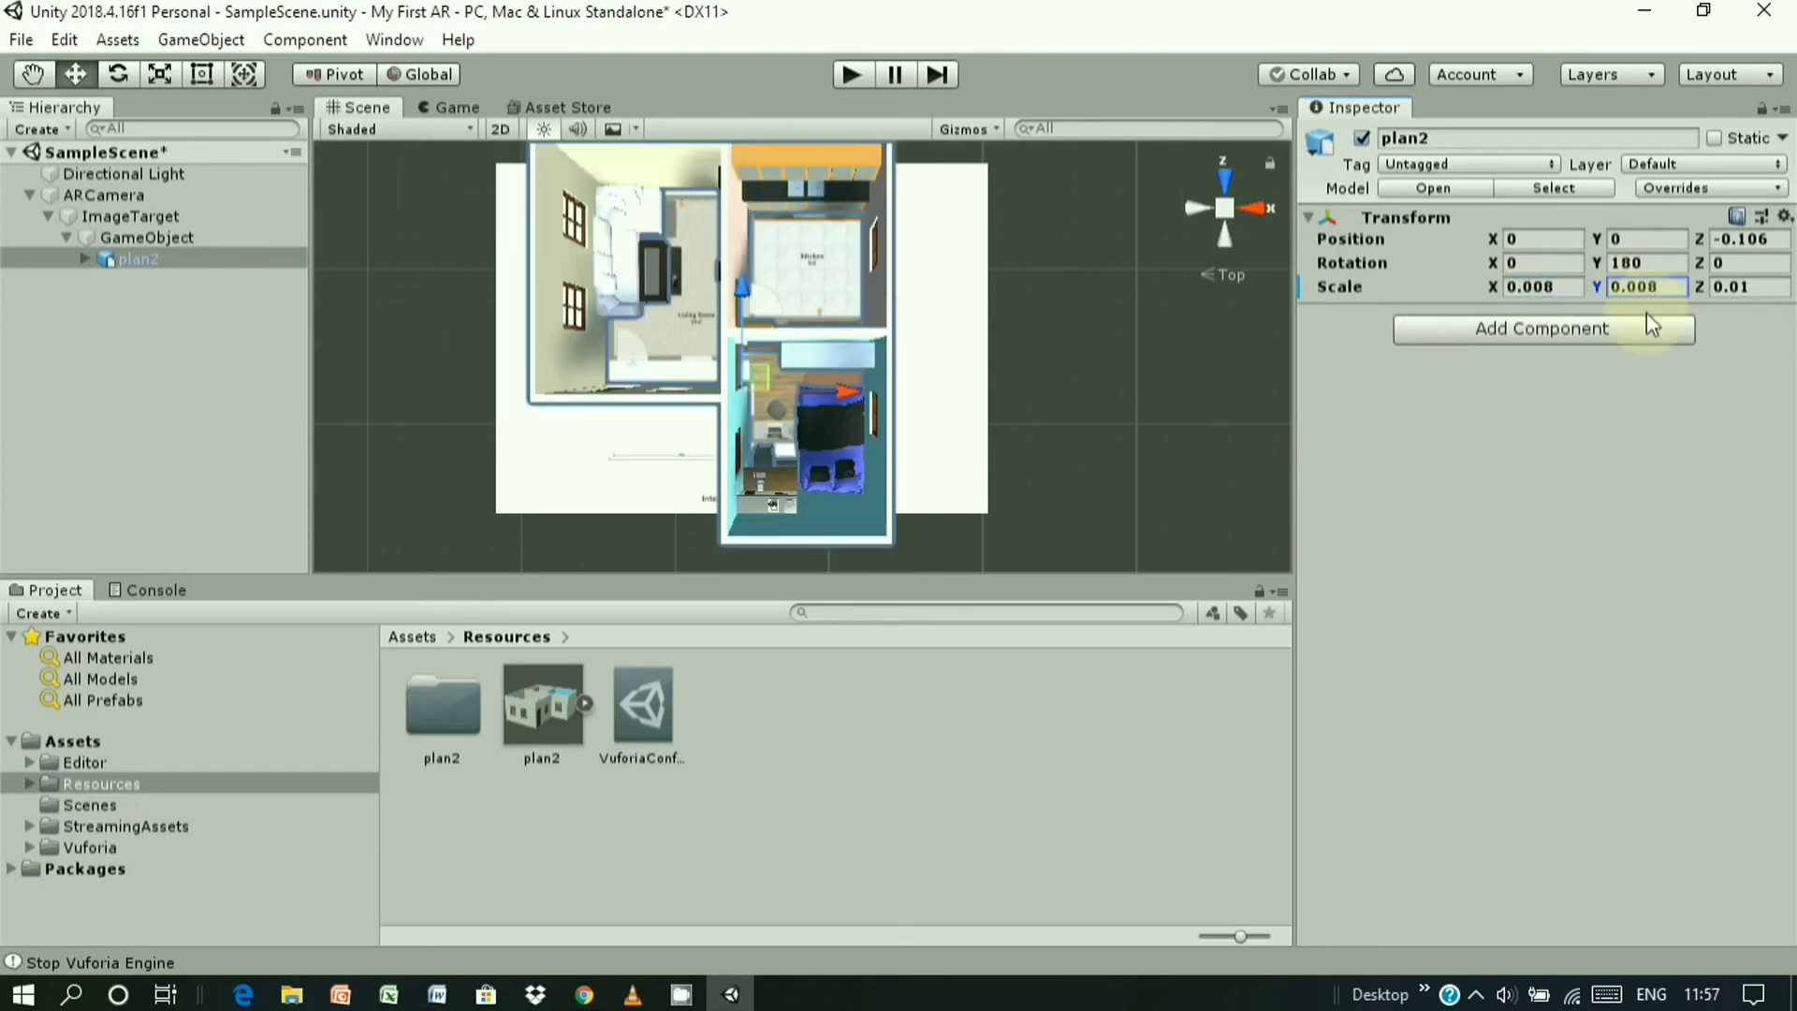
click(1749, 284)
text(1)
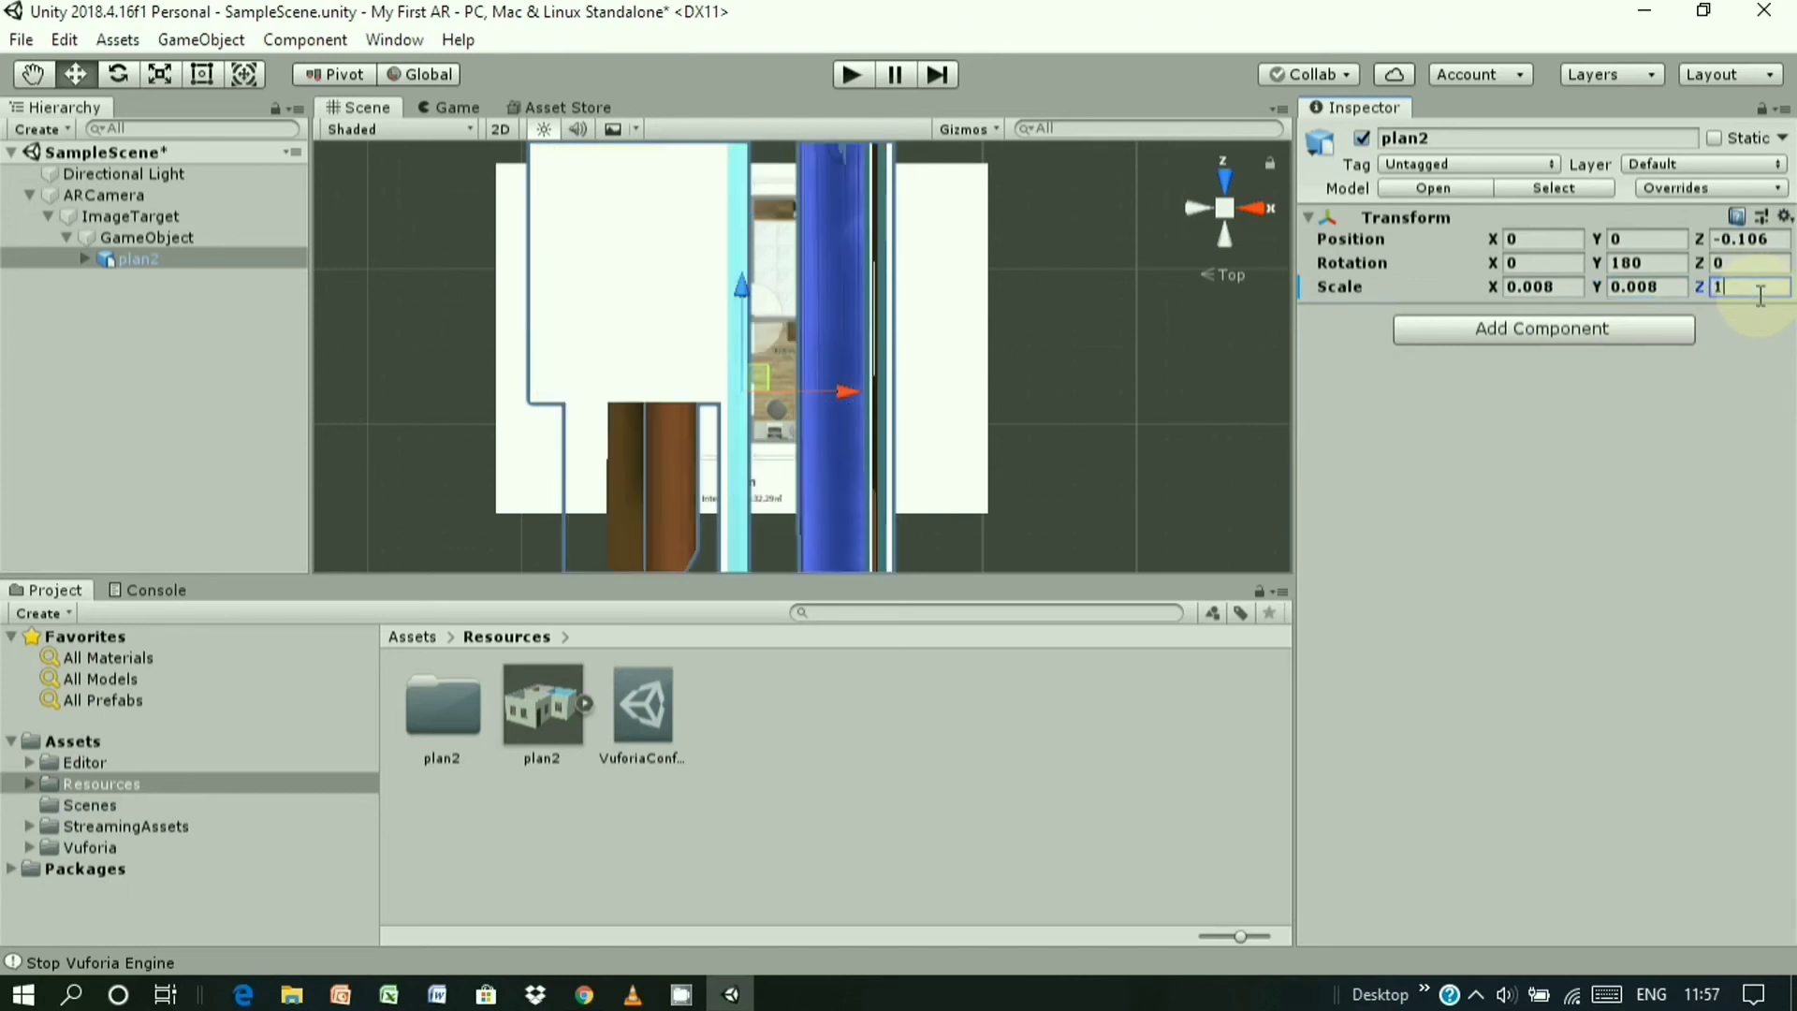
key(BackSpace)
text(0.008)
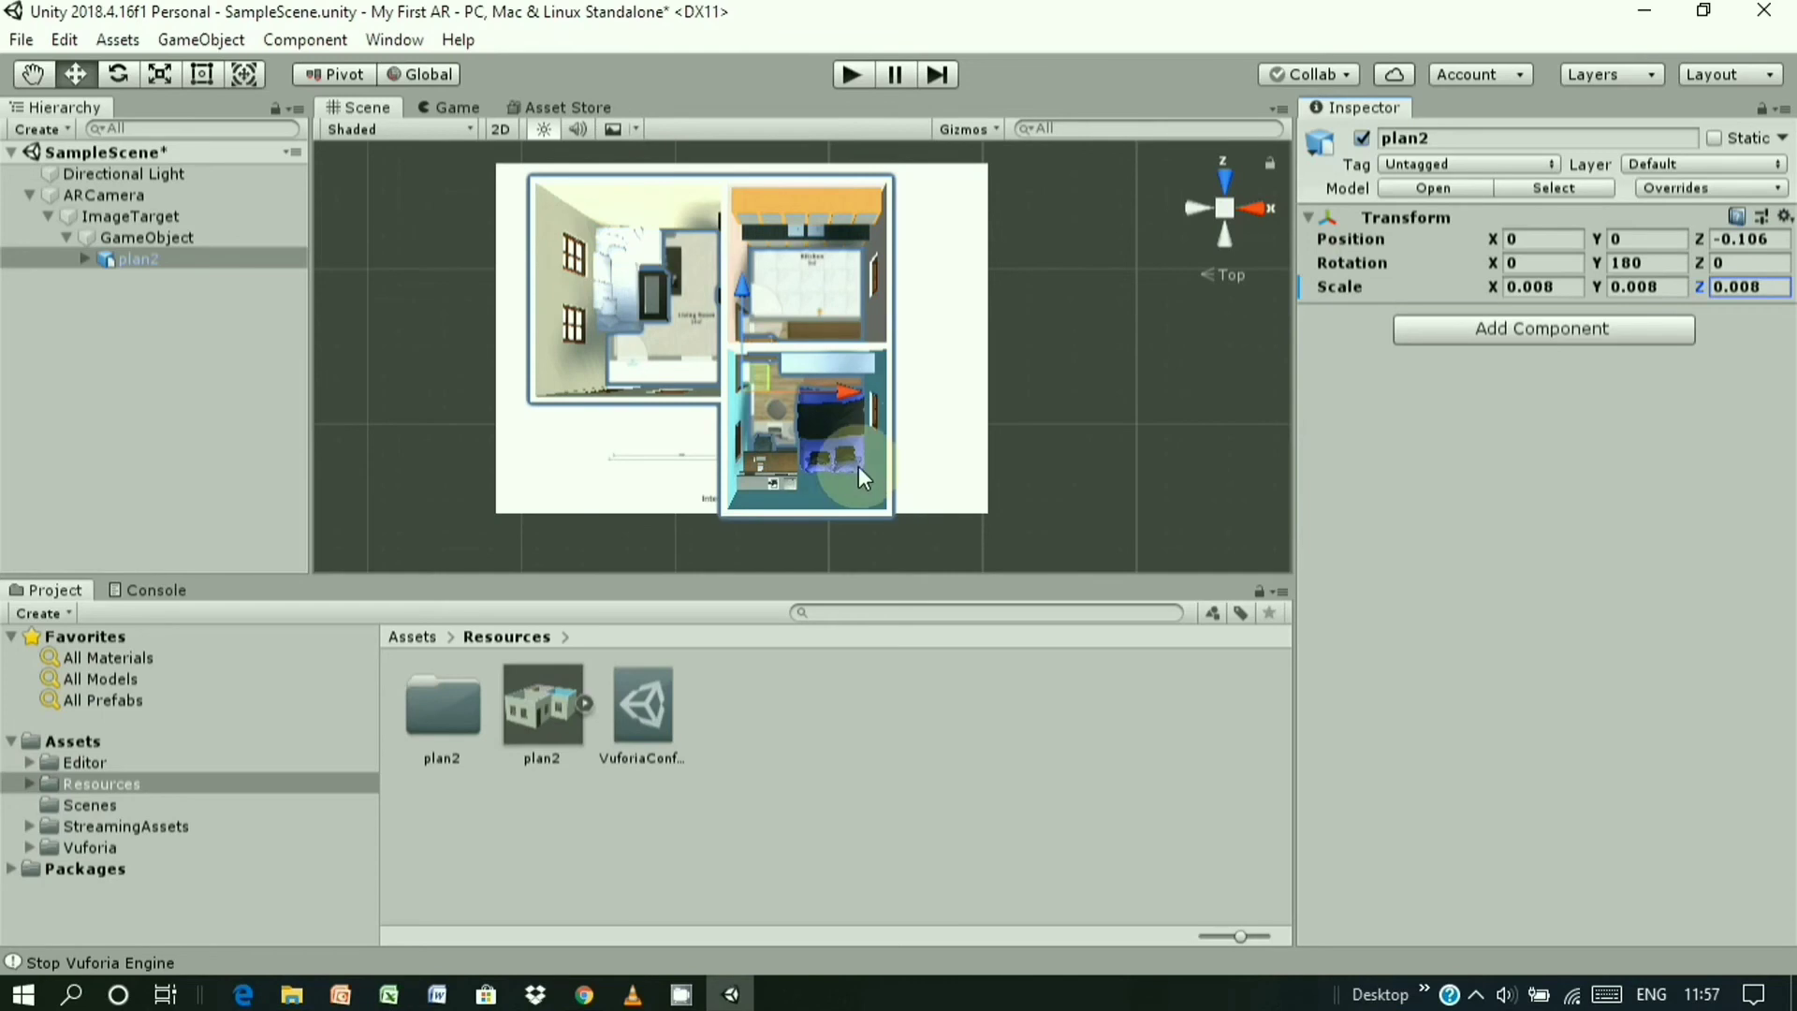
click(745, 373)
mouse_move(762, 348)
mouse_down()
mouse_move(766, 367)
mouse_move(792, 318)
mouse_move(850, 318)
mouse_move(739, 352)
mouse_move(755, 361)
mouse_move(751, 339)
mouse_up()
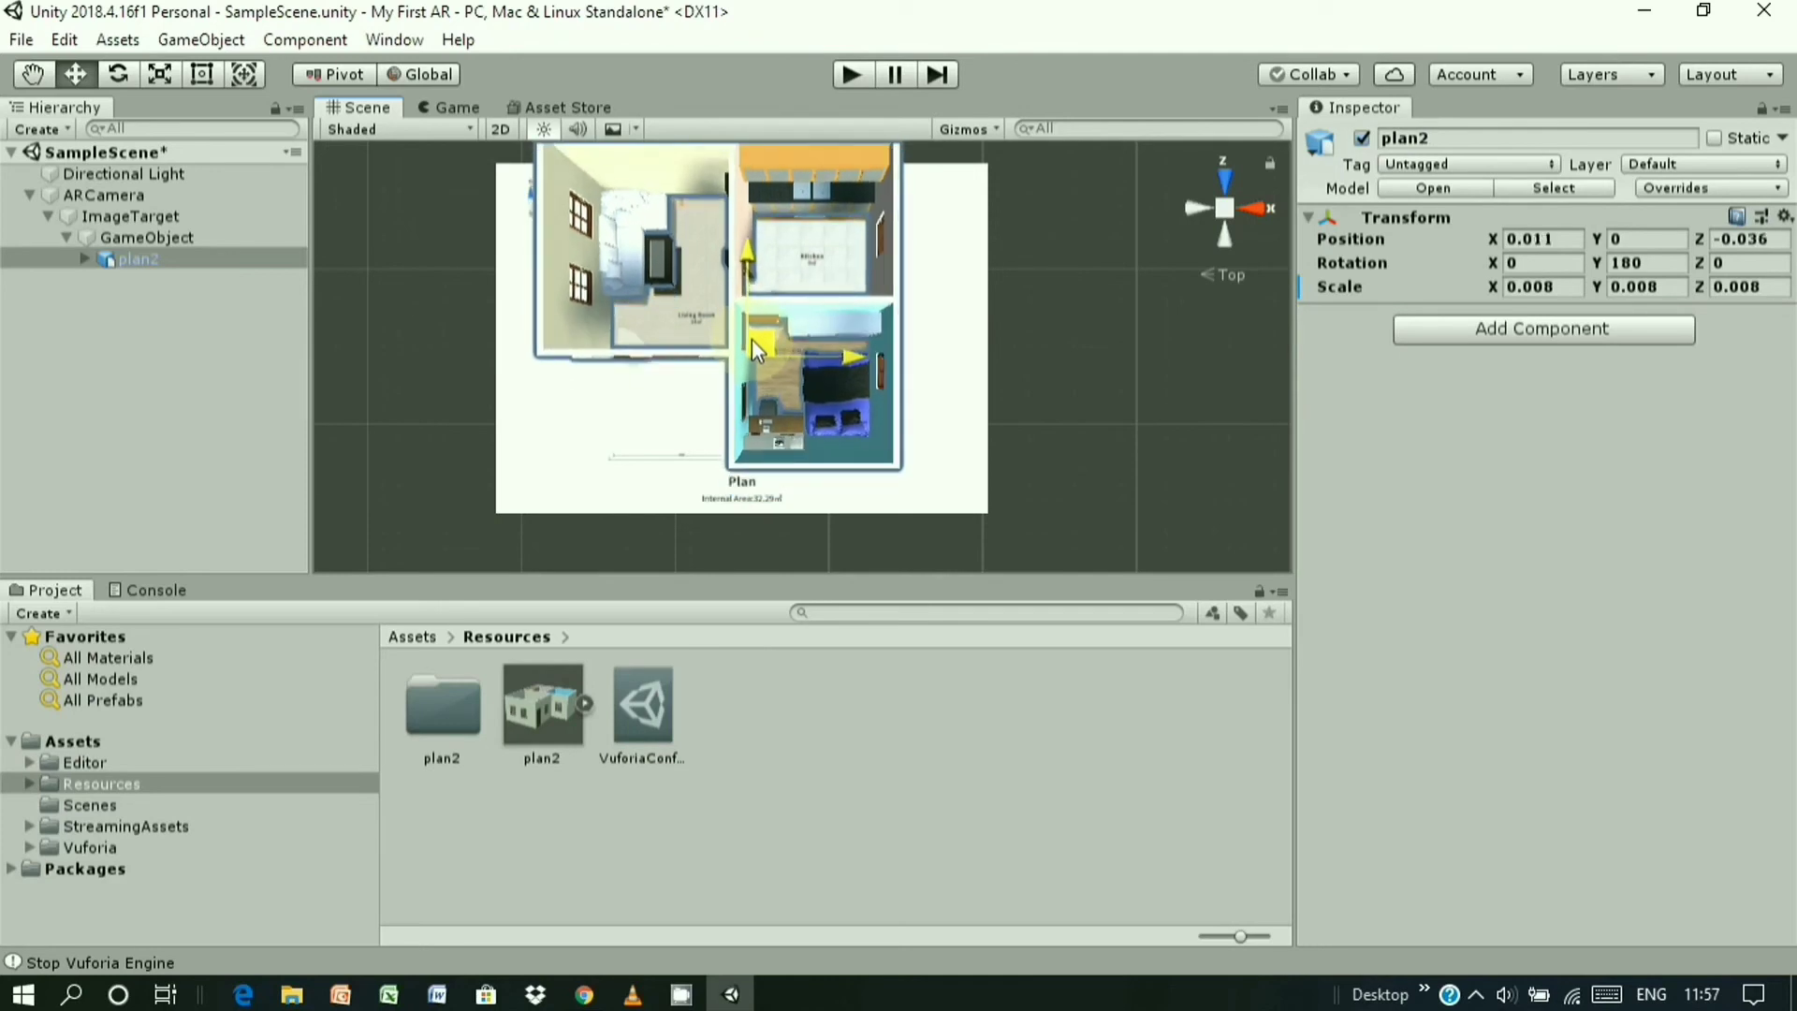
drag(751, 339, 751, 338)
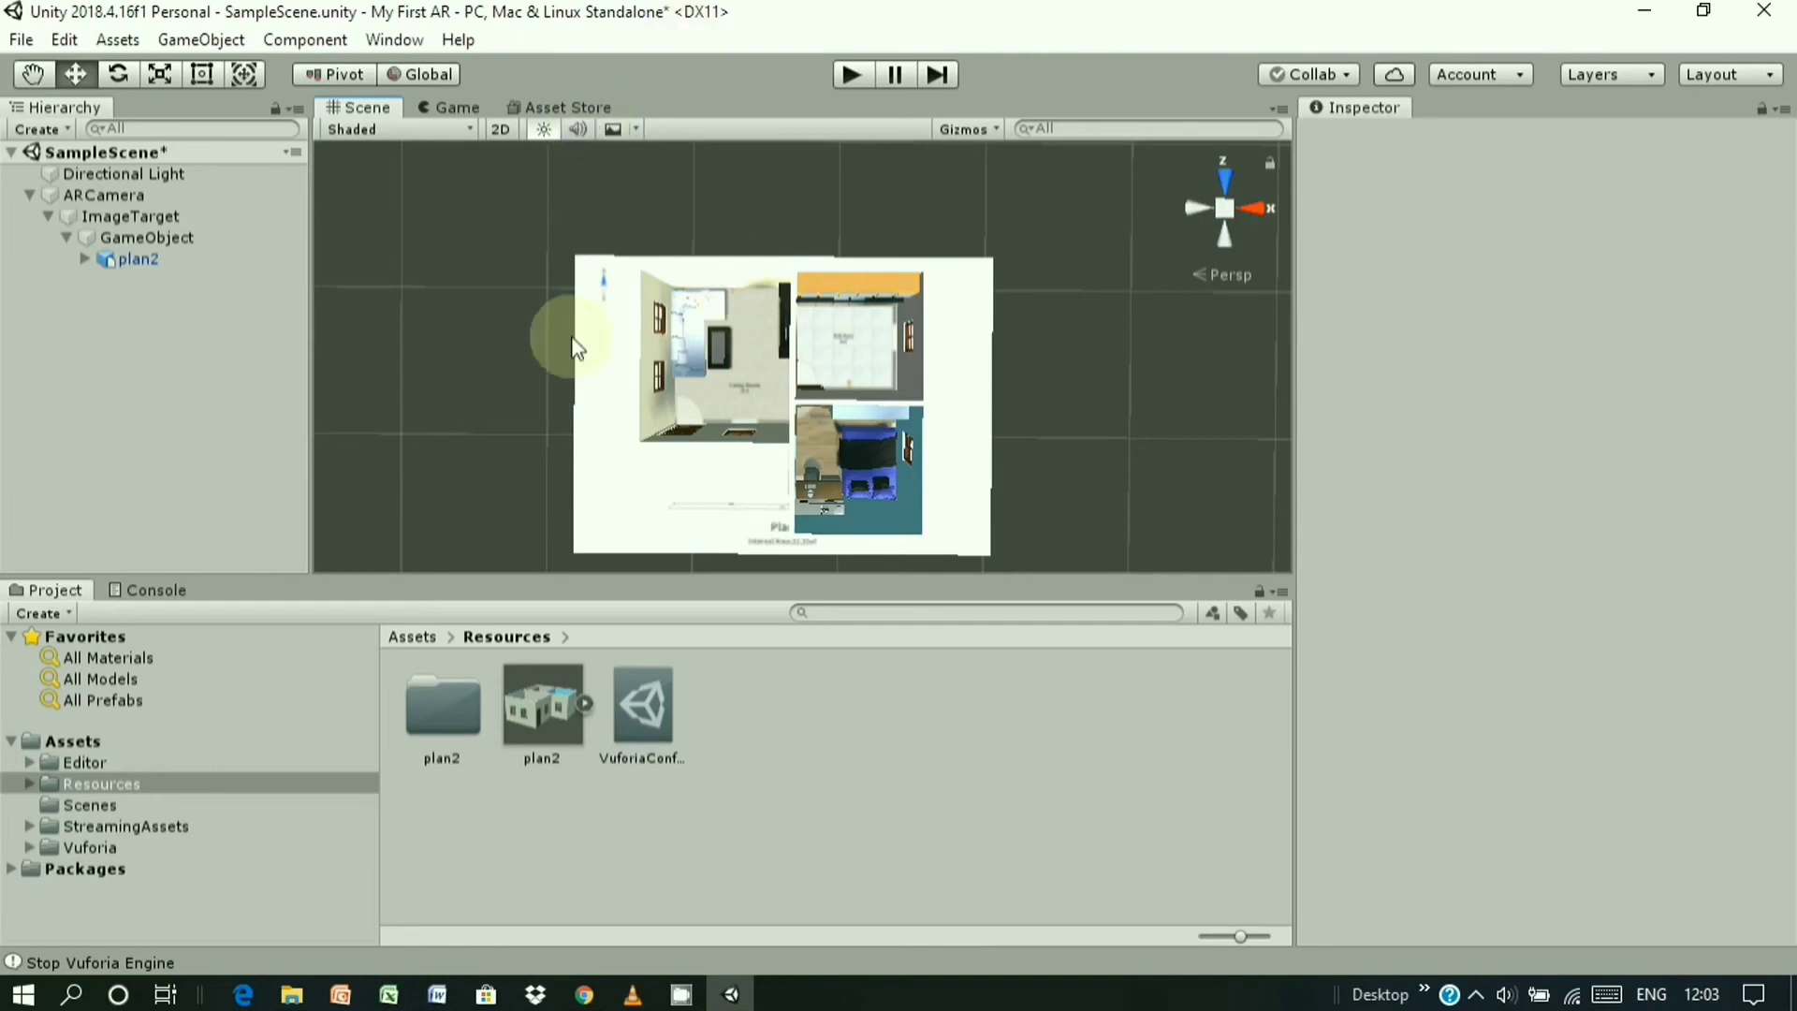
- Enter Play mode to preview the plan2 house over the floor-plan target
click(840, 76)
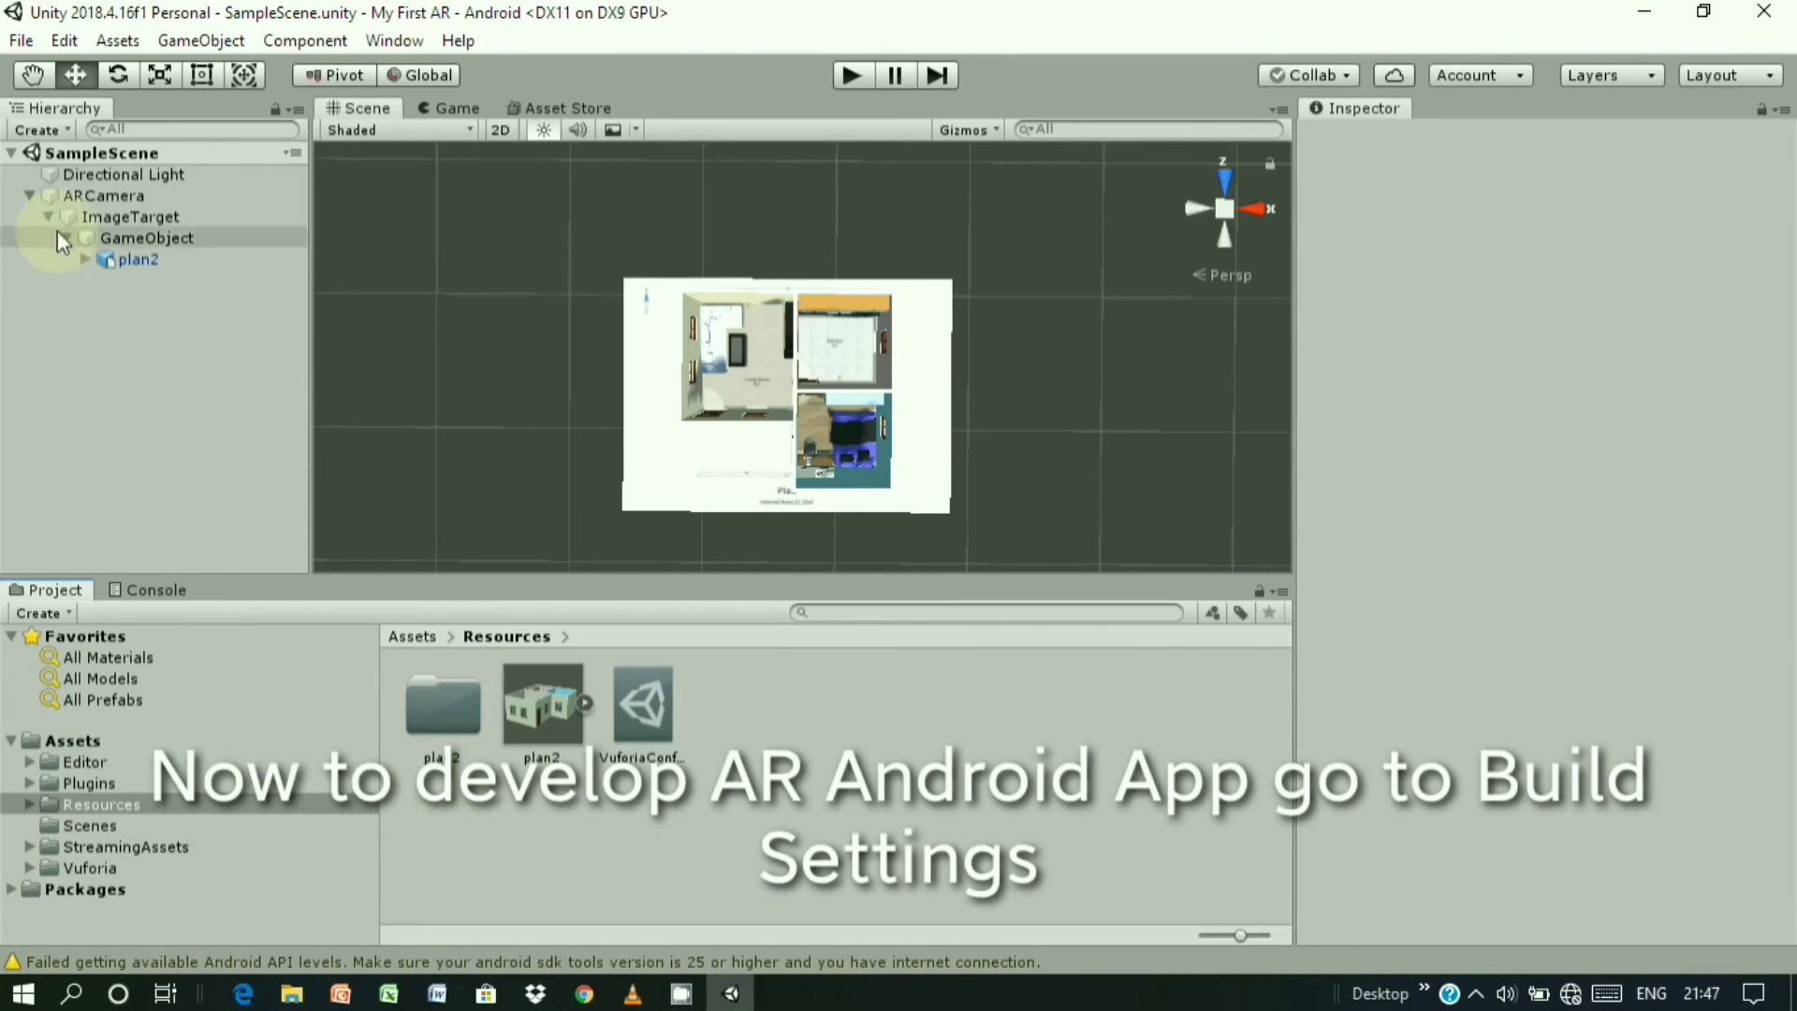
- Open Build Settings with Android as the platform and Build System left at Internal
click(18, 41)
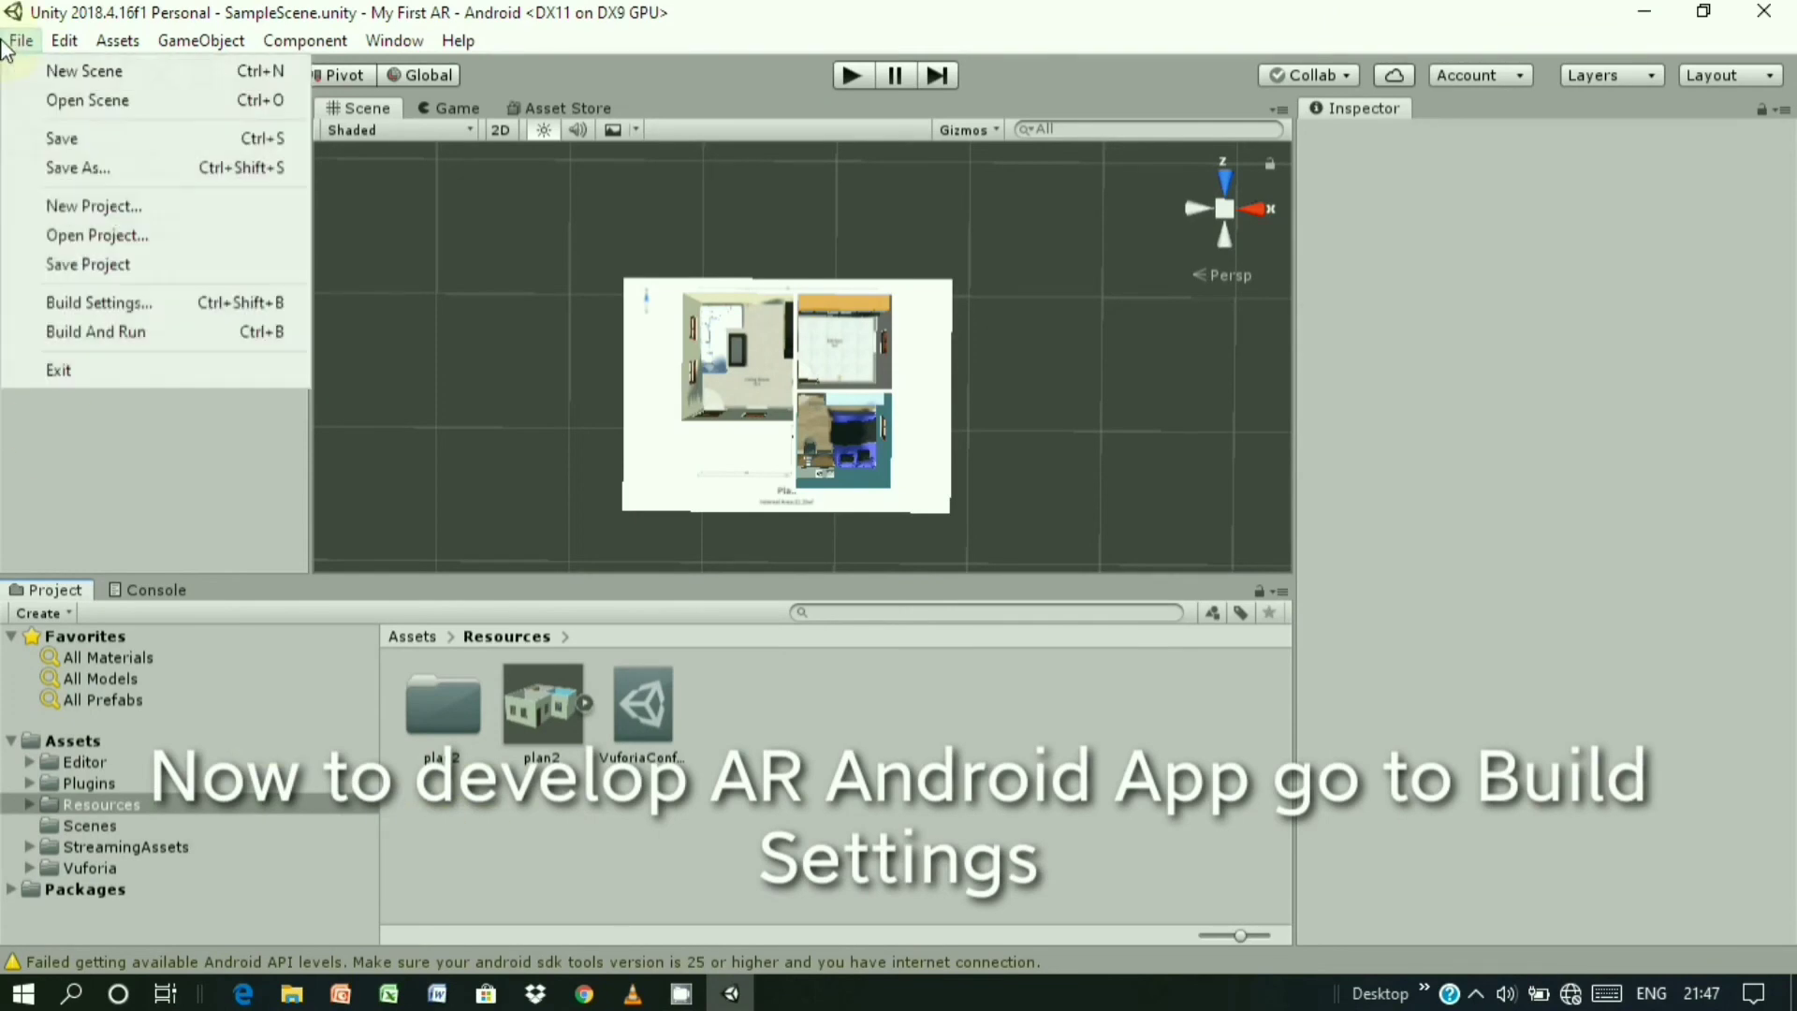
click(130, 304)
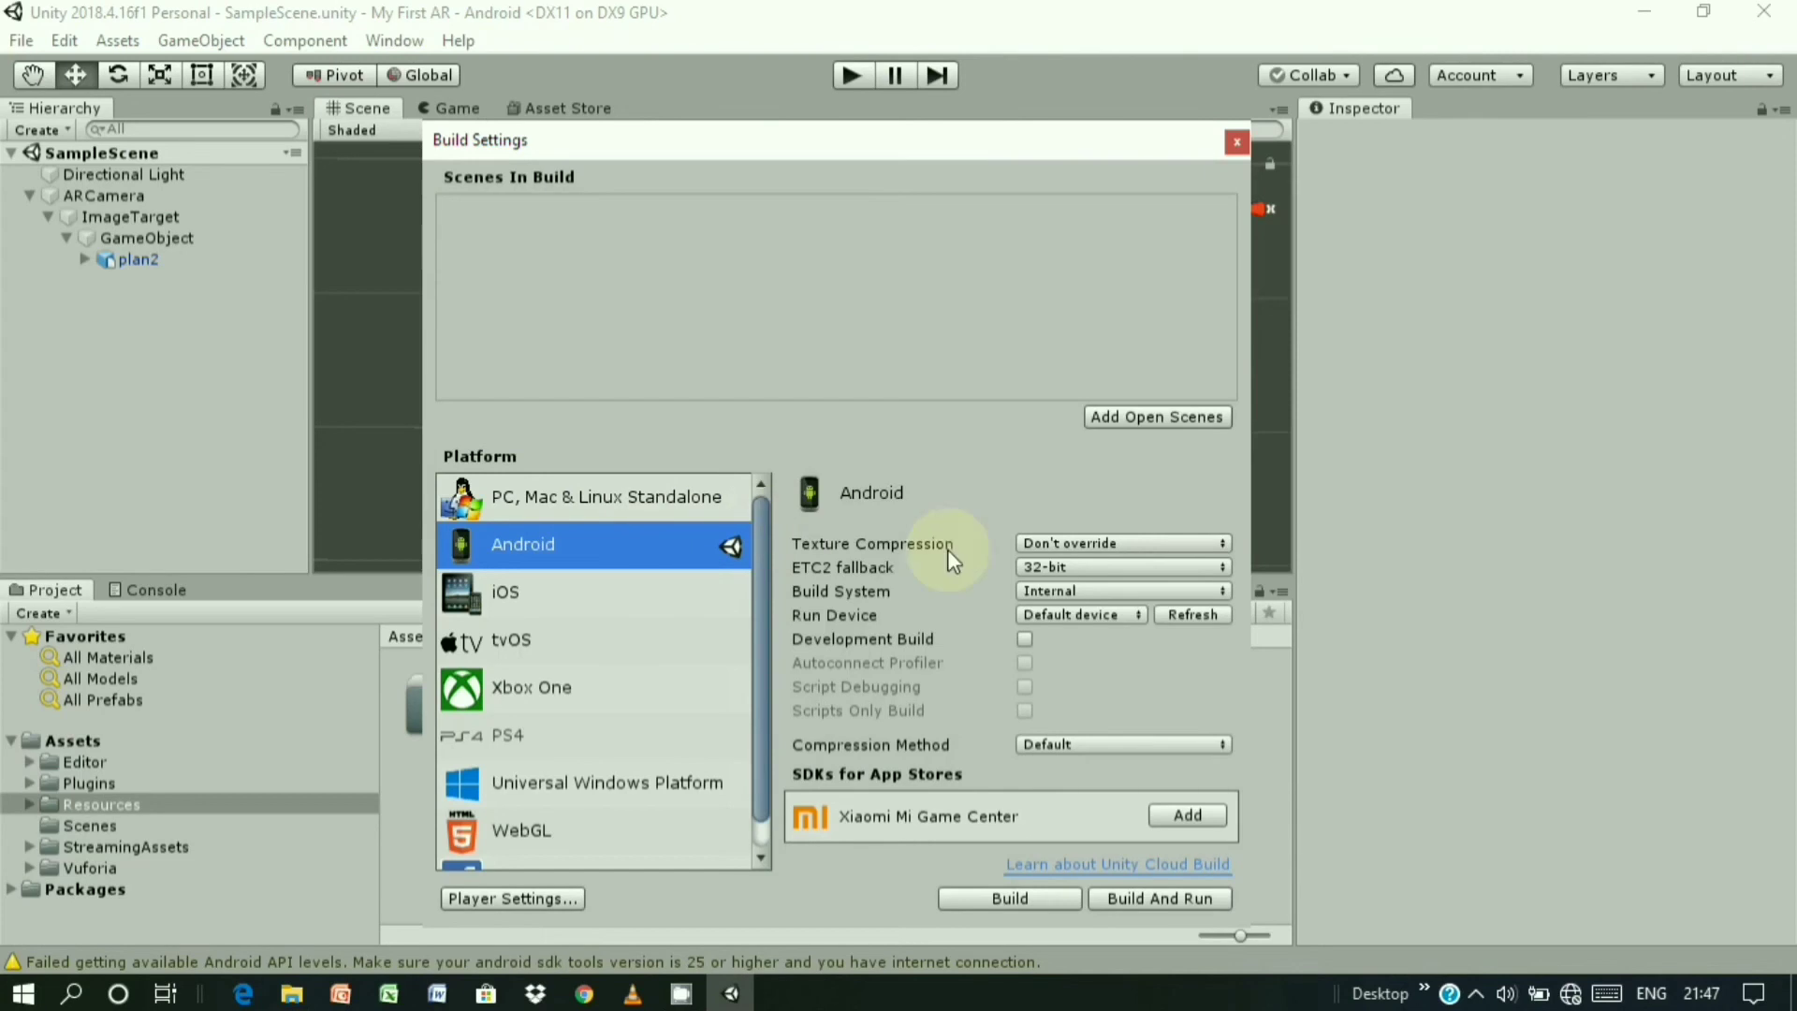
click(620, 504)
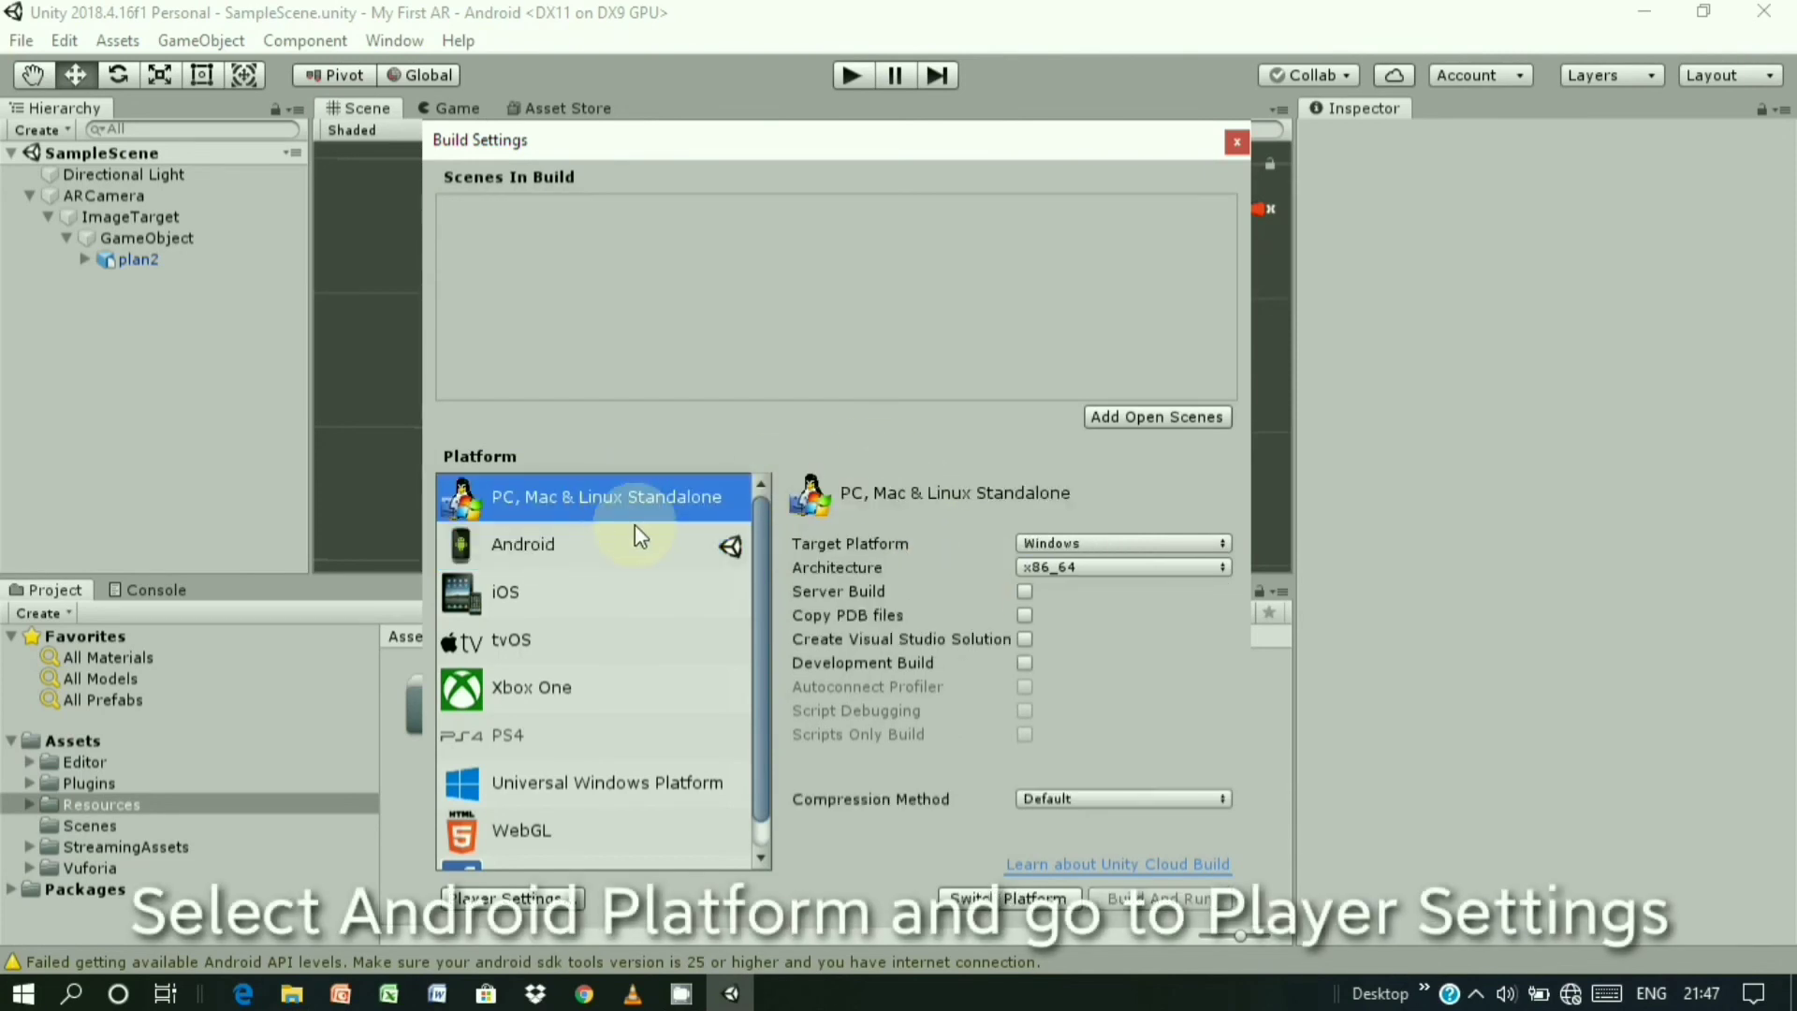
click(631, 554)
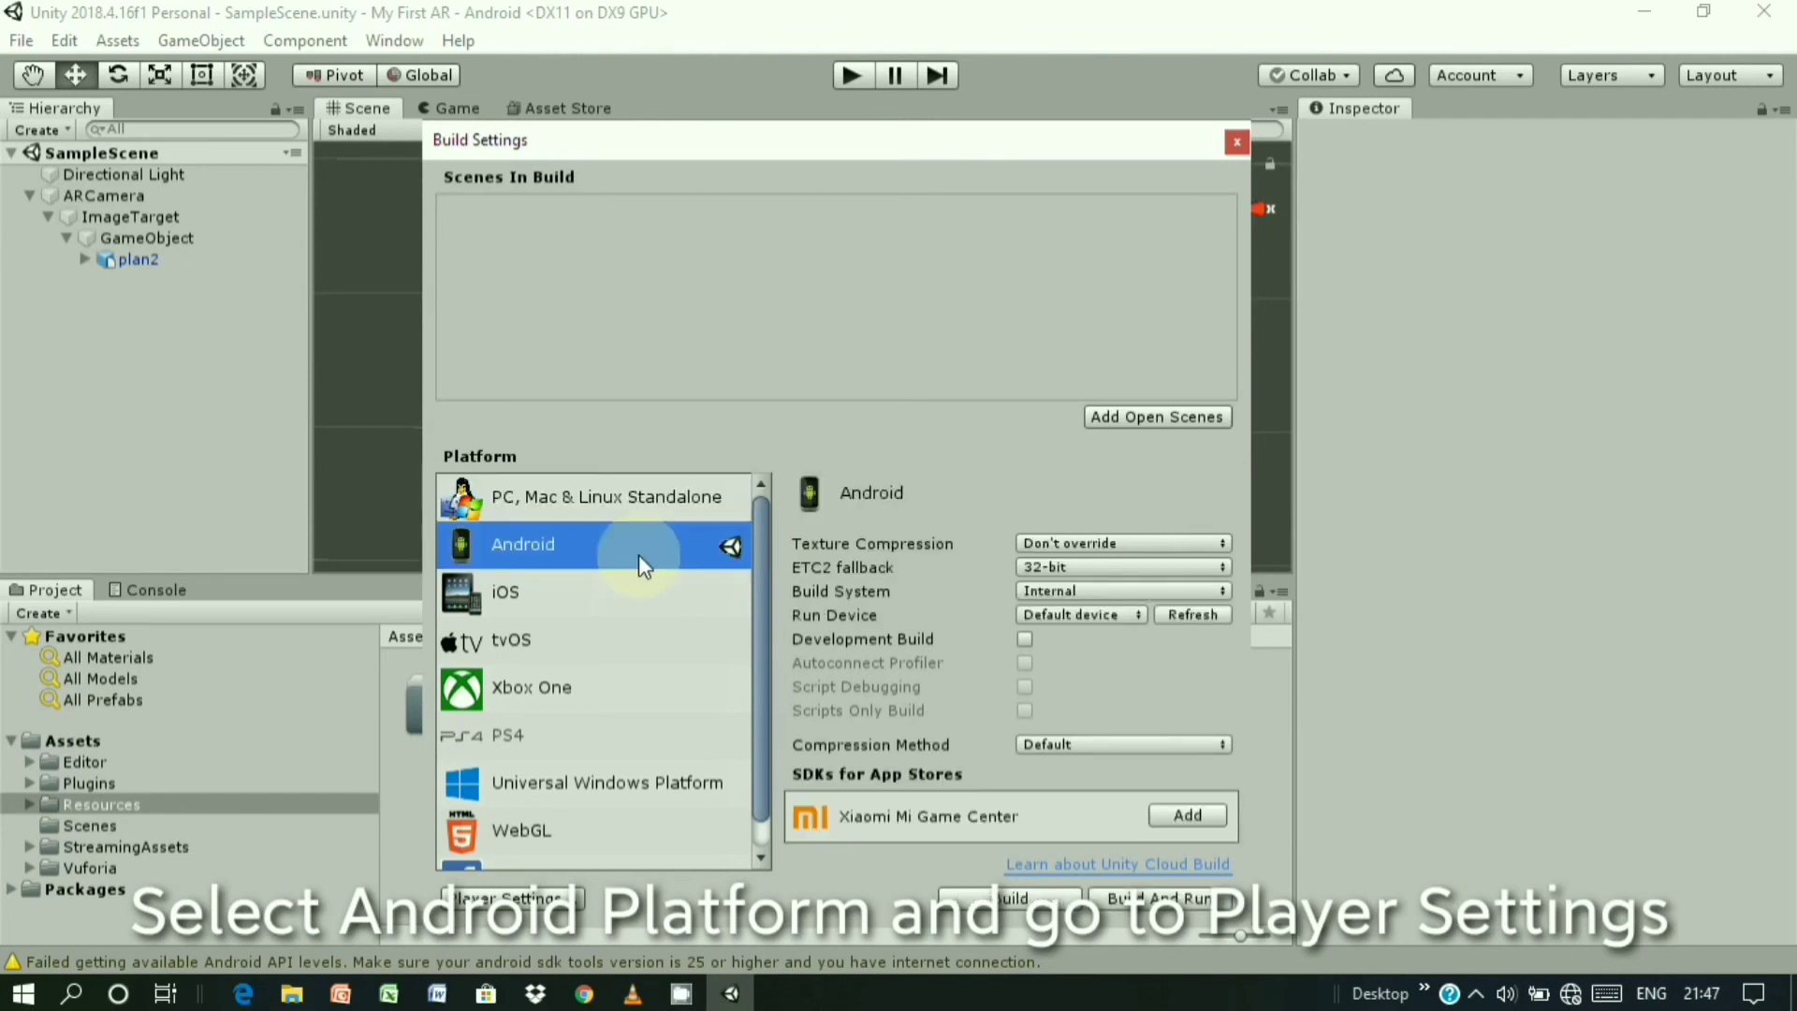
click(1051, 588)
click(1050, 588)
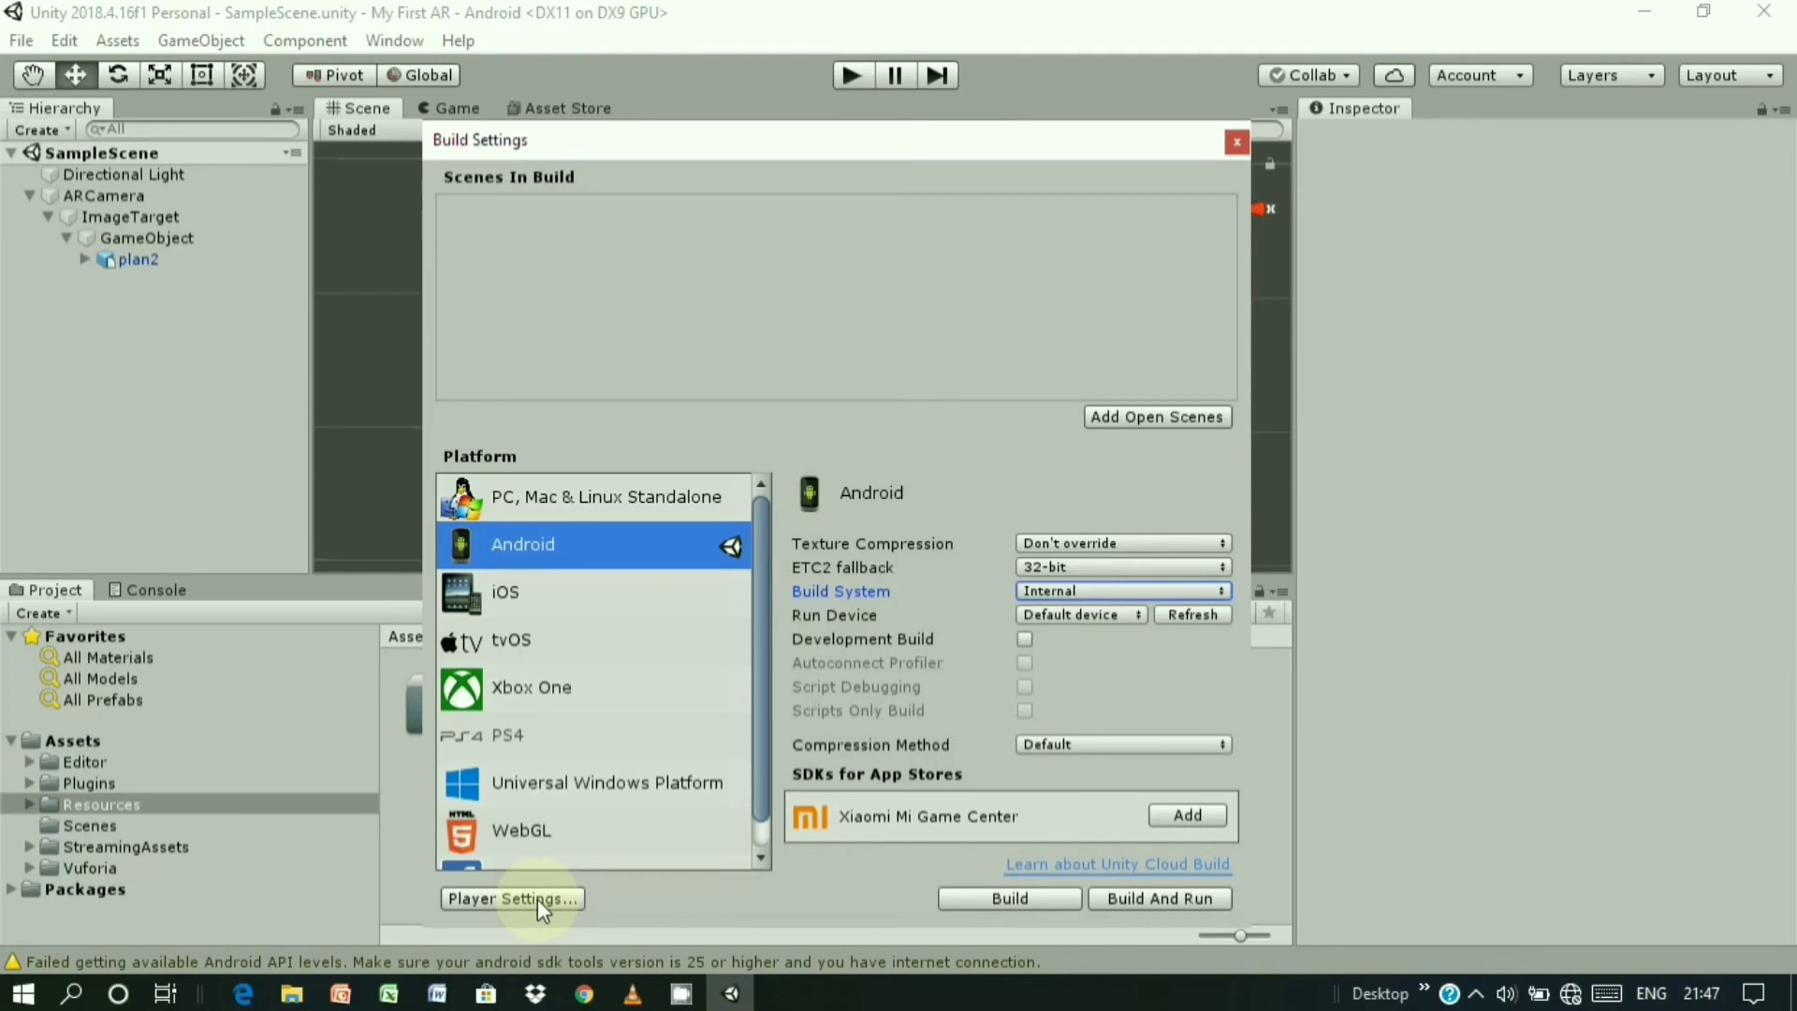
- In Android Player Settings, set Company Name to ARBuilding and review the Product Name
click(511, 898)
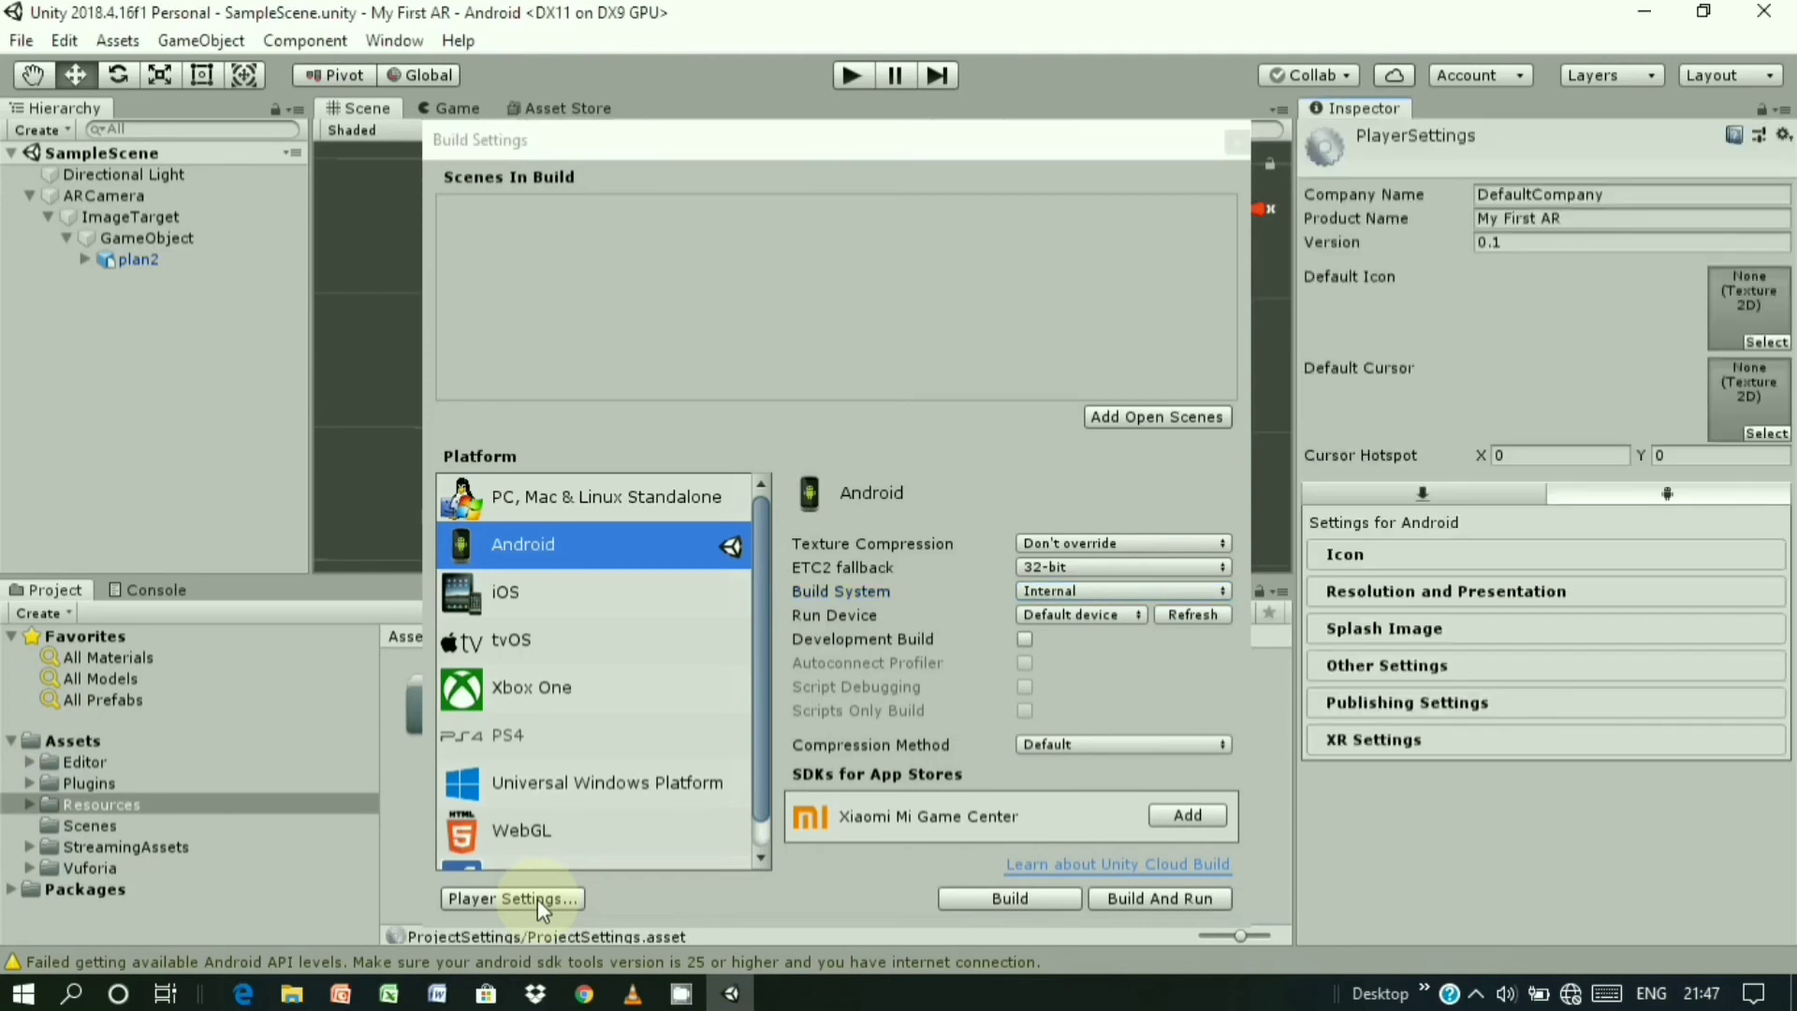
click(1625, 195)
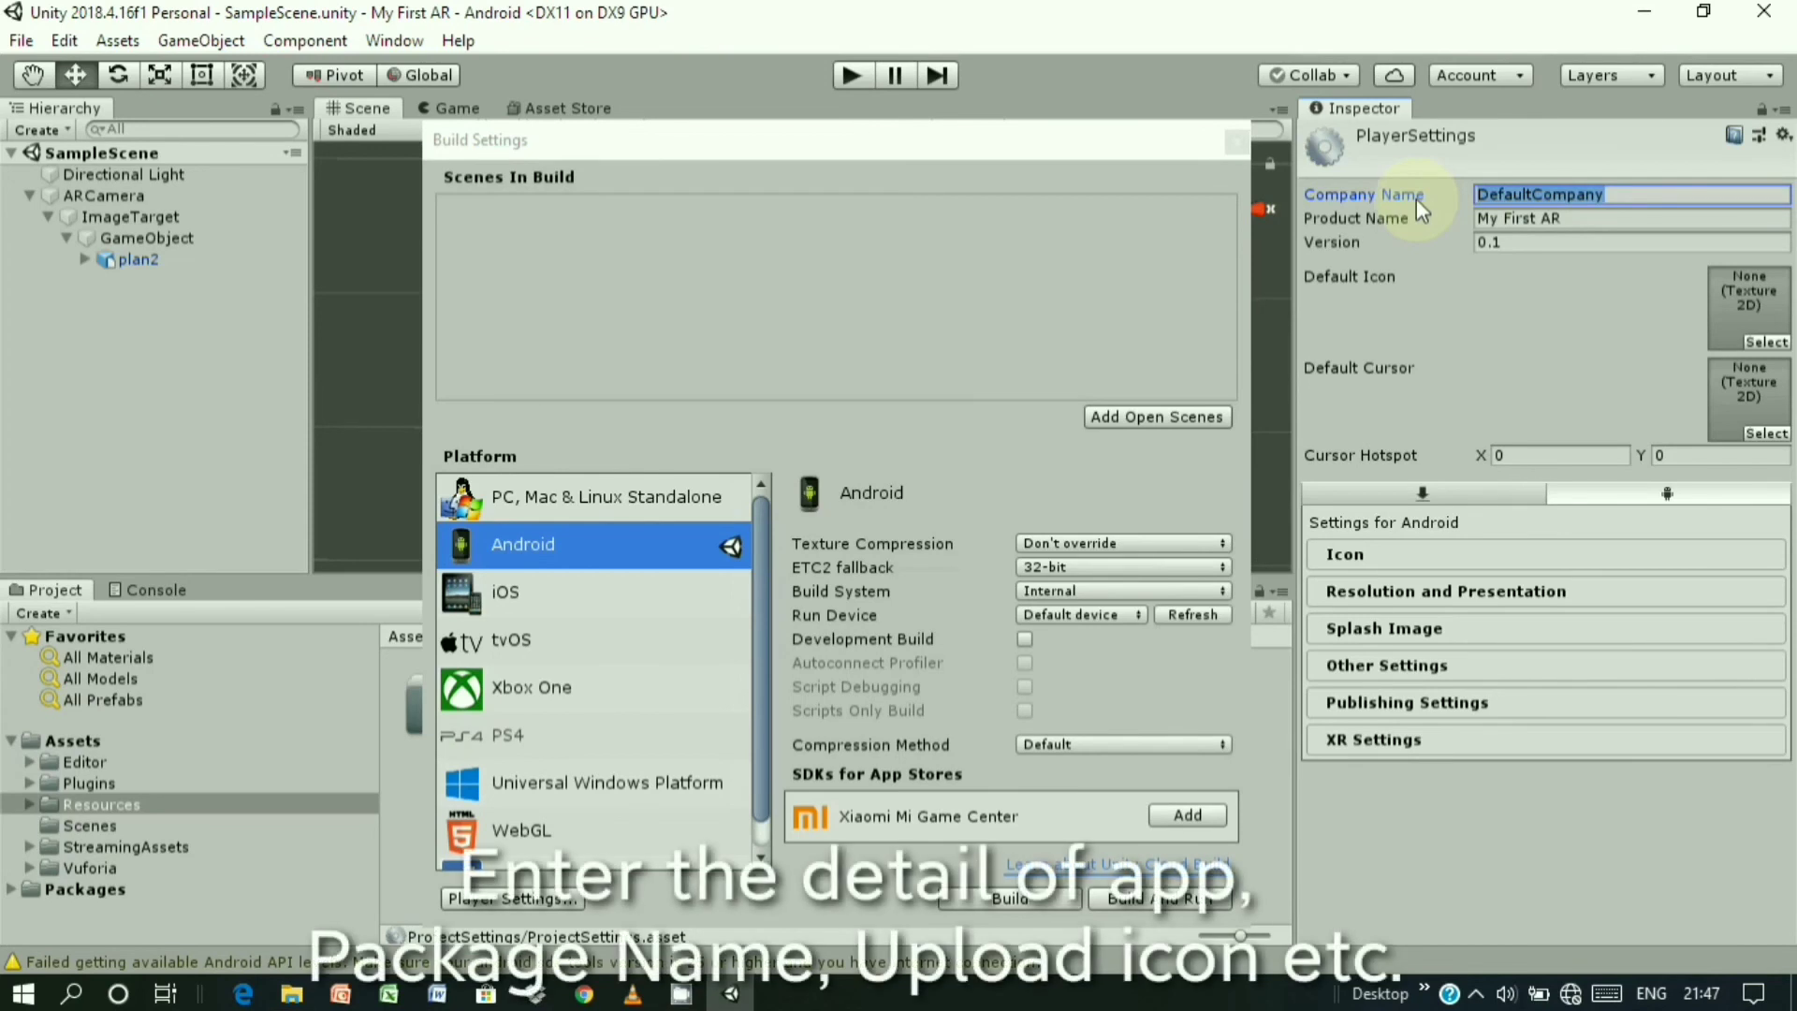
text(AR)
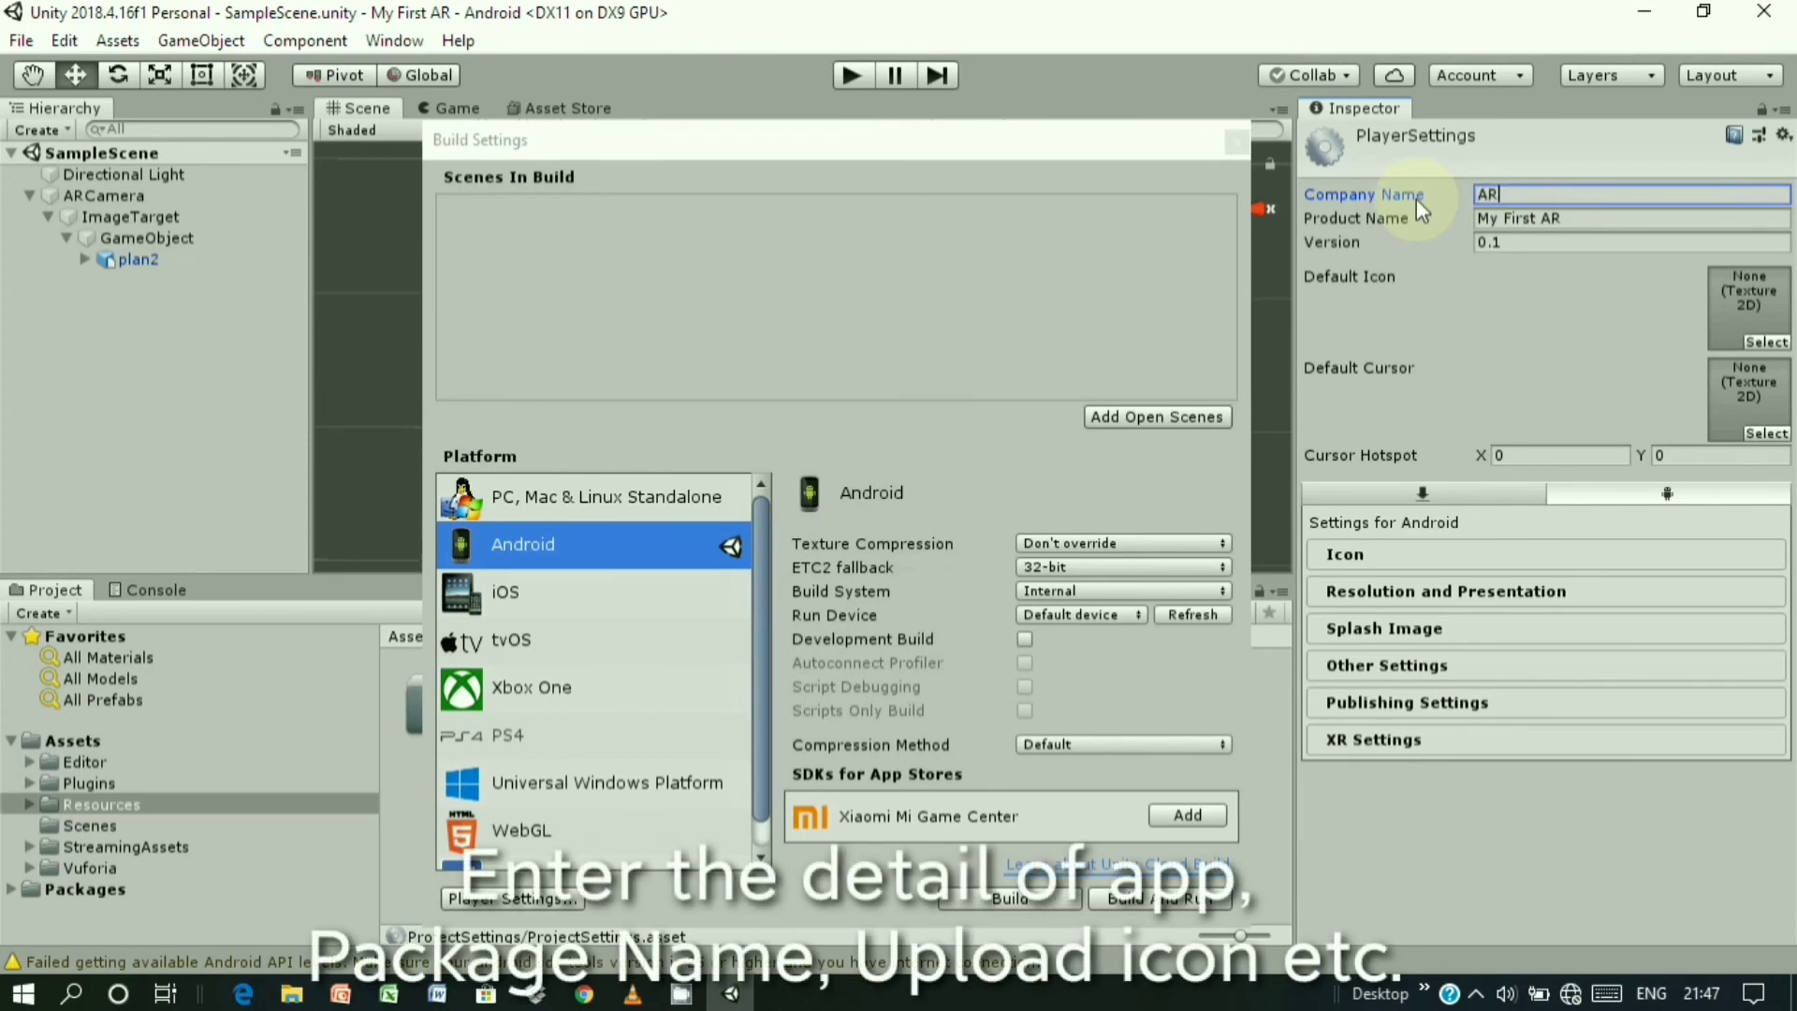
text(Building)
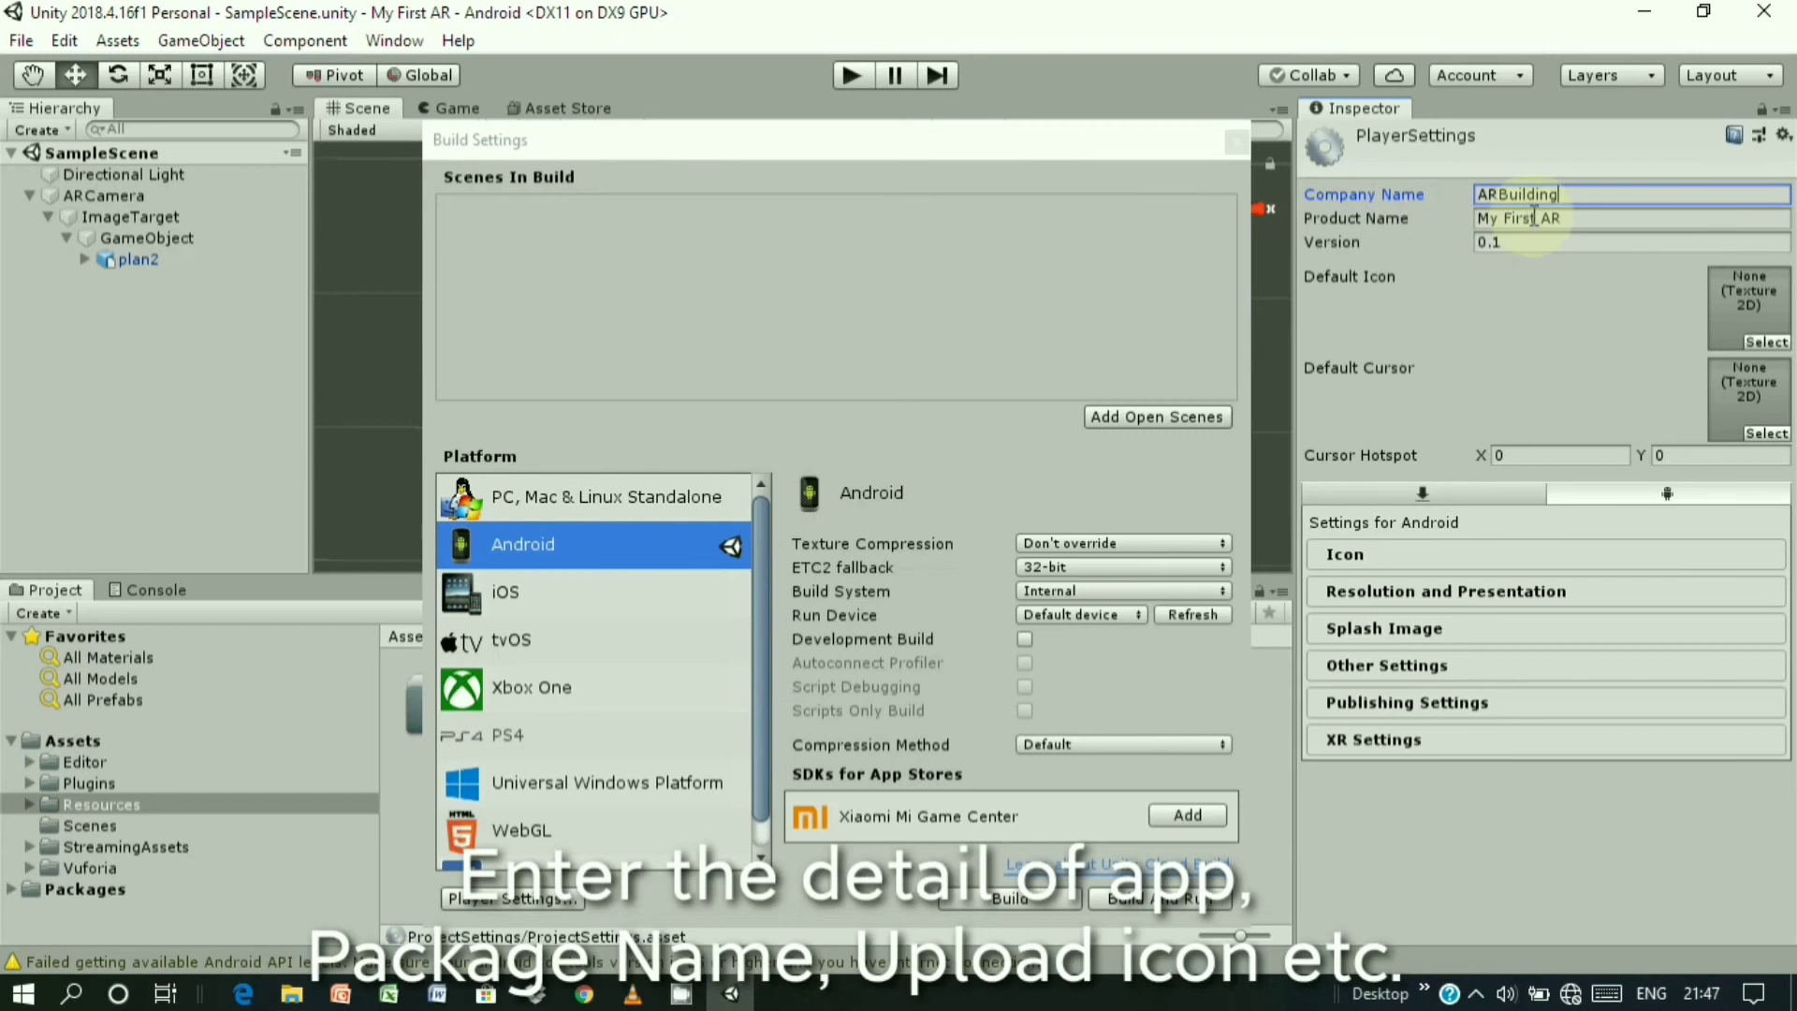
click(1506, 220)
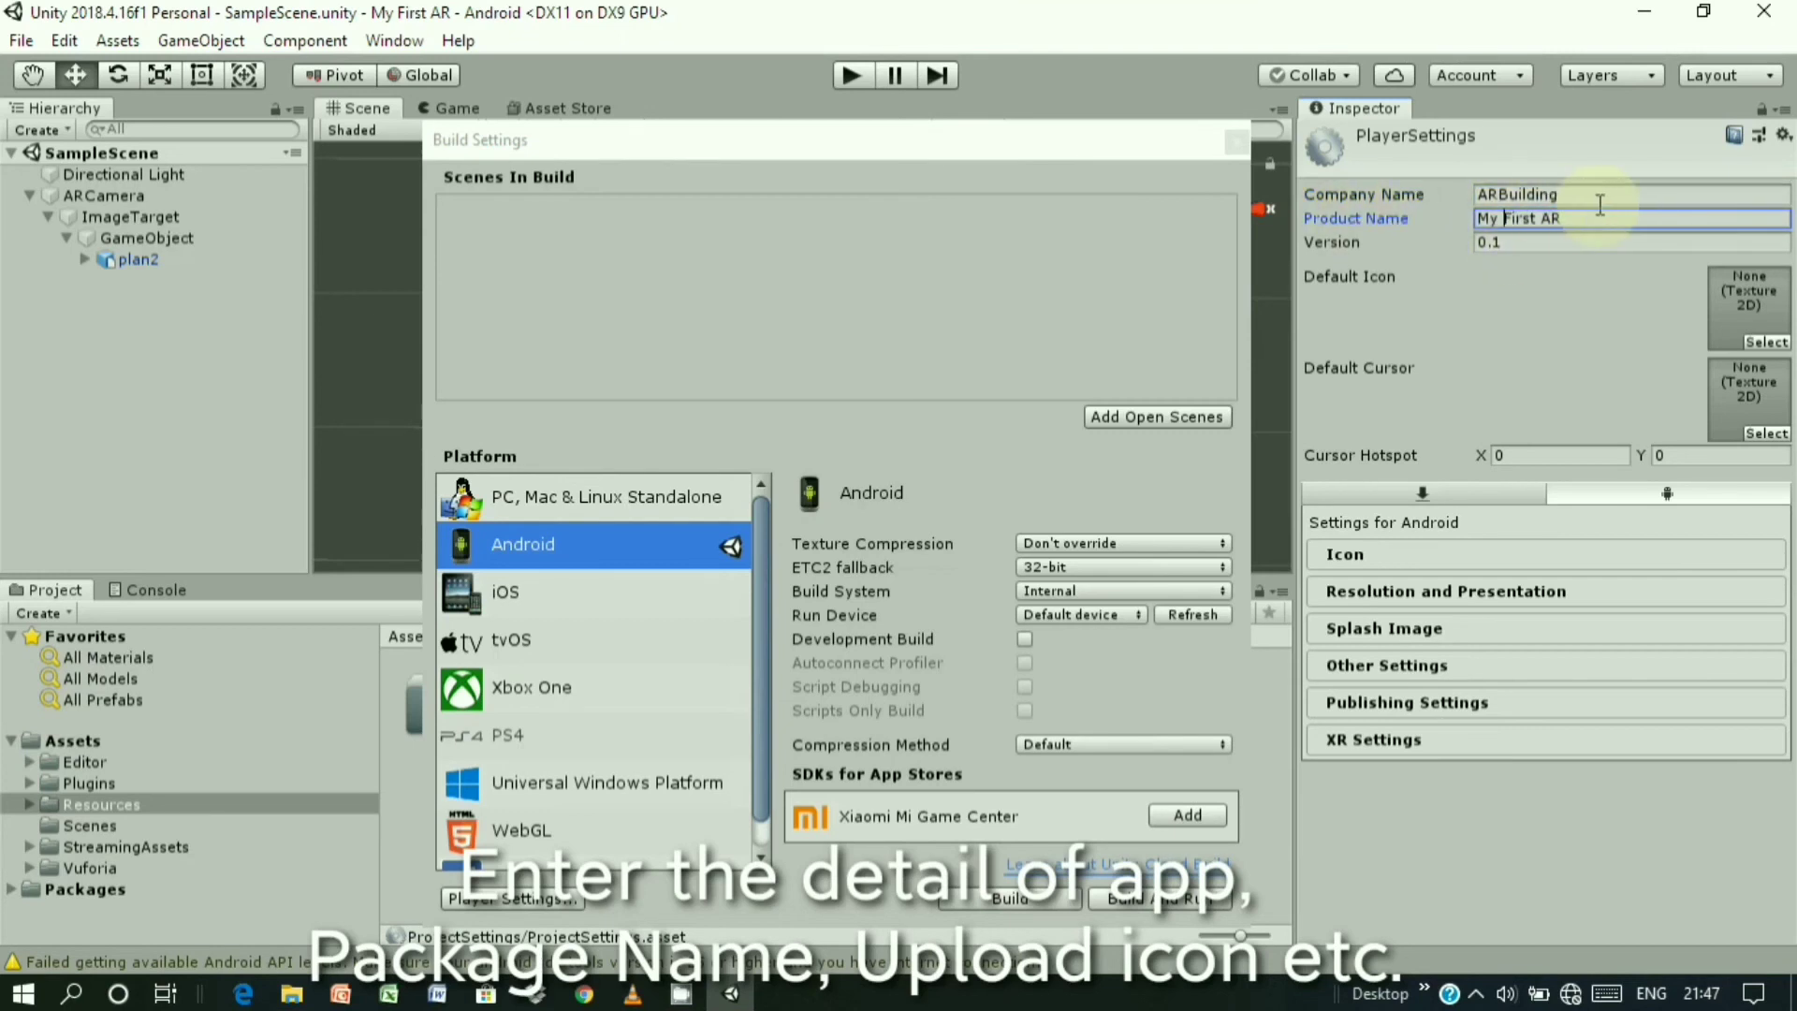
- Choose the purple overview texture as the Default Icon
click(1767, 342)
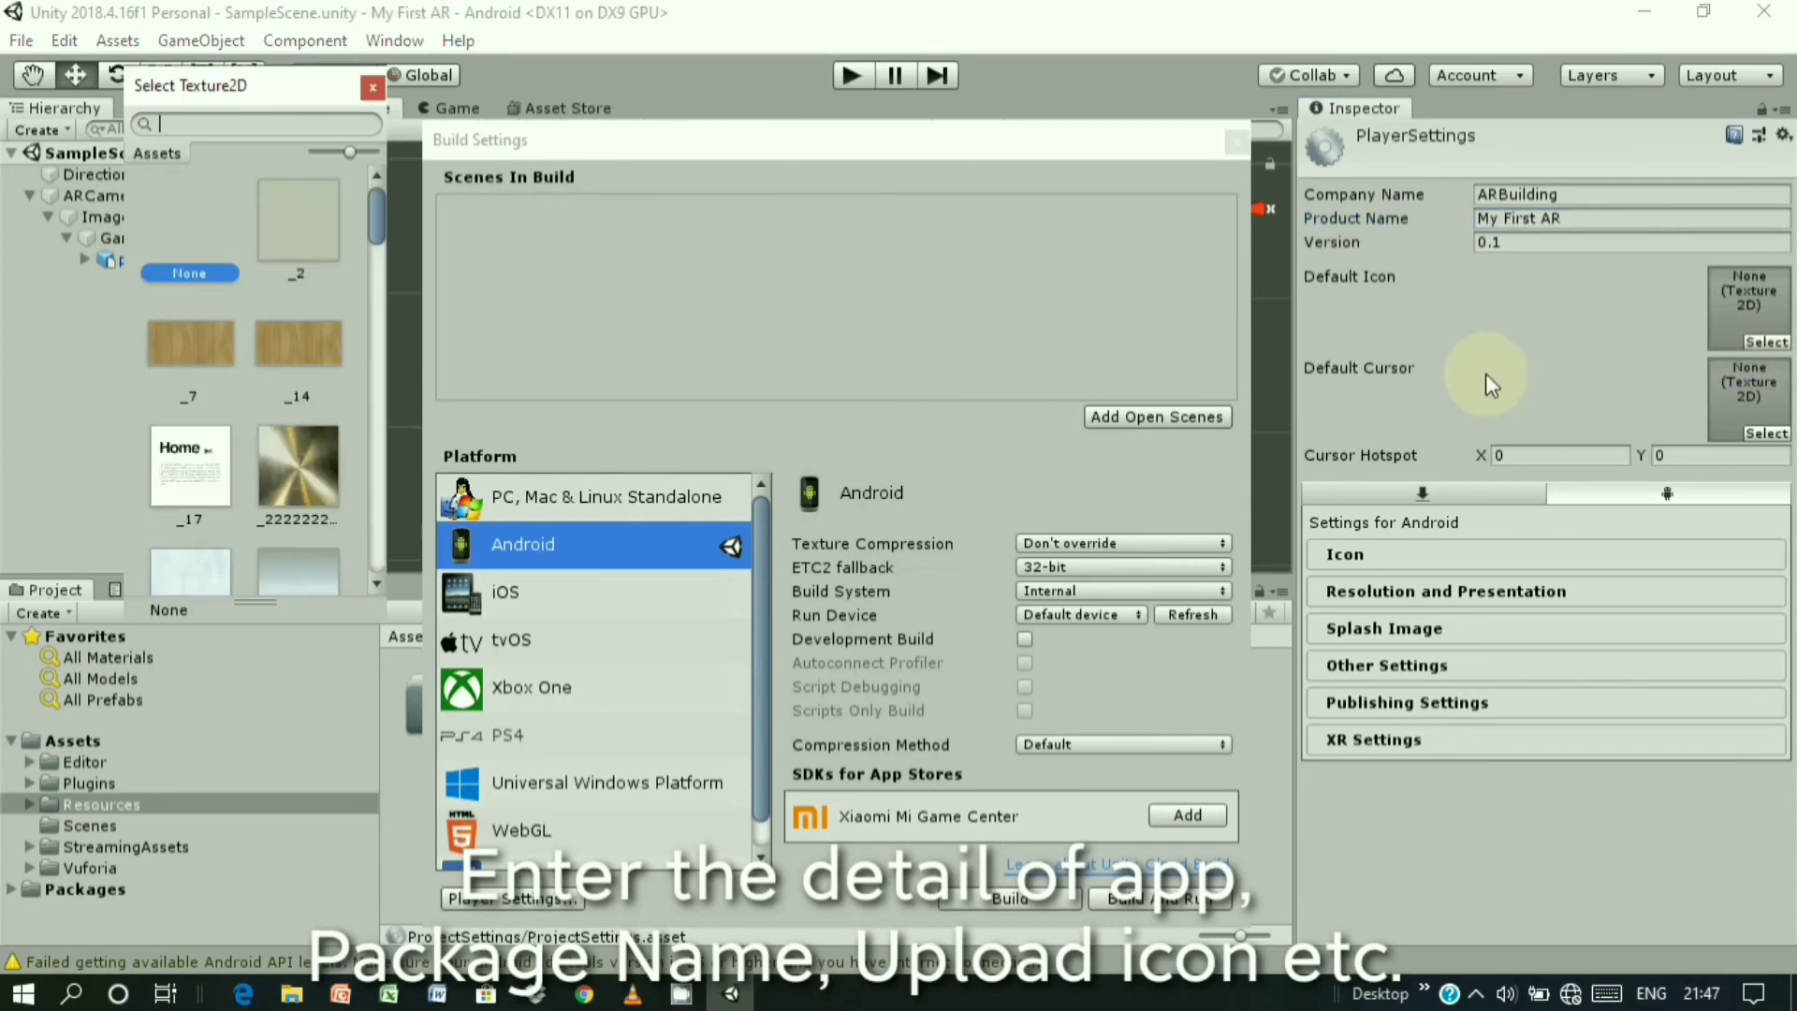
scroll(267, 365, down, 4)
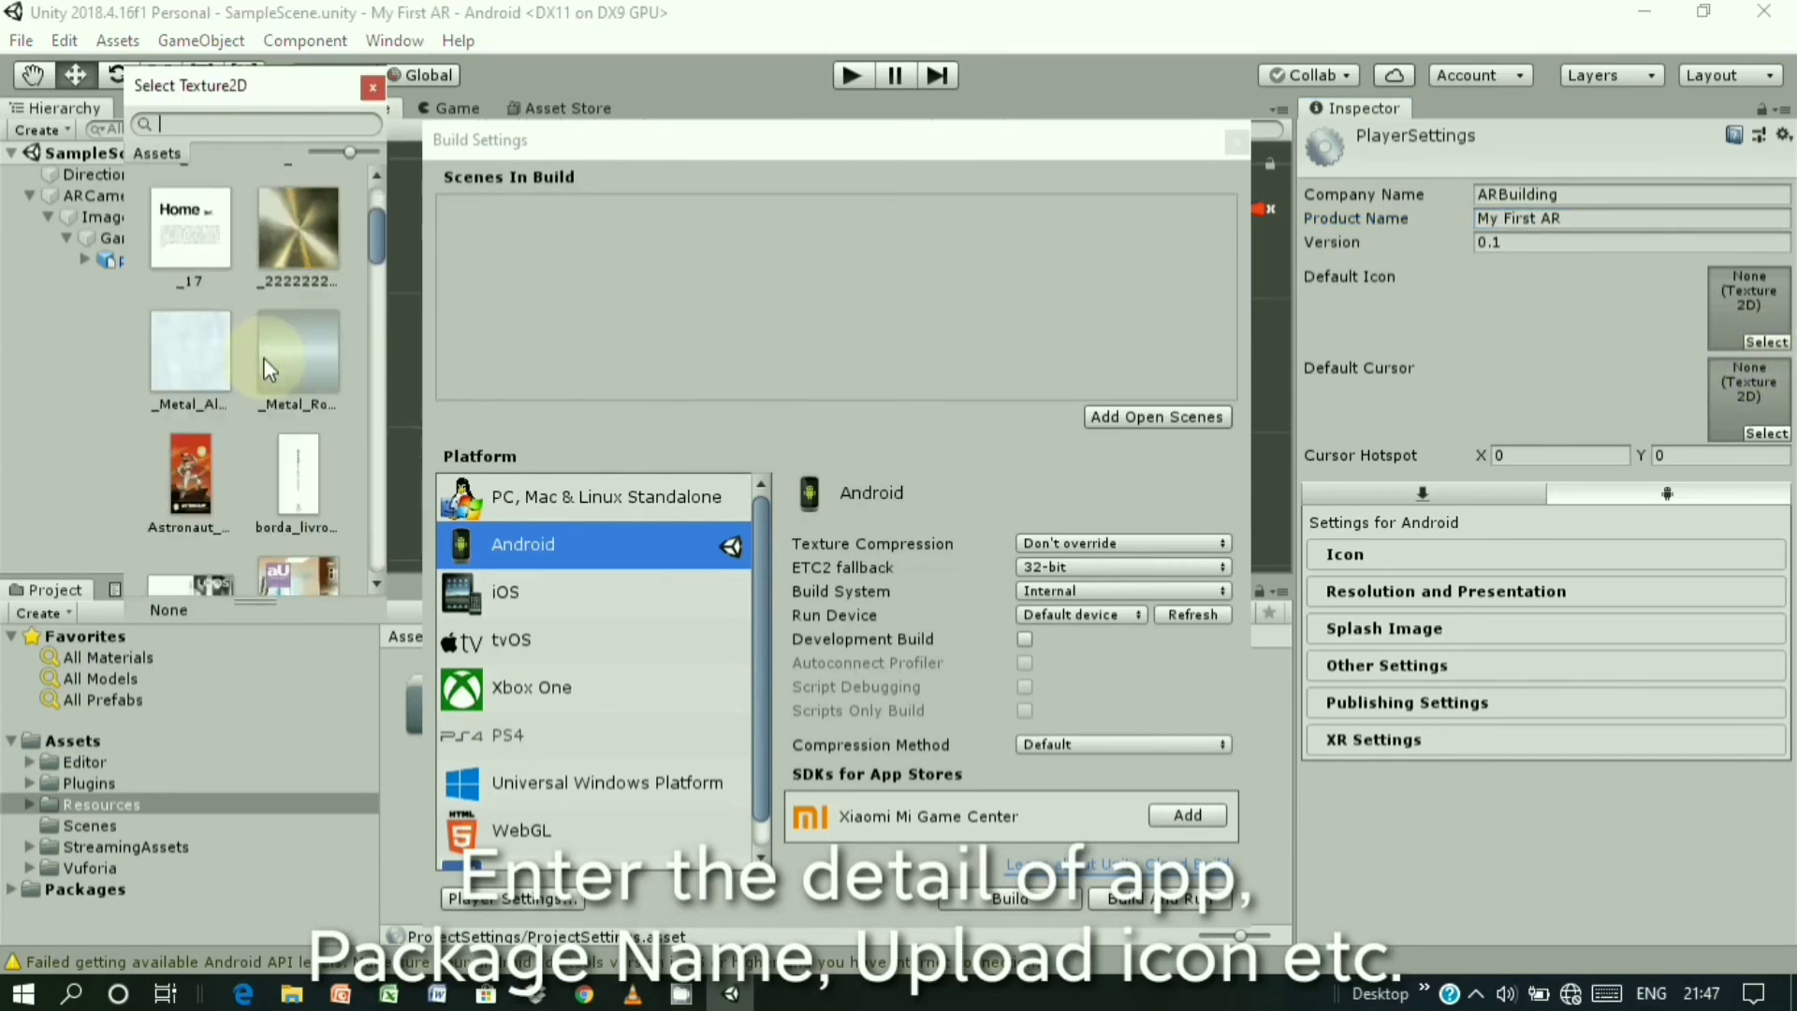
scroll(267, 367, down, 5)
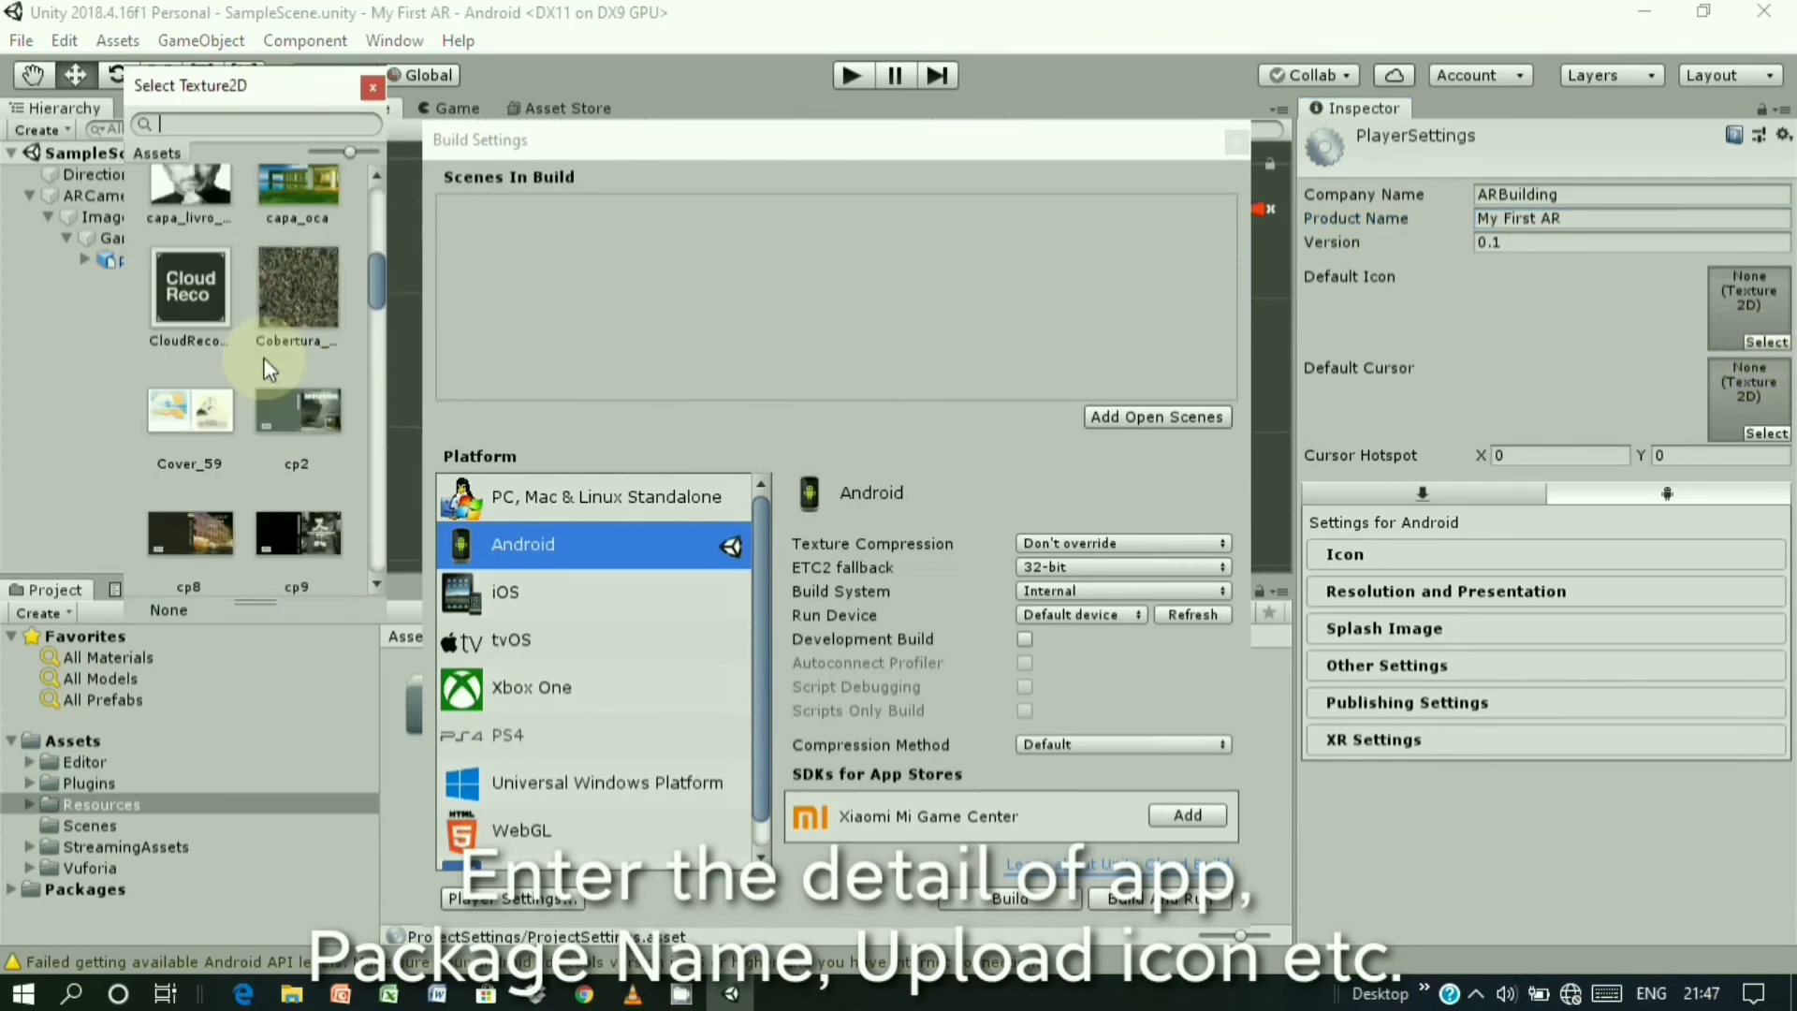
scroll(264, 365, down, 6)
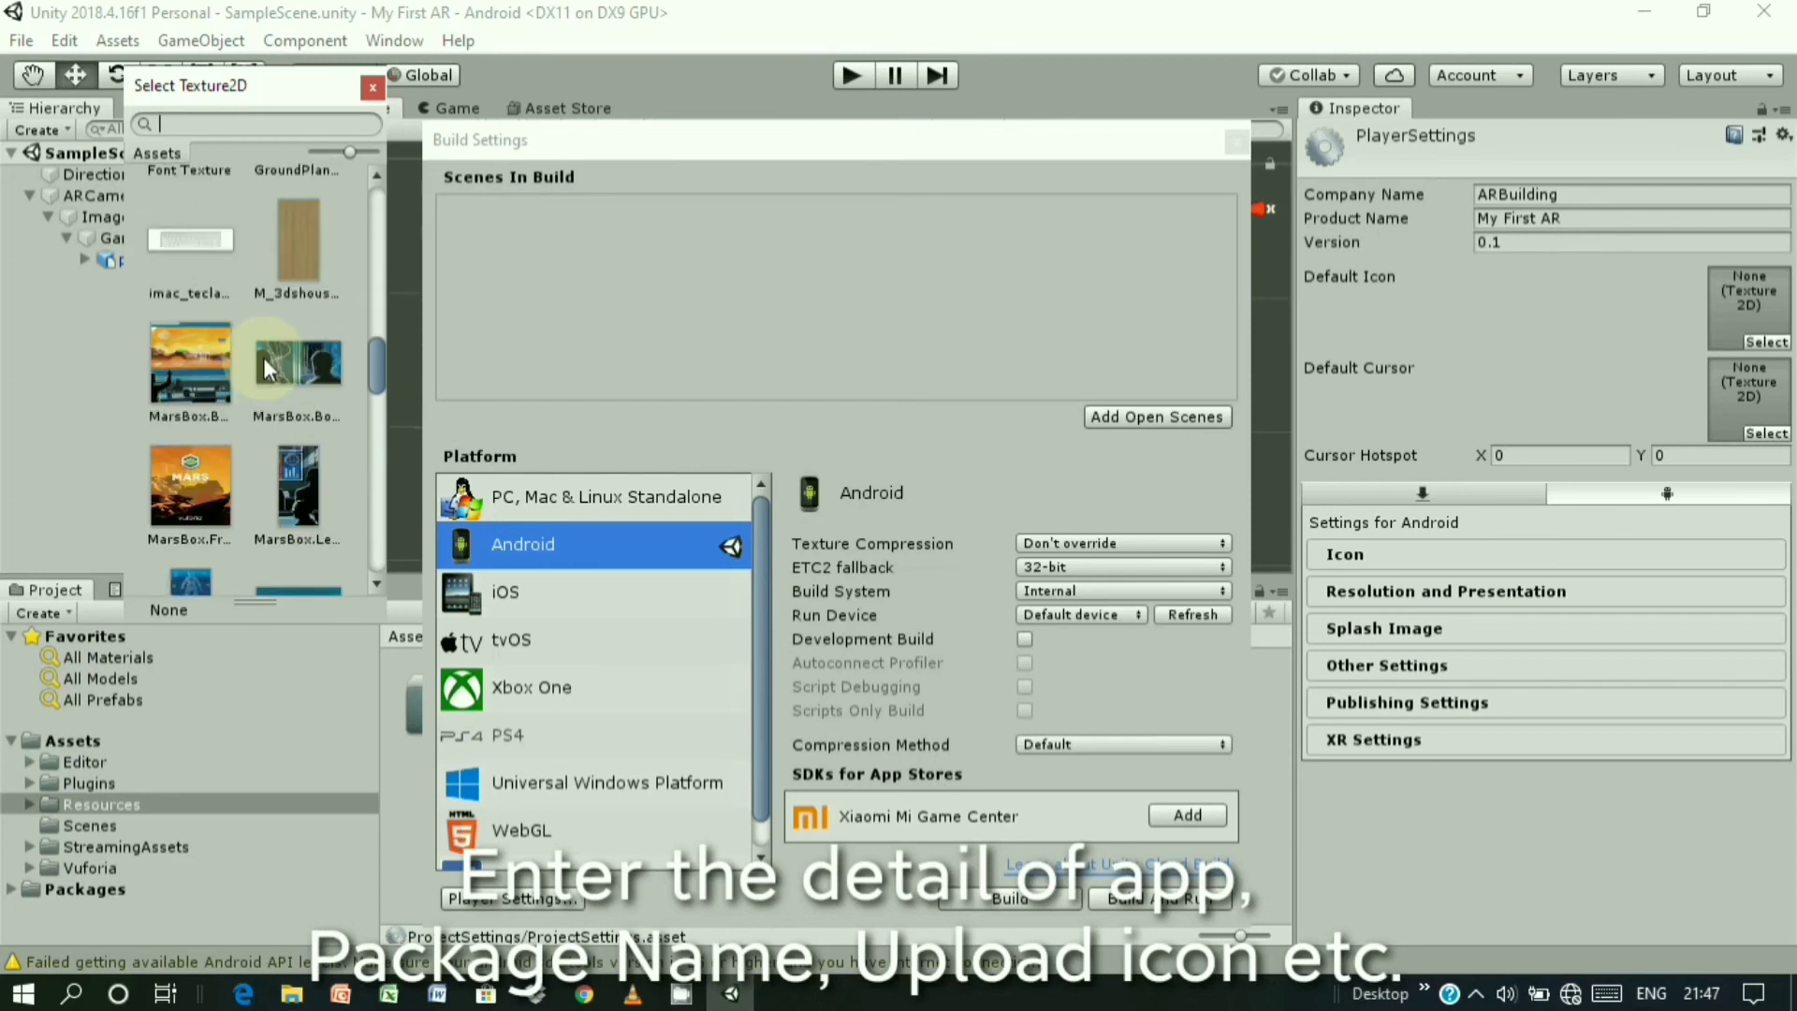
scroll(264, 368, down, 5)
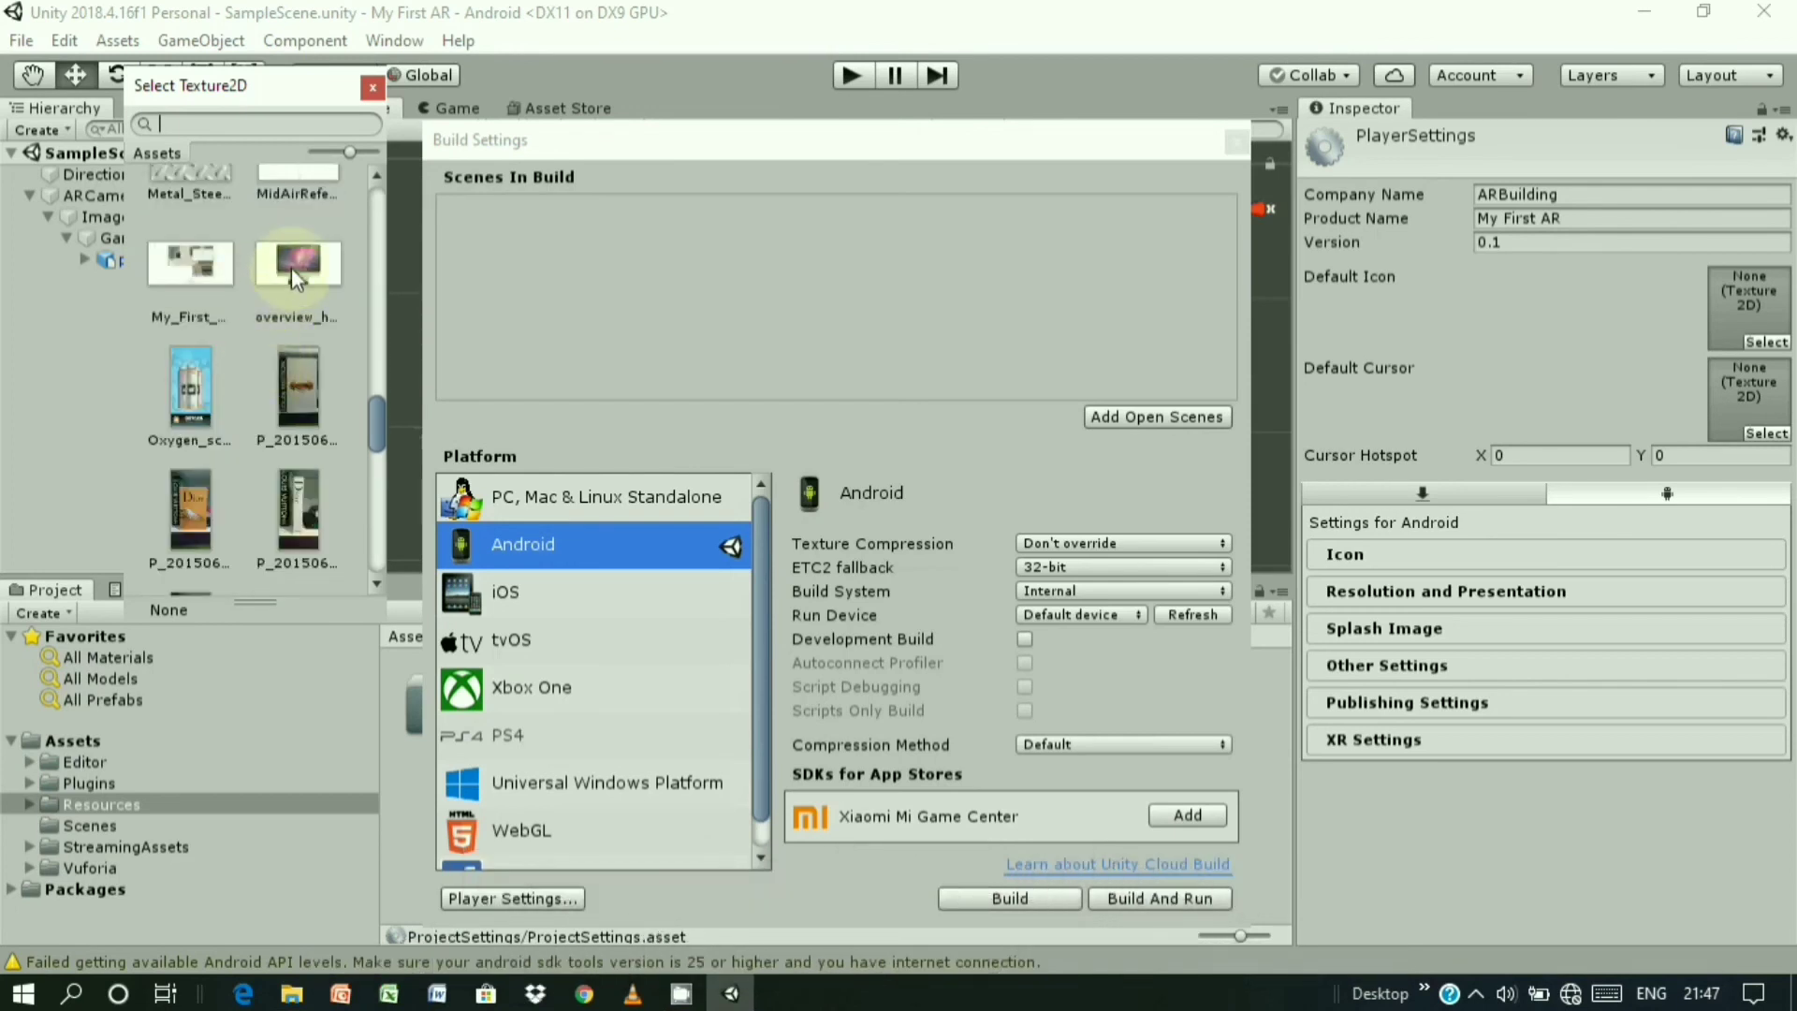
click(292, 266)
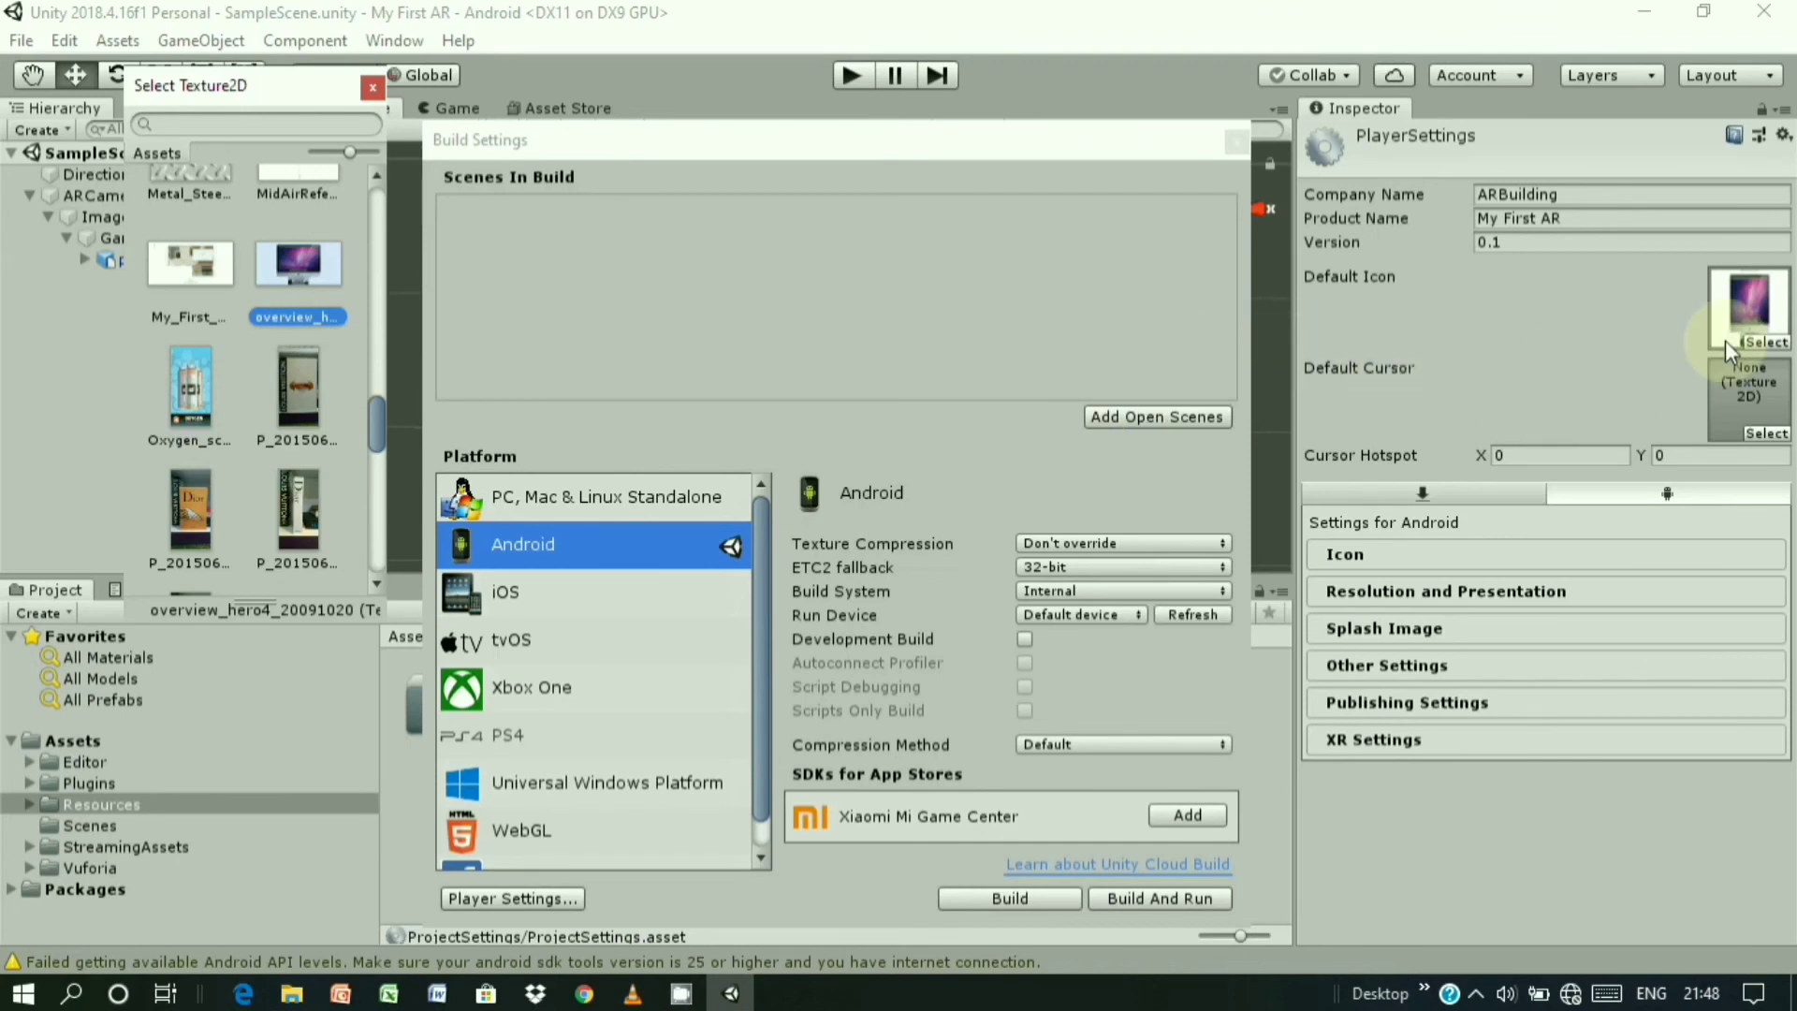
- Expand the Icon, Resolution and Presentation, Splash Image and Other Settings sections
click(1423, 552)
scroll(1440, 613, down, 2)
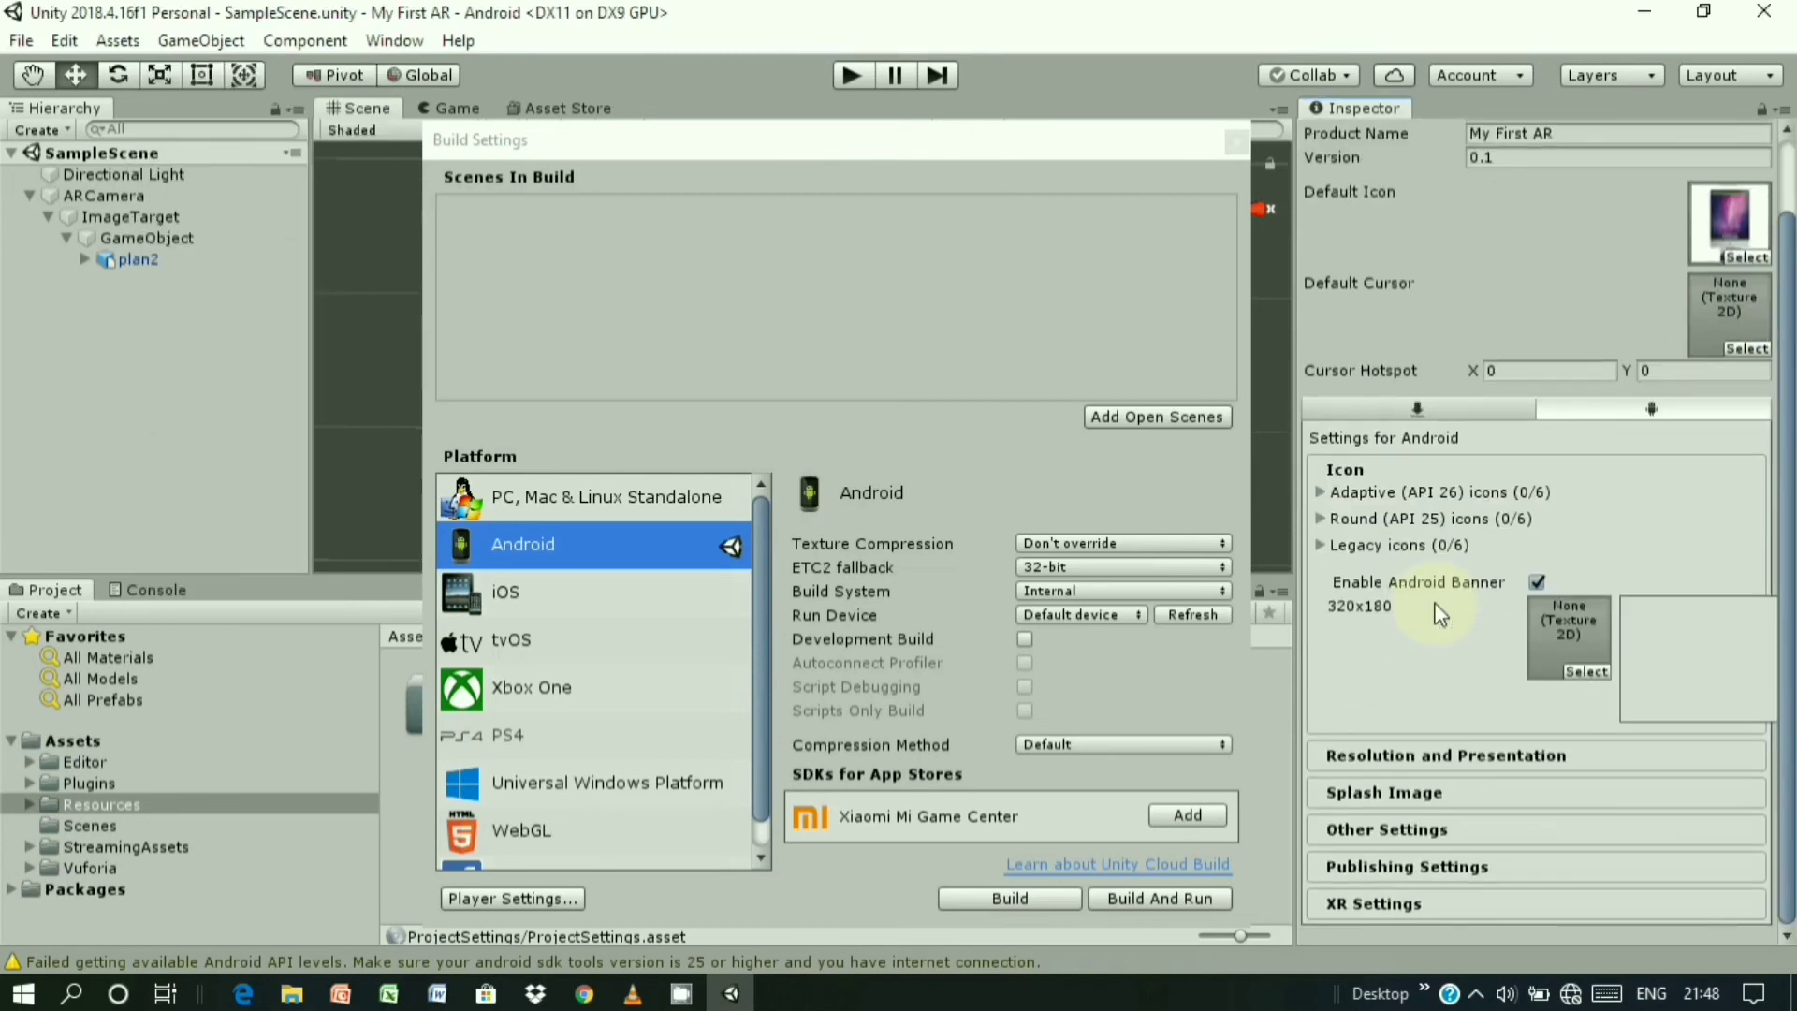
click(1458, 762)
scroll(1458, 706, down, 5)
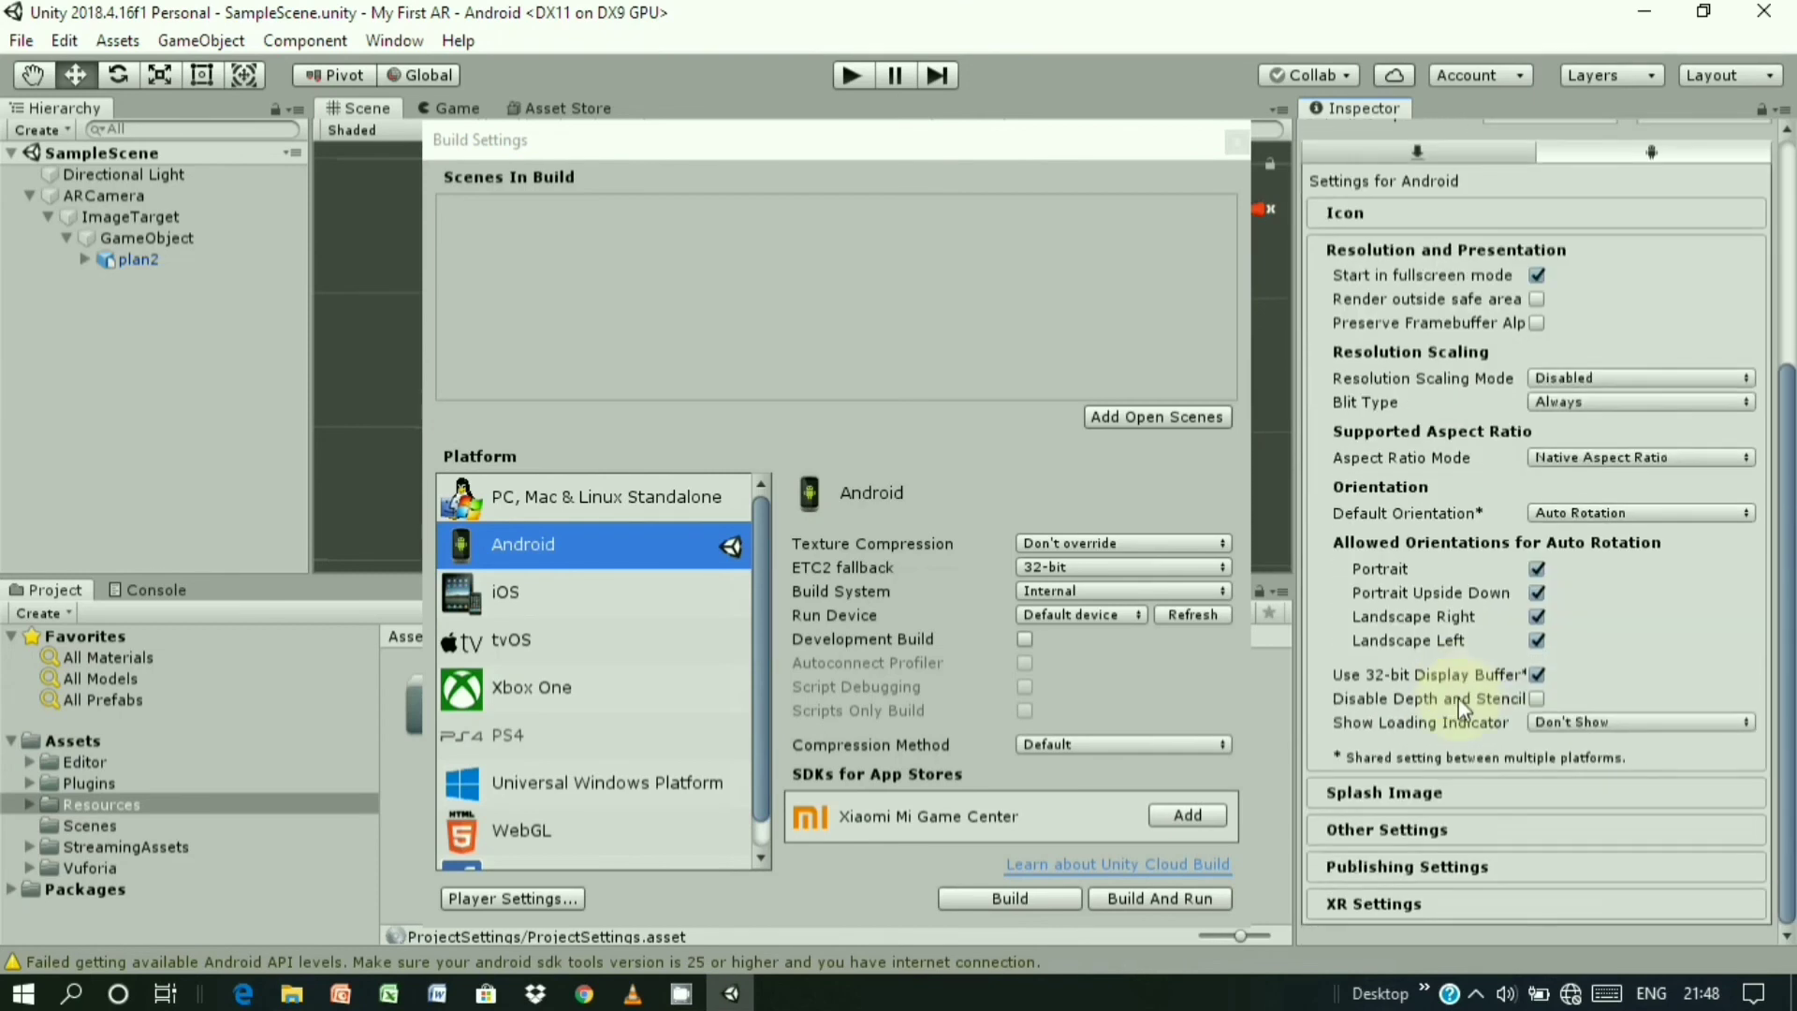
click(1379, 794)
scroll(1395, 735, down, 2)
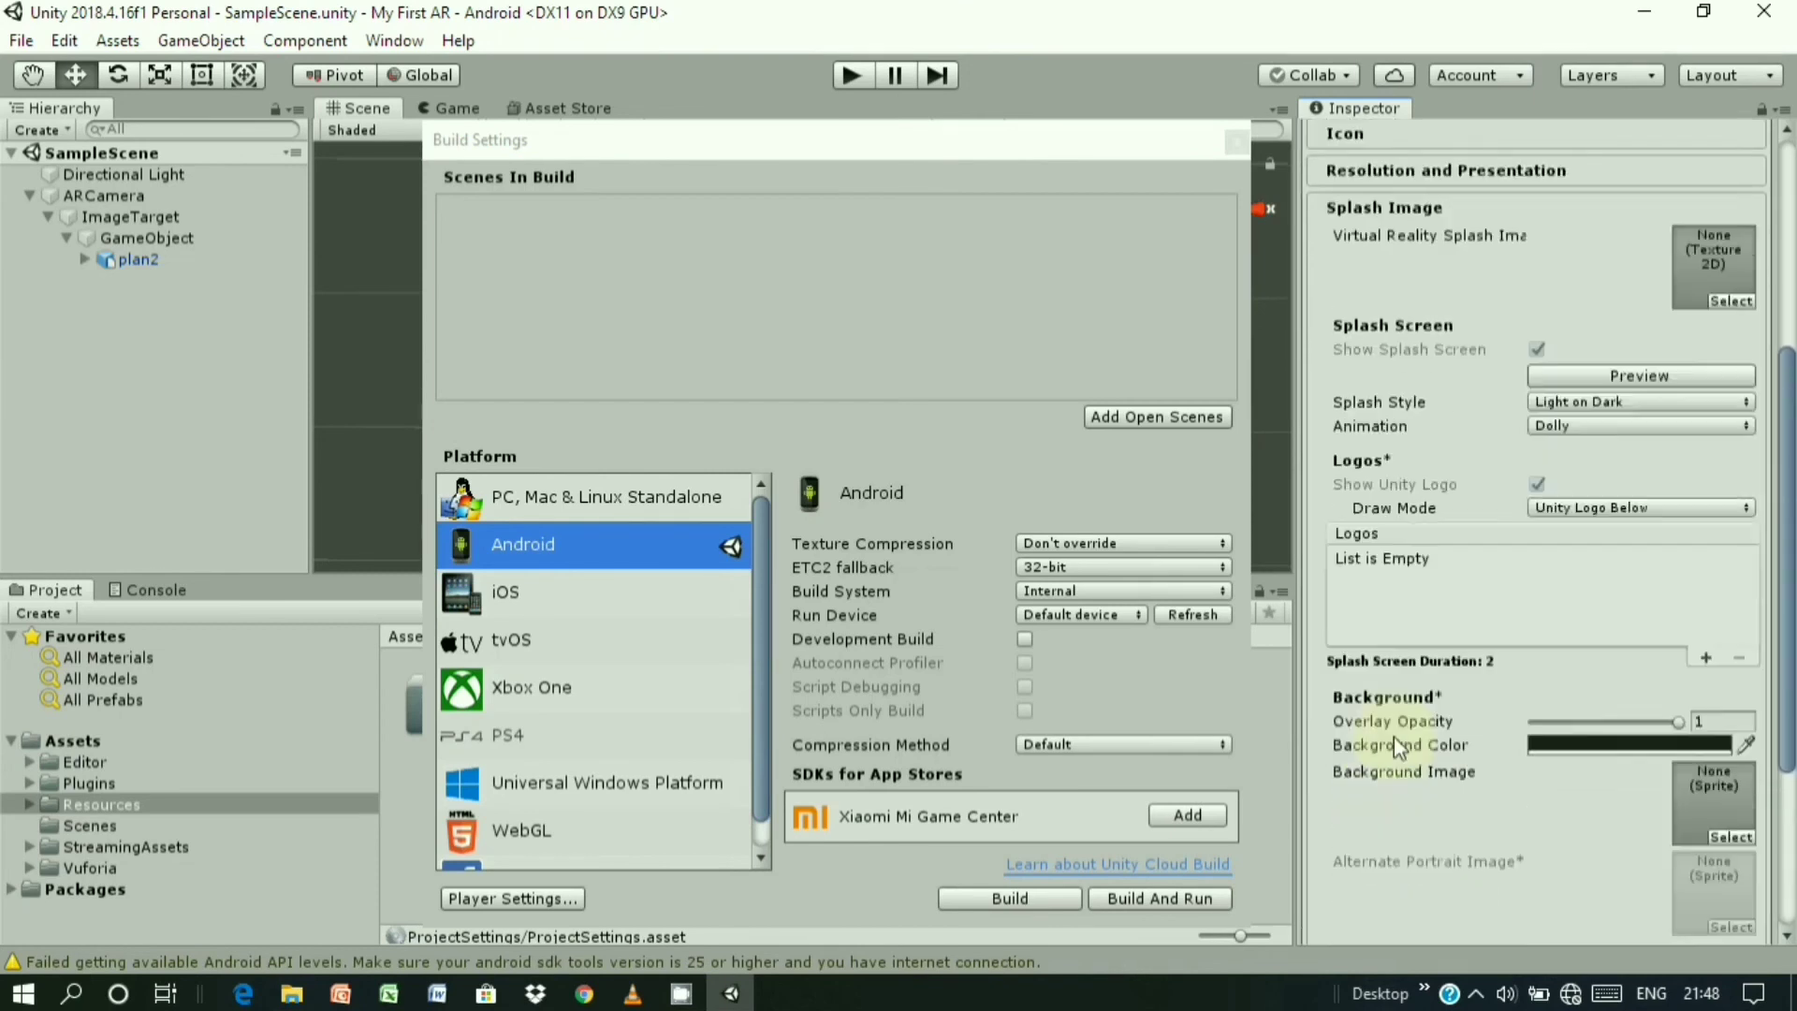
scroll(1395, 745, down, 8)
click(1378, 824)
scroll(1444, 693, down, 4)
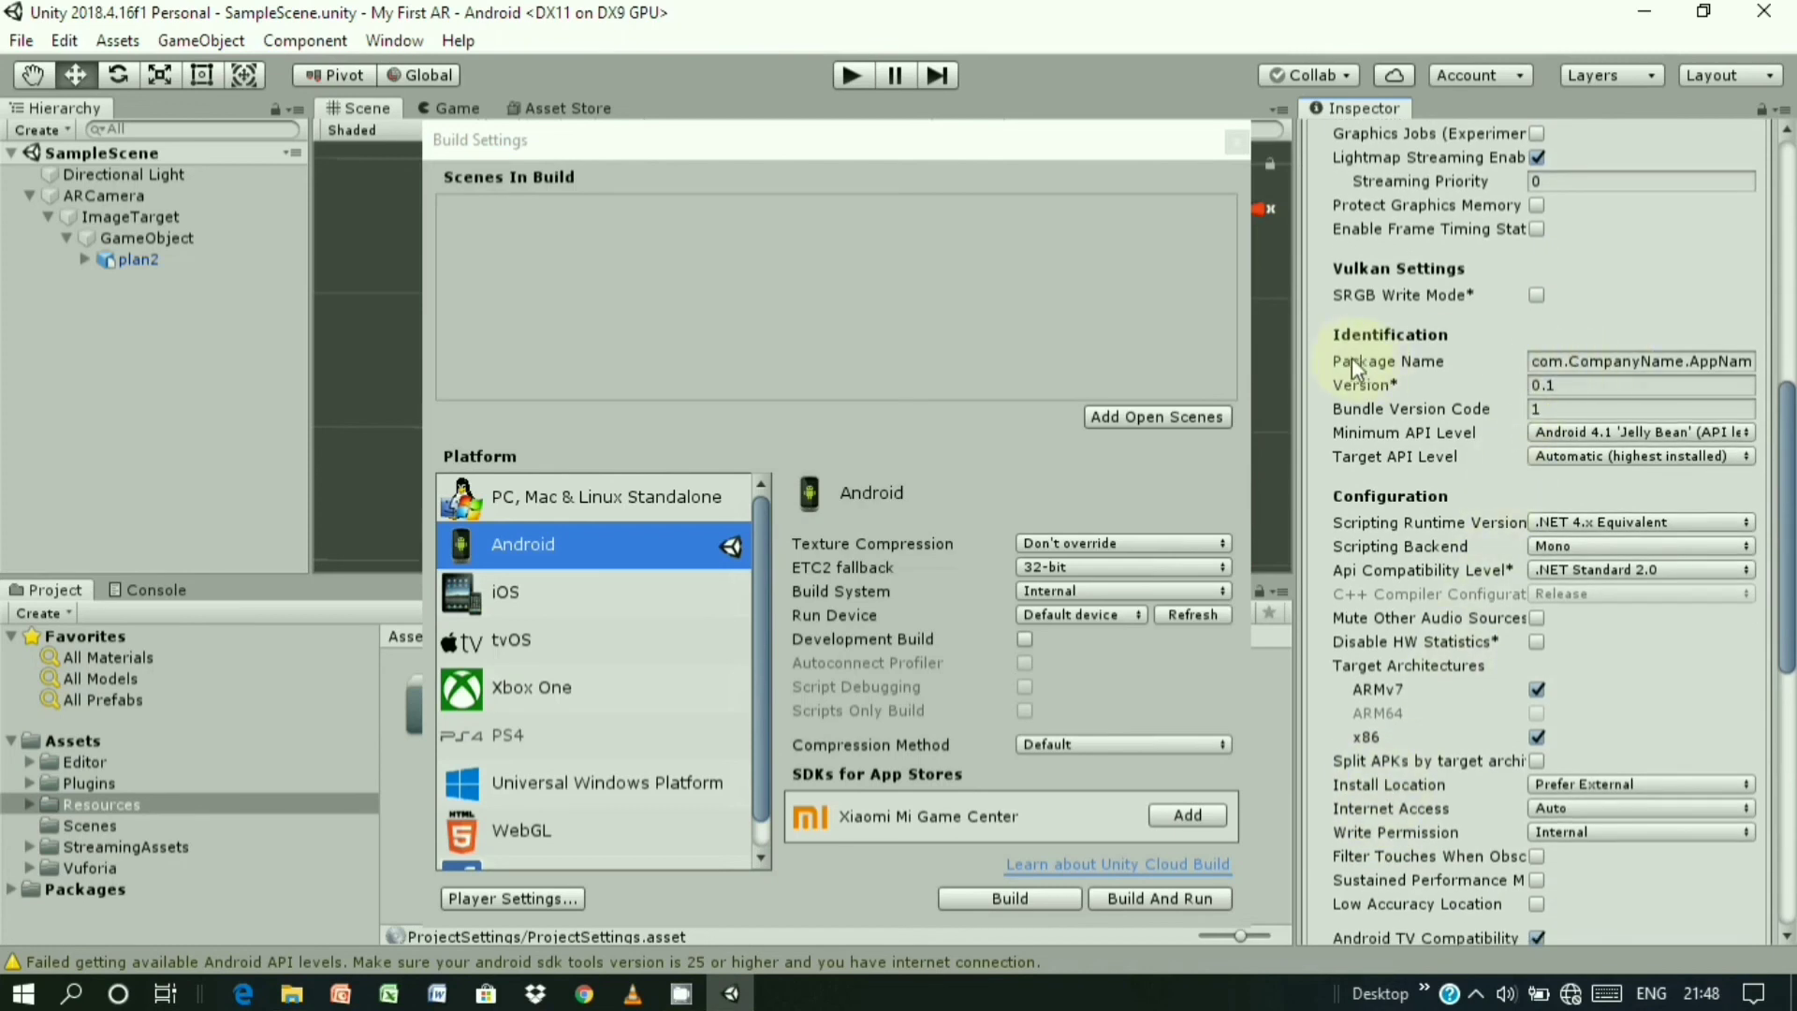
- Replace CompanyName in the package name with ARBuilding
drag(1569, 362, 1608, 364)
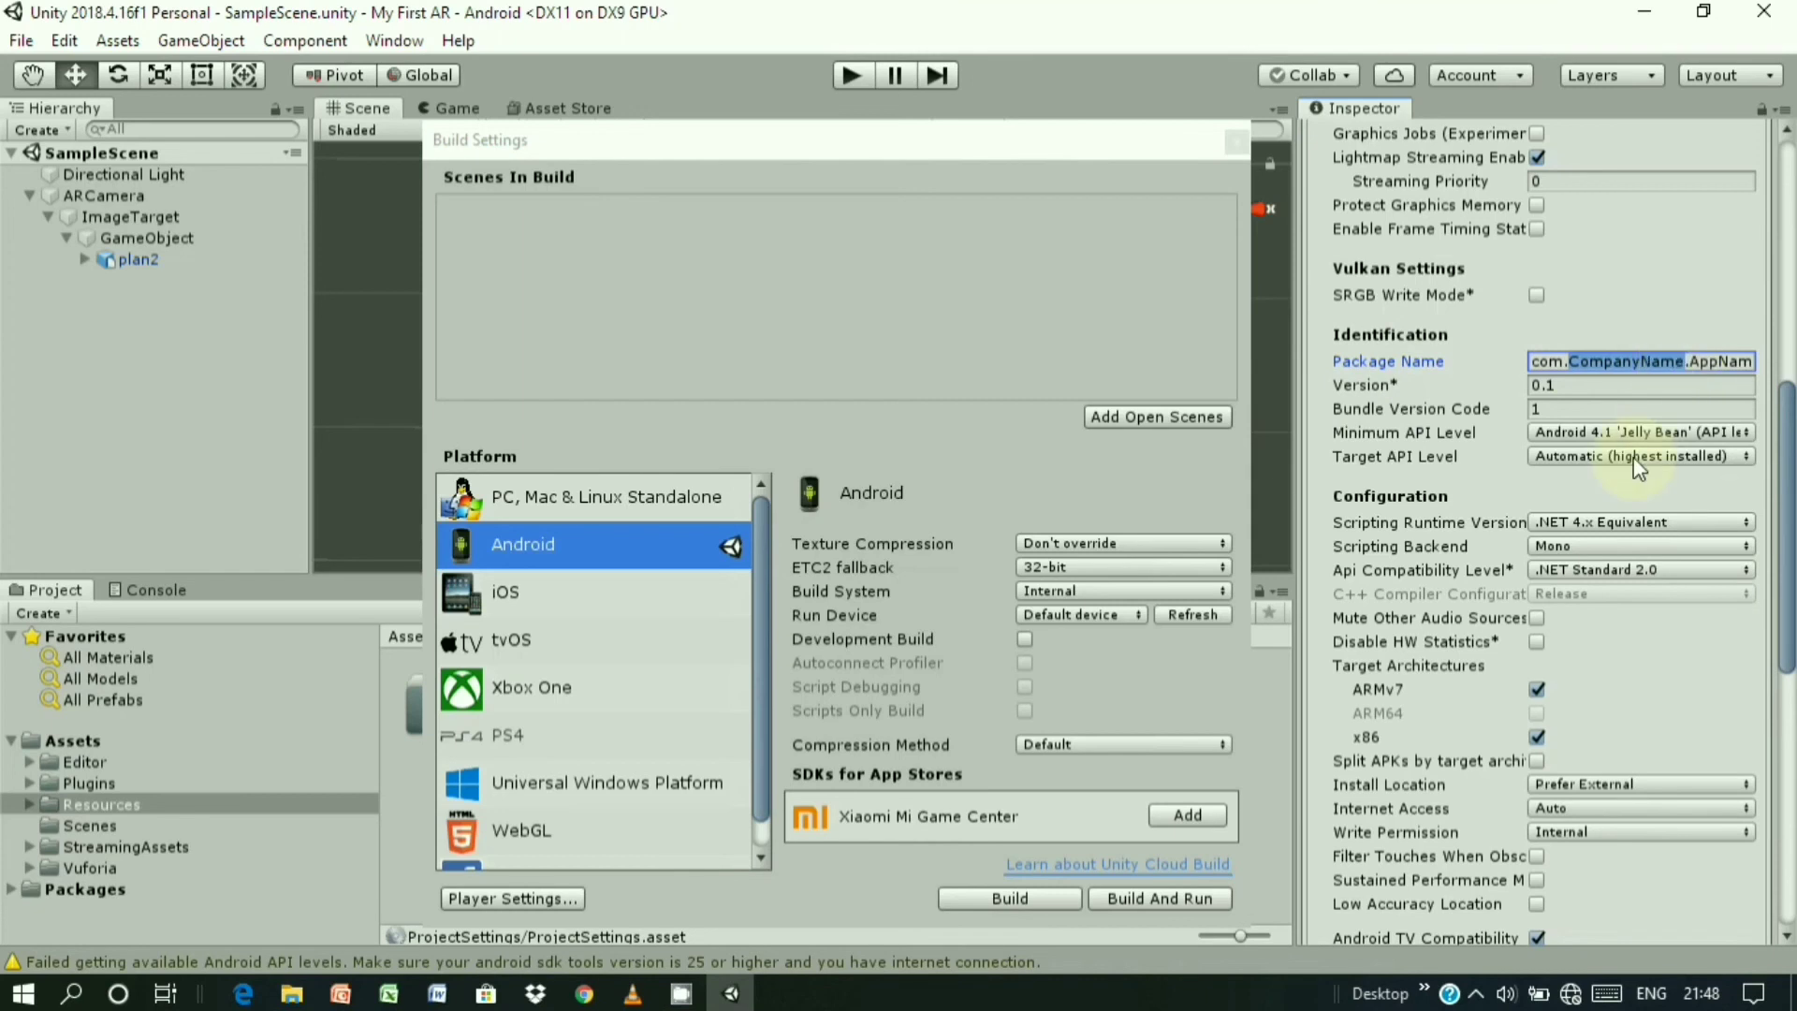
text(ARBu)
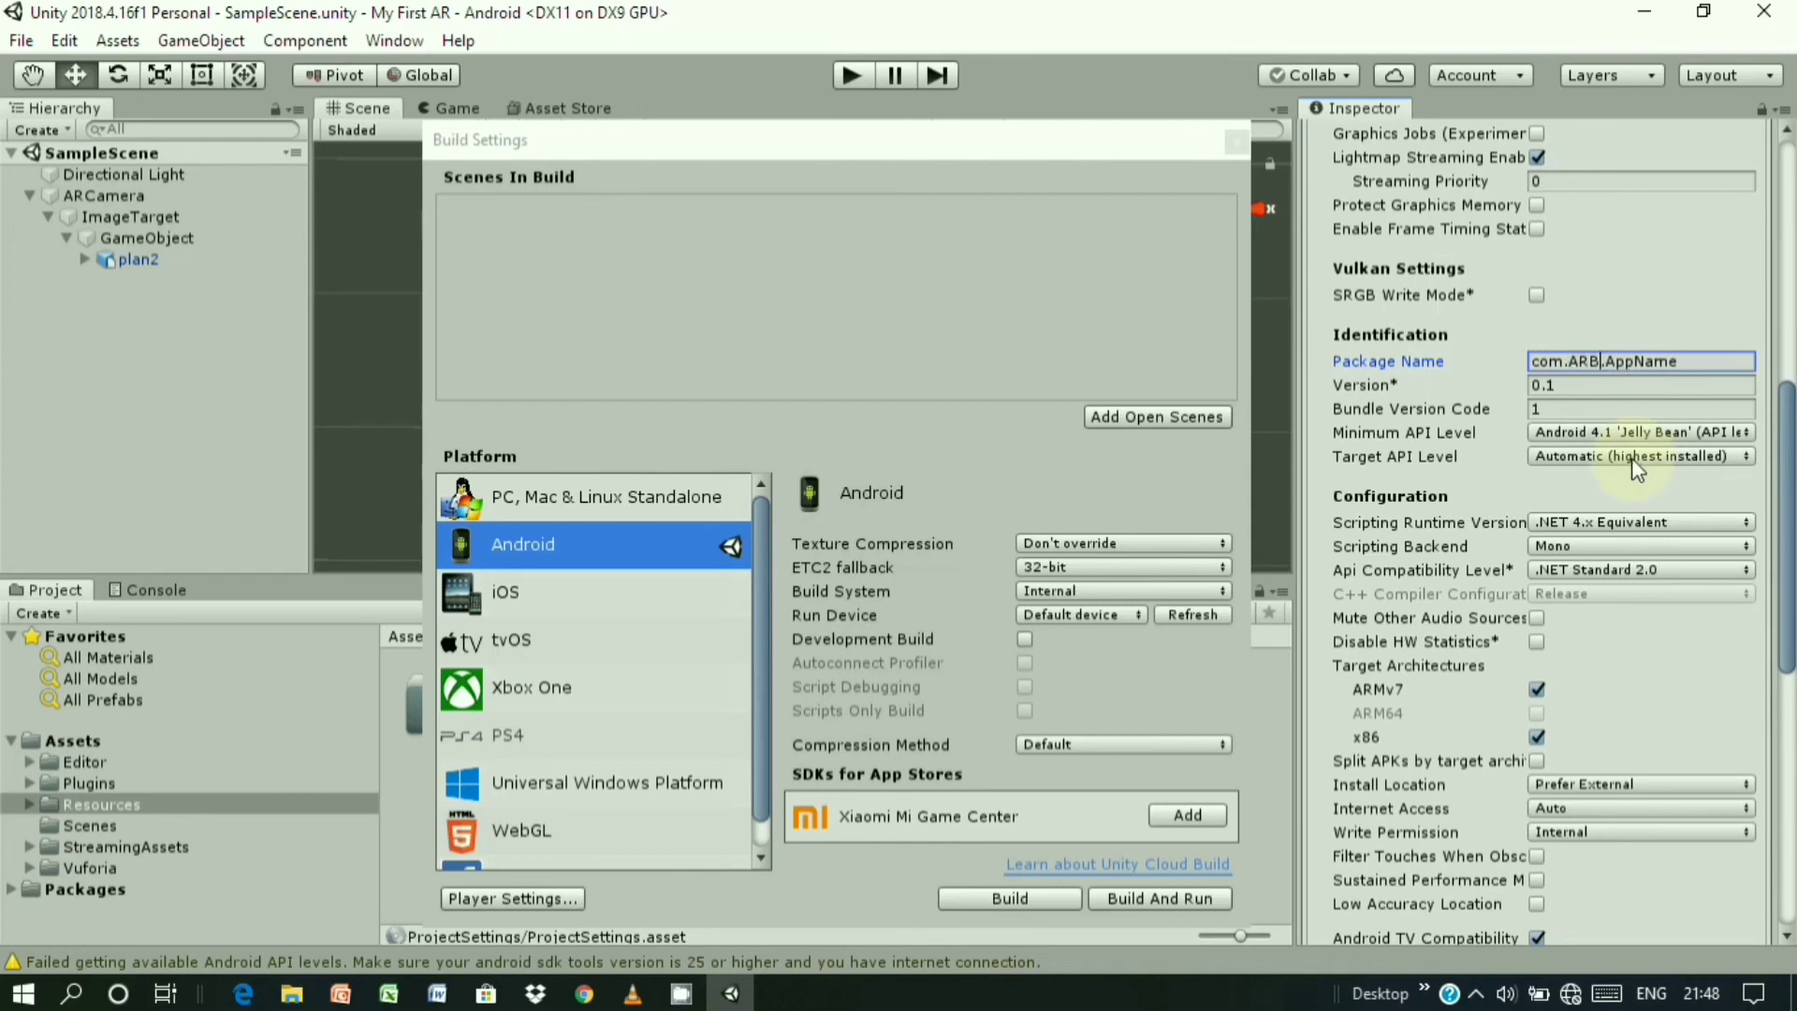
text(ilding)
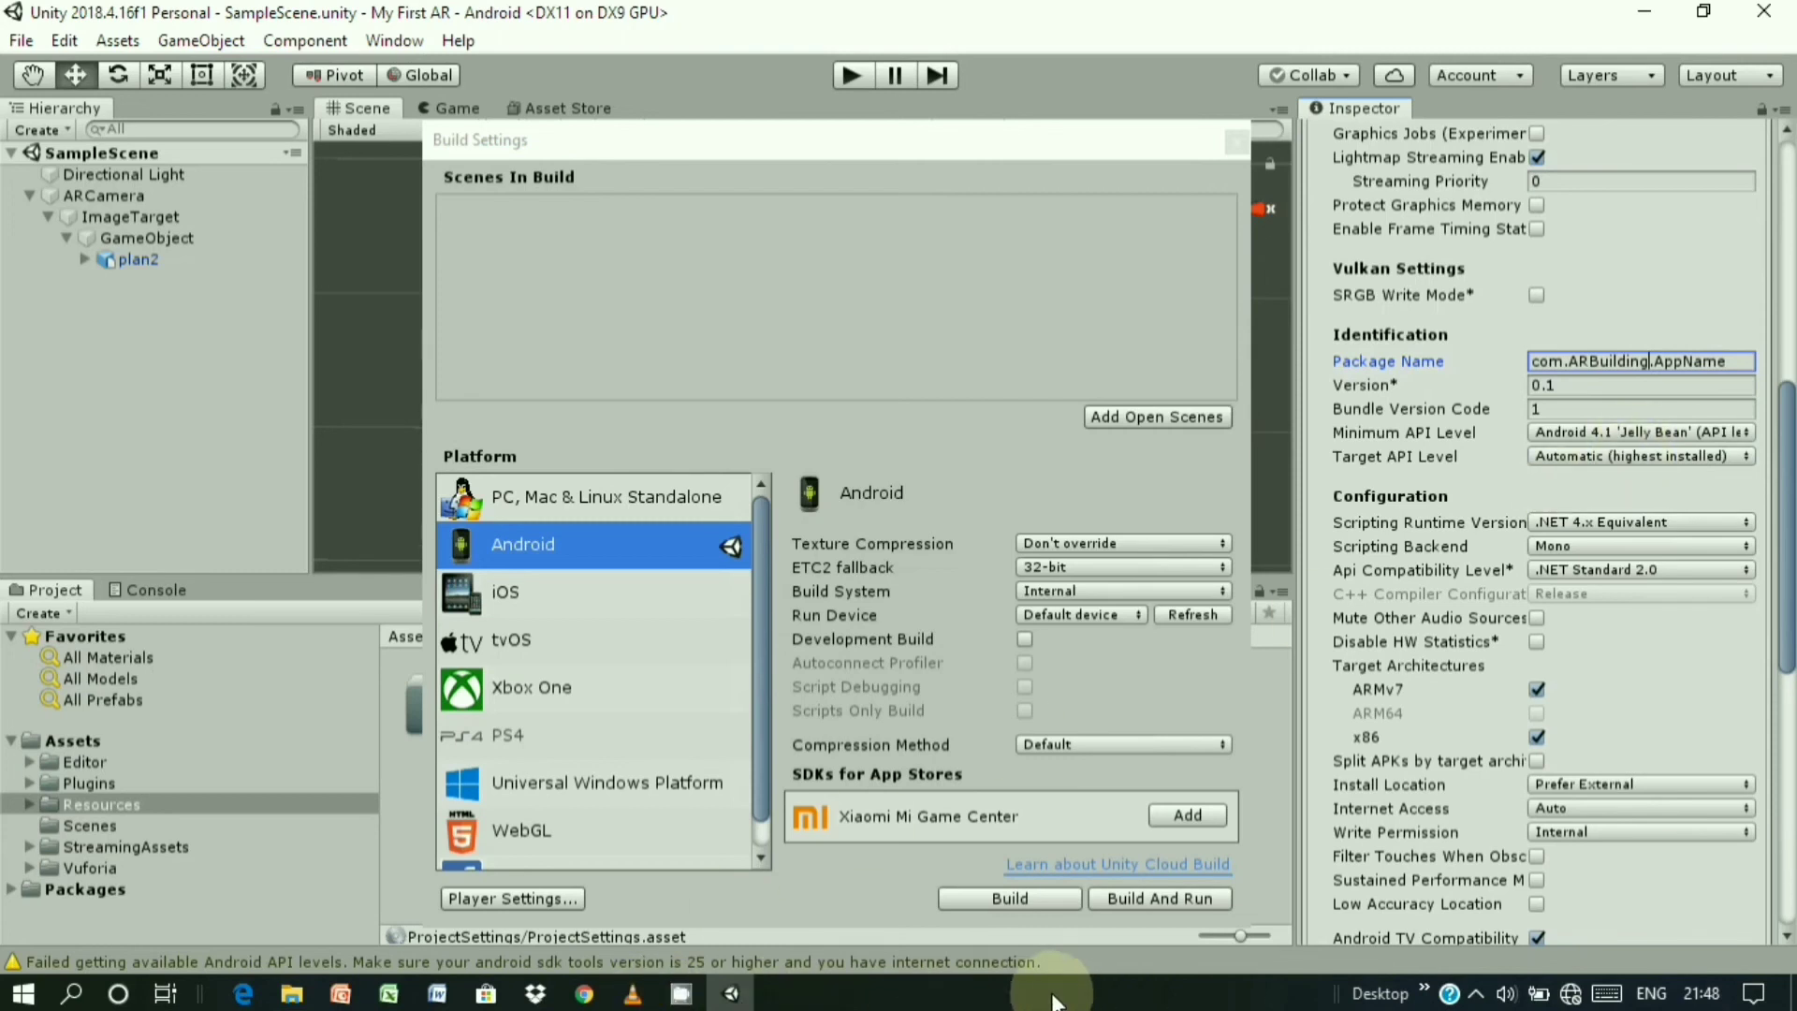
click(682, 994)
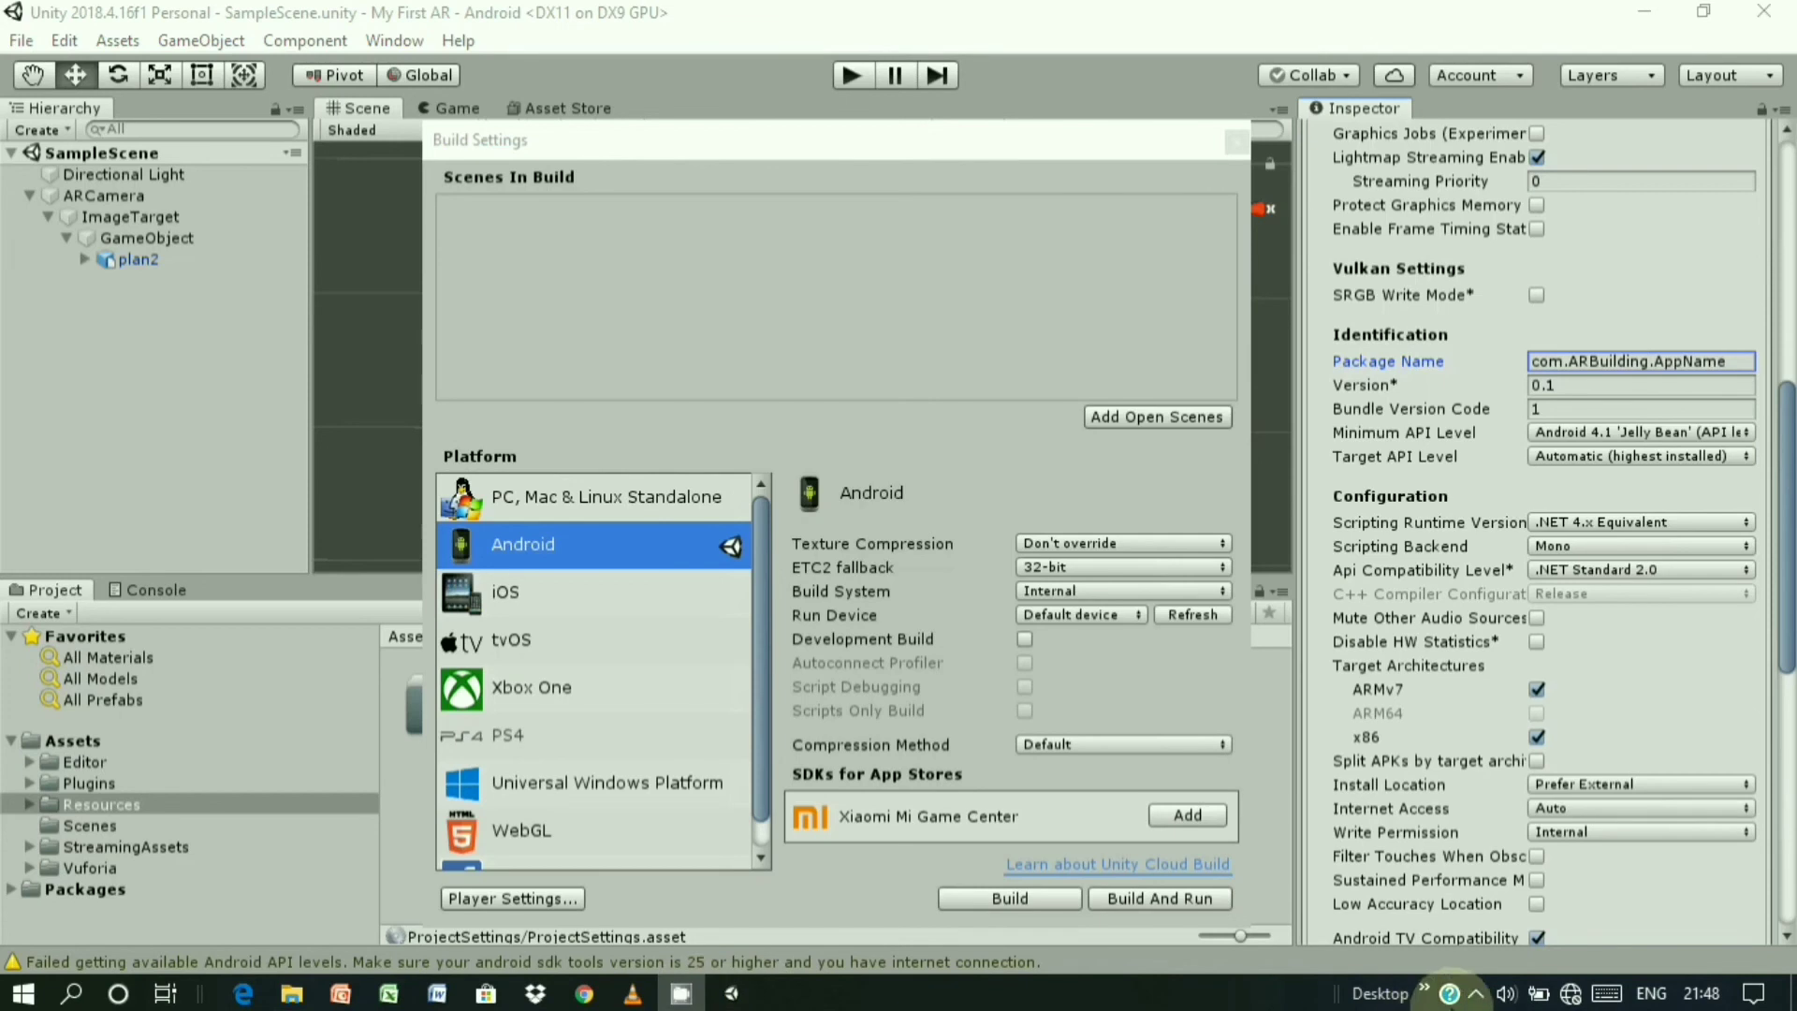
click(1476, 994)
click(1476, 994)
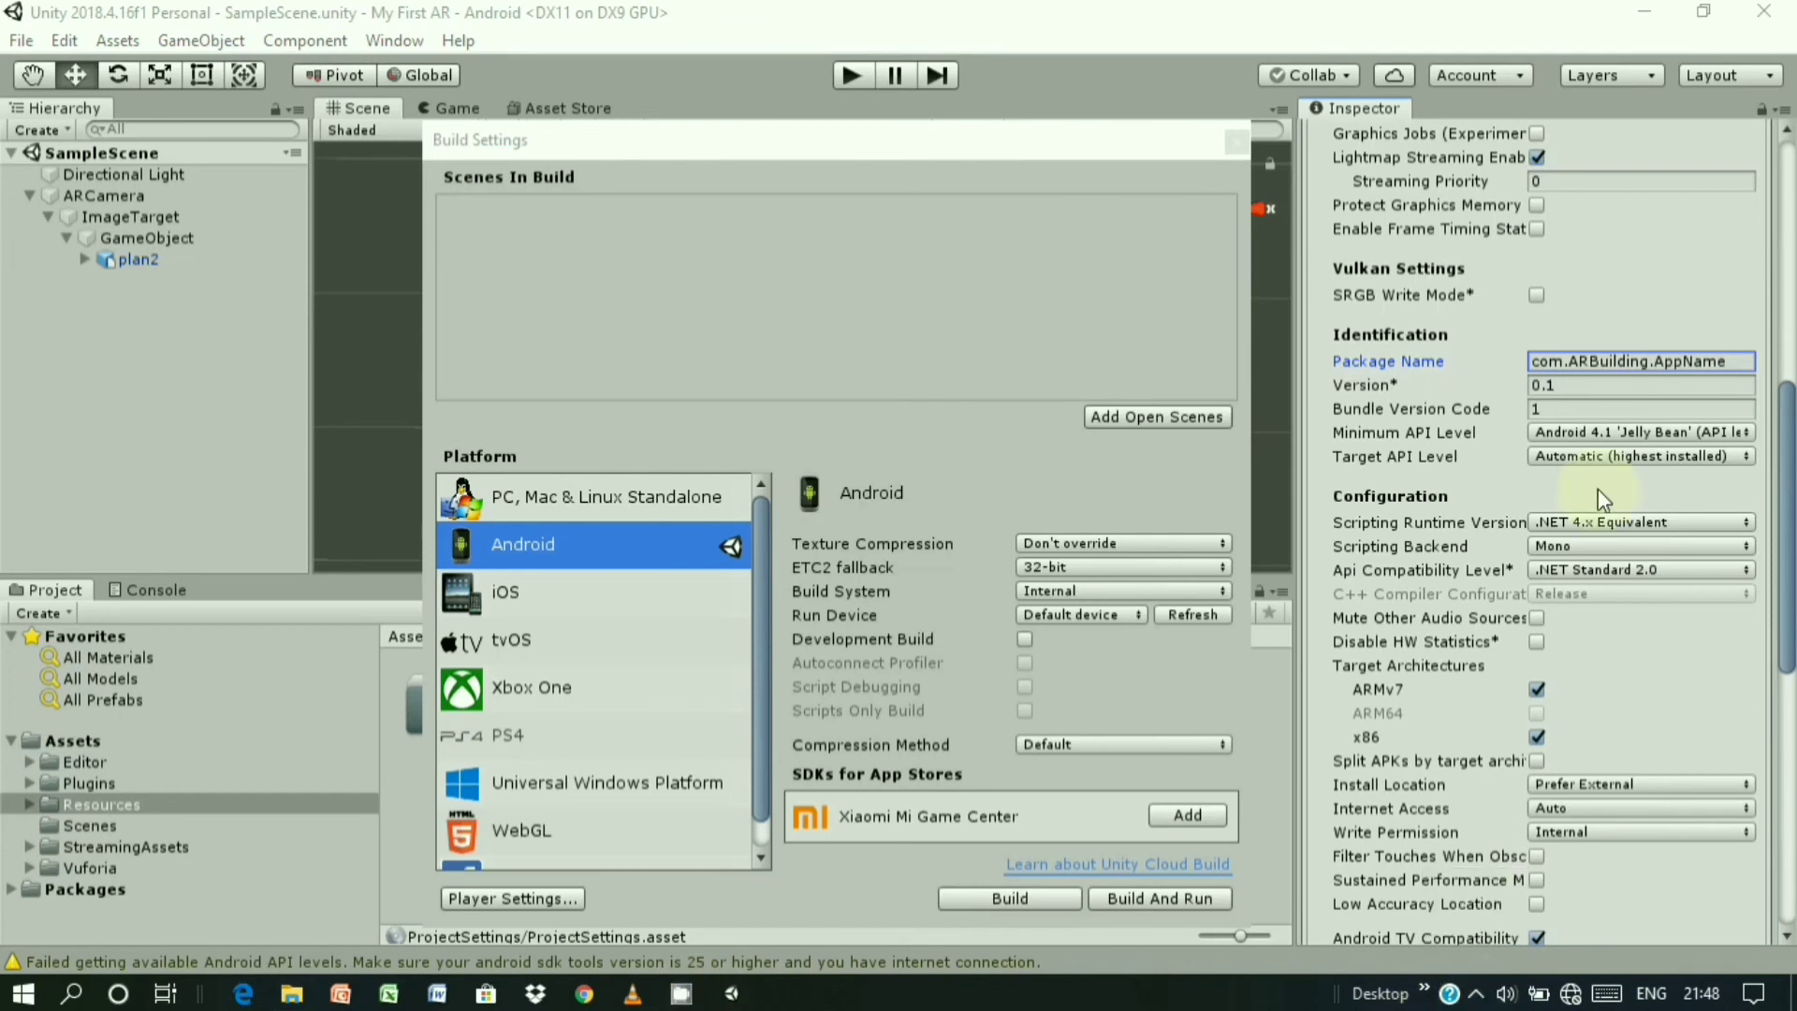
- Replace AppName with MyFirstAR, making the package name com.ARBuilding.MyFirstAR
click(1725, 362)
click(1728, 368)
click(1731, 364)
key(BackSpace)
key(BackSpace)
key(BackSpace)
key(BackSpace)
key(BackSpace)
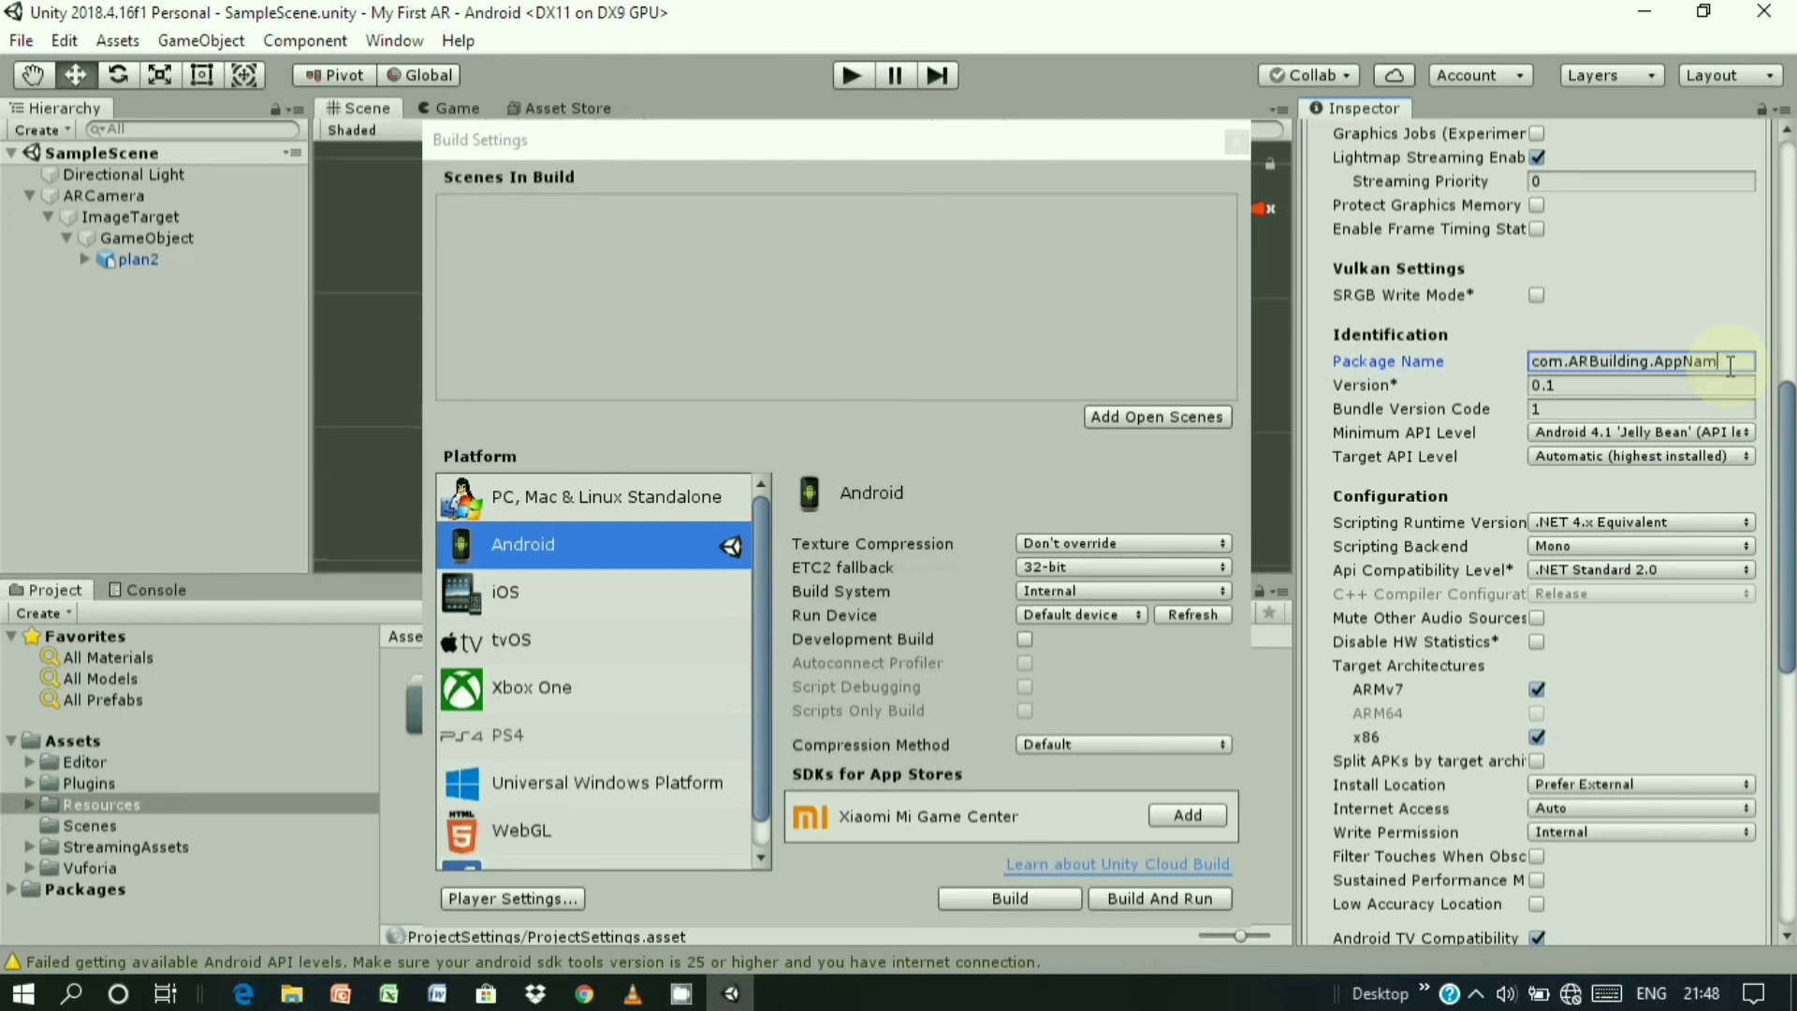
key(BackSpace)
key(BackSpace)
text(MyFr)
key(BackSpace)
text(irst)
key(BackSpace)
text(AR)
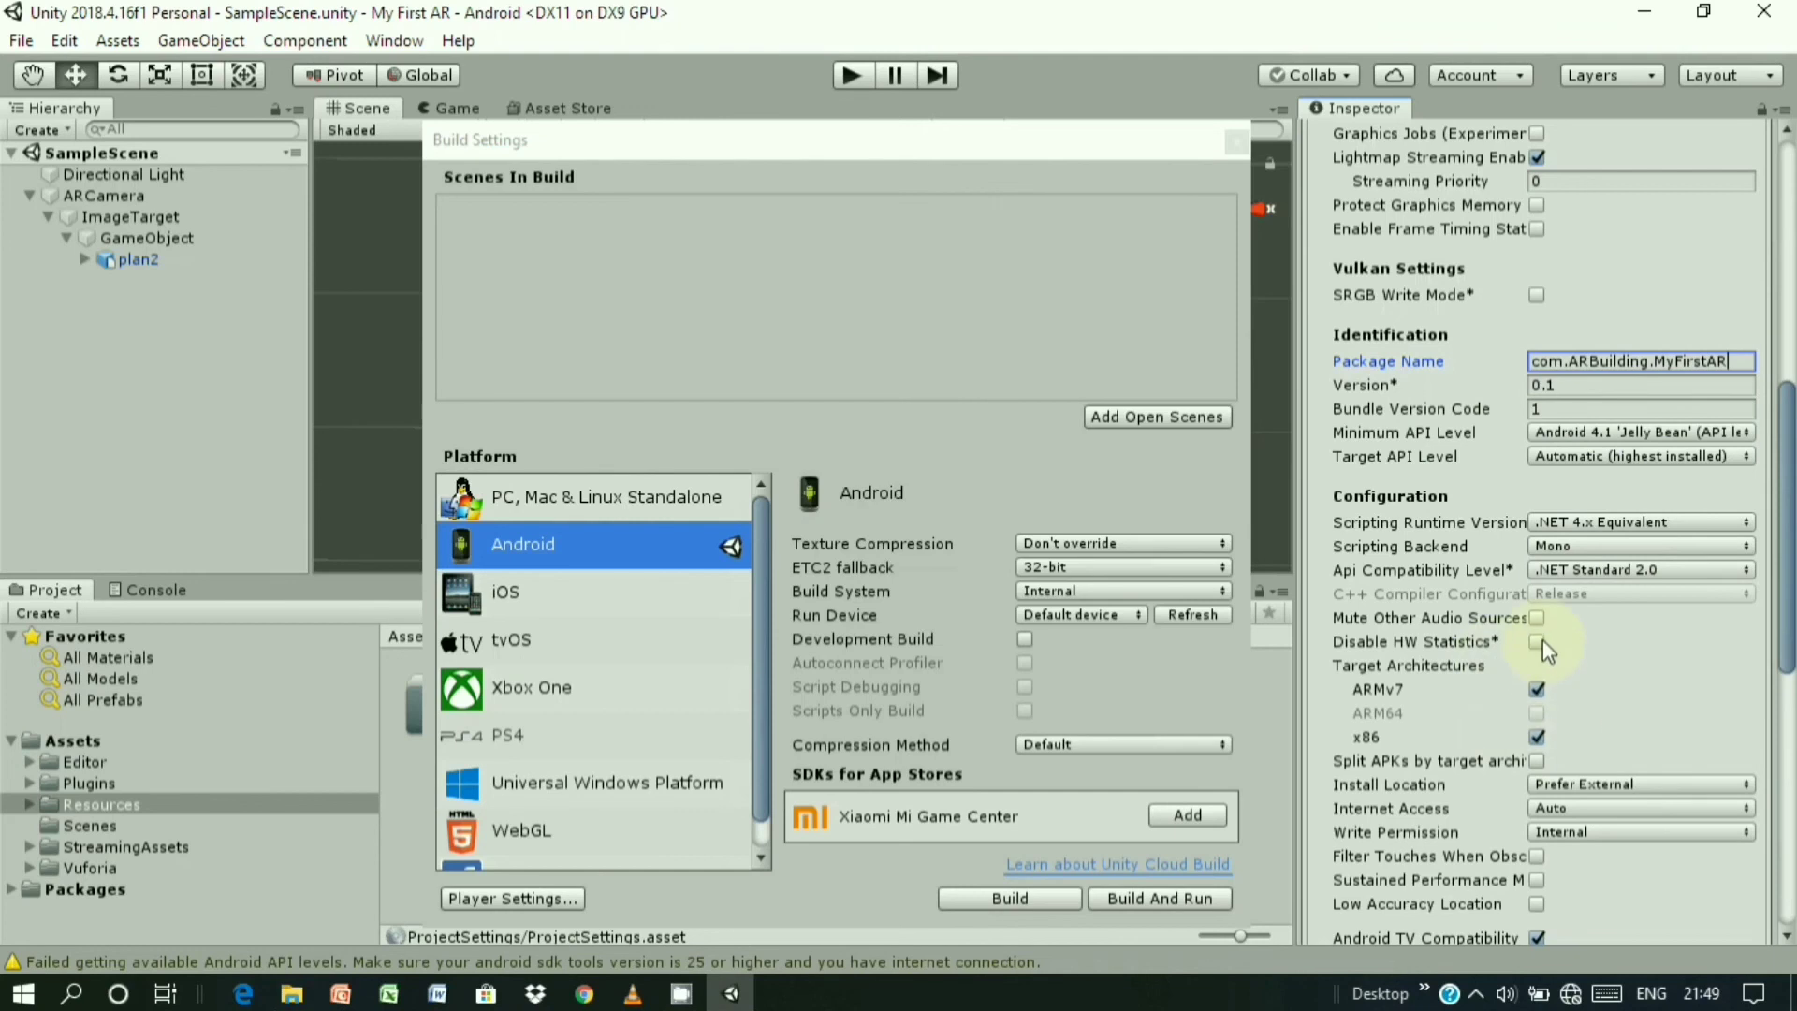
- Turn off Android TV Compatibility
scroll(1542, 642, down, 3)
scroll(1582, 500, down, 3)
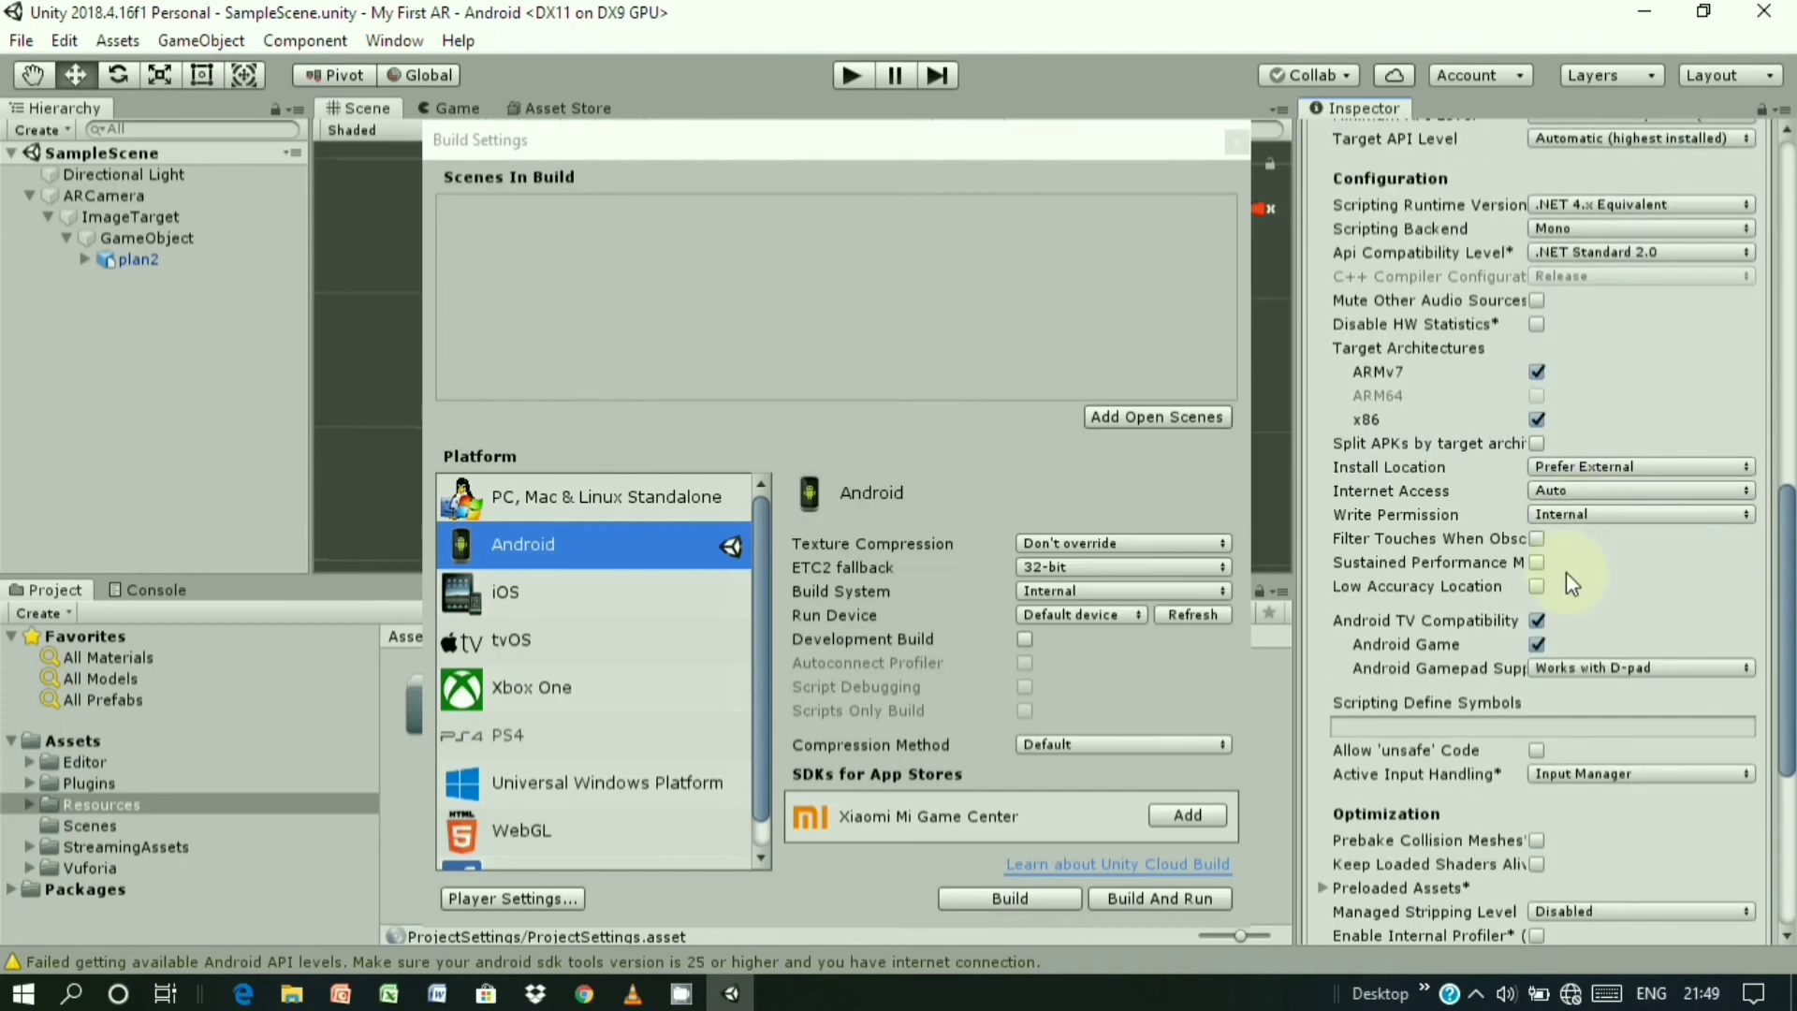
scroll(1565, 571, down, 2)
click(1537, 542)
- Enable Use legacy SDK tools under Publishing Settings and check Vuforia in XR Settings
scroll(1457, 588, down, 6)
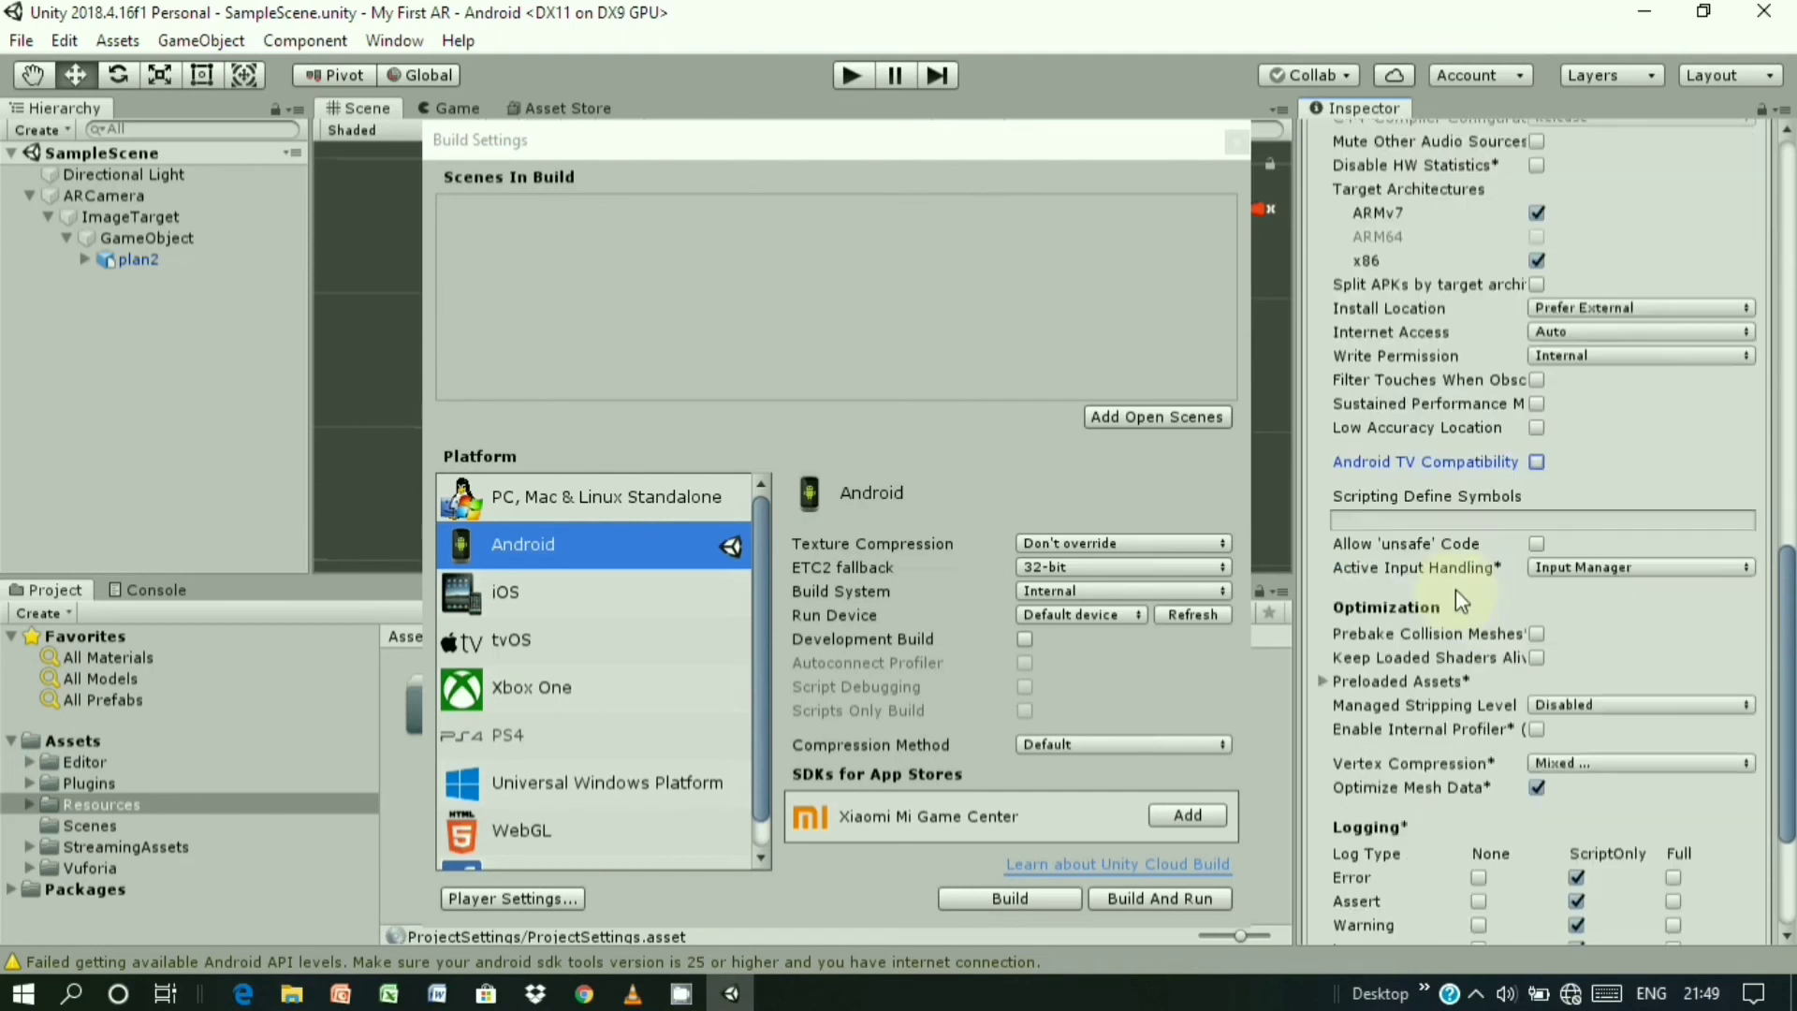
scroll(1498, 558, down, 1)
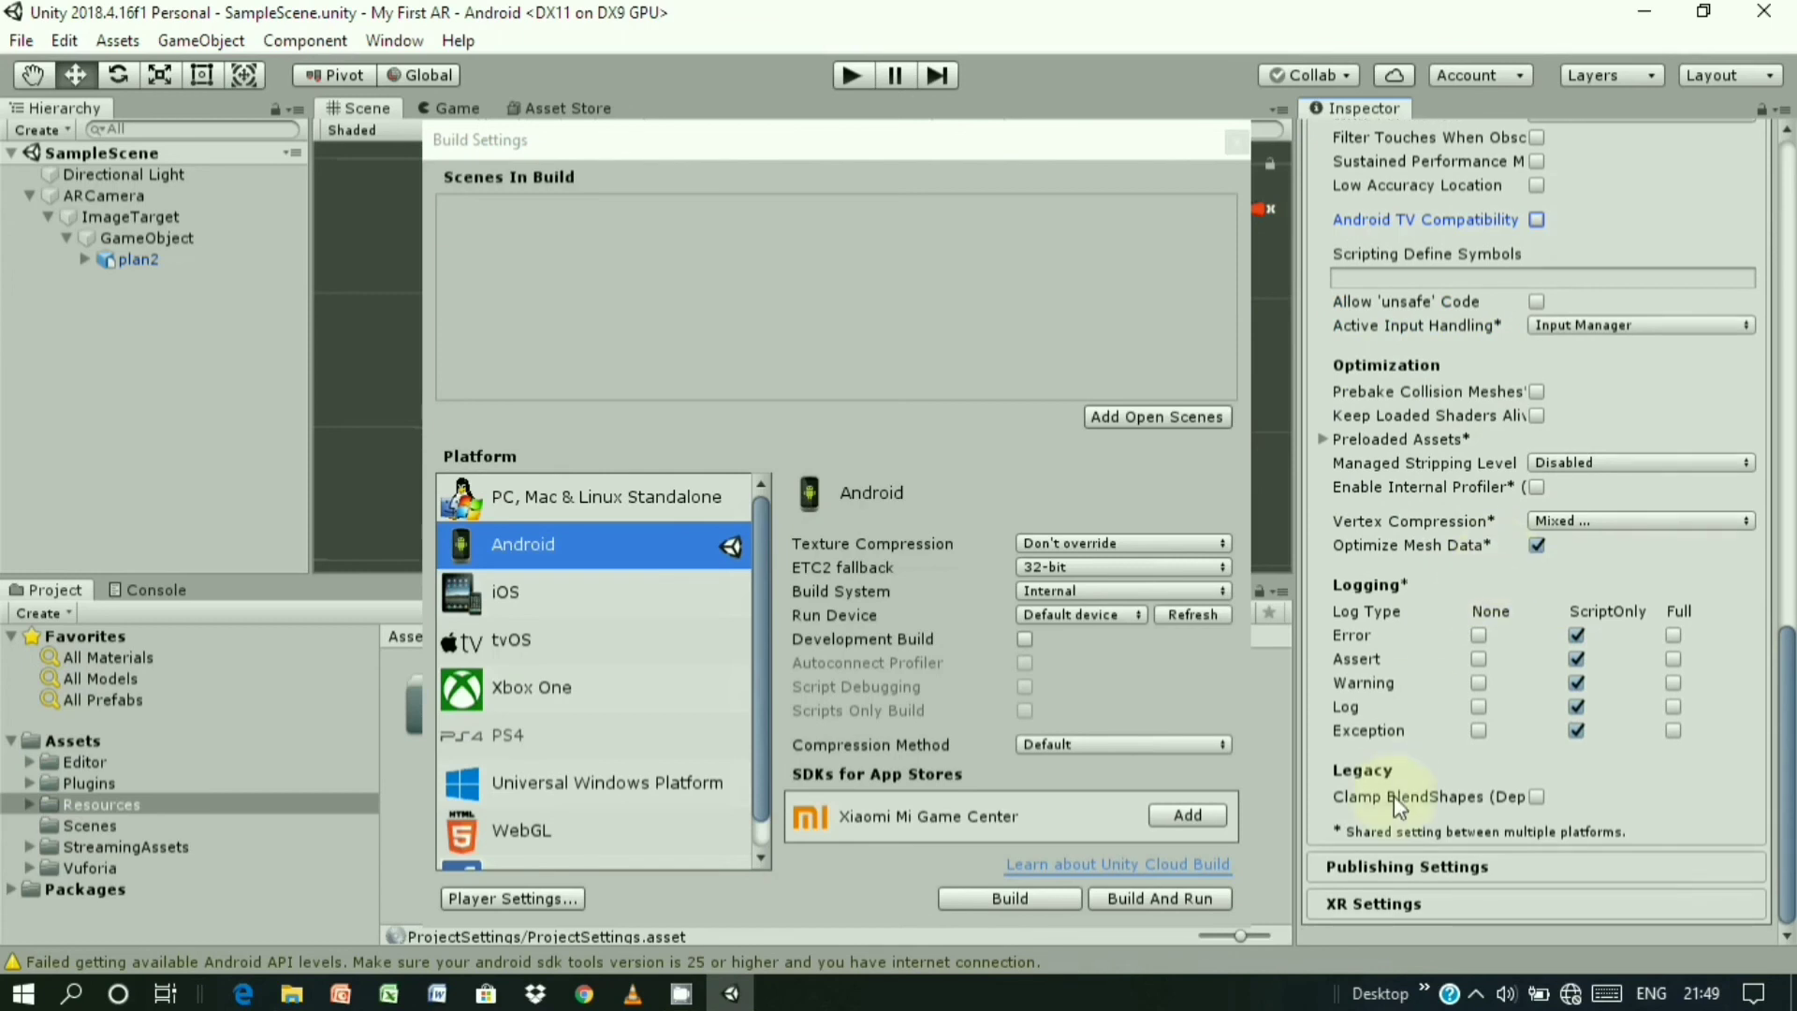
click(1449, 868)
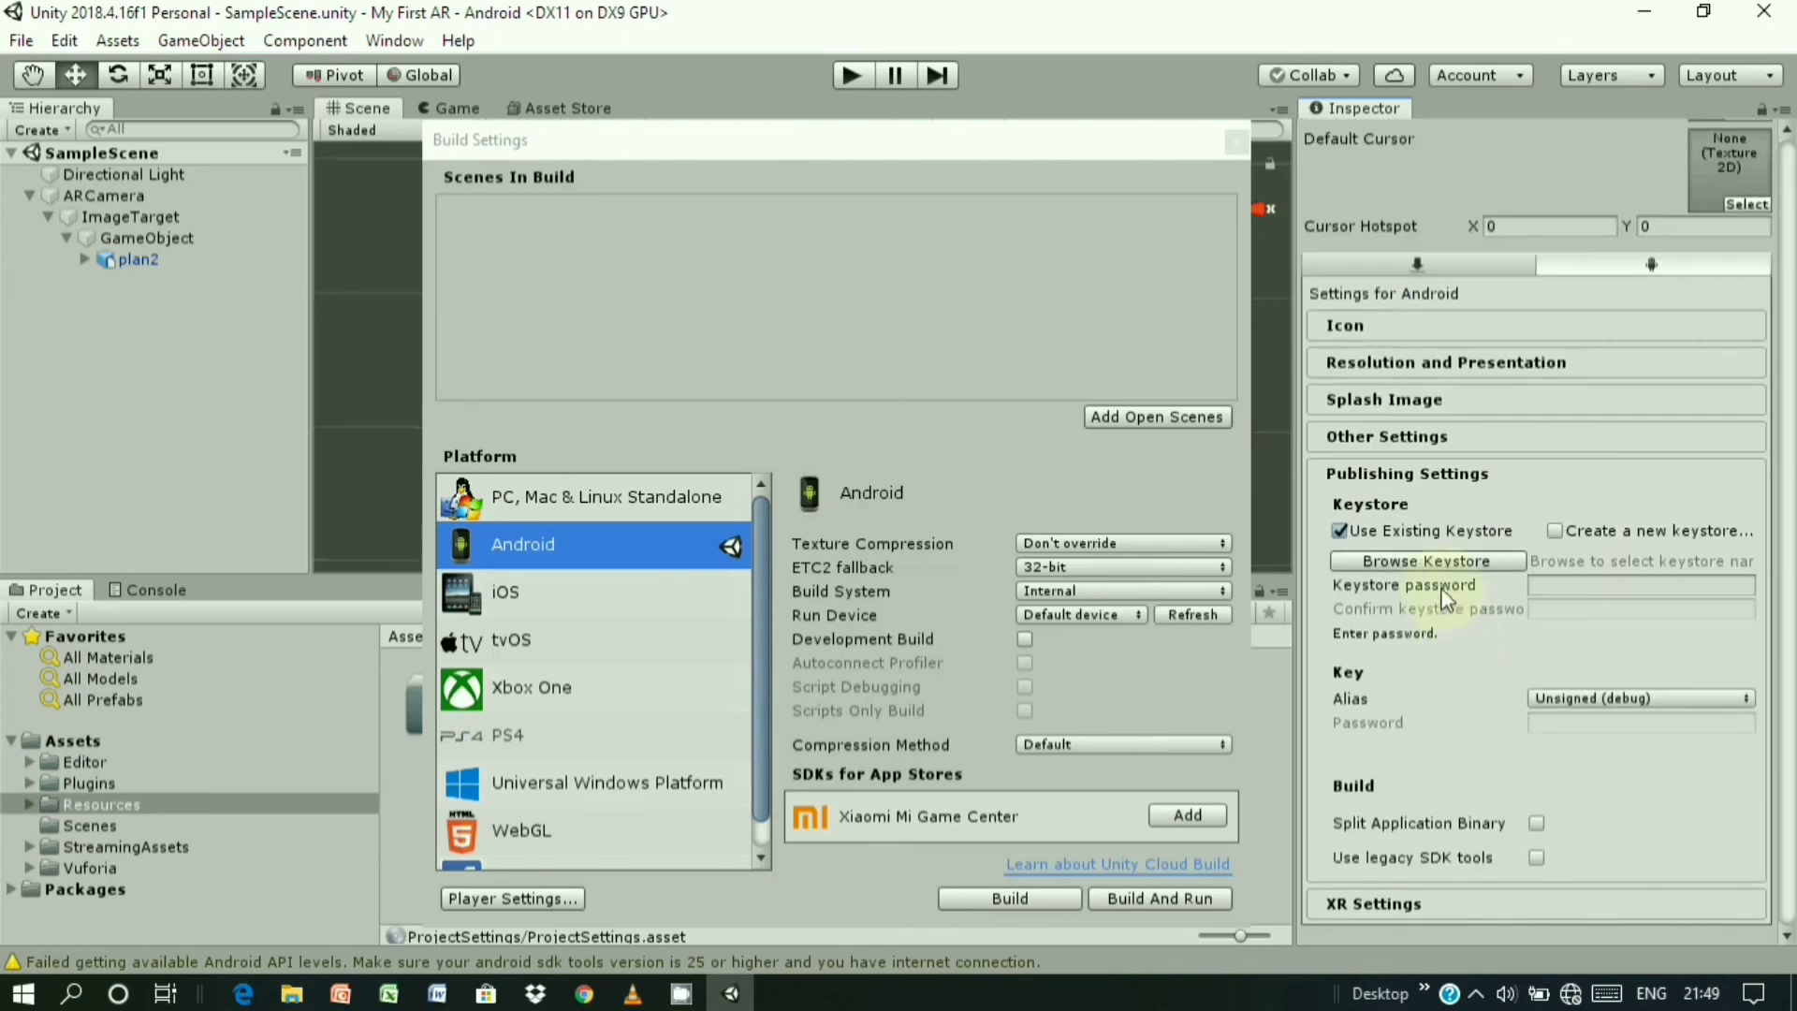
click(1537, 858)
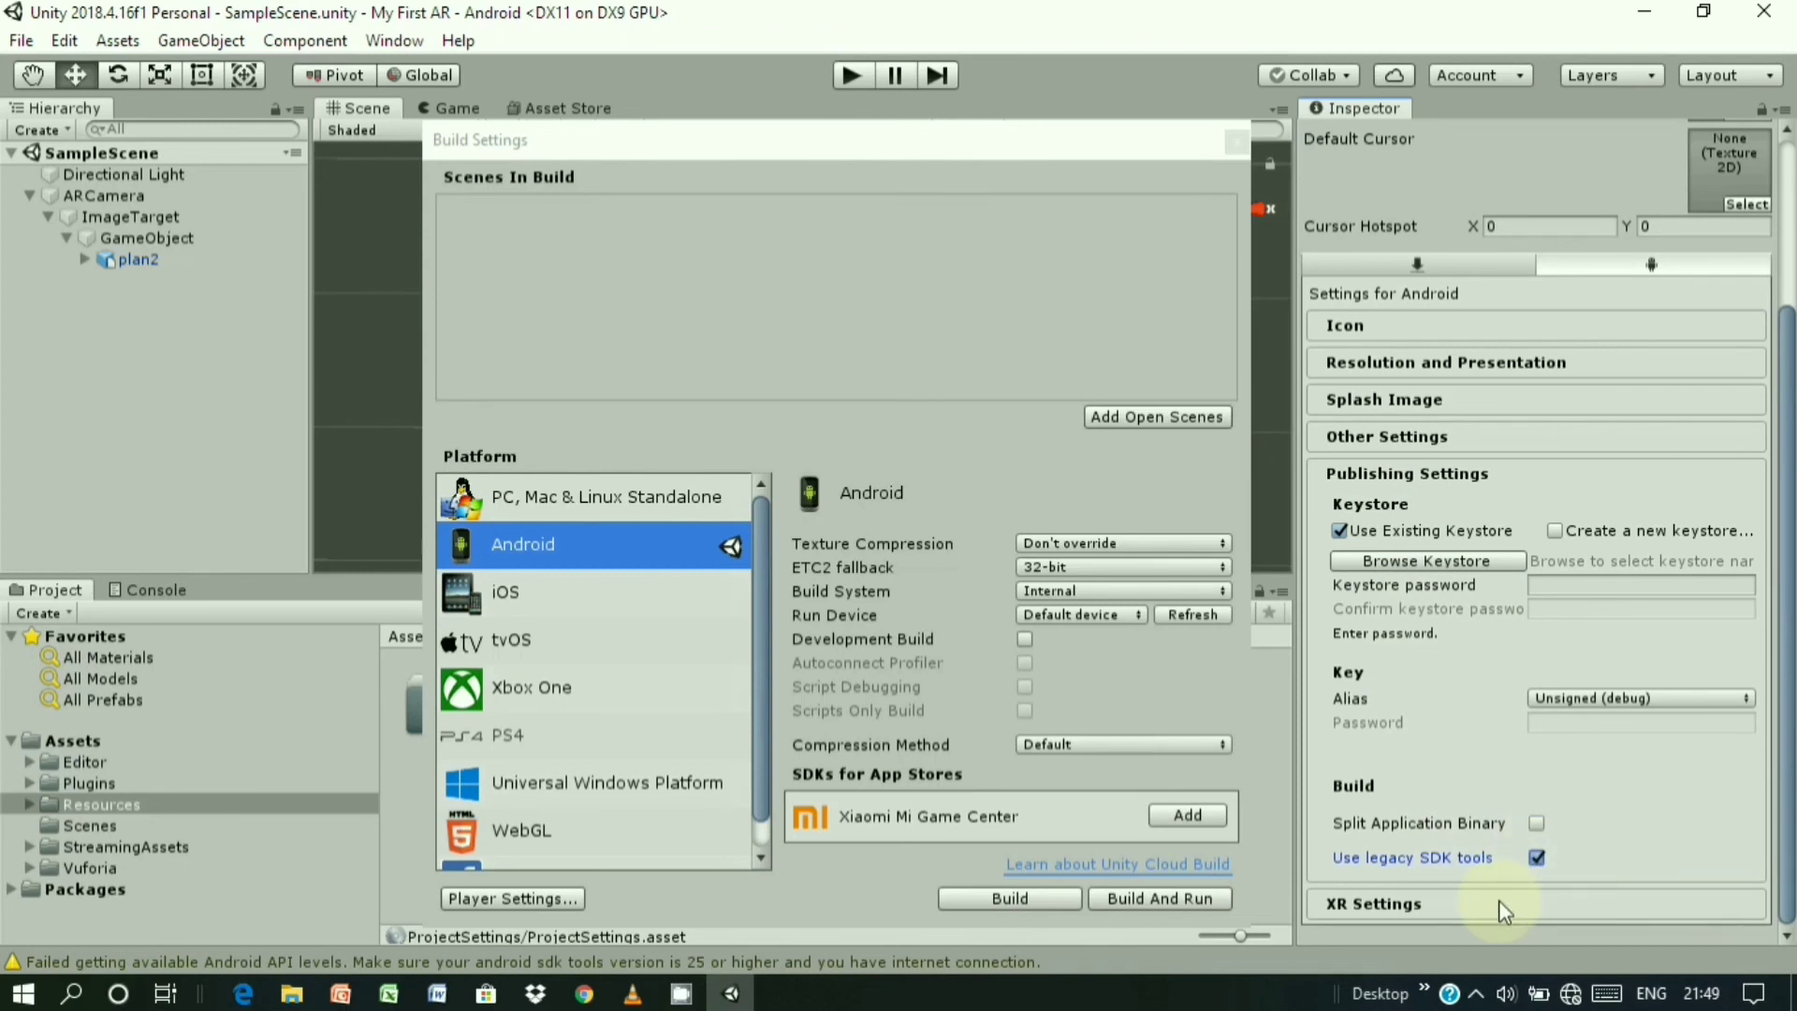
click(1497, 905)
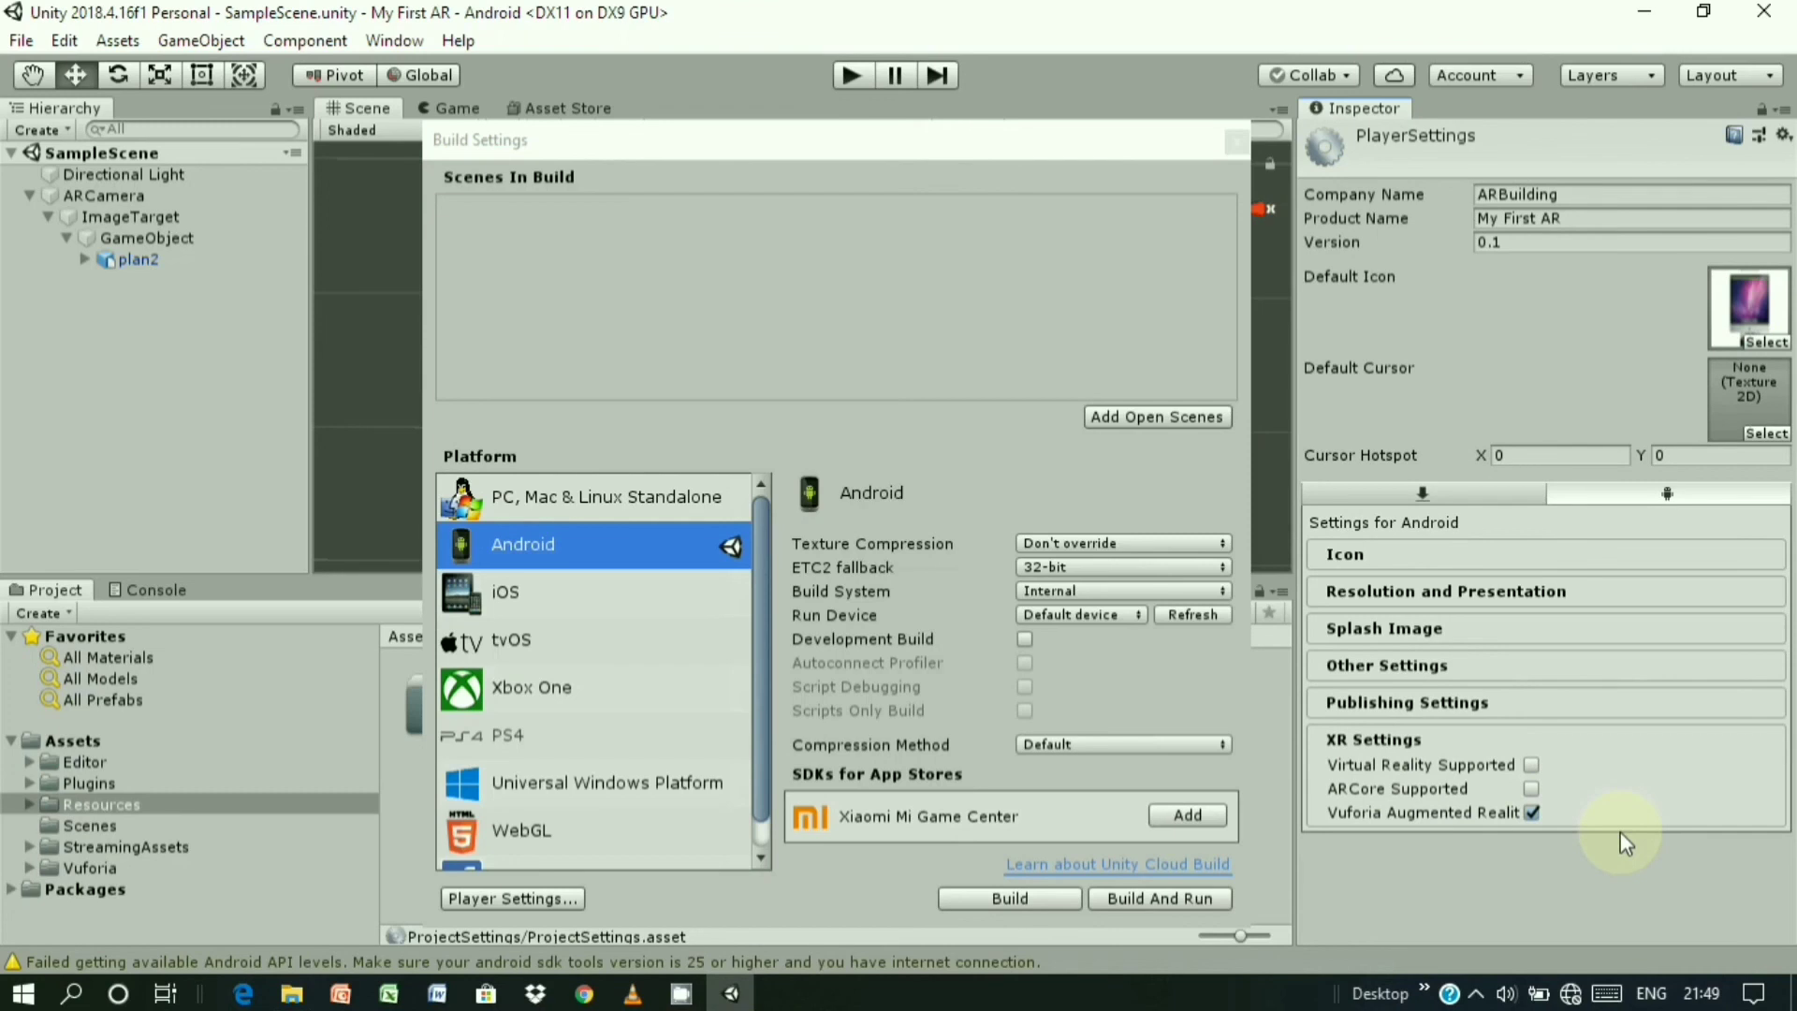
- Build the app as My_First_AR_Demo.apk in the My First AR project folder
click(1016, 899)
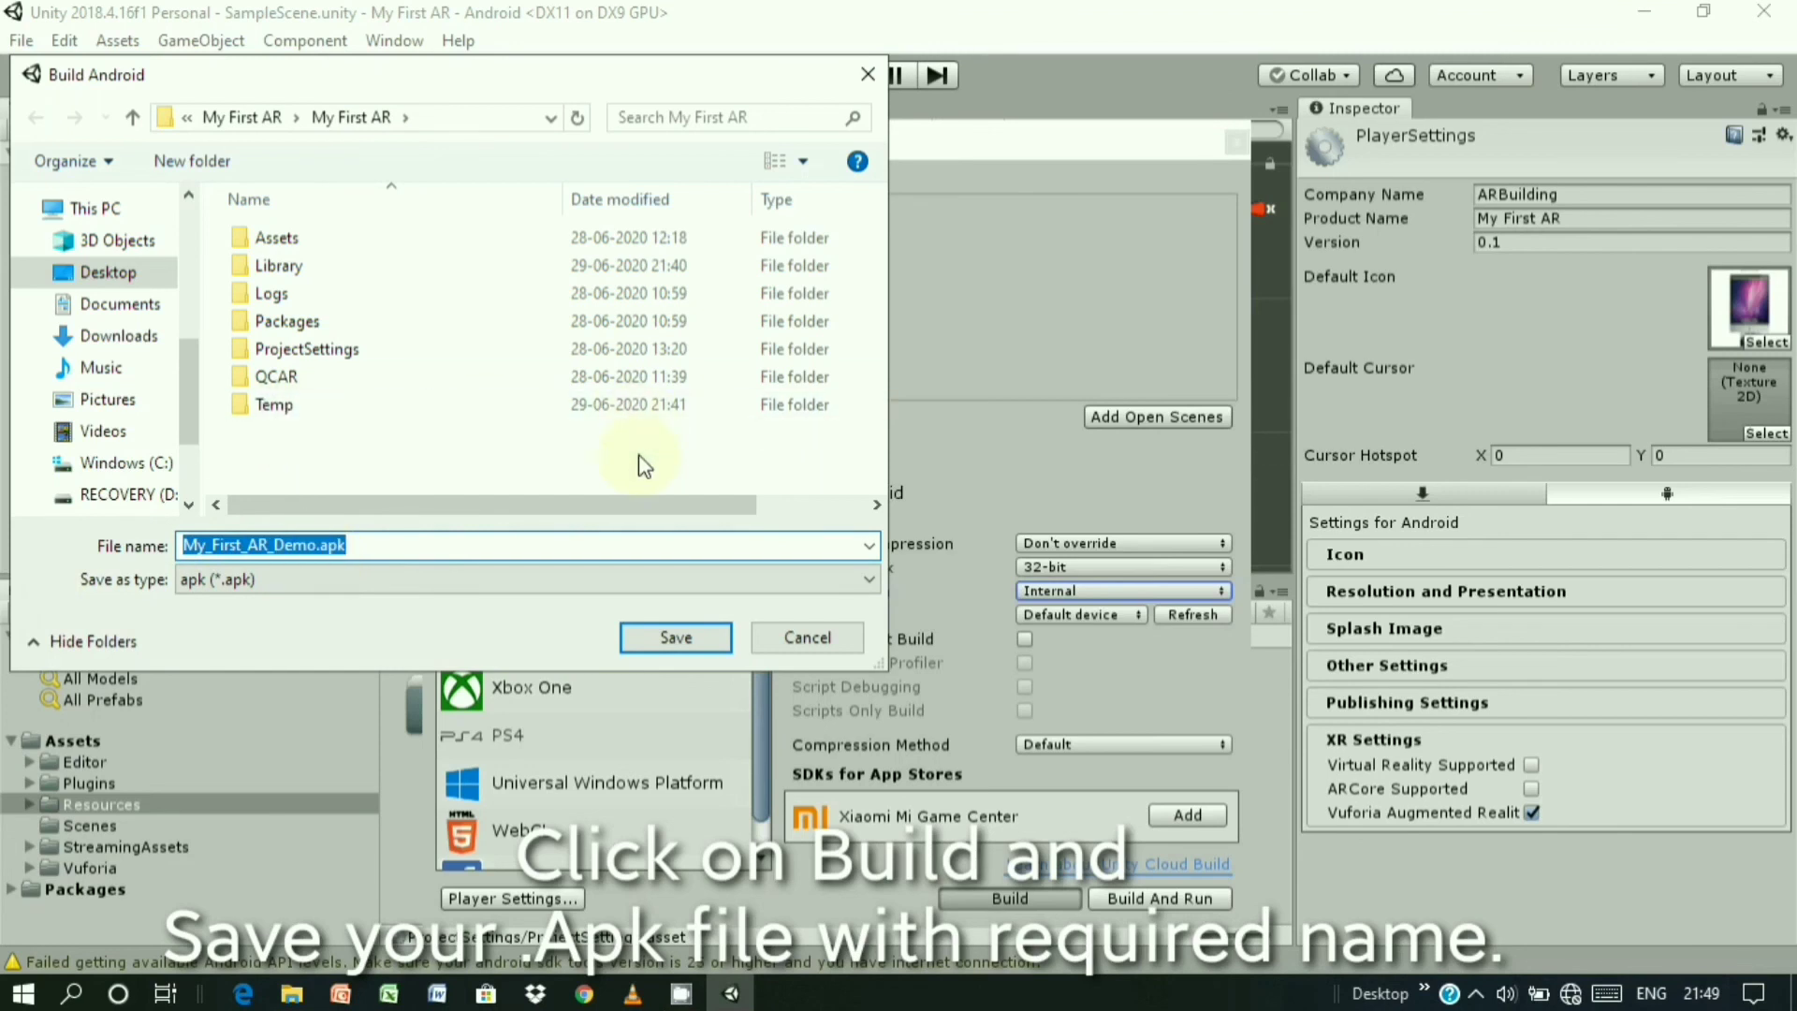
click(675, 637)
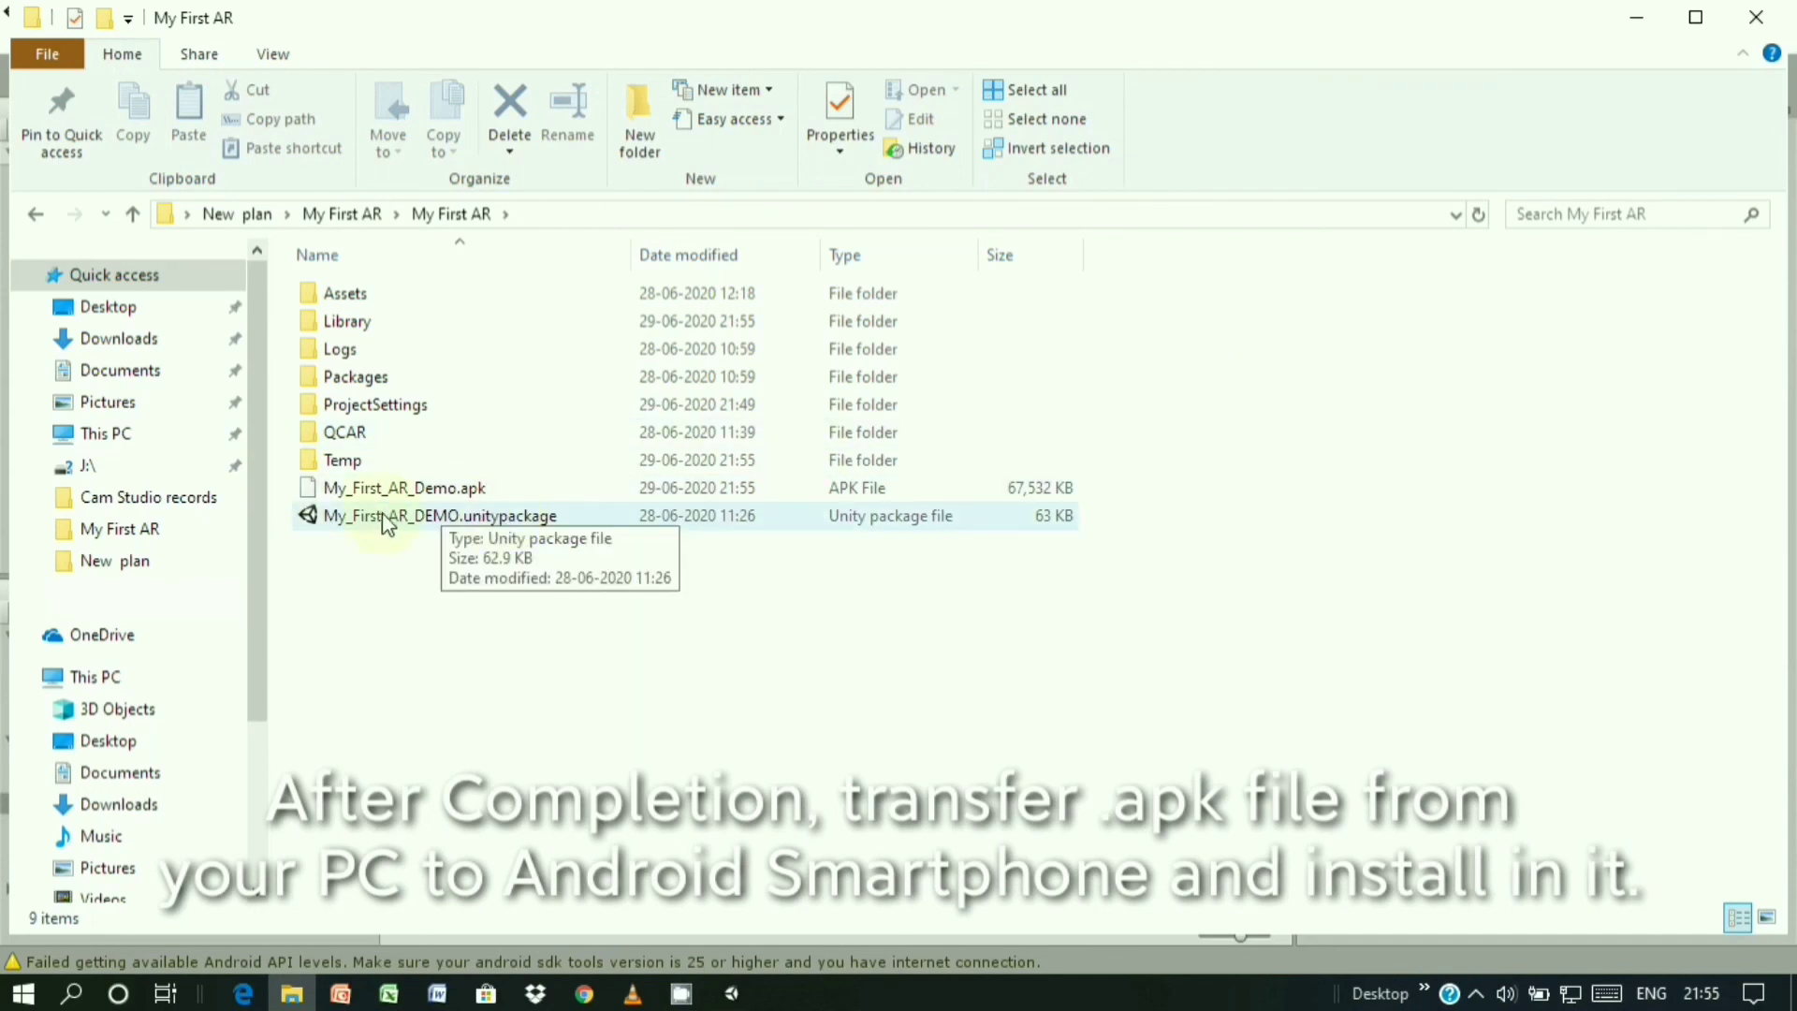
click(433, 492)
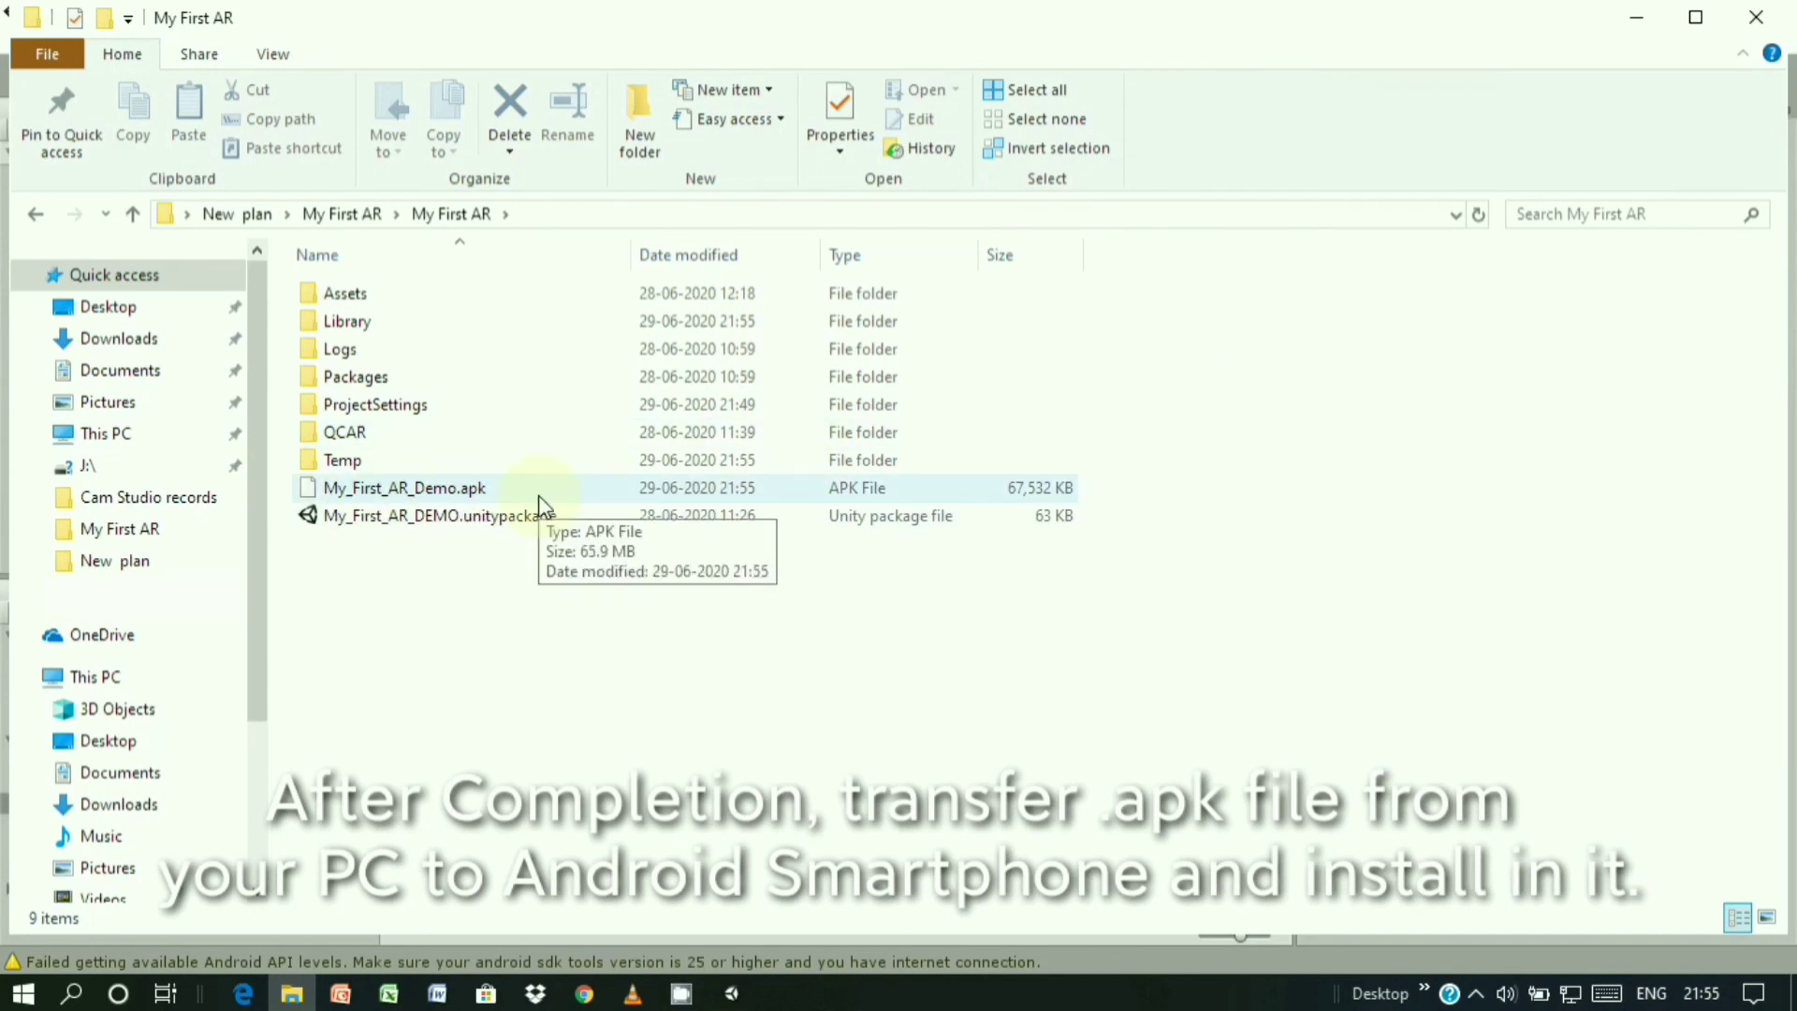